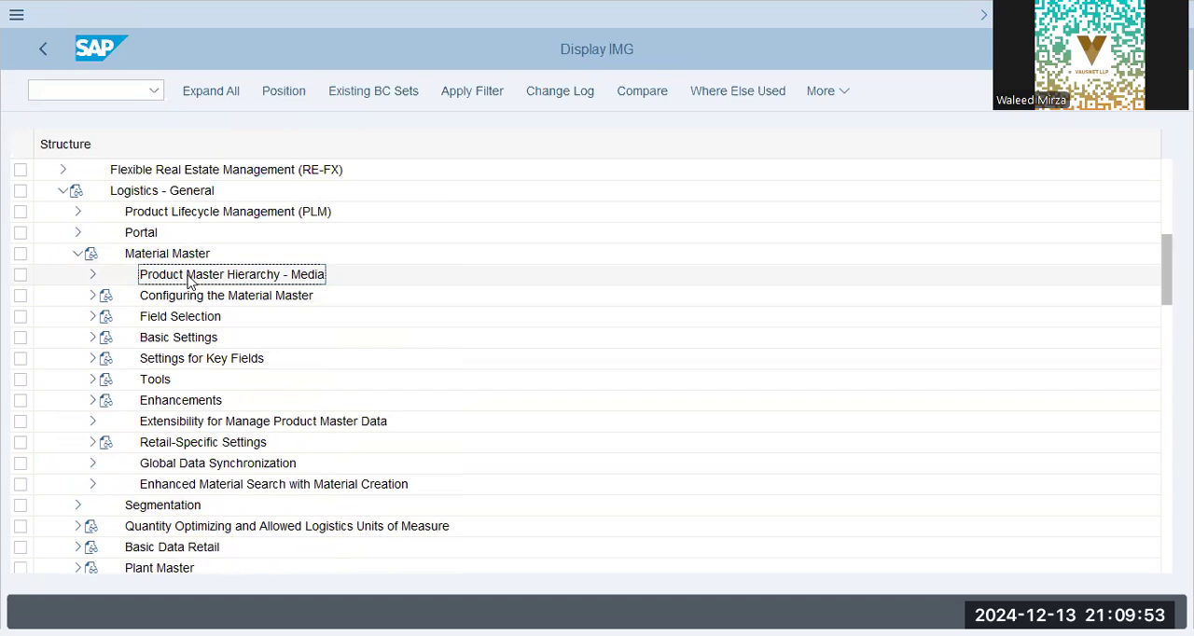
- Open the Assign Fields to Field Selection Groups activity in the Field Selection settings of Material Master
click(195, 318)
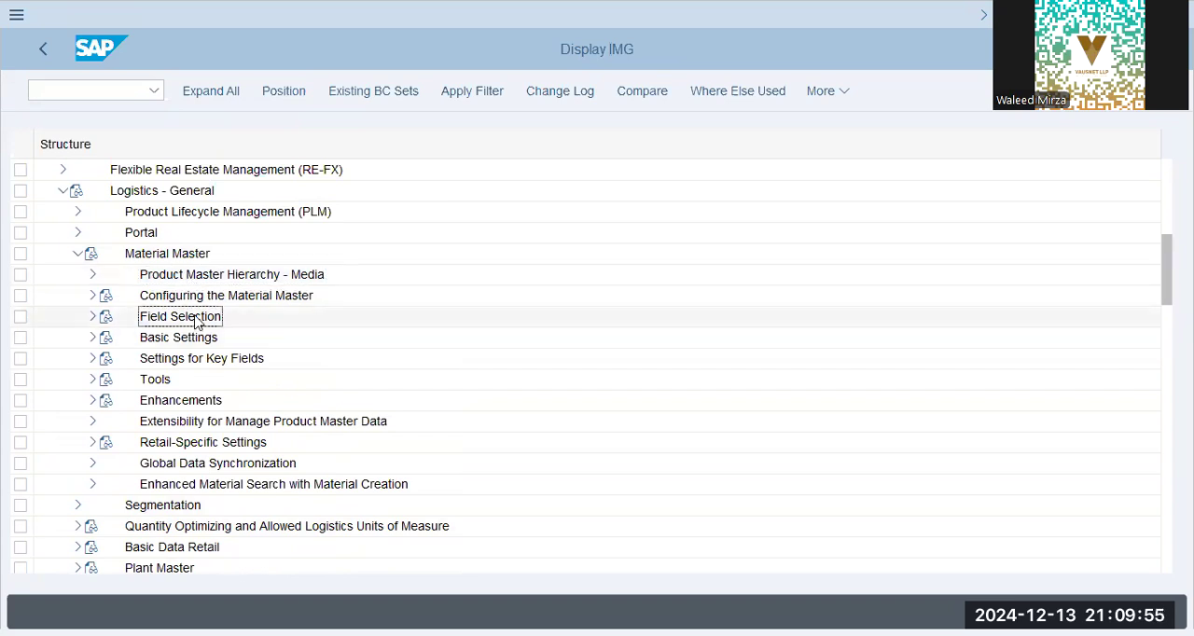
click(94, 321)
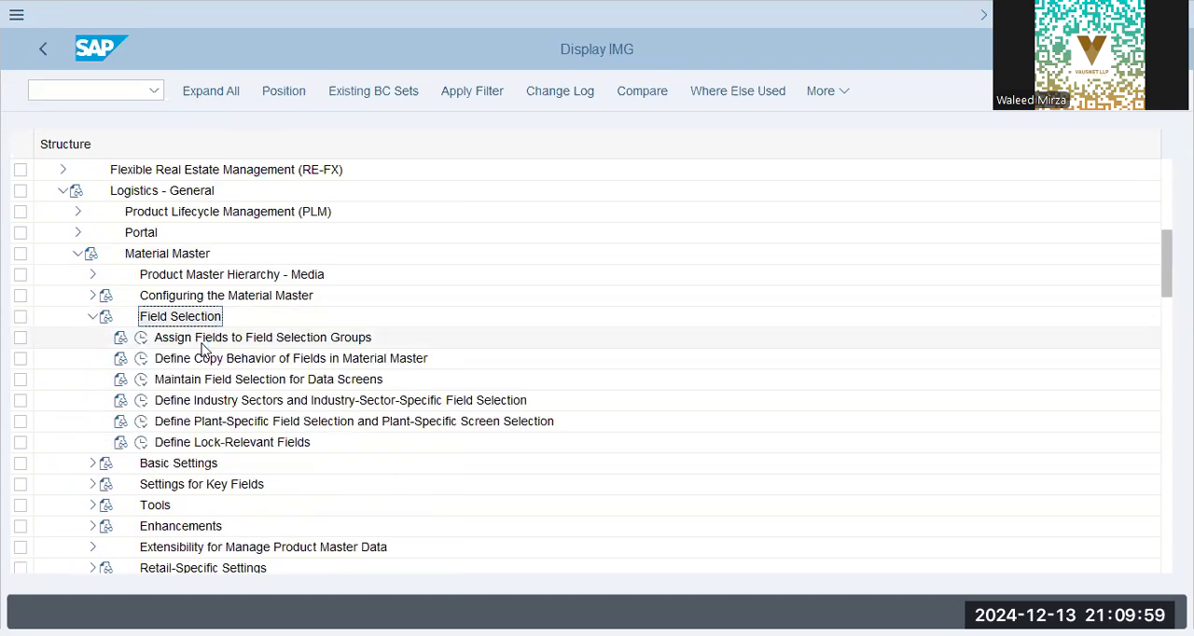
click(229, 339)
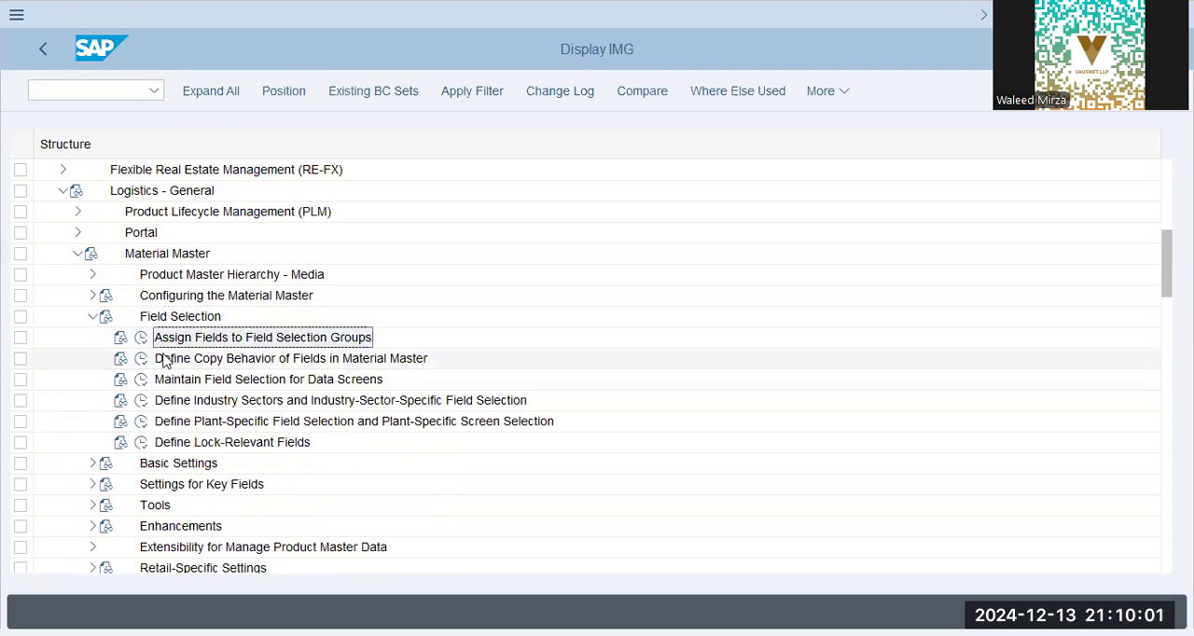
click(141, 337)
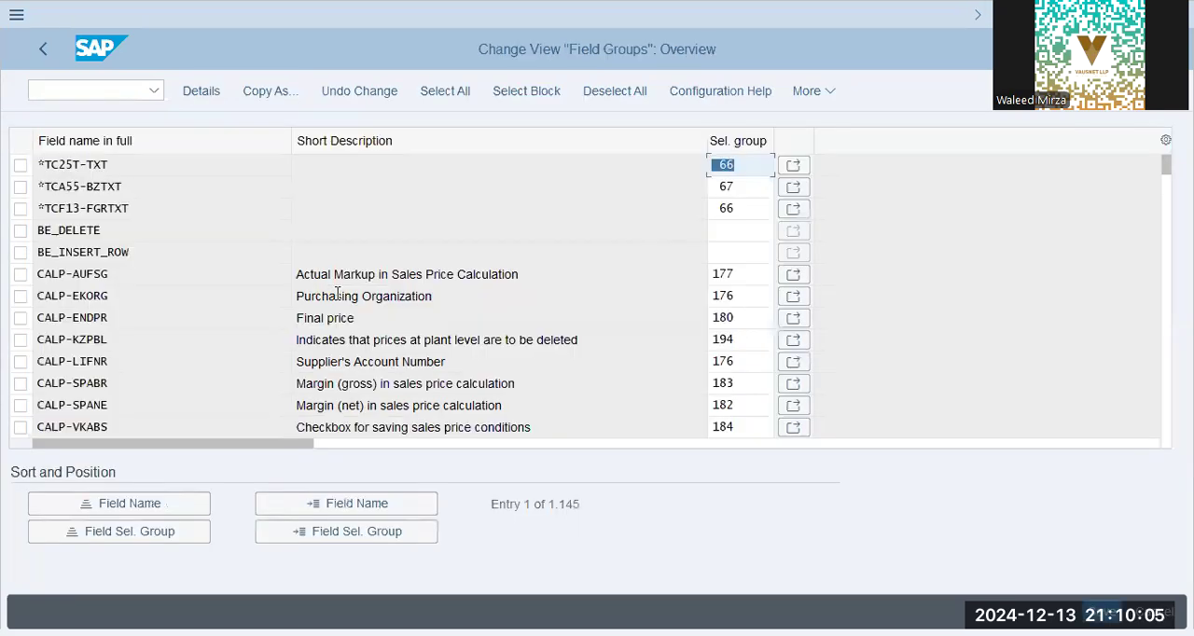
- Try to position the field groups list by field name and by field selection group
click(387, 504)
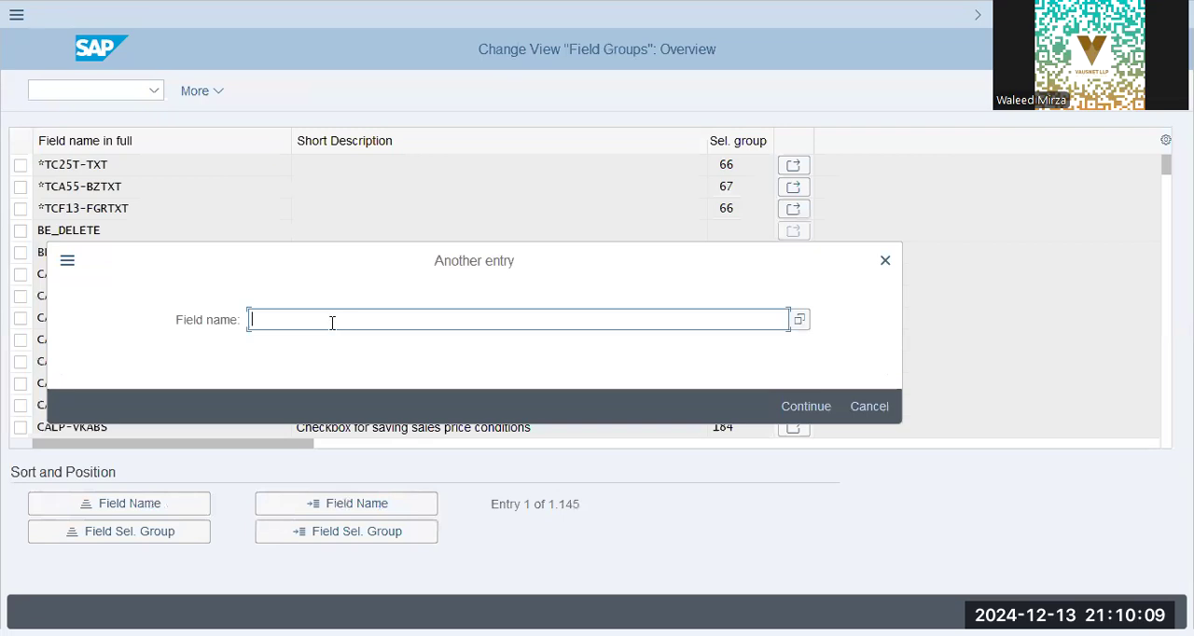
click(884, 261)
click(193, 513)
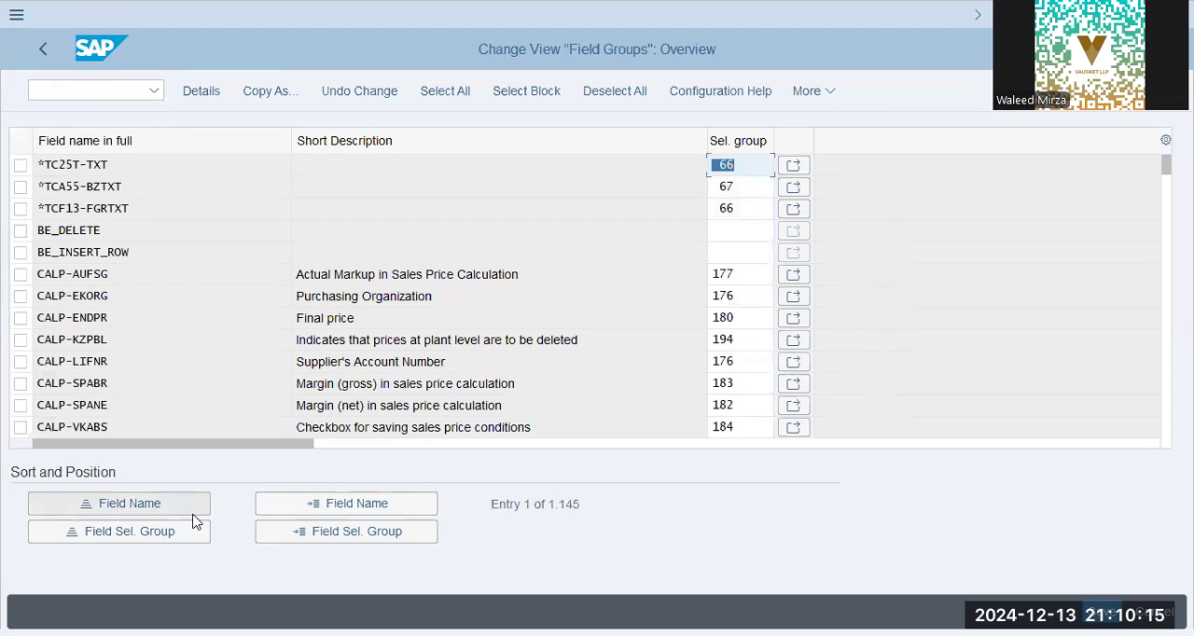
click(327, 516)
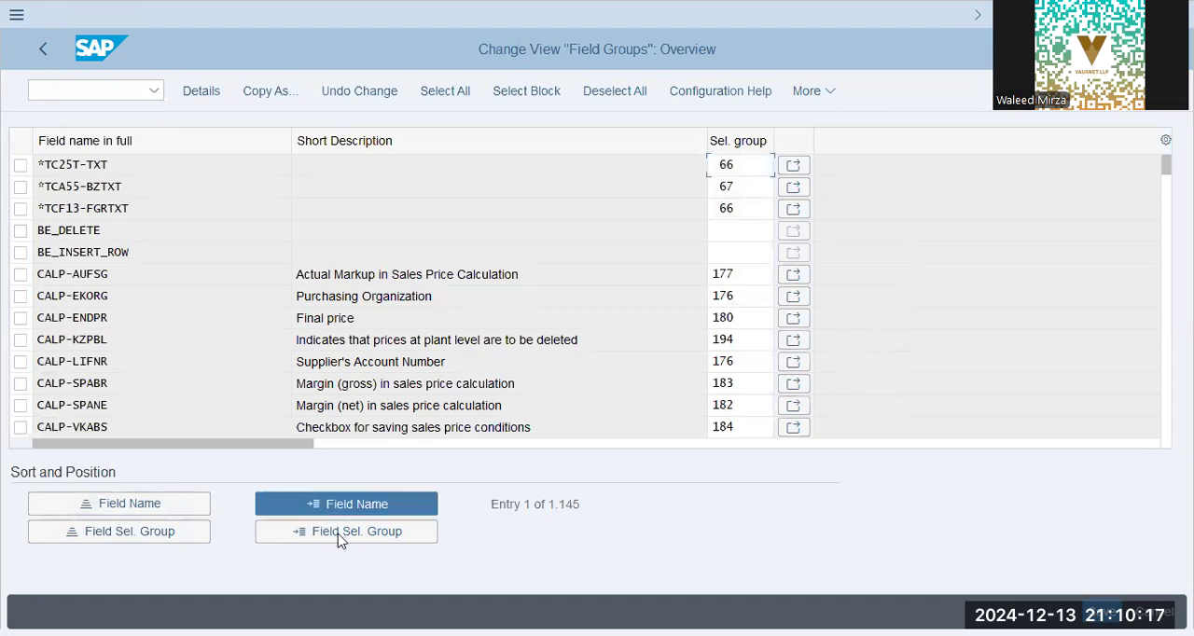
key(Escape)
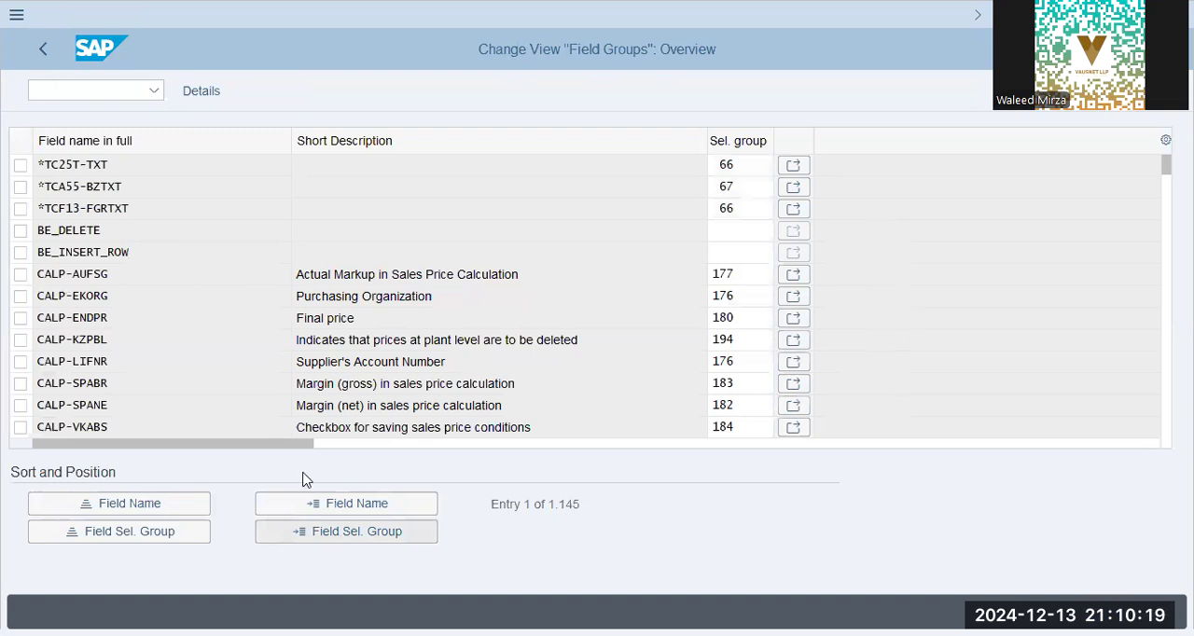
click(341, 534)
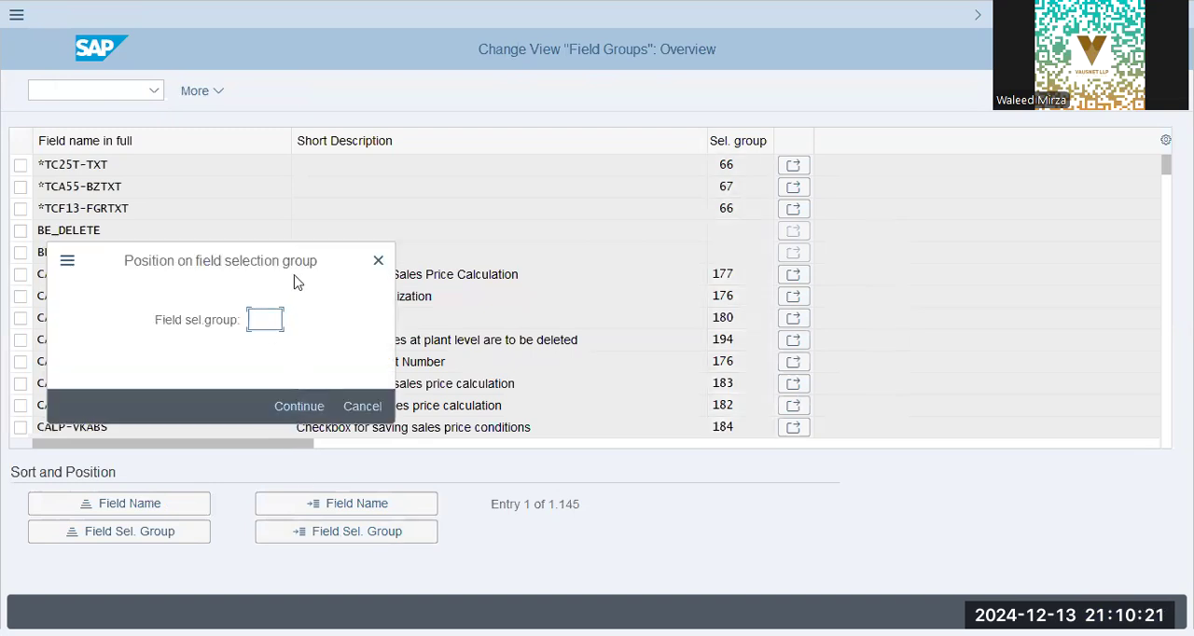
text(996)
key(Return)
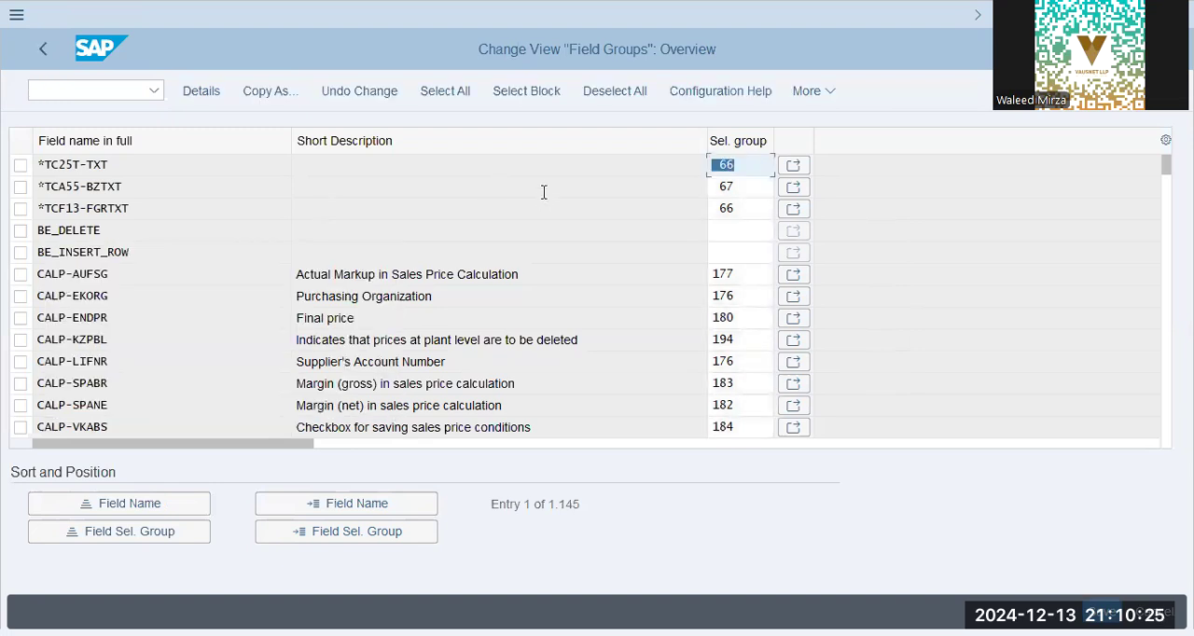
click(504, 252)
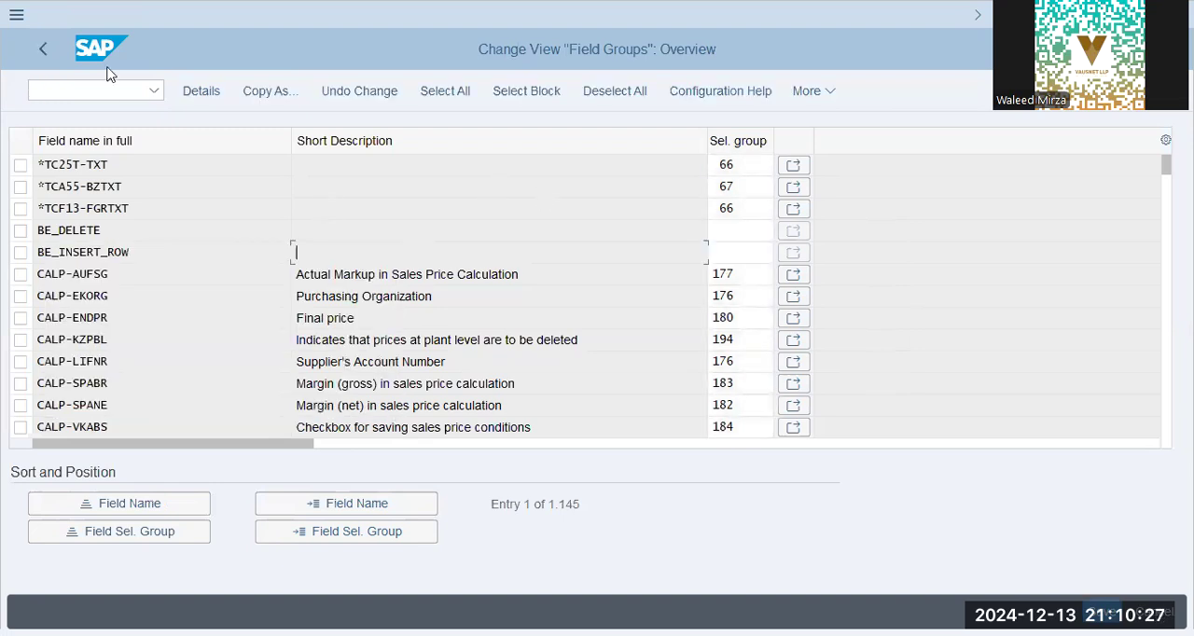
- Open Define Industry Sectors and Industry-Sector-Specific Field Selection and examine the field references of the manufacturing industry entries
click(45, 48)
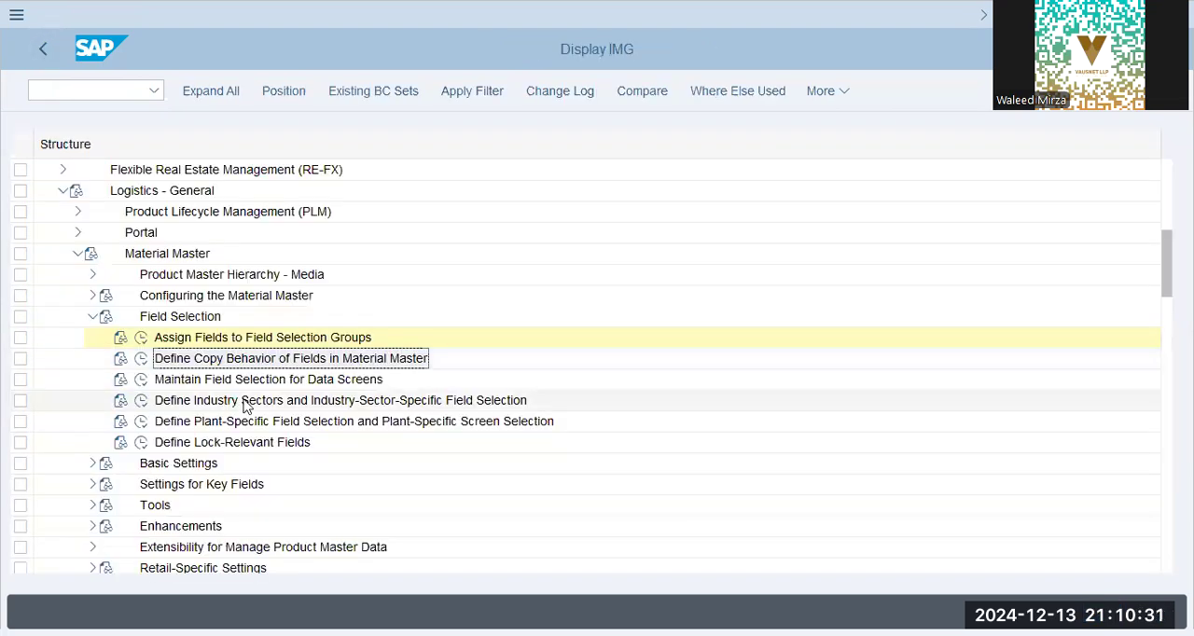
click(232, 404)
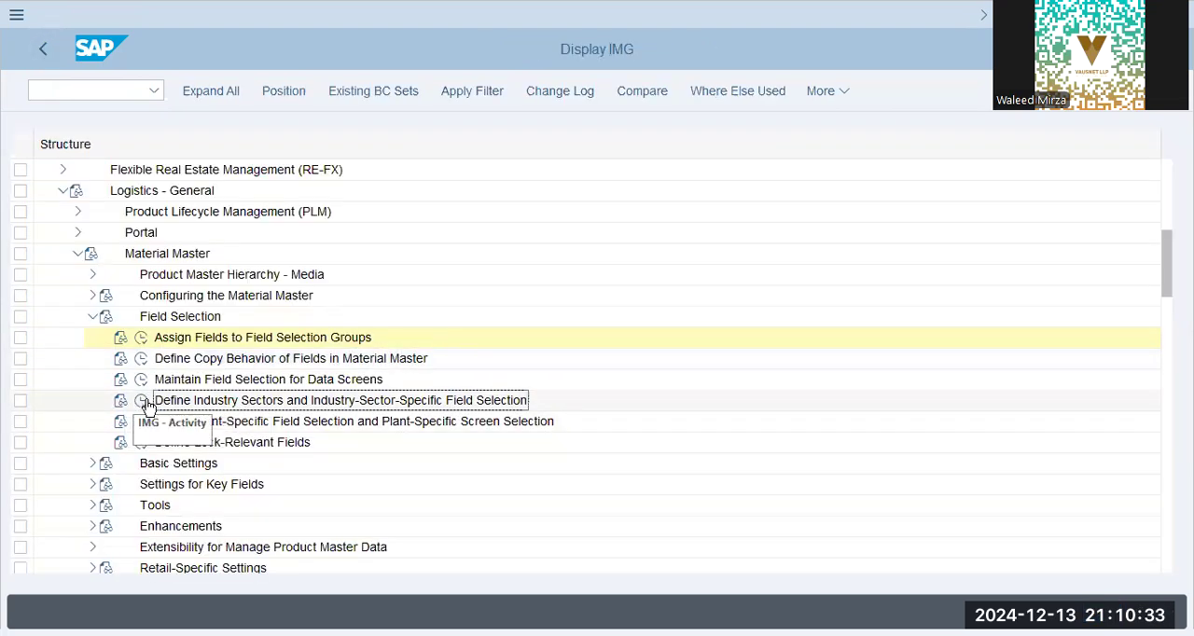
click(143, 402)
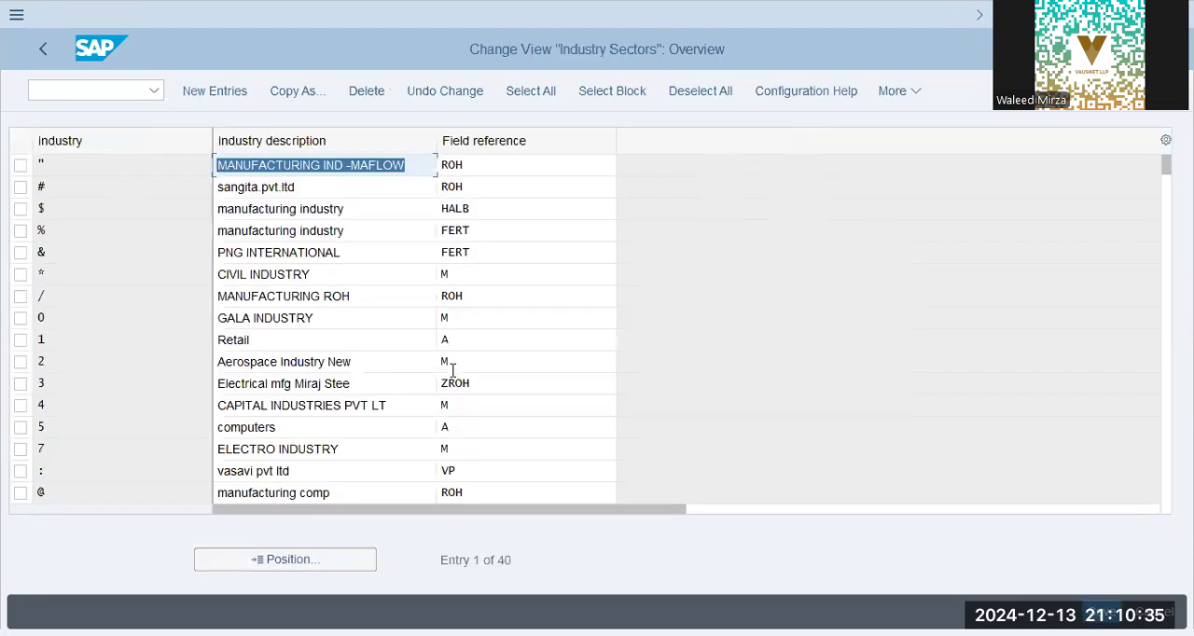
click(331, 361)
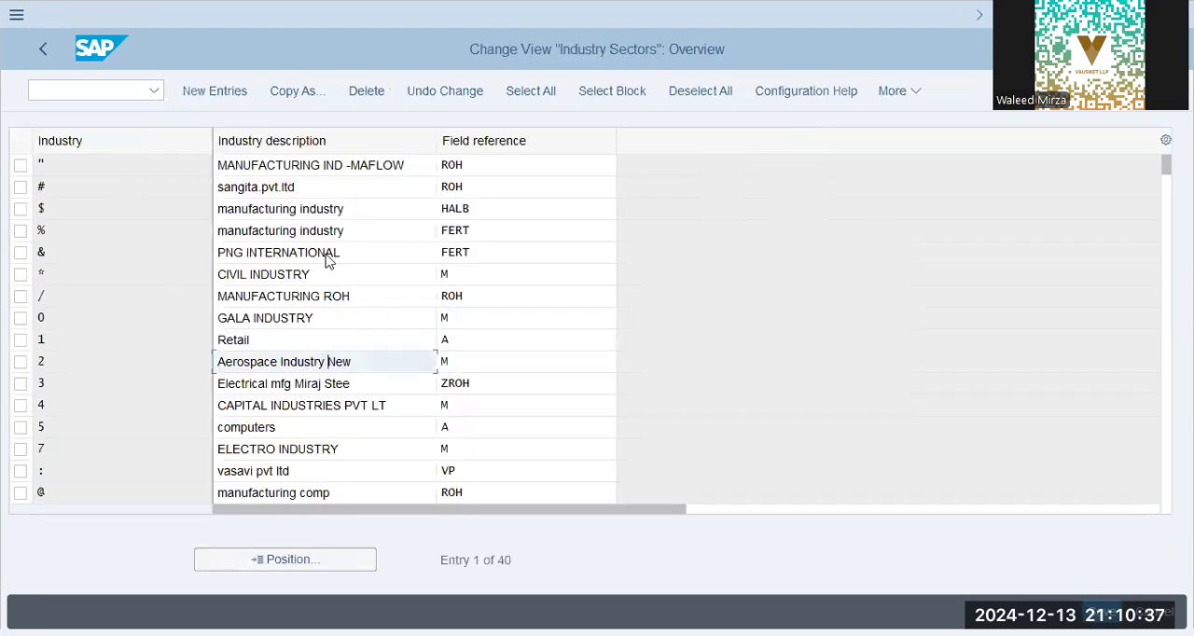
click(155, 208)
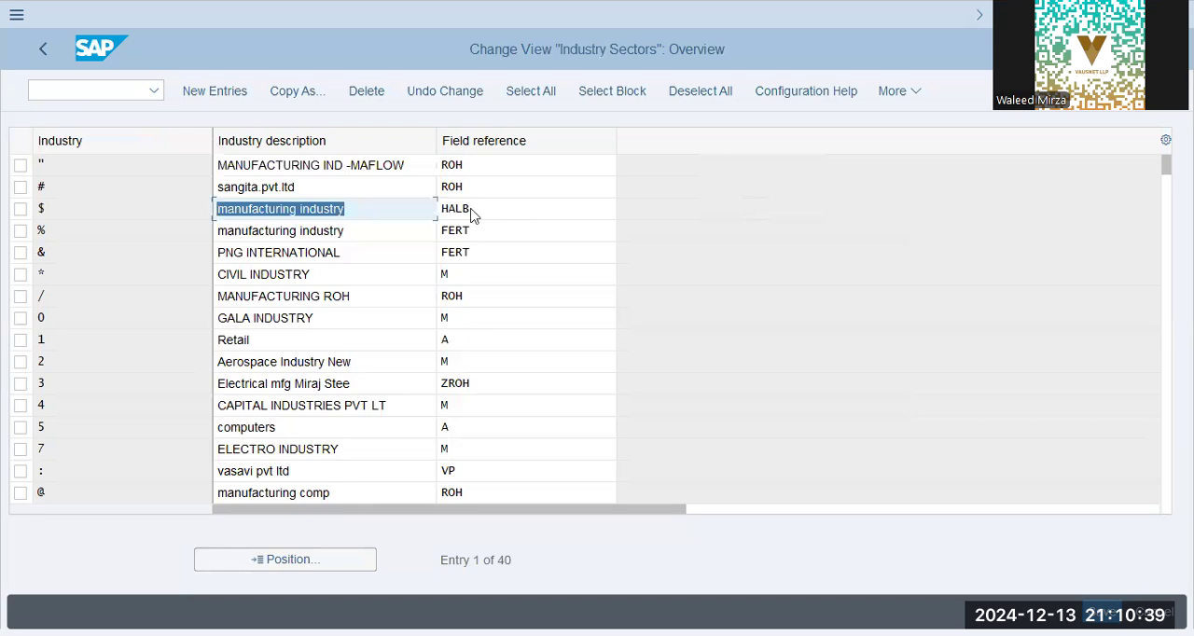
click(485, 208)
click(498, 235)
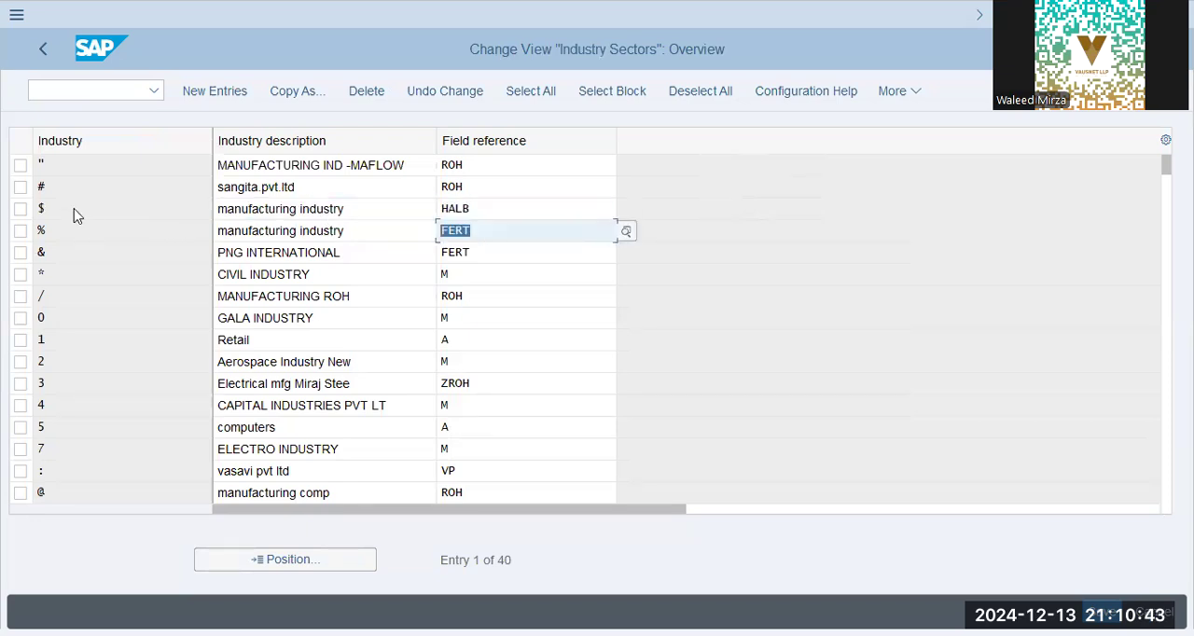
- Open the plant-level field selection overview and look up the plants available for positioning the list
click(330, 315)
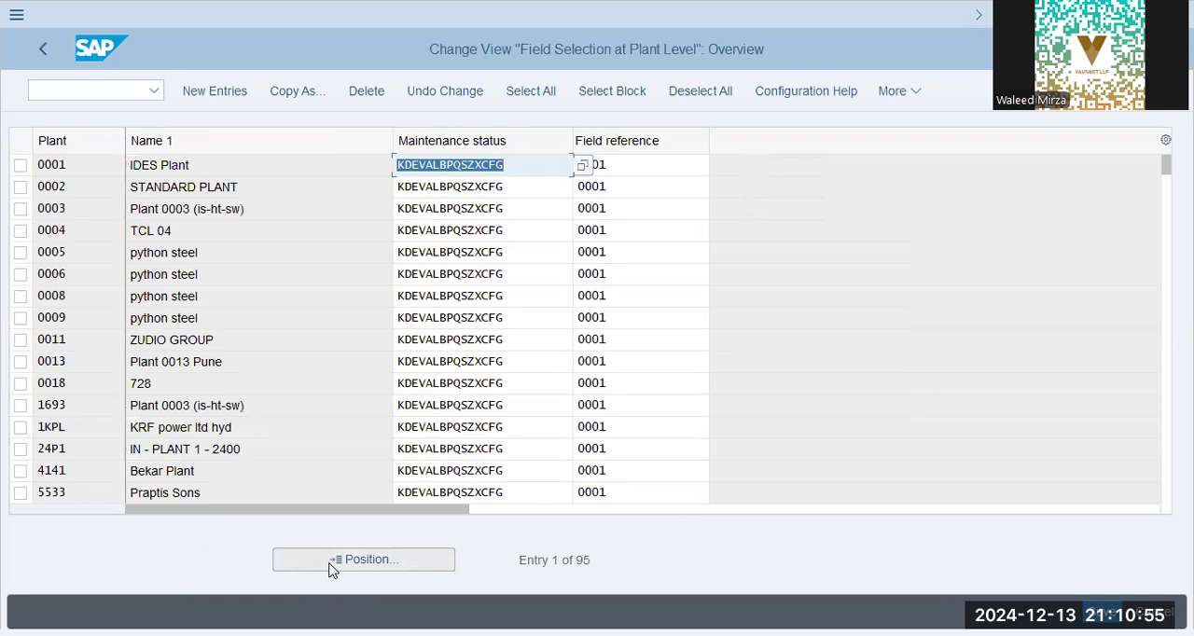
click(332, 562)
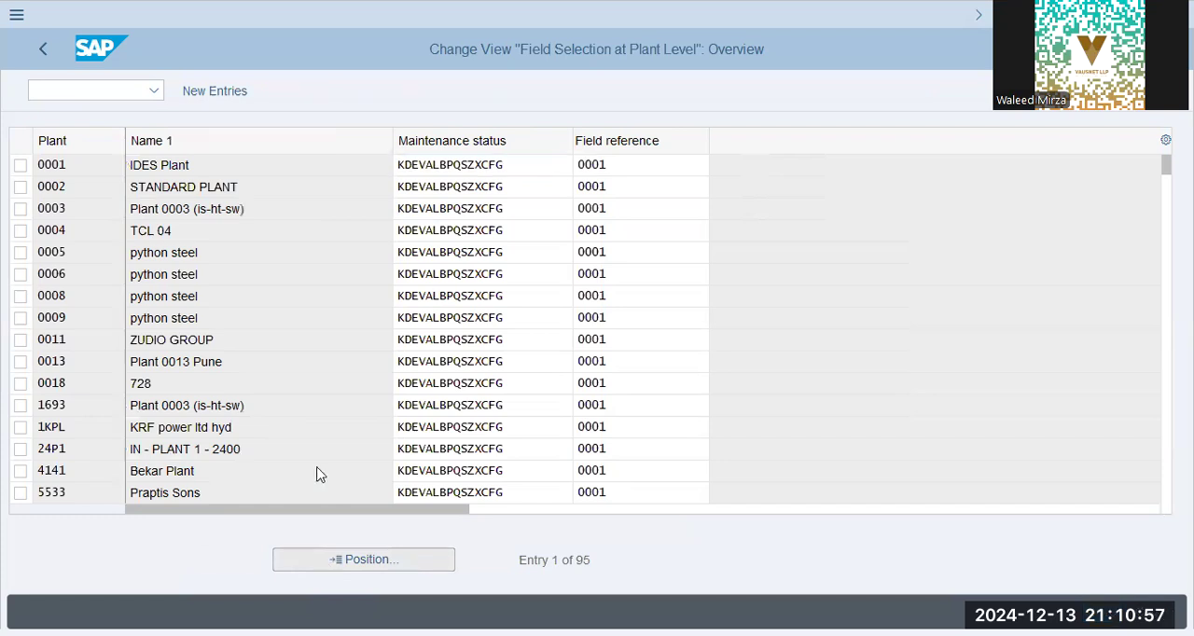
click(301, 321)
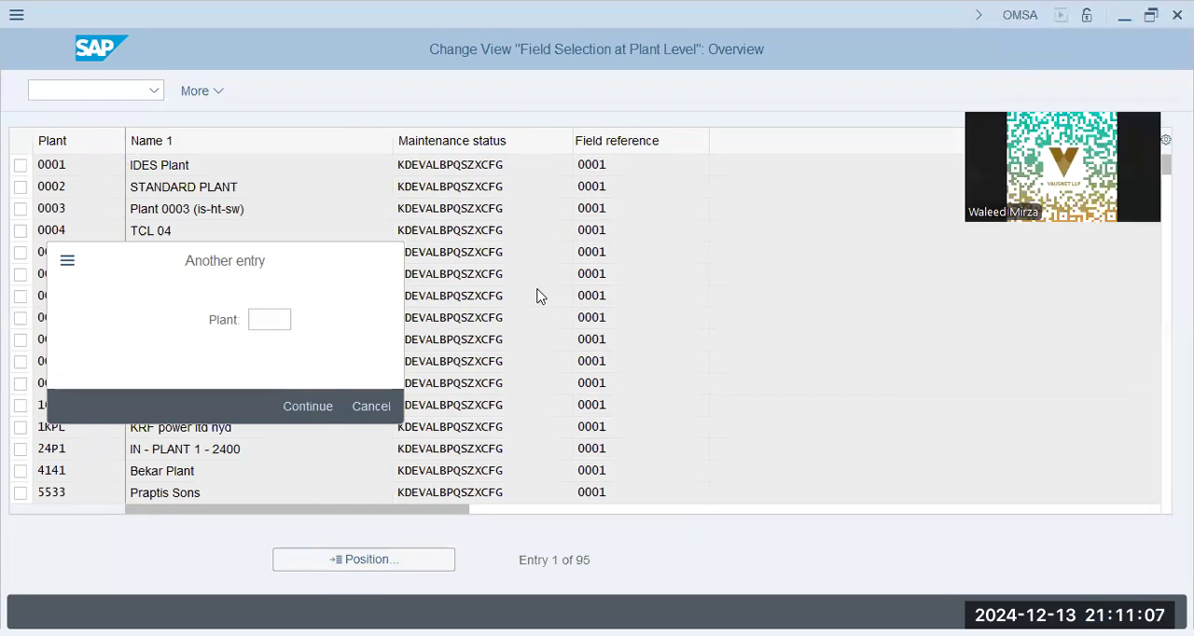
key(F4)
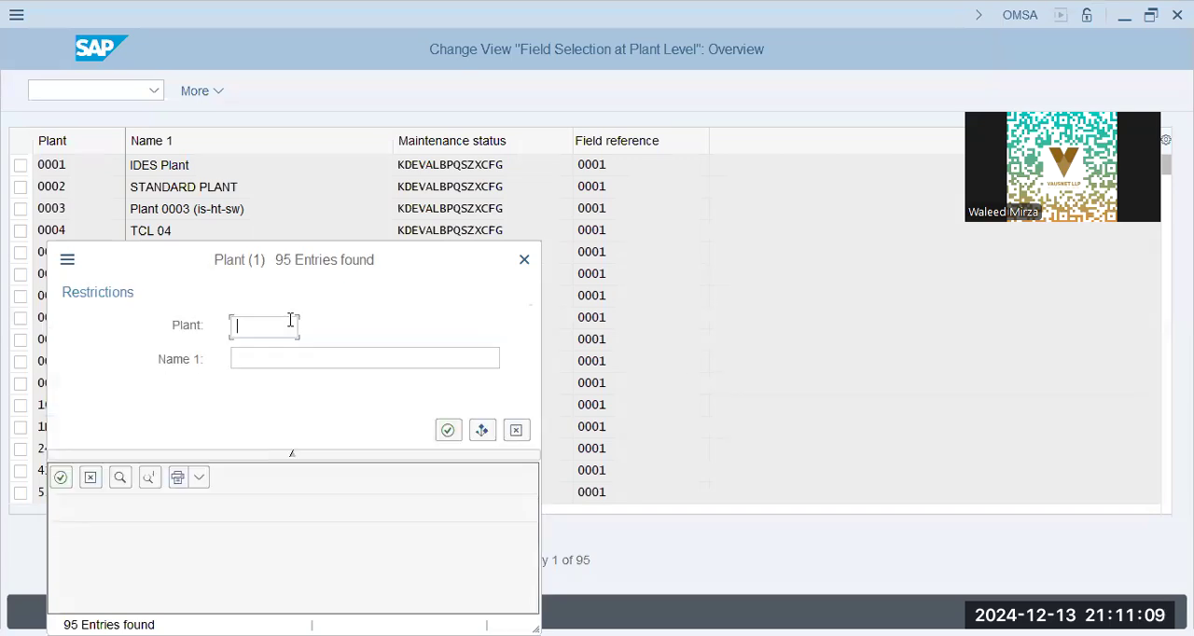
click(524, 259)
- Examine the plants in the plant-level field selection list and view its blank new-entries table
scroll(184, 424, down, 5)
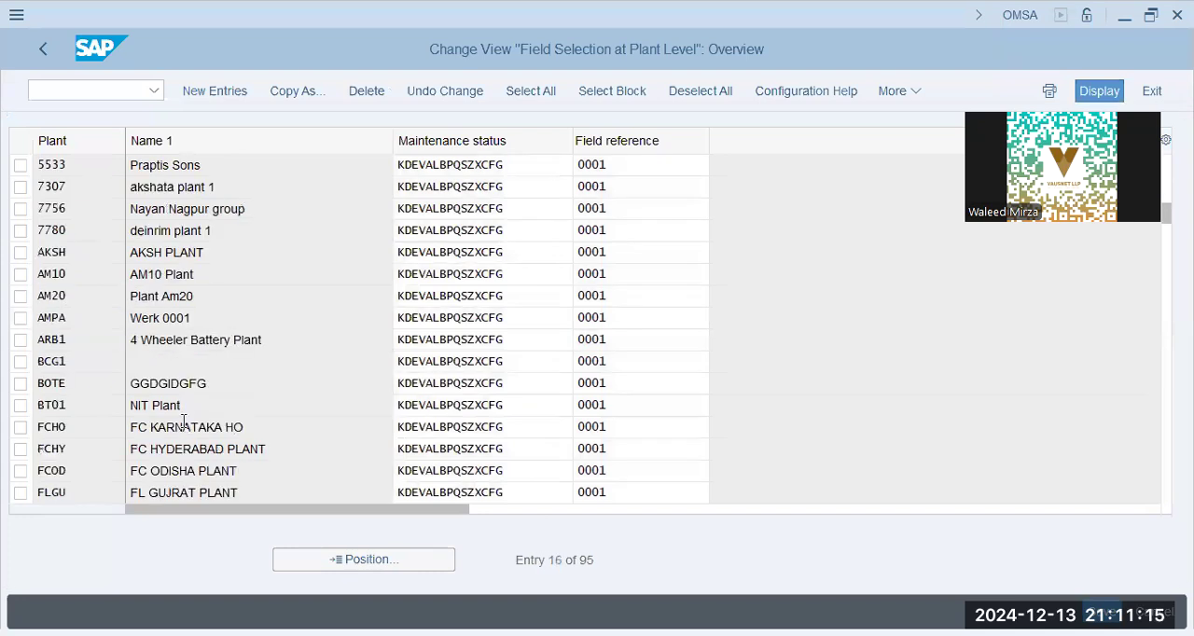
scroll(184, 422, down, 5)
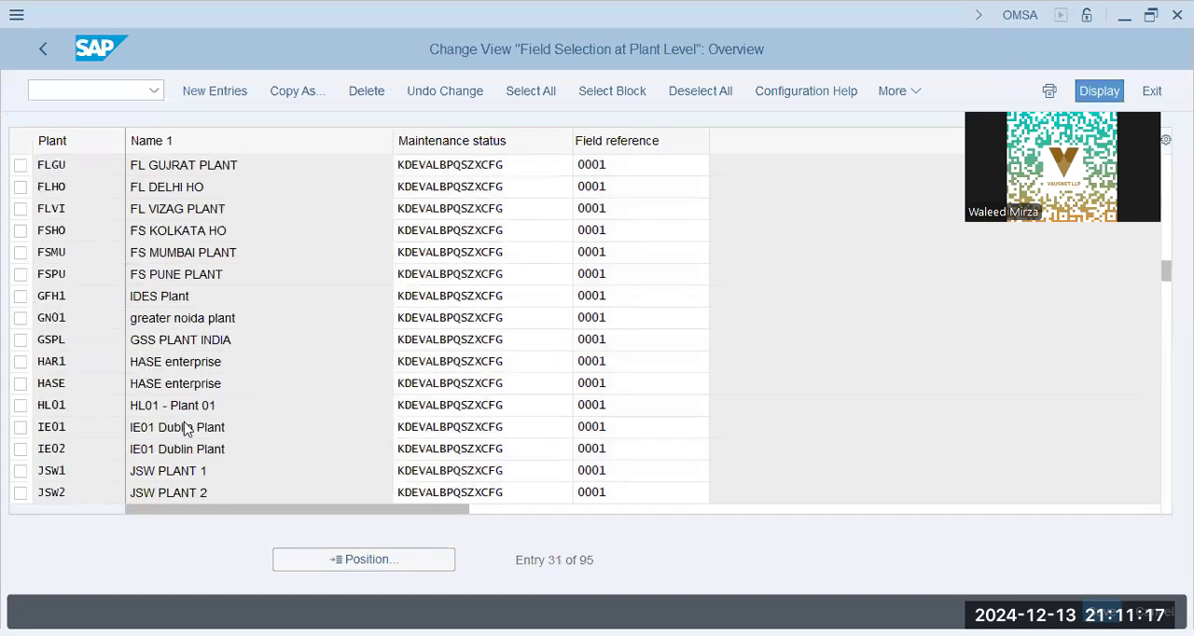
scroll(185, 422, up, 5)
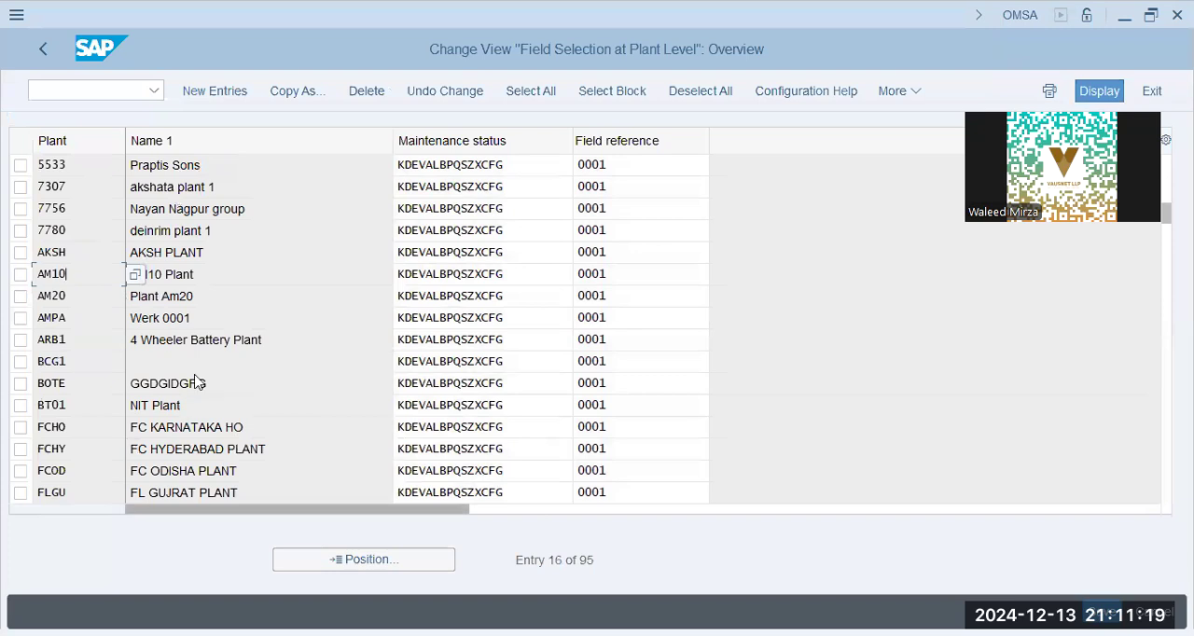
click(230, 401)
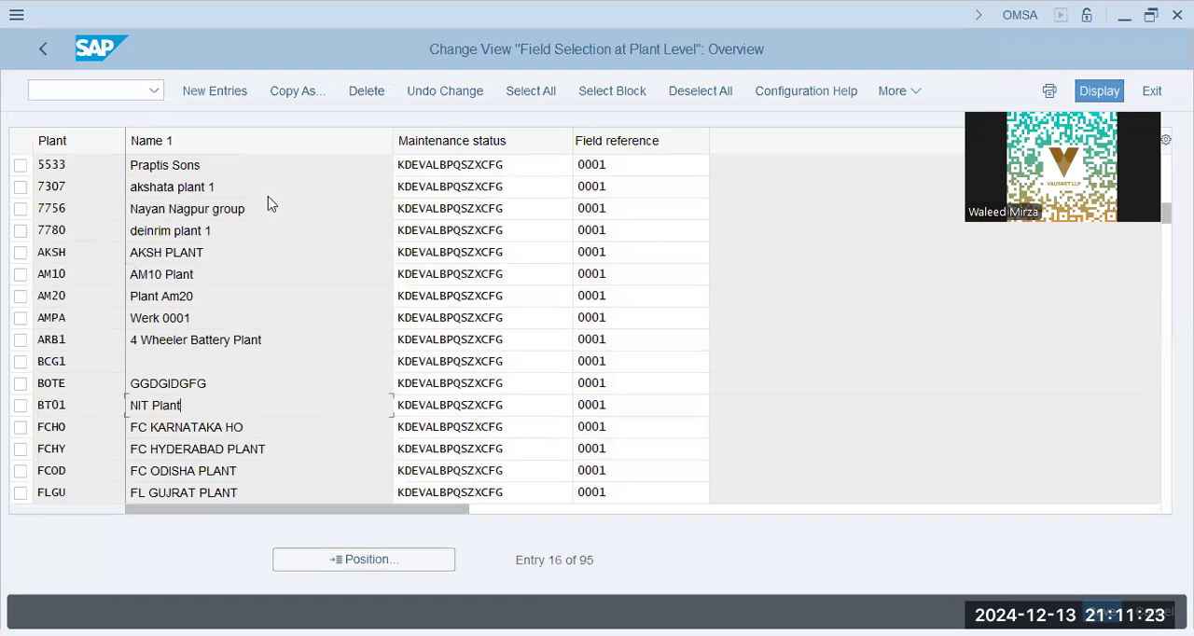
click(209, 93)
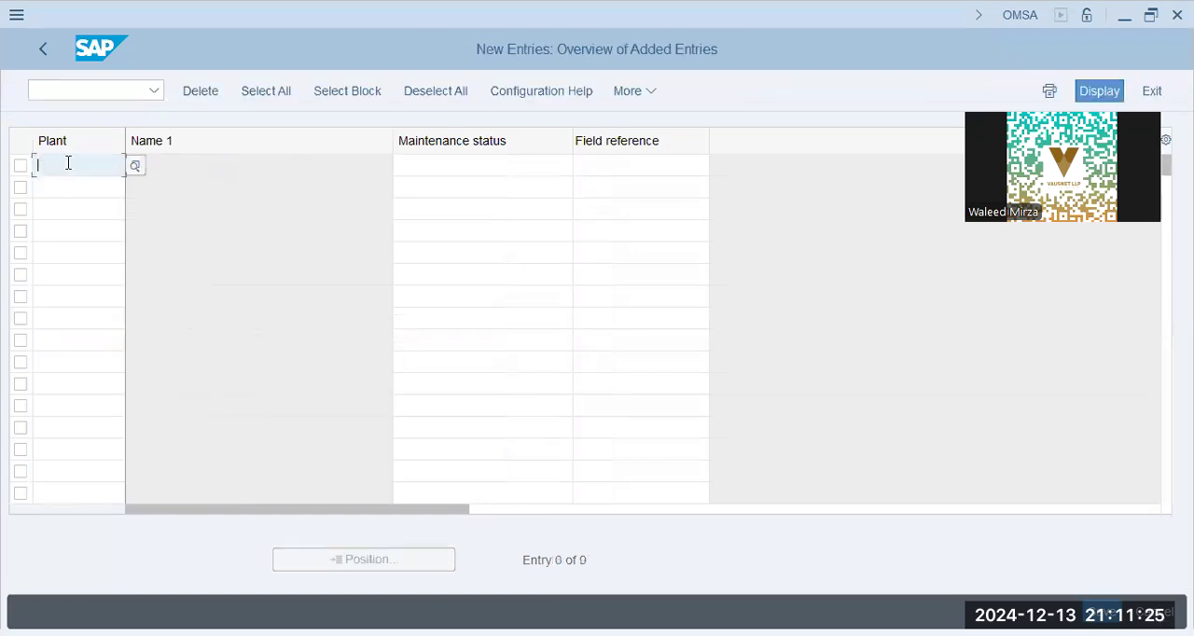
key(F3)
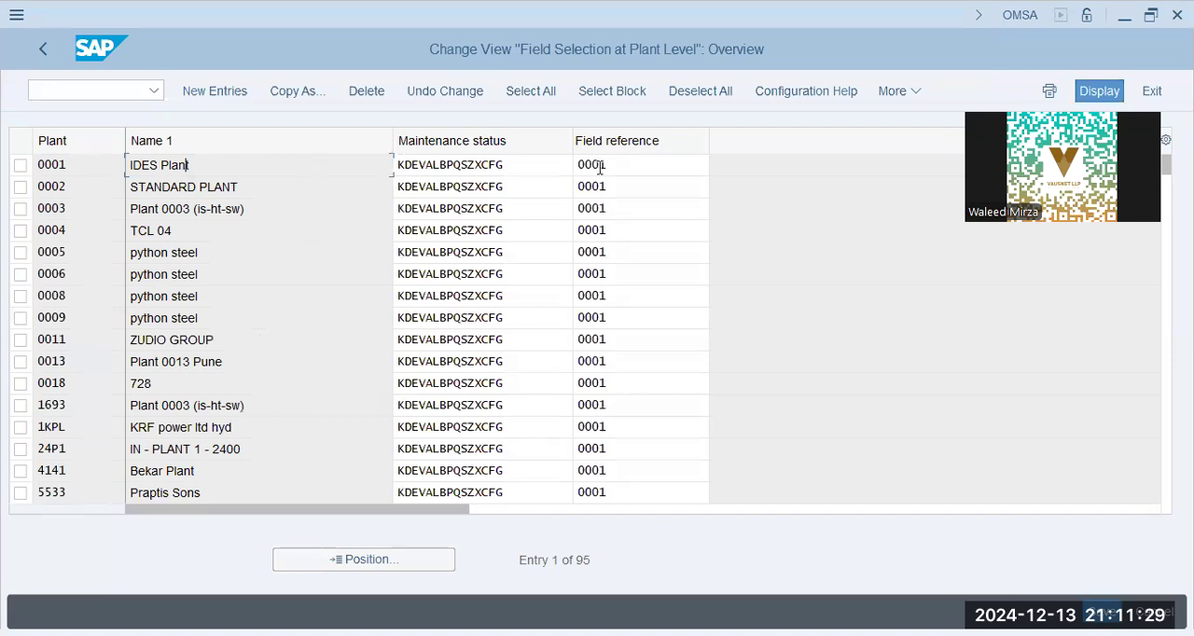
- Look up the value help for plant 0002's maintenance status and examine the status of plant 0008
click(547, 189)
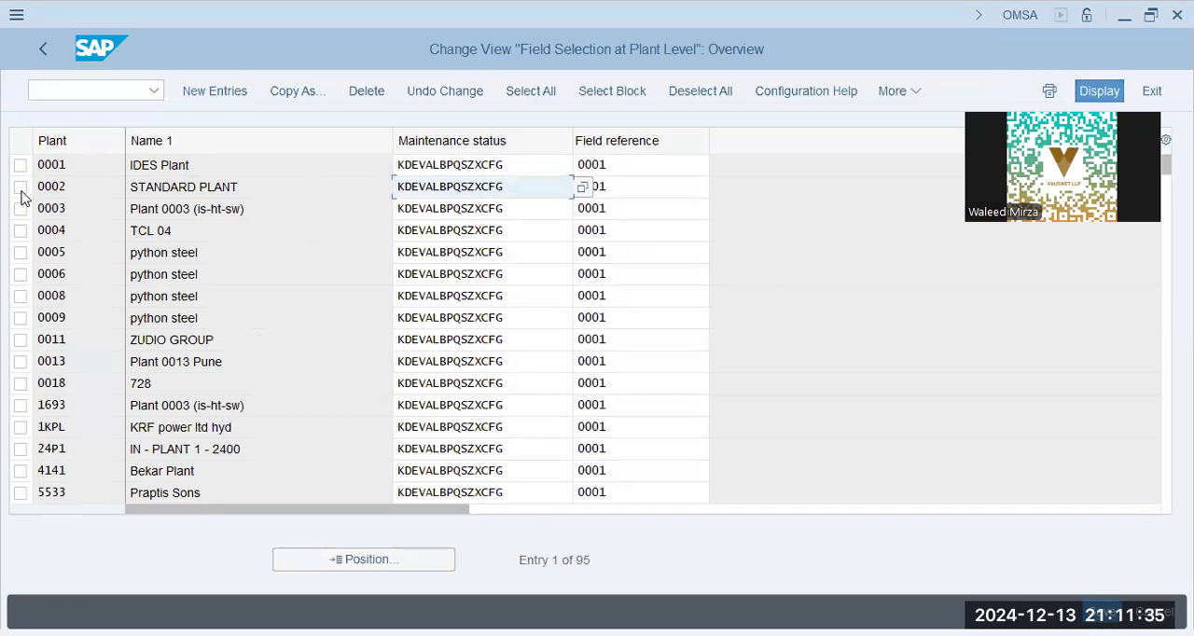
click(582, 190)
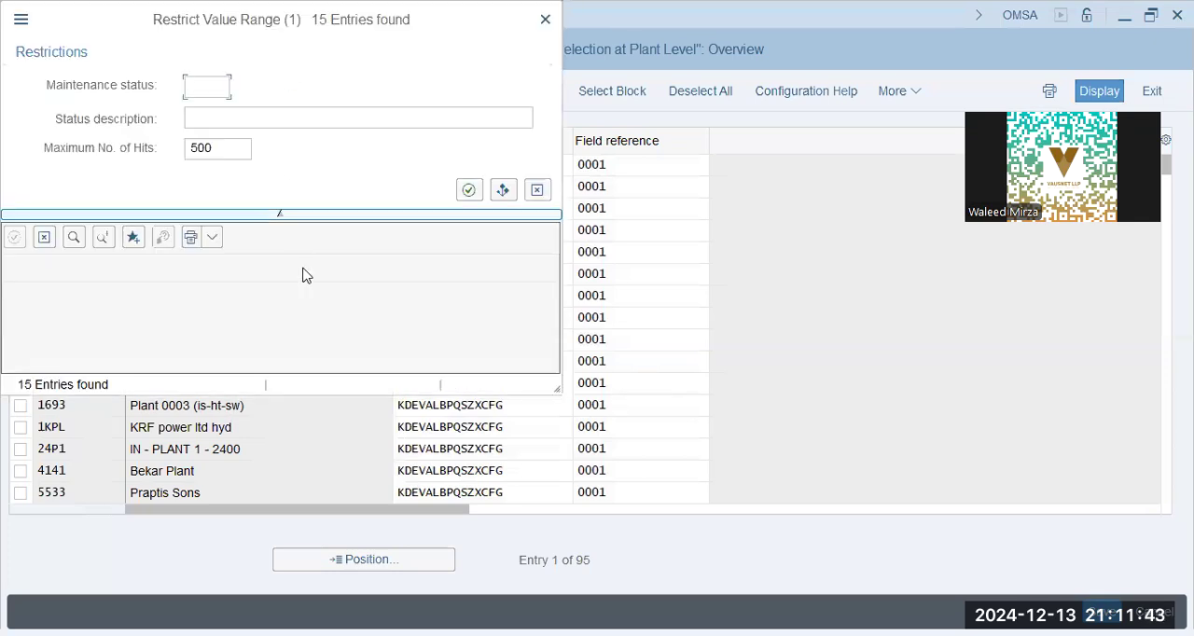
key(Escape)
click(484, 303)
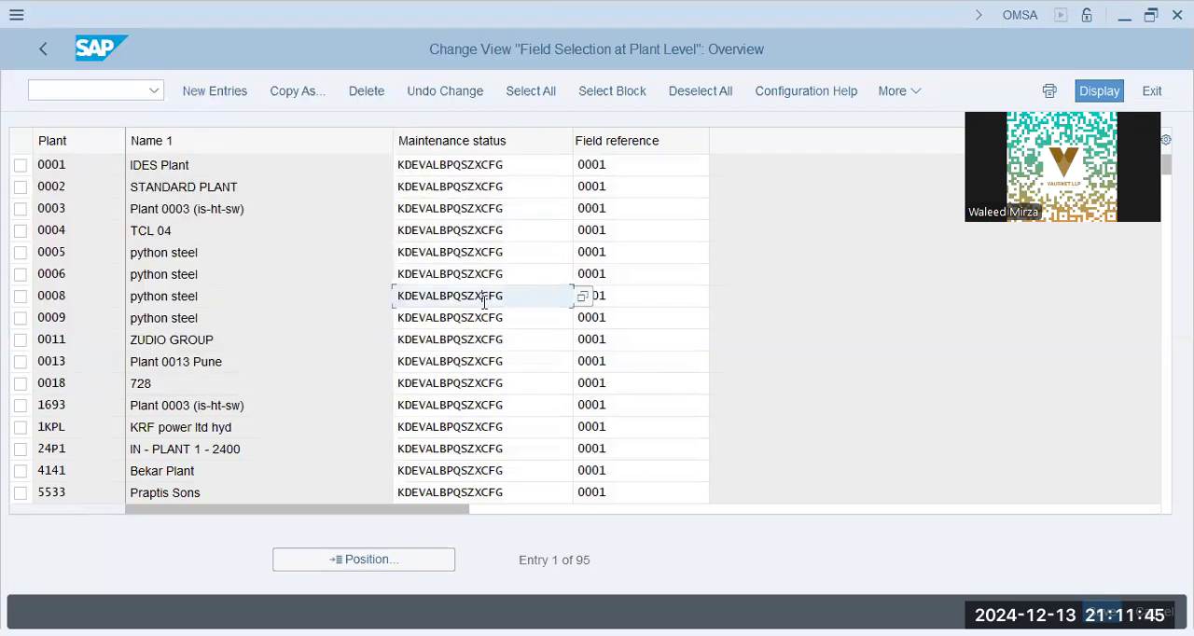
drag(503, 297, 223, 307)
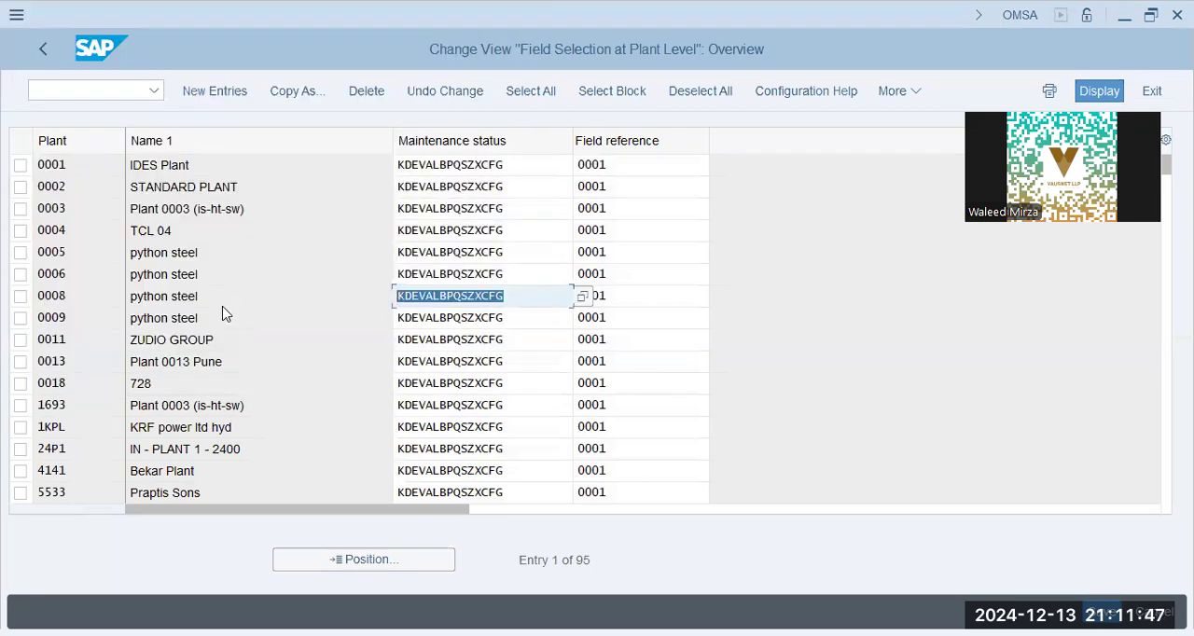
- Open SPRO in a new session, run transaction SE10 from it and display the change requests in the Transport Organizer
click(99, 90)
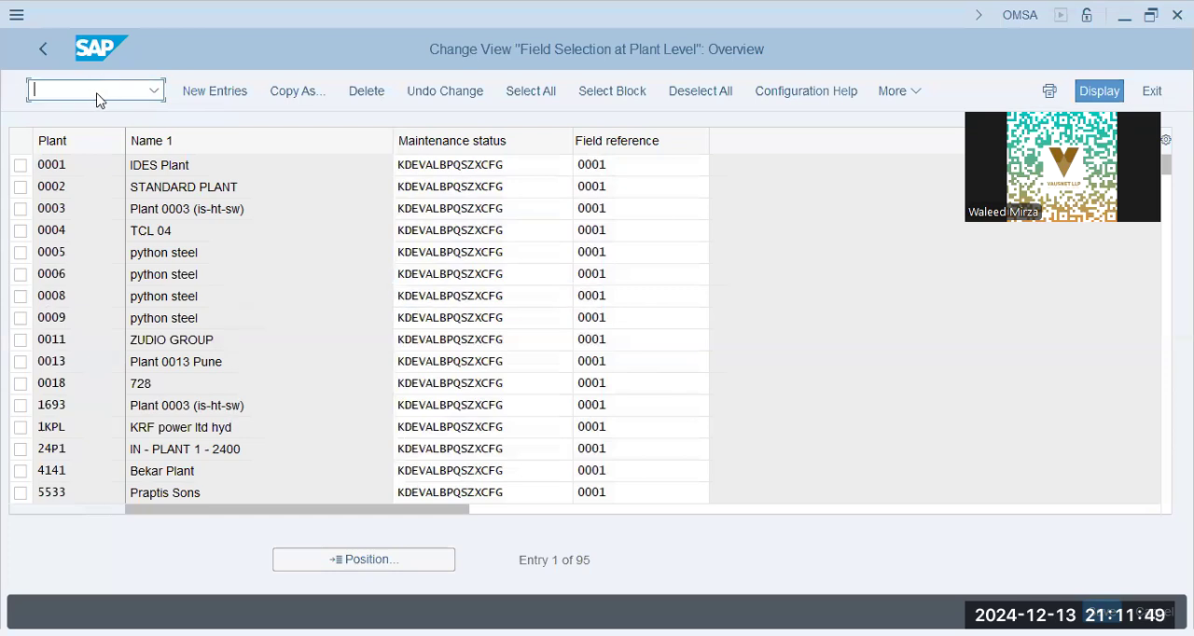
text(/o spro)
key(Return)
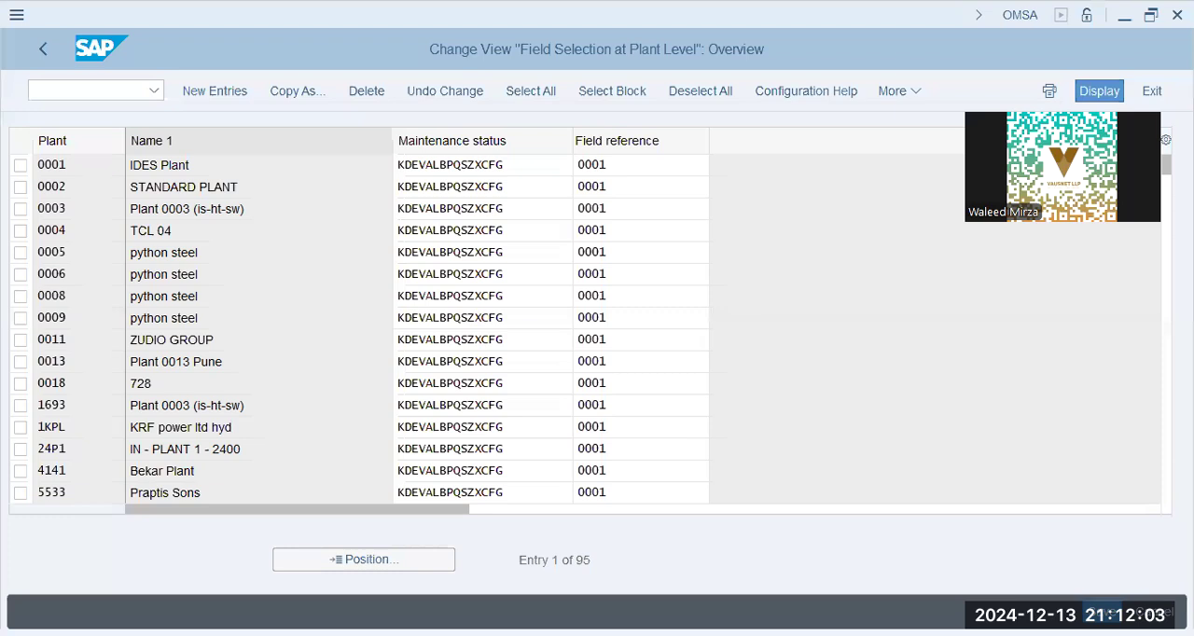
key(alt+Tab)
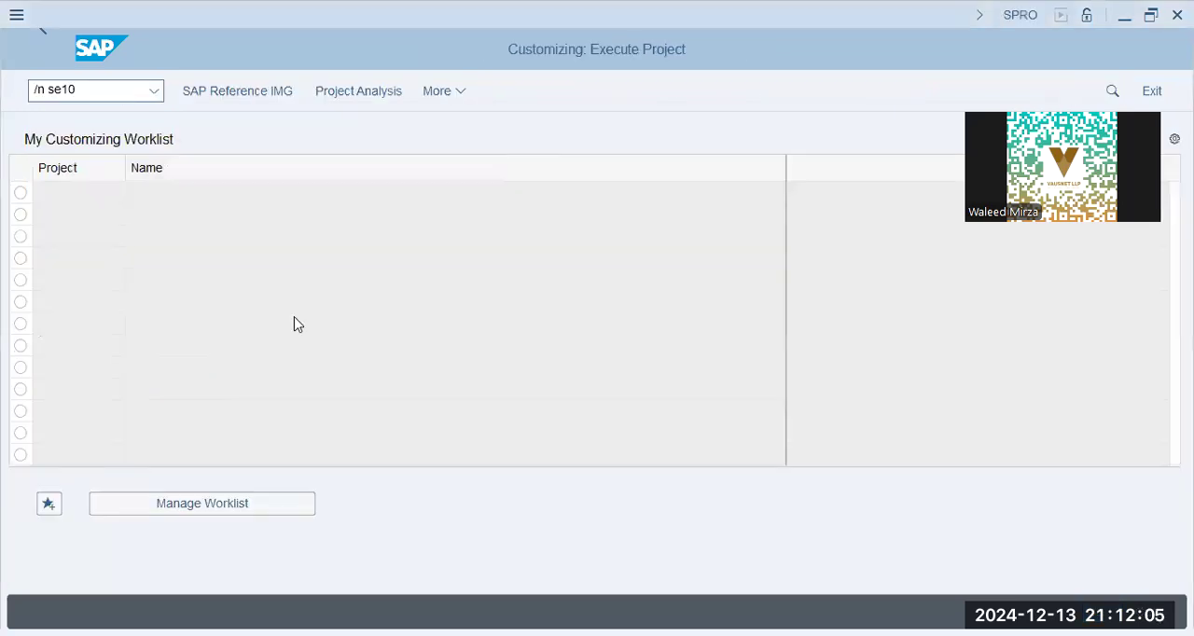
key(Return)
click(149, 511)
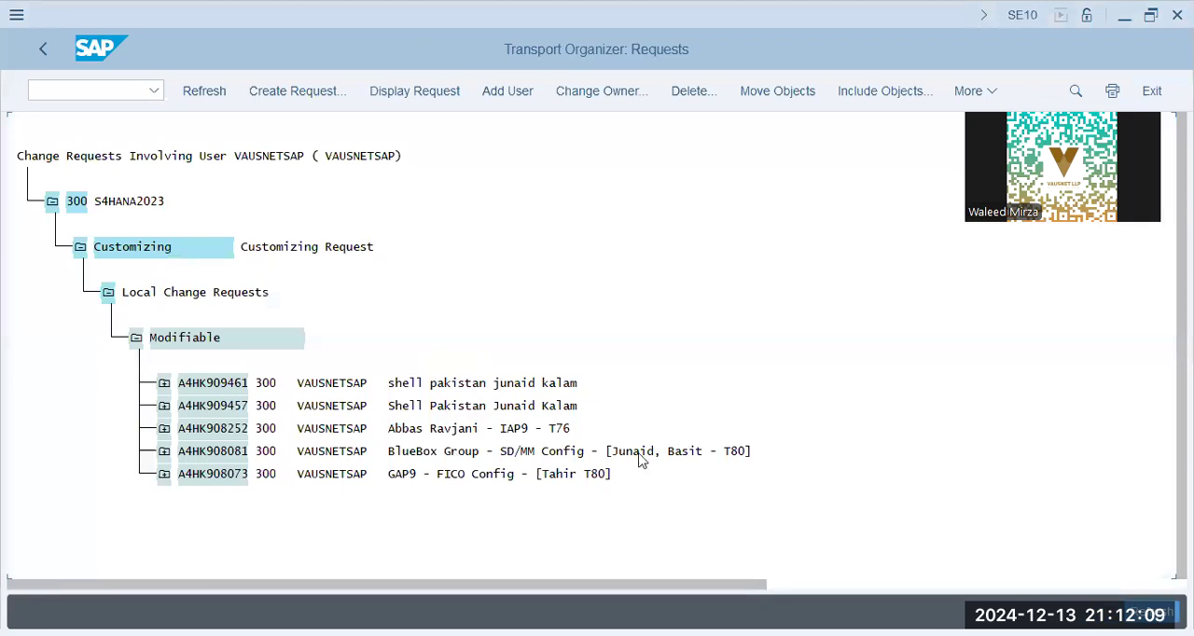
- Expand the BlueBox Group SD/MM Config request and its customizing task, and examine the IMG activities recorded in it
click(164, 452)
click(192, 474)
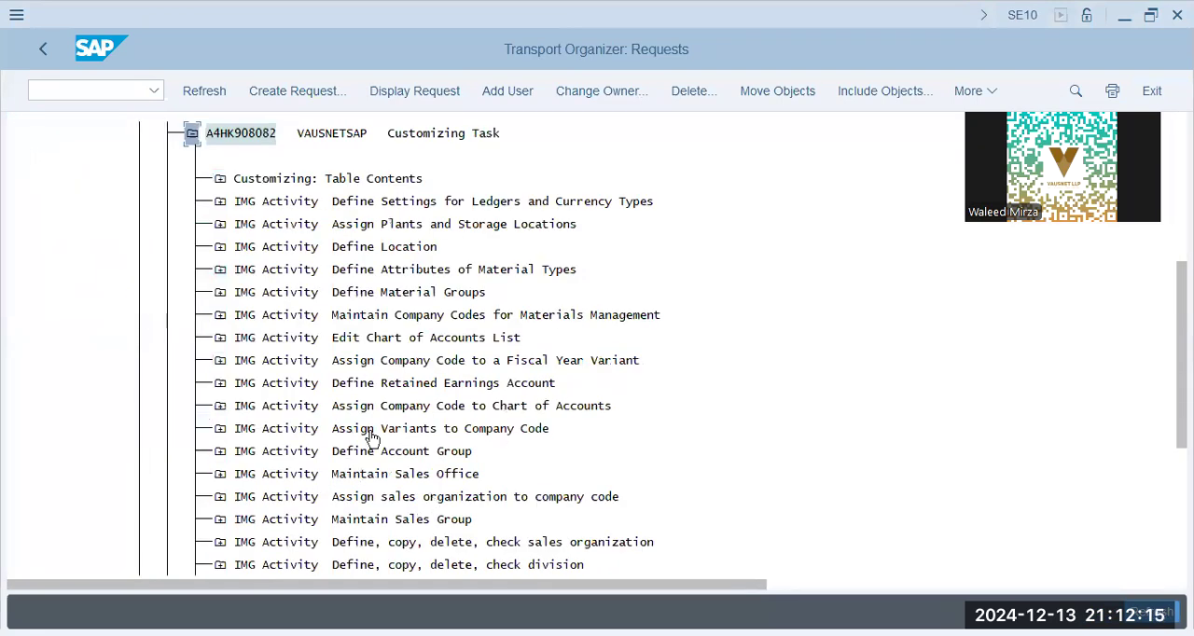
scroll(371, 439, down, 3)
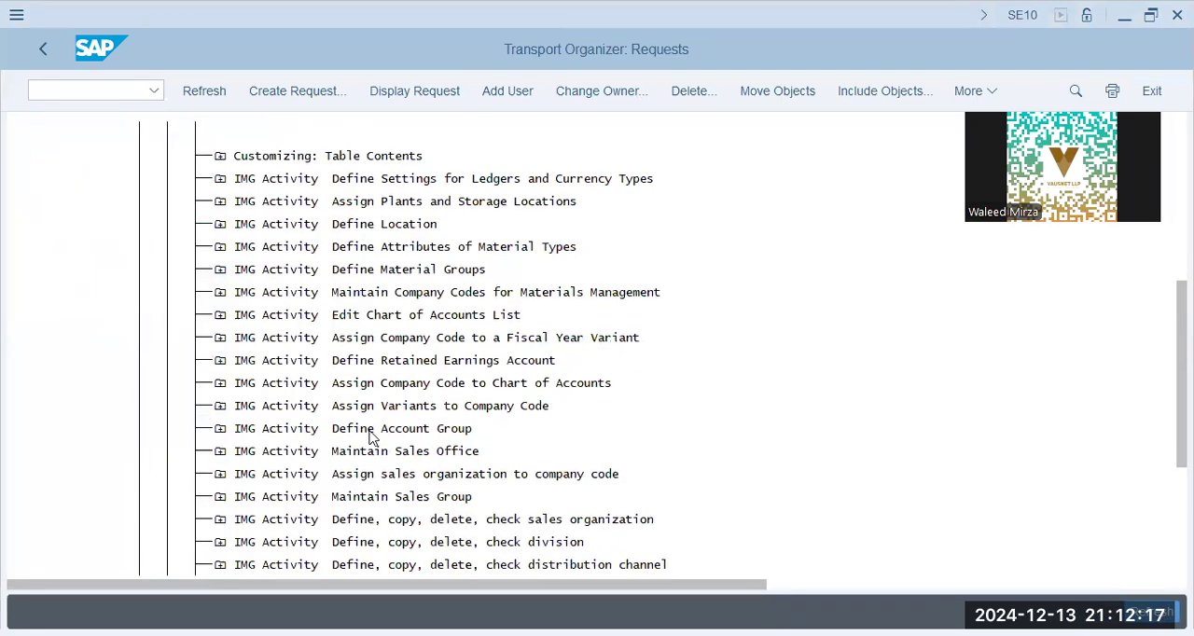
scroll(371, 438, down, 2)
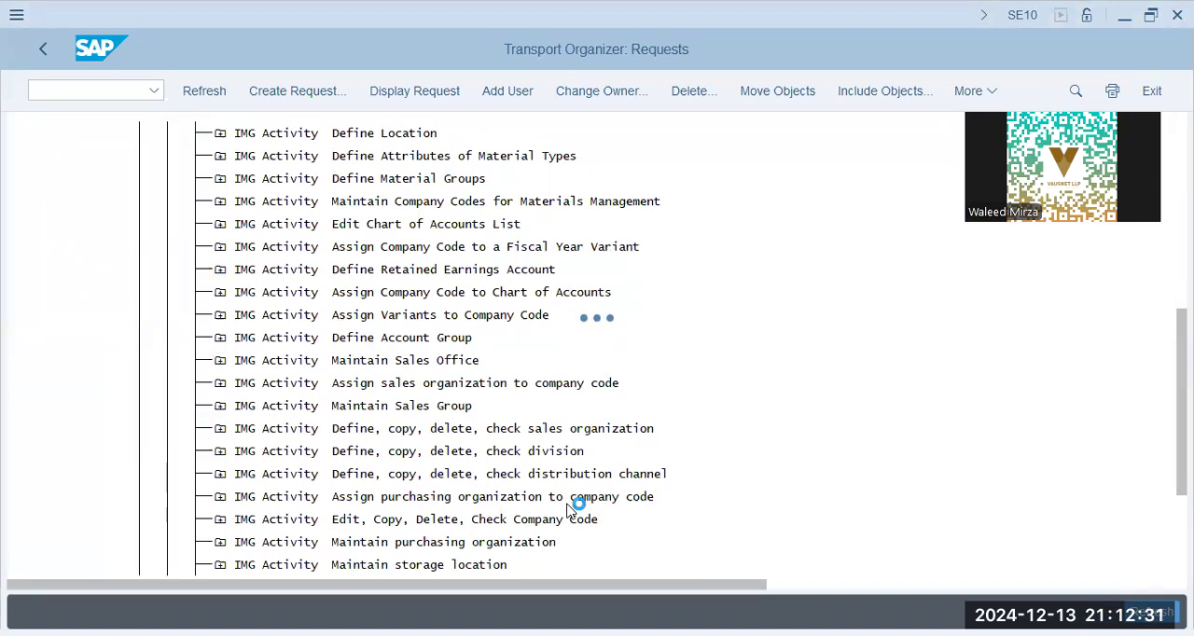
- Open the assignment of purchasing organizations to company codes and position the list at purchasing organization bb
click(141, 193)
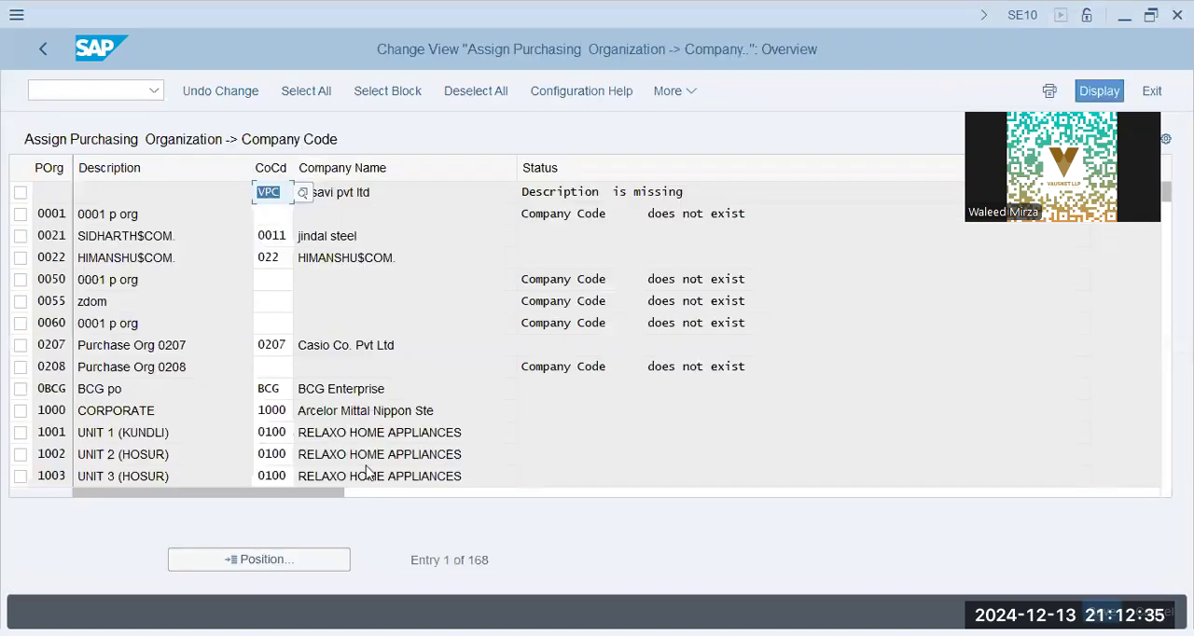
click(296, 560)
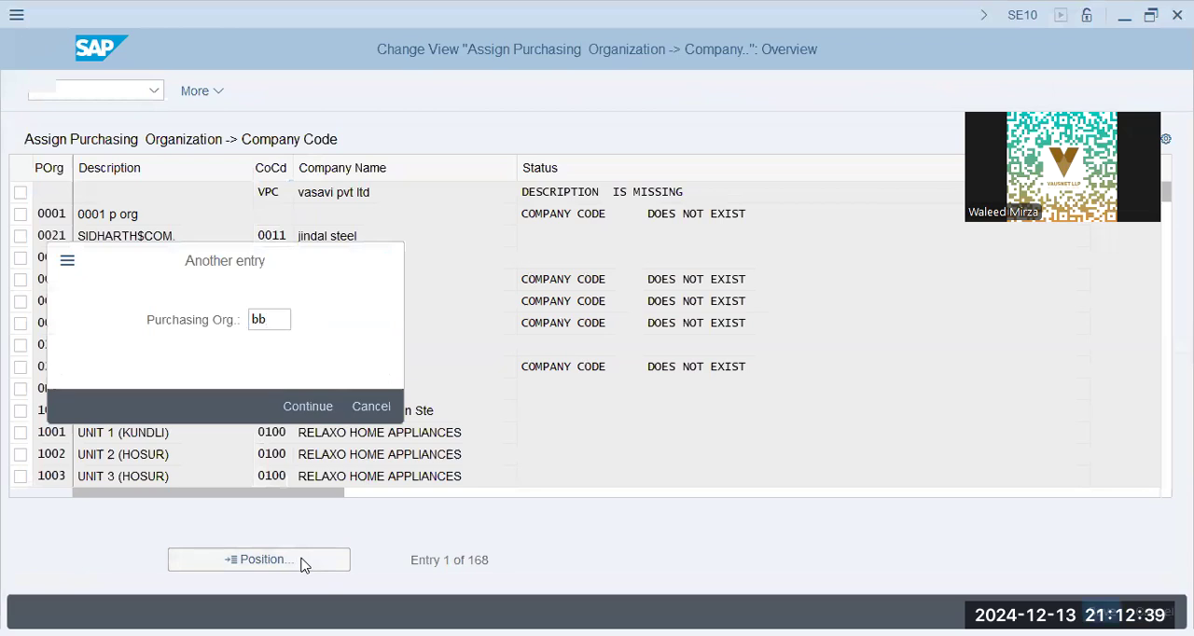
key(Return)
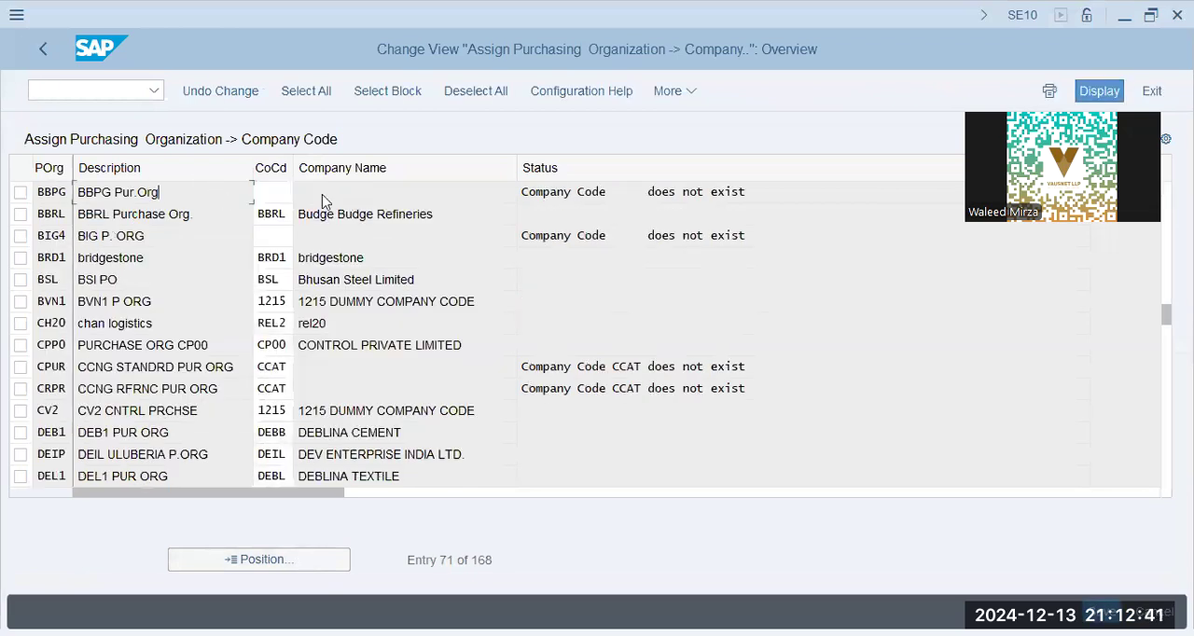
- Assign company code BBPG to purchasing organization BBPG, save it in customizing request A4HK908081 and leave the view
click(279, 193)
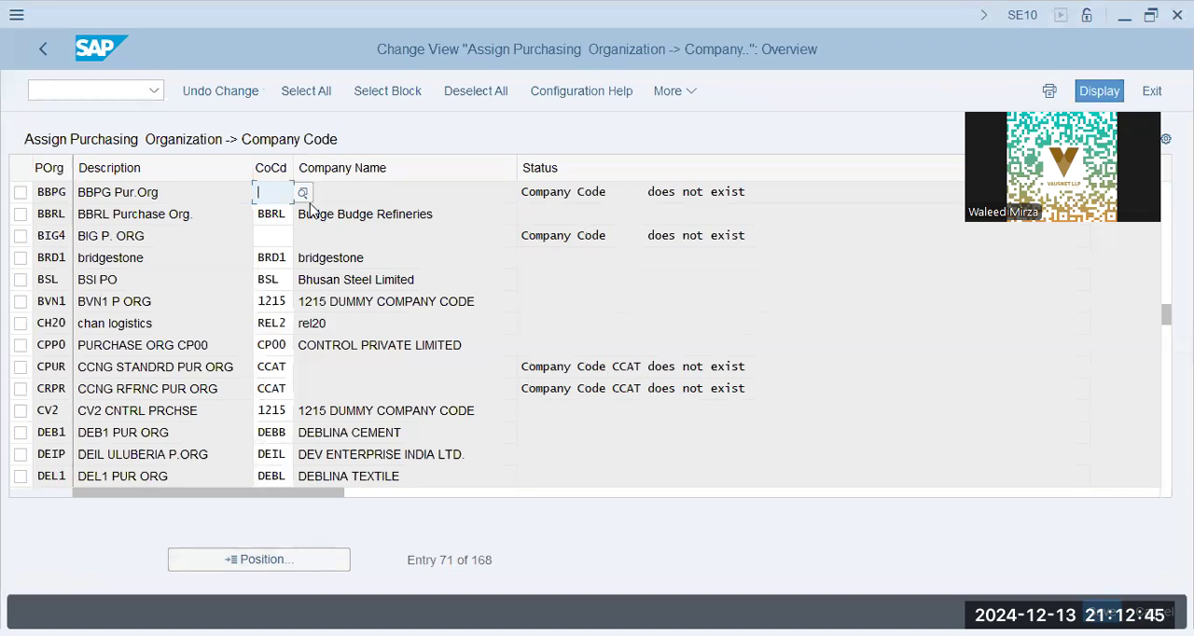
text(bb)
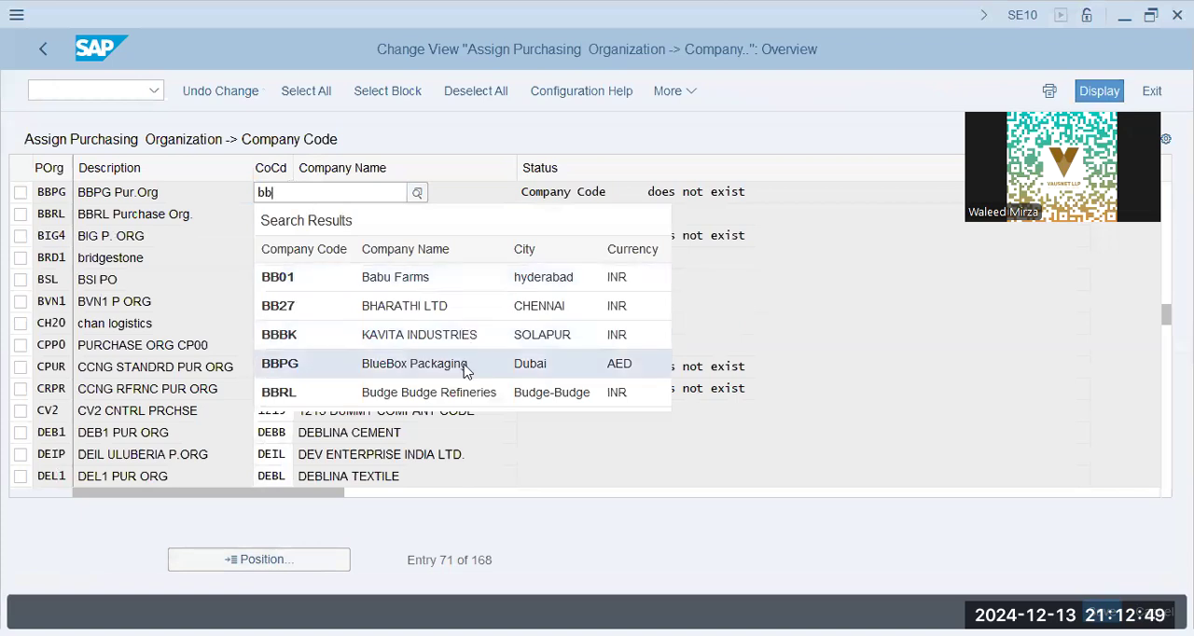
click(466, 364)
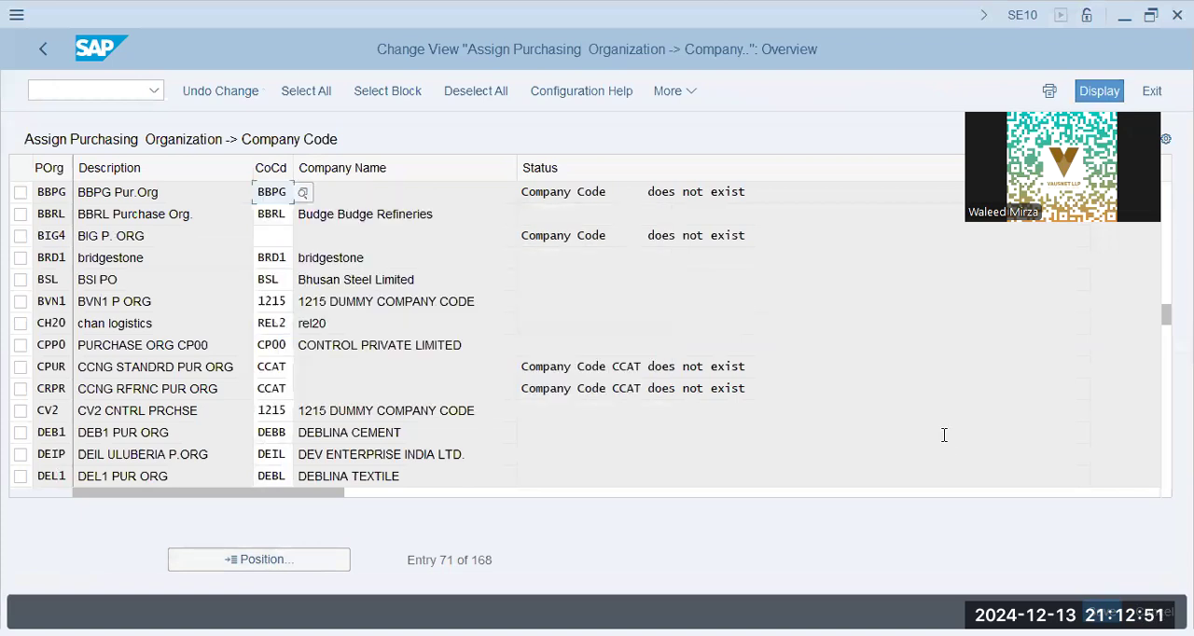
key(Return)
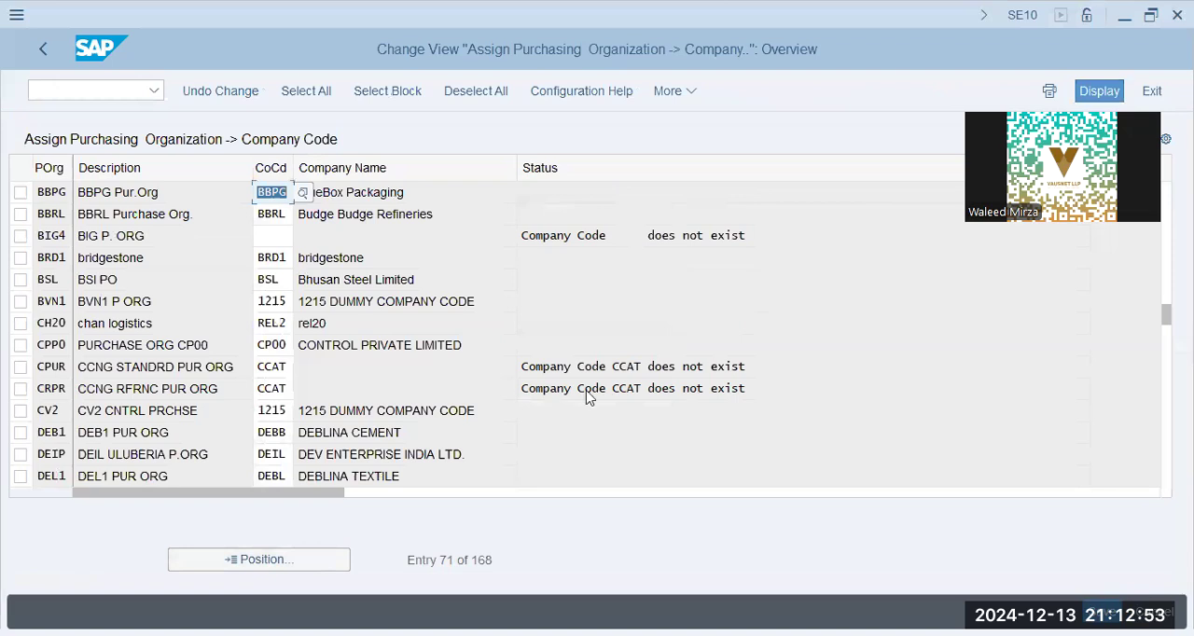
key(ctrl+s)
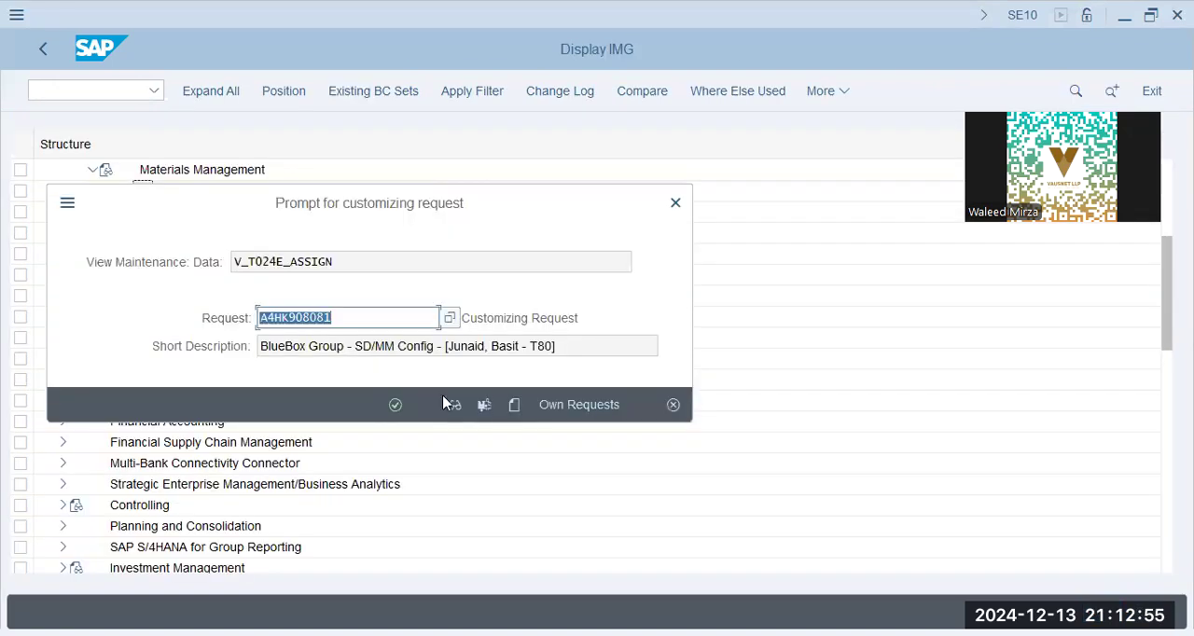
key(Return)
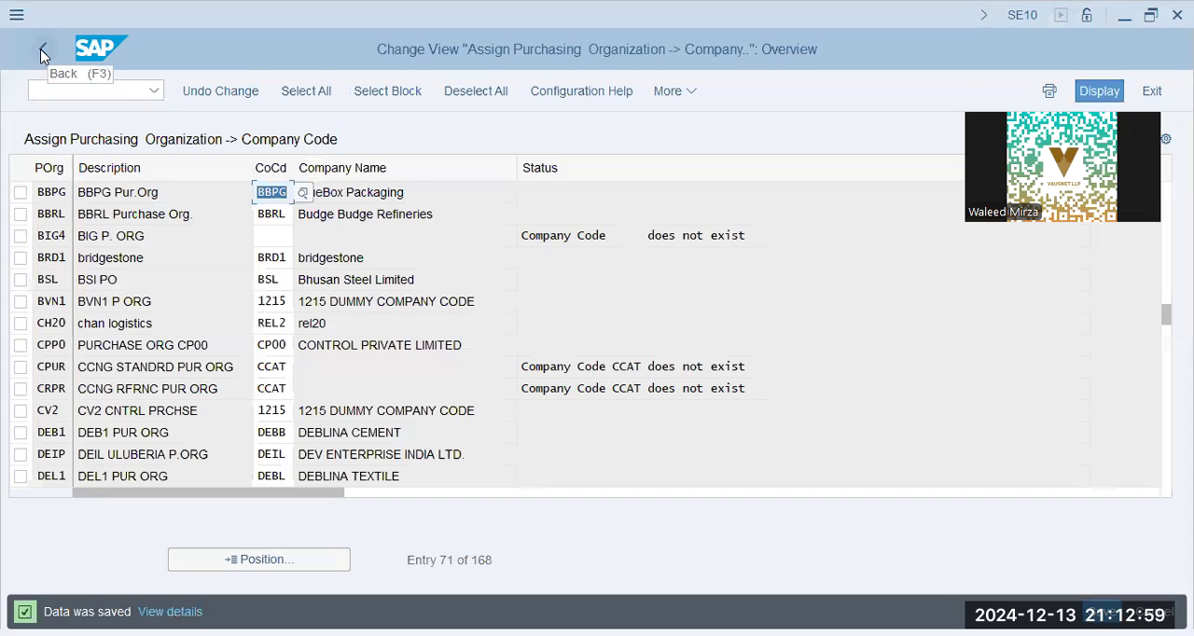
click(40, 49)
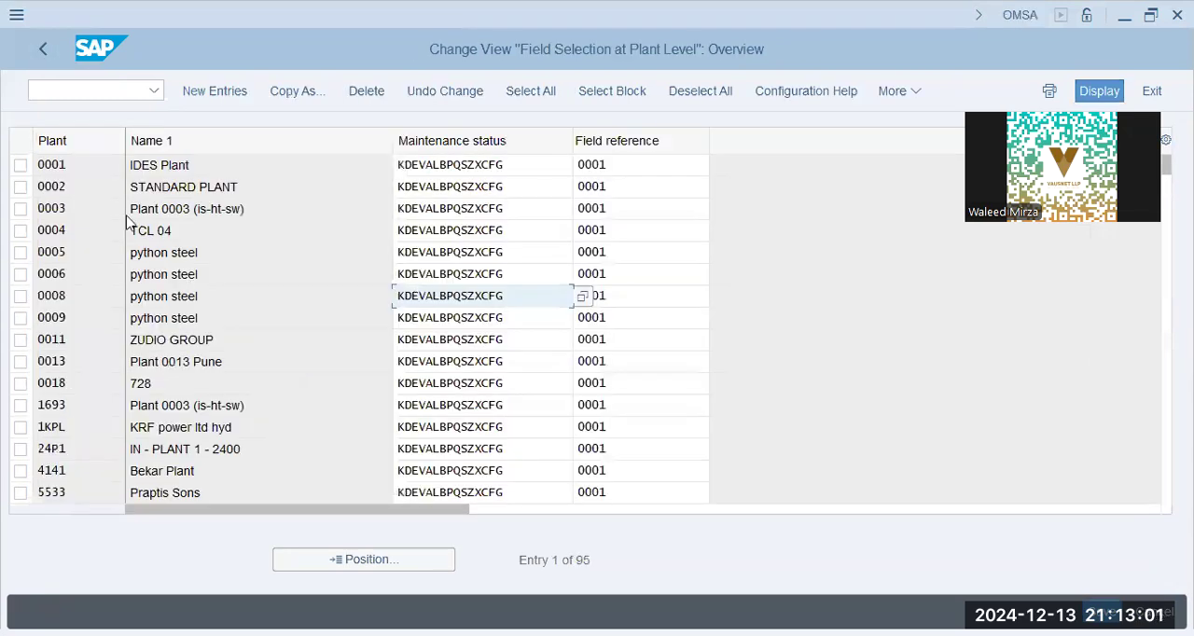
- Return to the IMG session, open the purchasing organization to plant assignment and position its list at purchasing organization BBPG
key(alt+Tab)
click(280, 191)
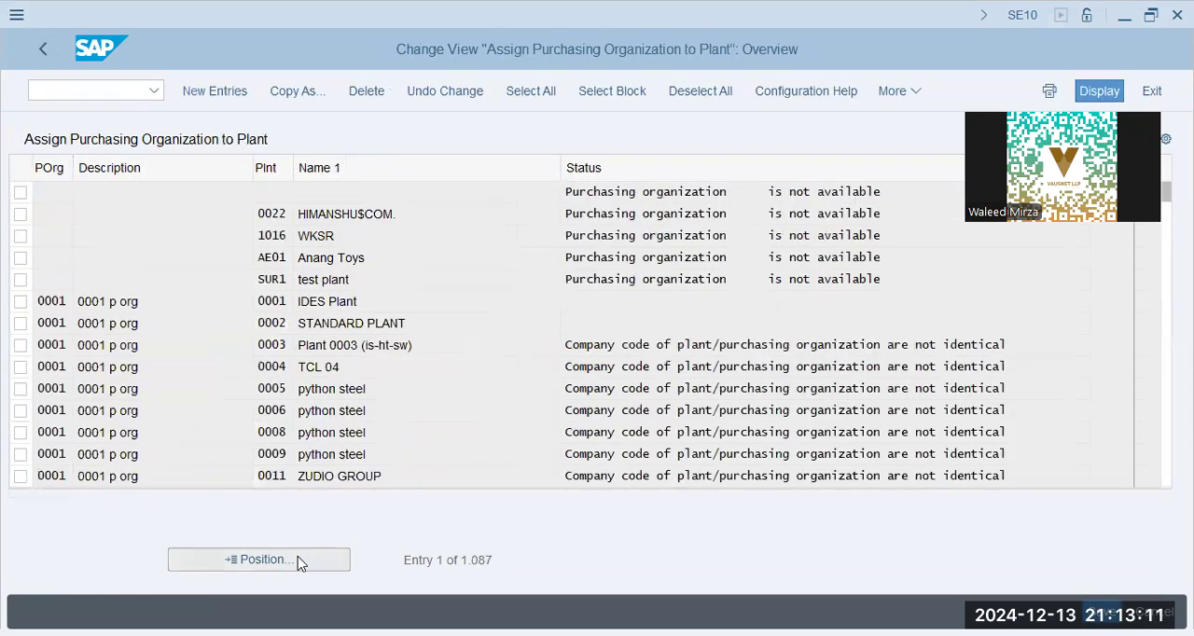
click(297, 561)
text(bbpg)
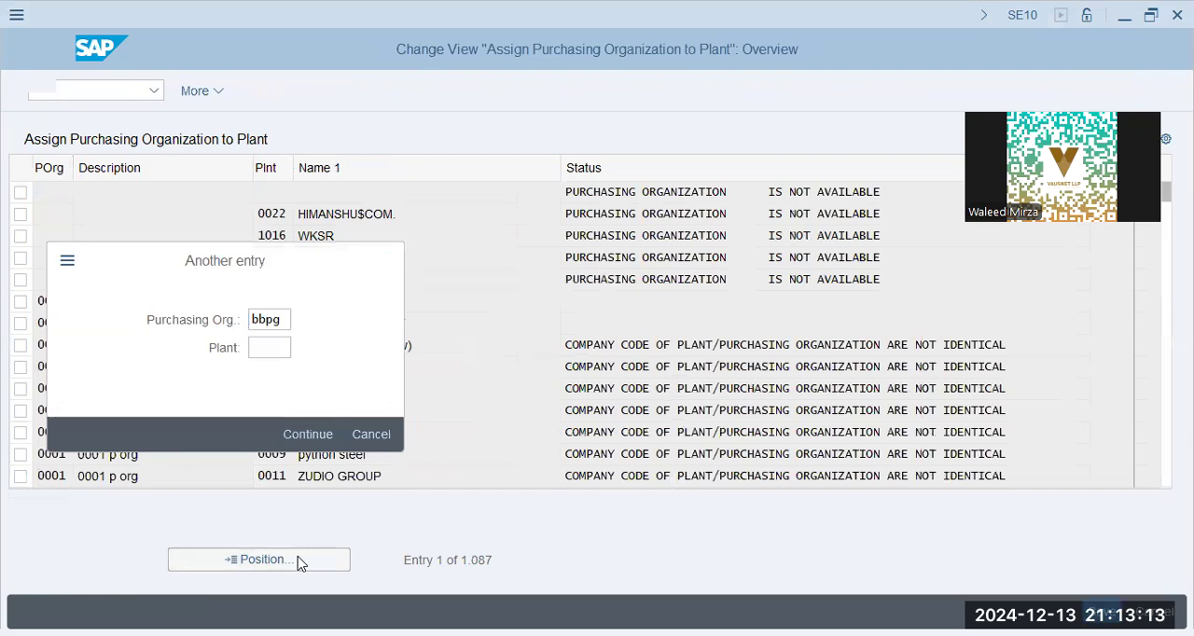
key(Return)
- Add an entry assigning purchasing organization BBPG to plant BBPG, save it in request A4HK908081 and return to the IMG
click(222, 90)
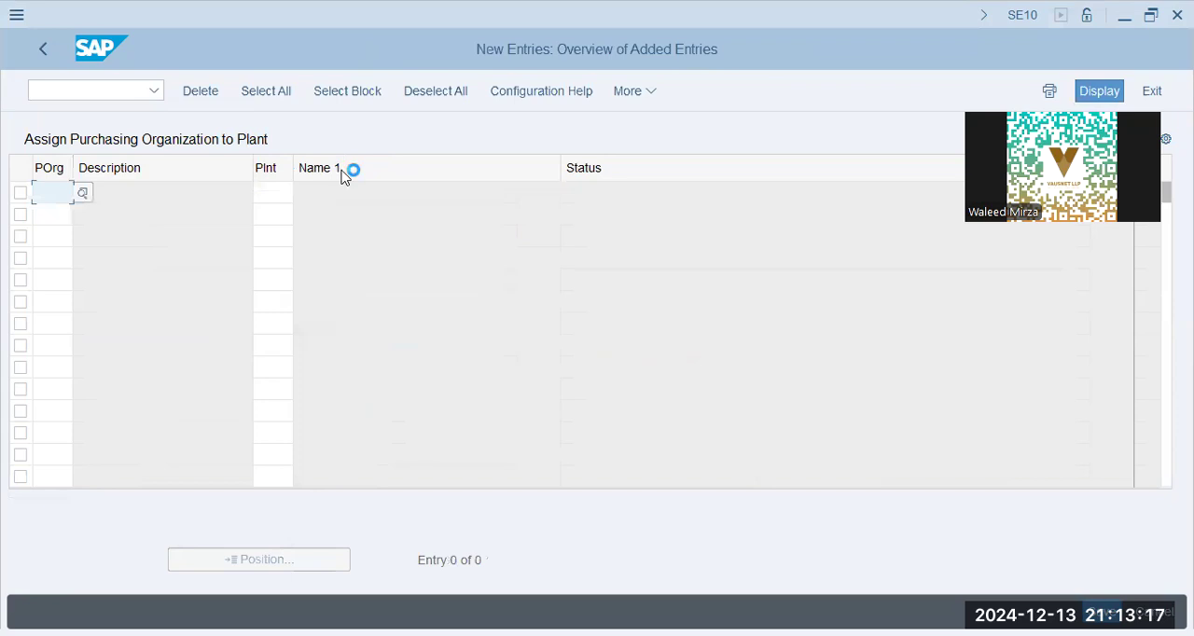
text(bbpg)
key(Tab)
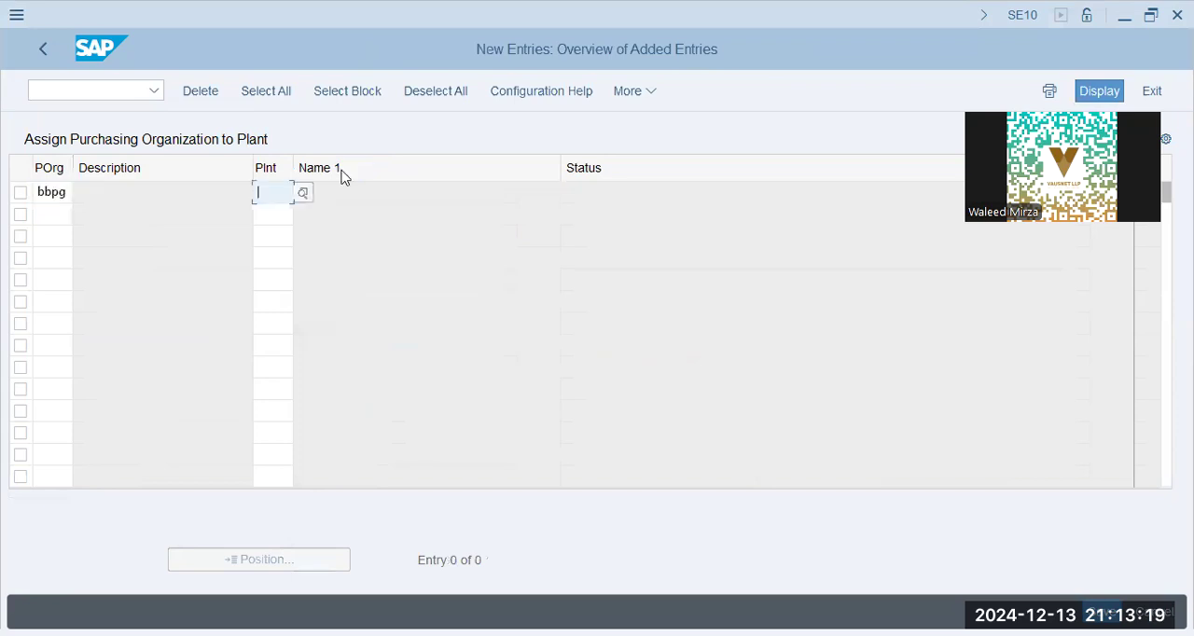
text(bbpg)
key(Return)
key(ctrl+s)
click(400, 407)
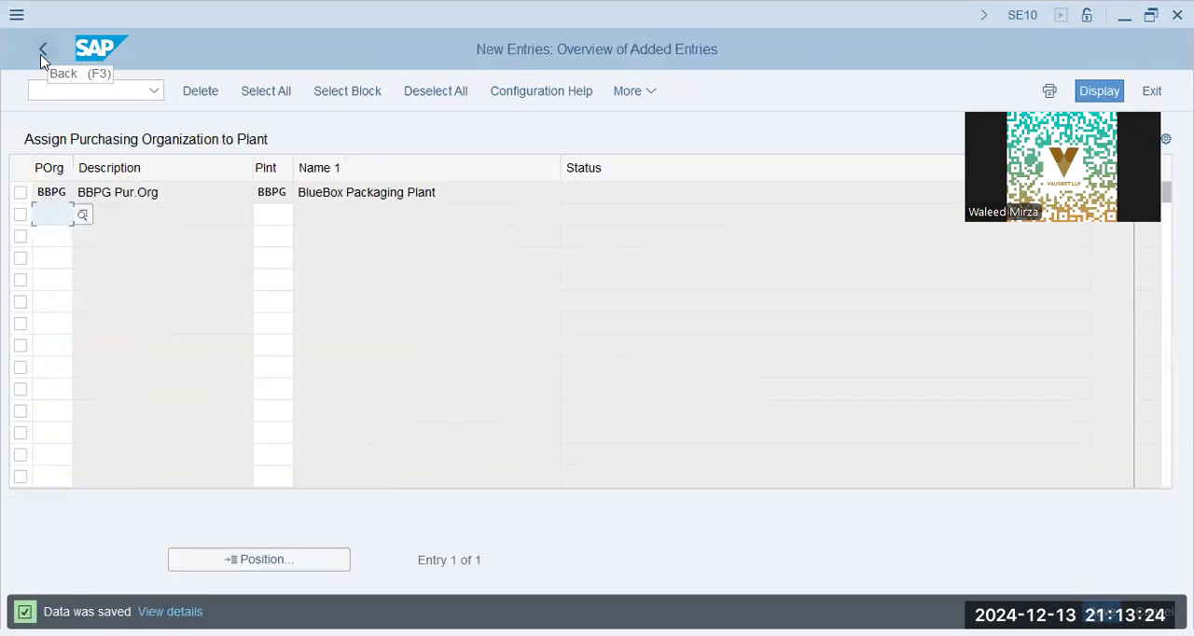
click(42, 52)
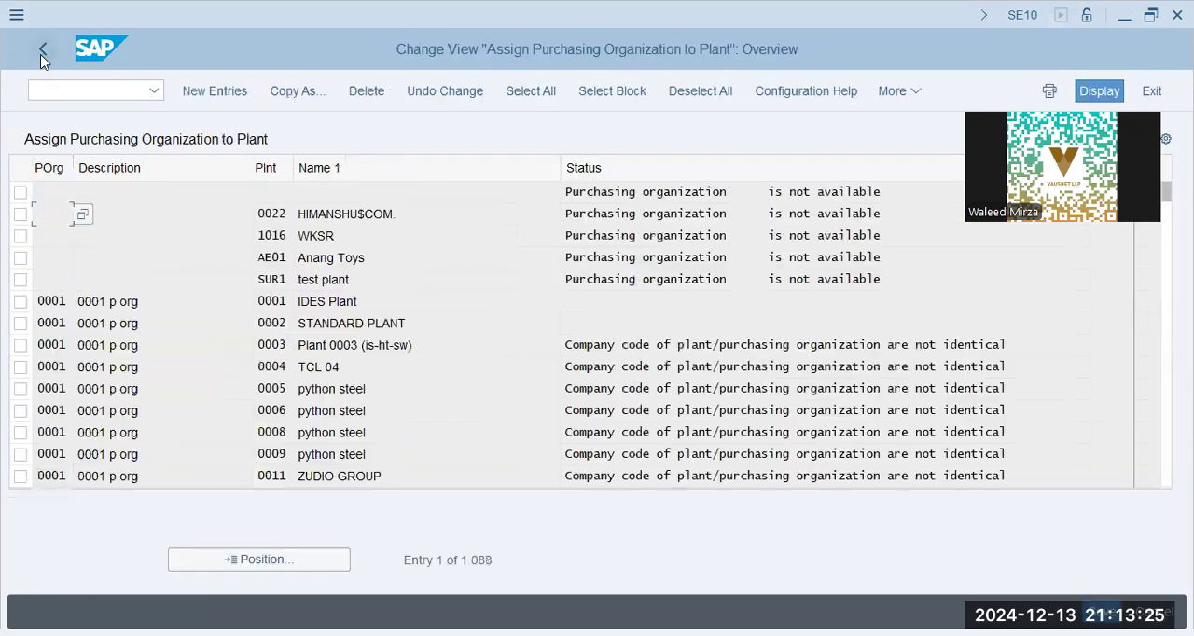
click(42, 53)
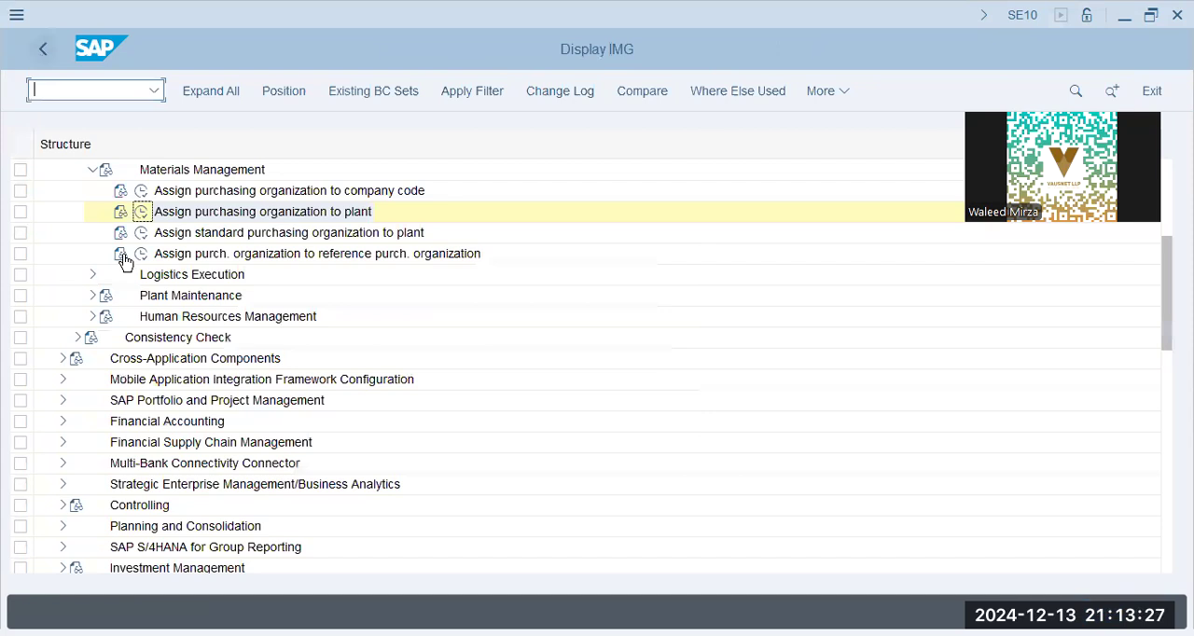
- Open the plant to company code assignment under Logistics - General and check the entry for plant BBPG
click(93, 170)
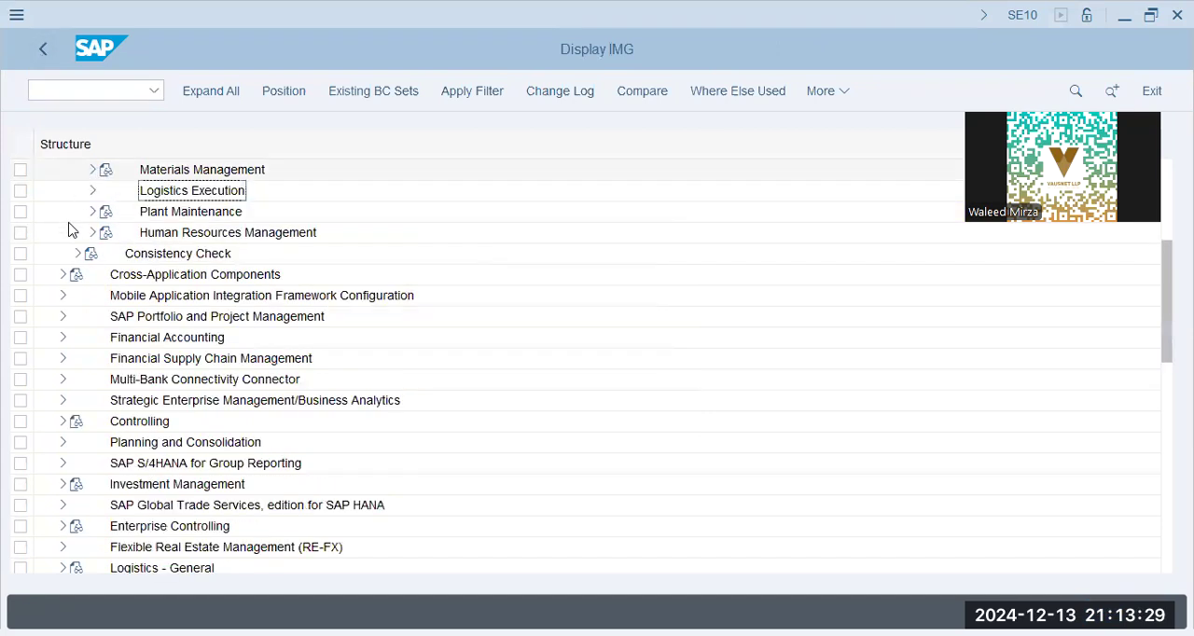
scroll(73, 230, up, 1)
click(92, 191)
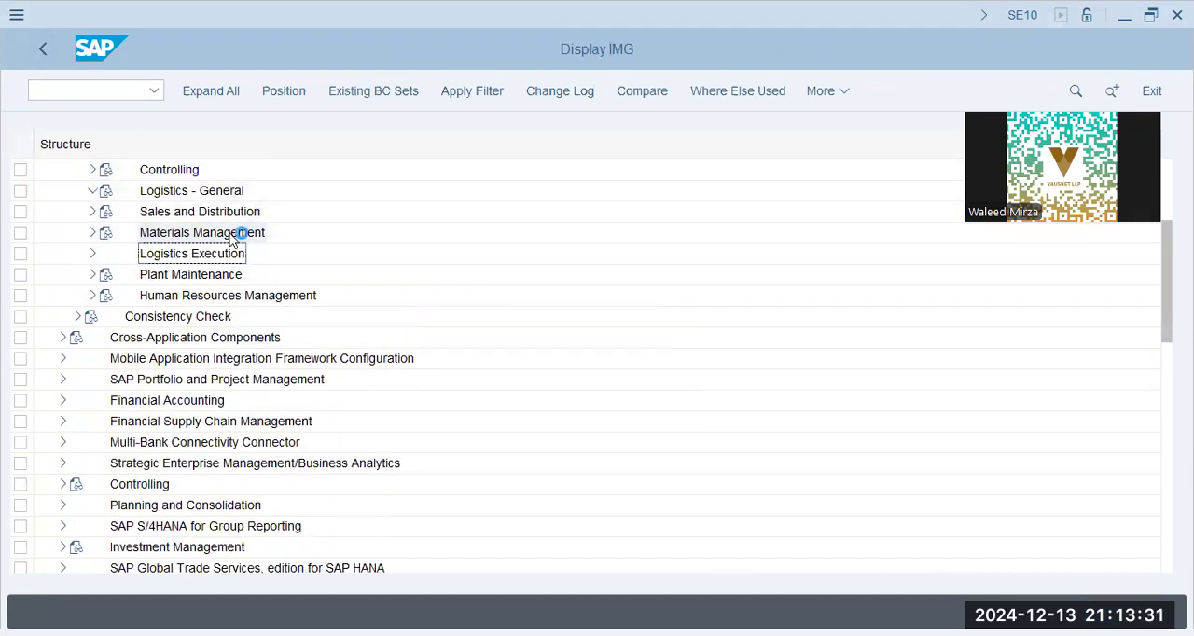
click(141, 211)
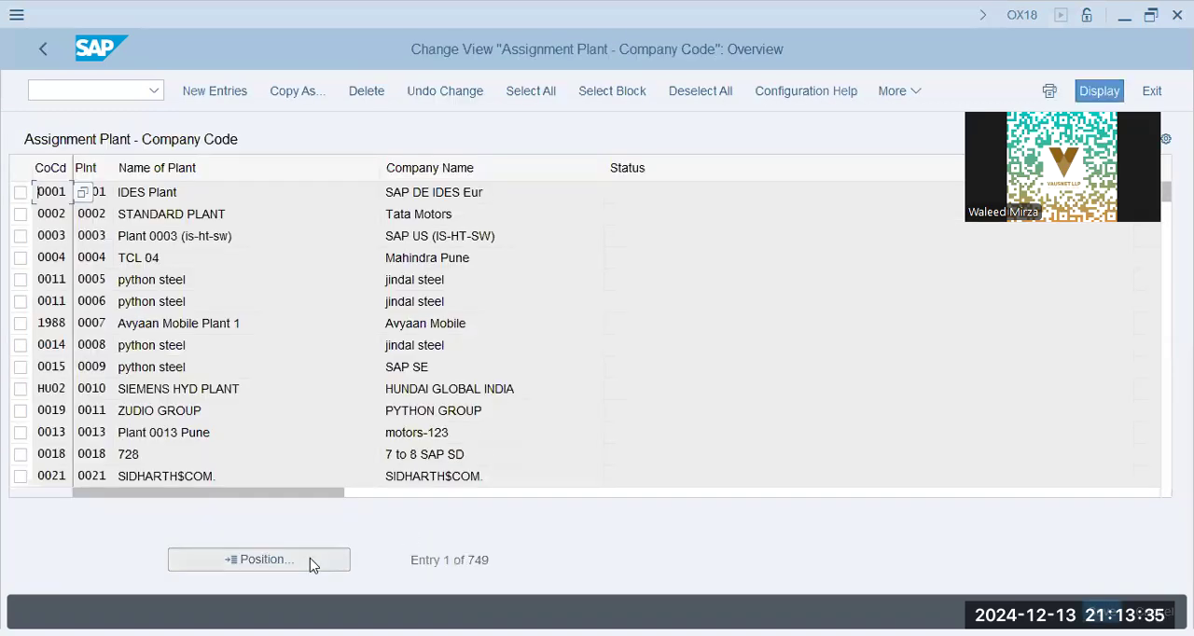
click(317, 560)
text(bbpg)
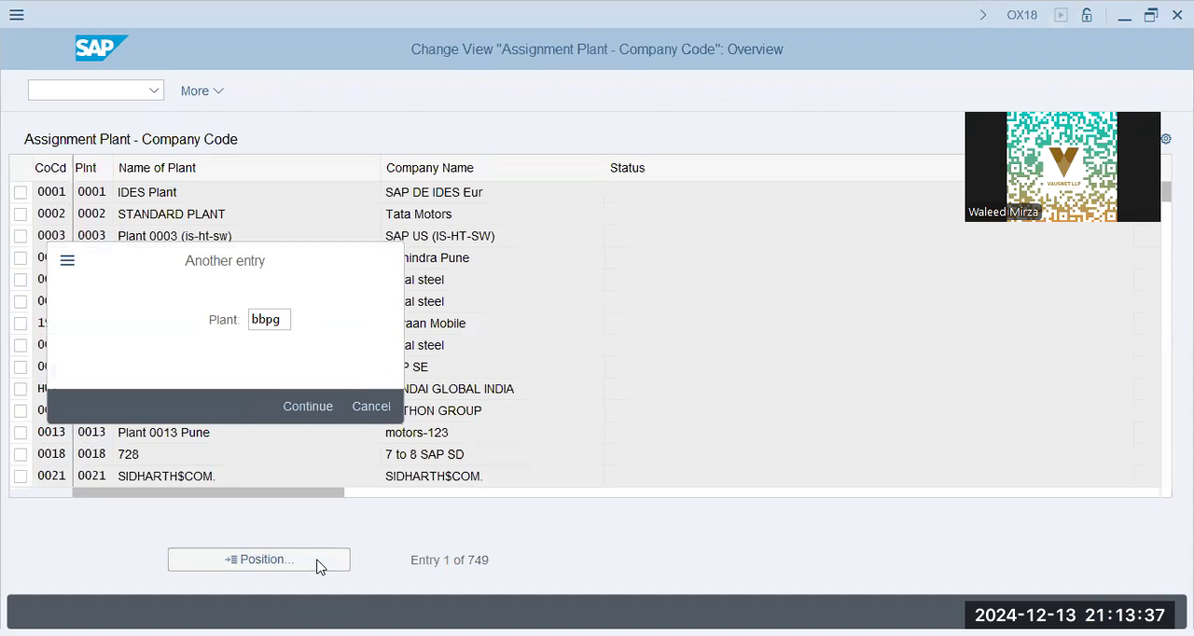
key(Return)
click(452, 191)
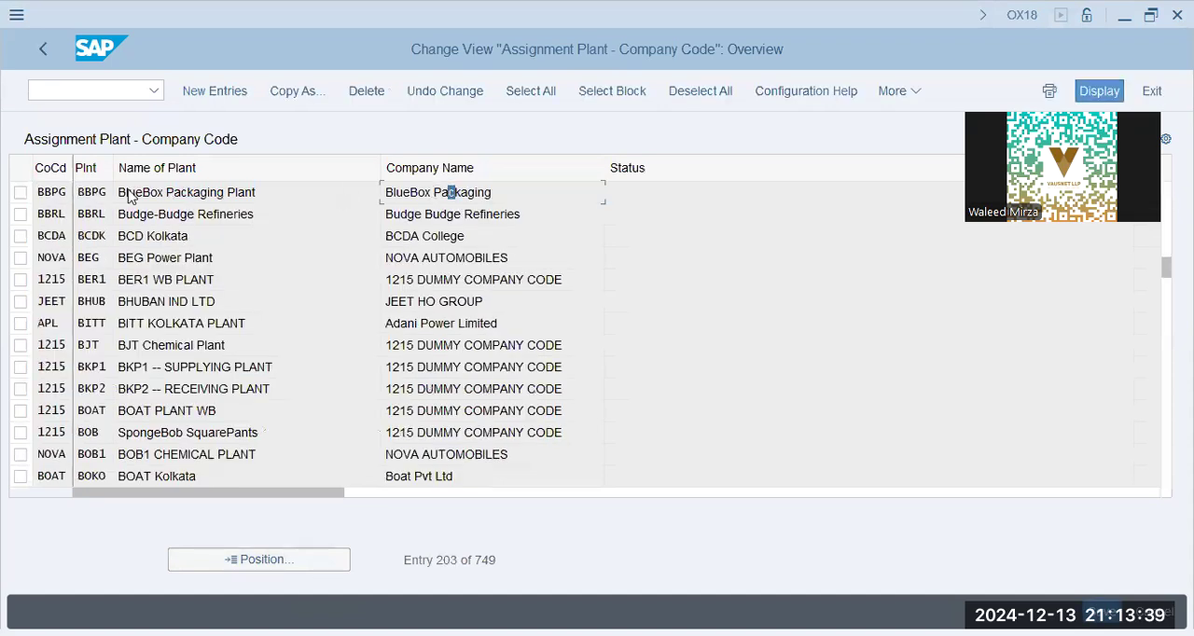
click(49, 50)
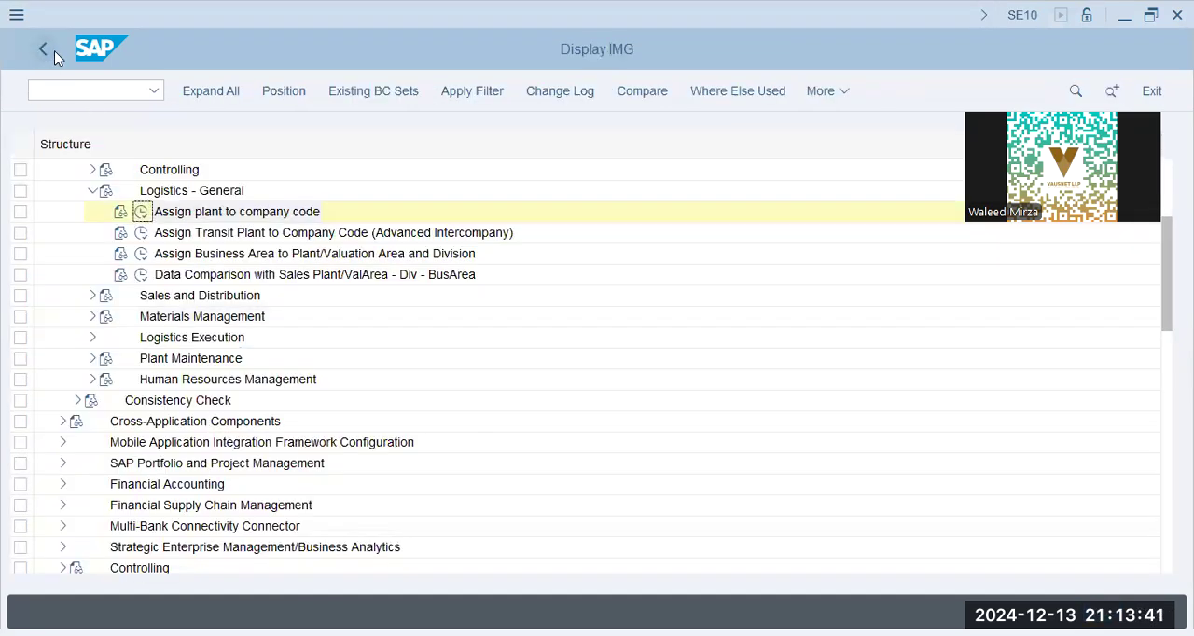
- Open Set up sales area under the Sales and Distribution assignments and position the sales area list
click(92, 190)
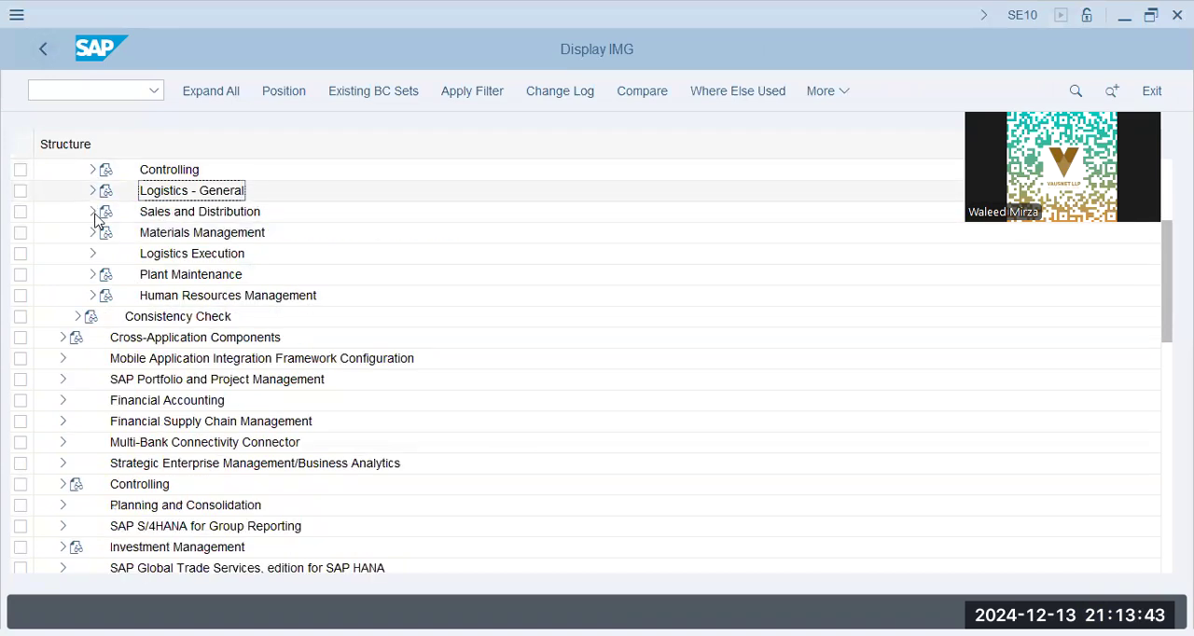
click(92, 211)
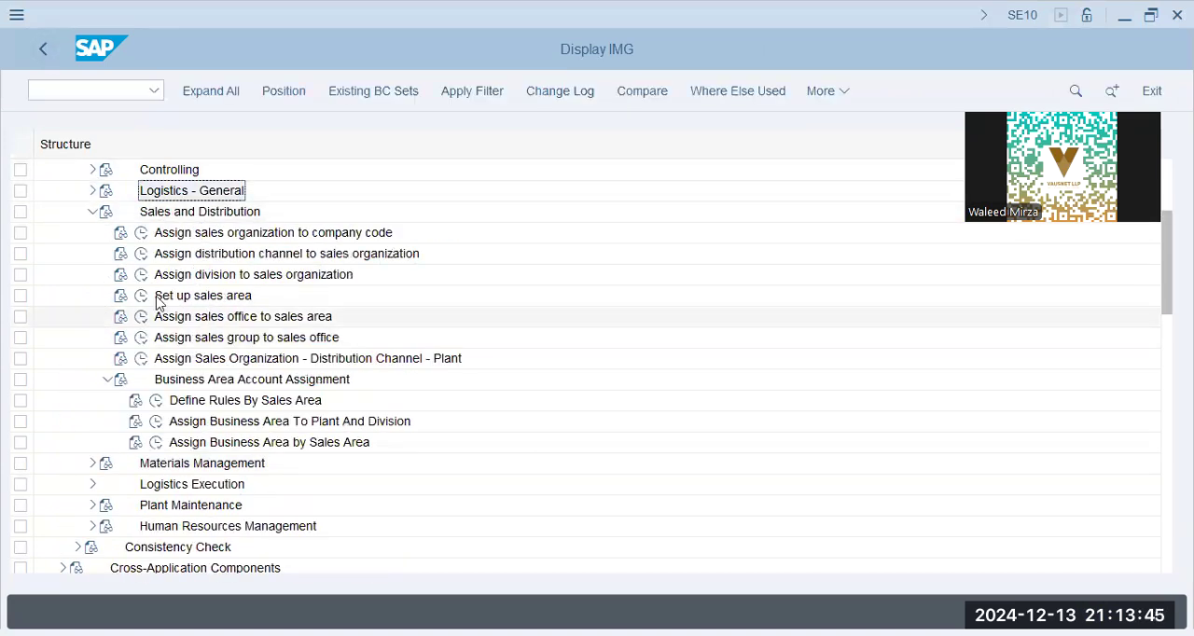
click(141, 295)
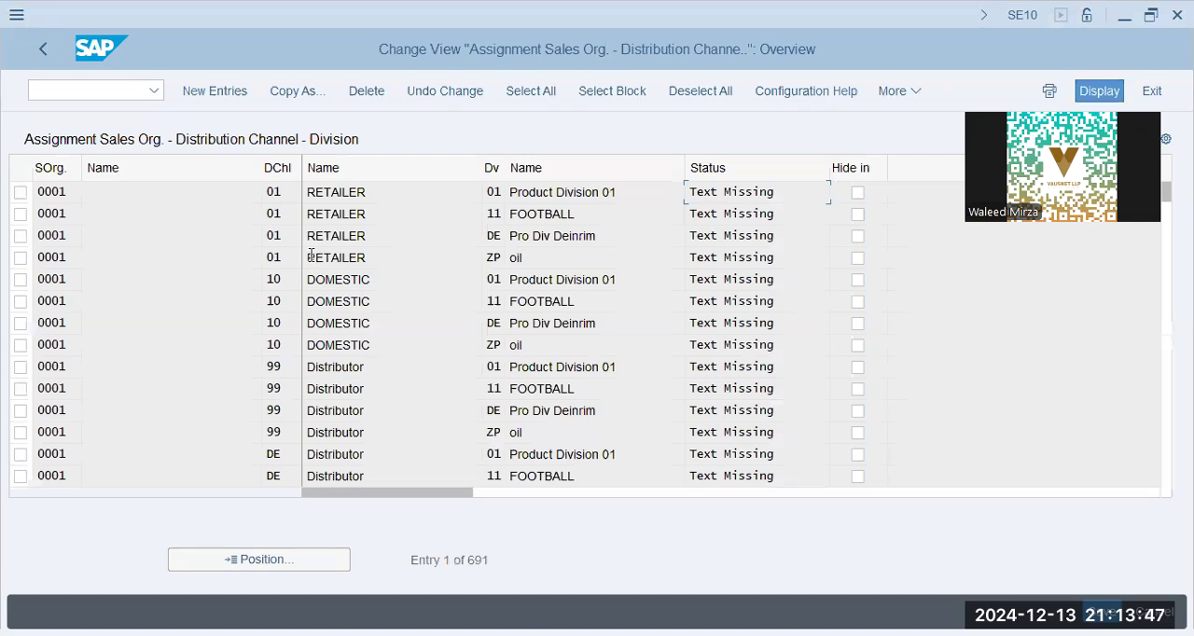
click(262, 560)
key(Return)
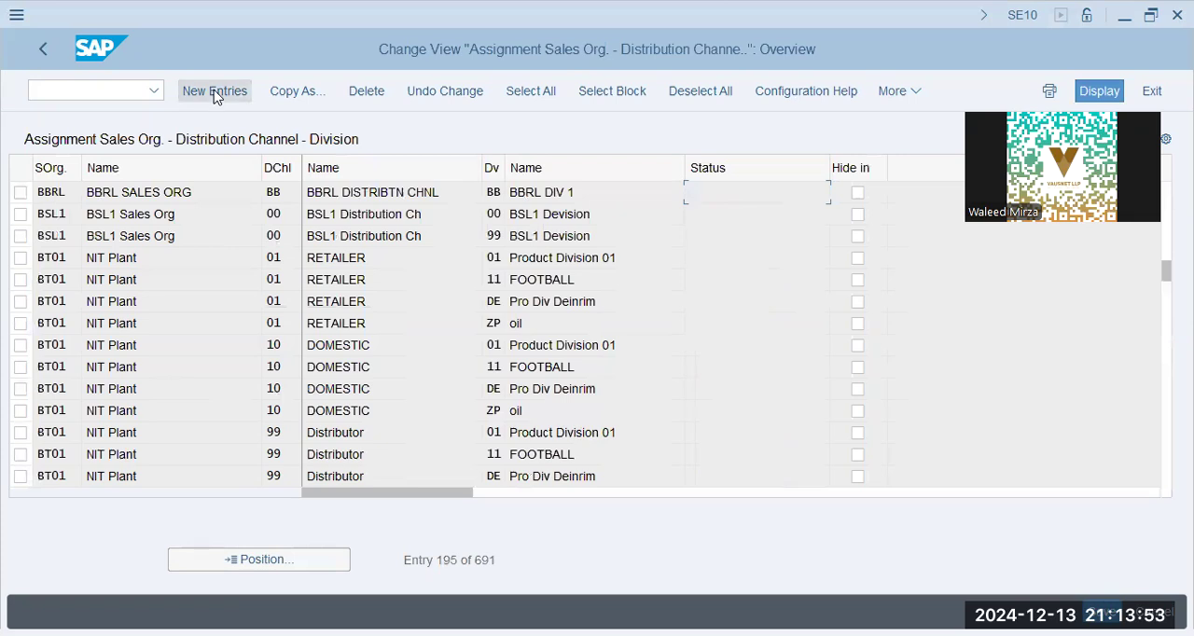
- Start a new sales area entry with sales organization BBPG
click(185, 90)
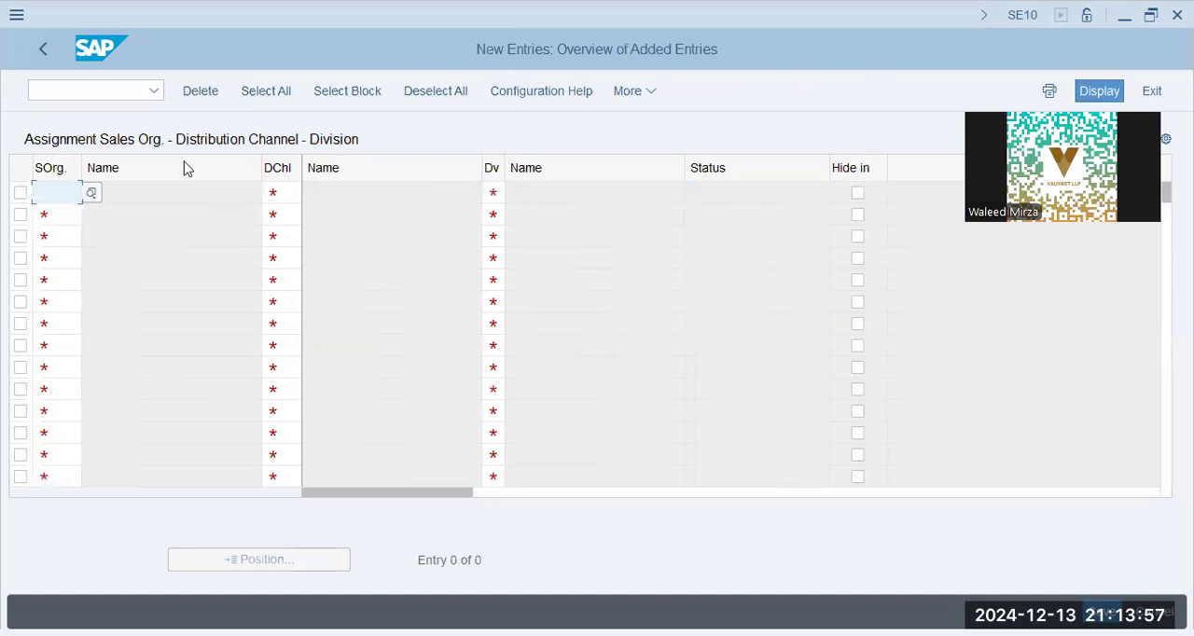
text(bbpg)
key(Tab)
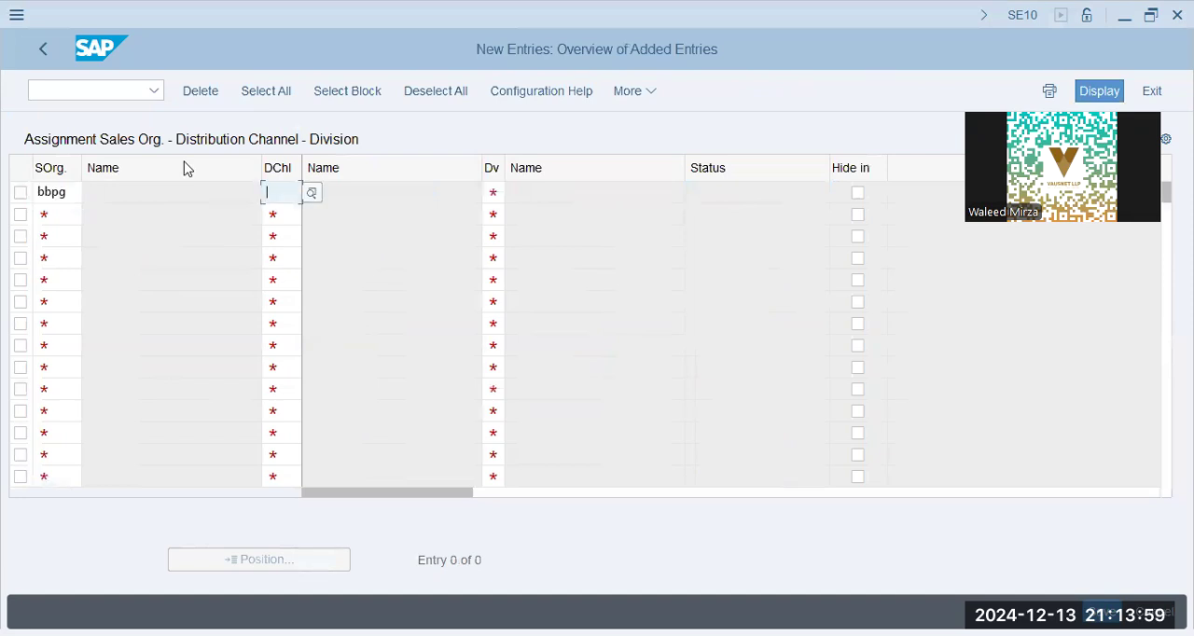
- Search the distribution channels for sales organization BBPG and repeat the search without a sales organization restriction
click(314, 193)
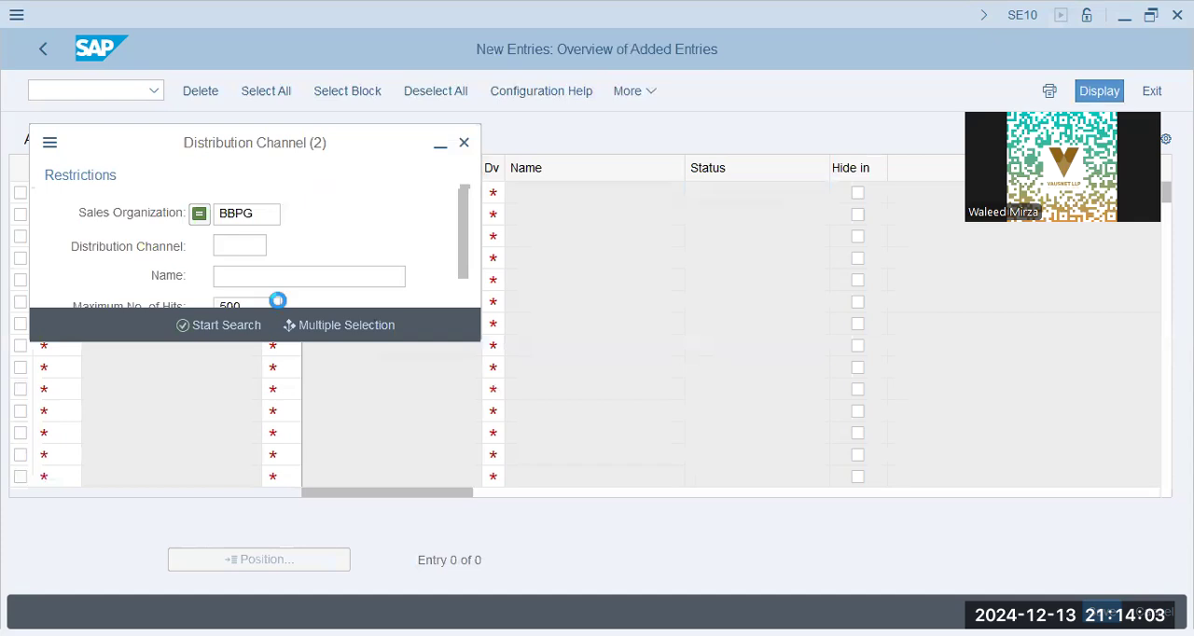
click(245, 327)
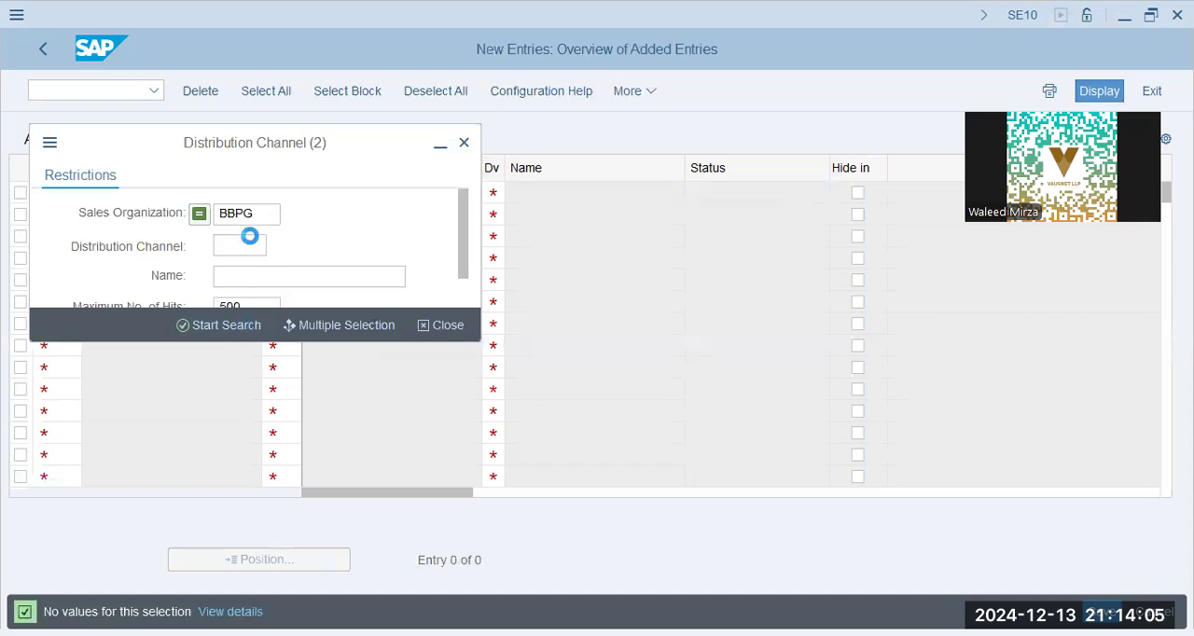
click(265, 214)
key(BackSpace)
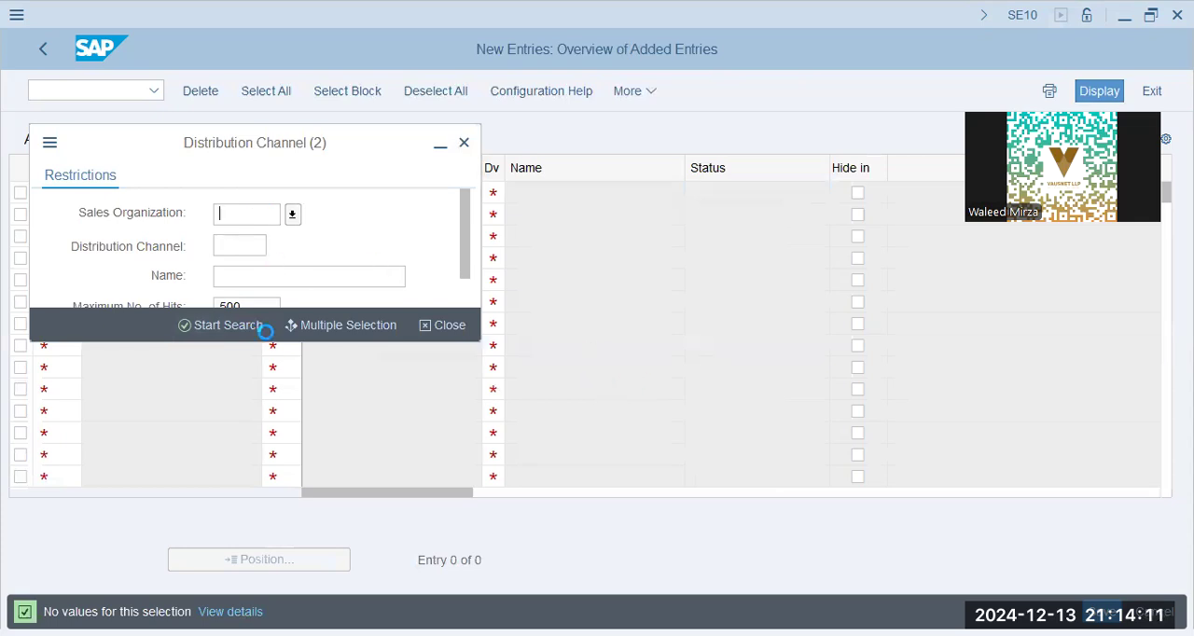
click(224, 328)
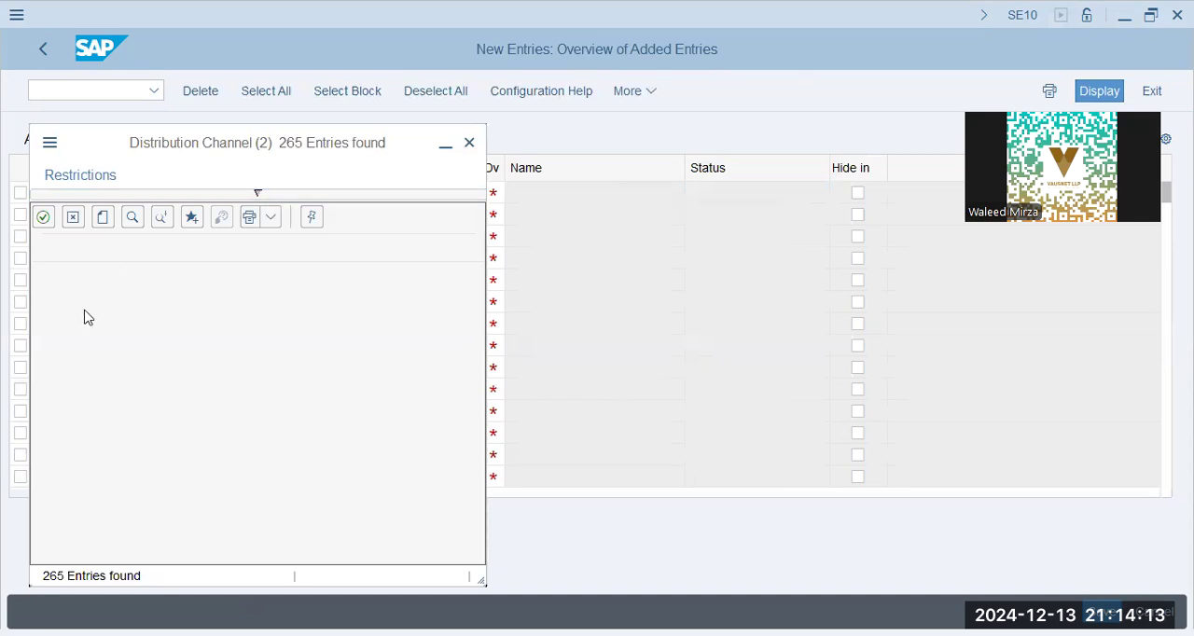
click(197, 199)
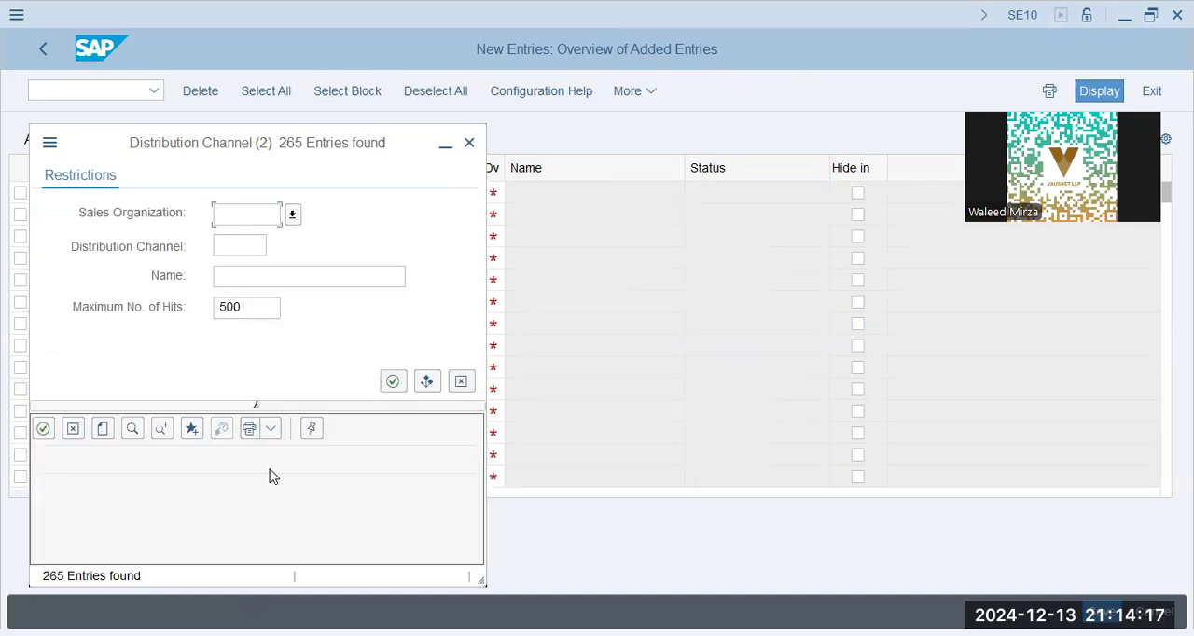
click(196, 498)
- Close the distribution channel search, abandon the new sales area entry and return to the IMG
click(468, 145)
click(47, 46)
click(47, 46)
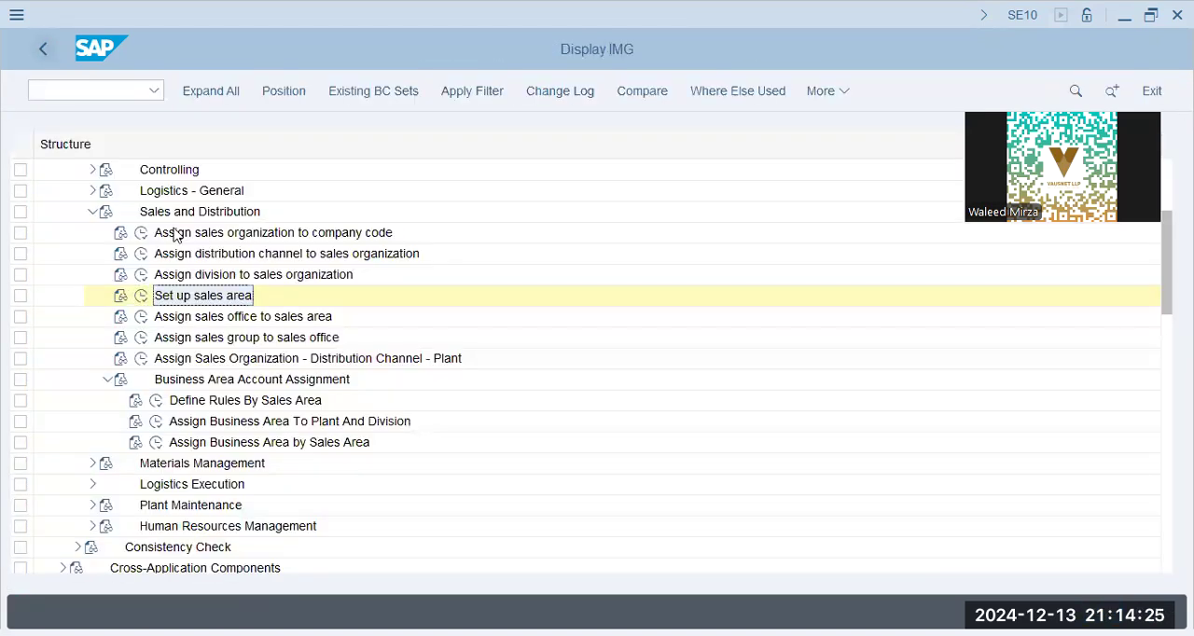
- Open Assign division to sales organization and position the list at the sales organizations beginning with BB
click(142, 276)
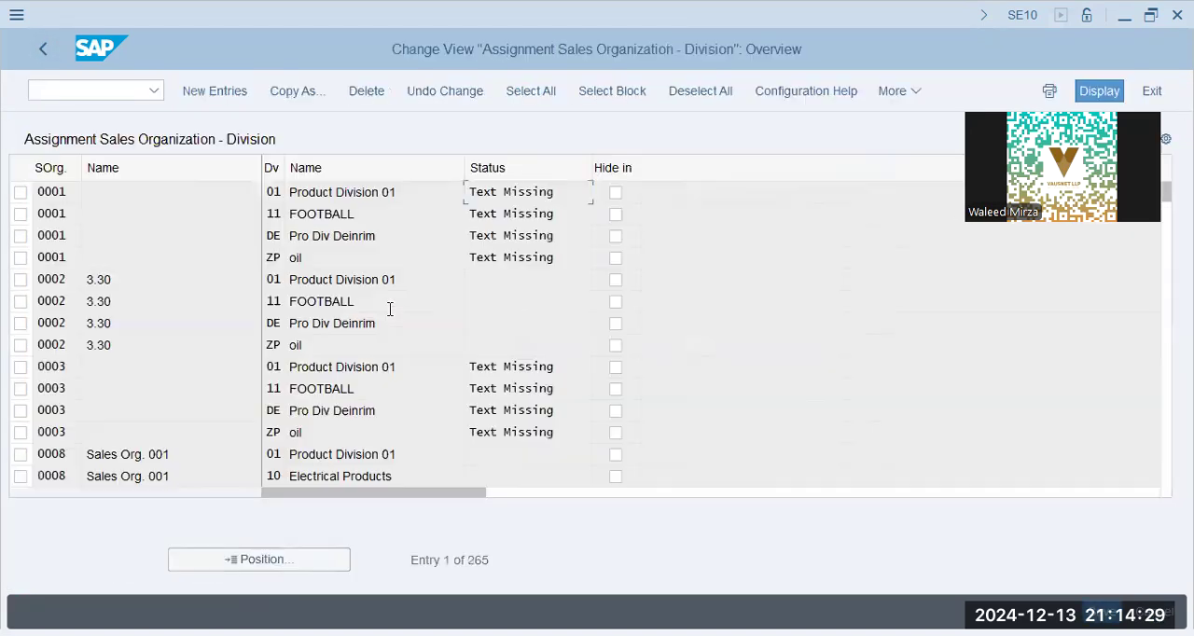
click(221, 568)
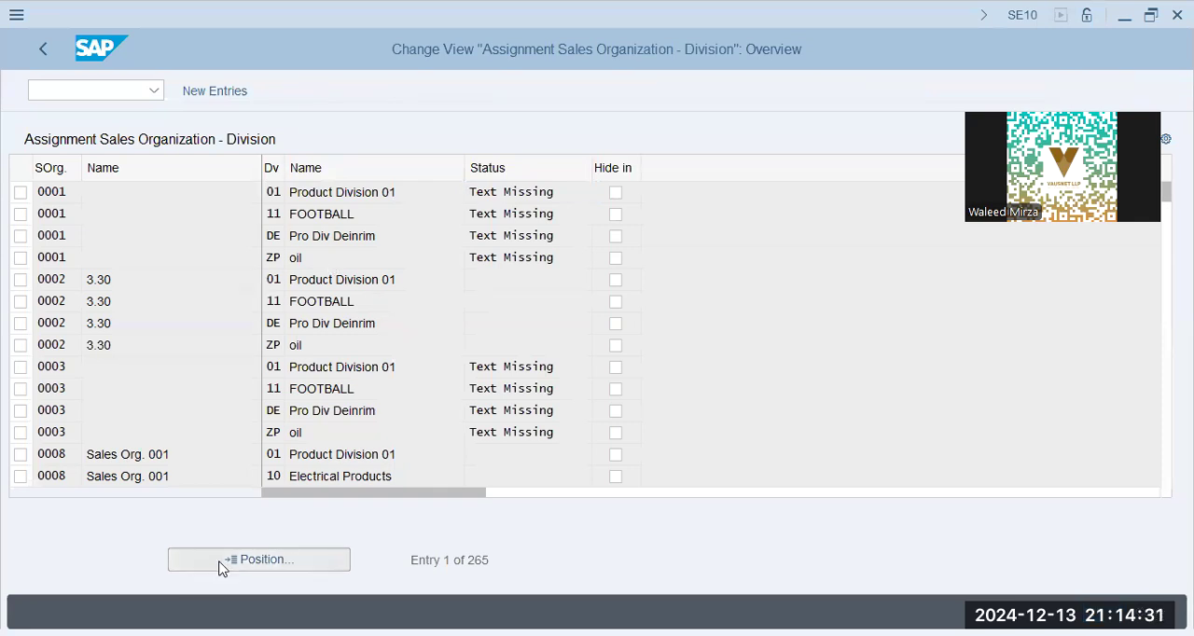
key(Return)
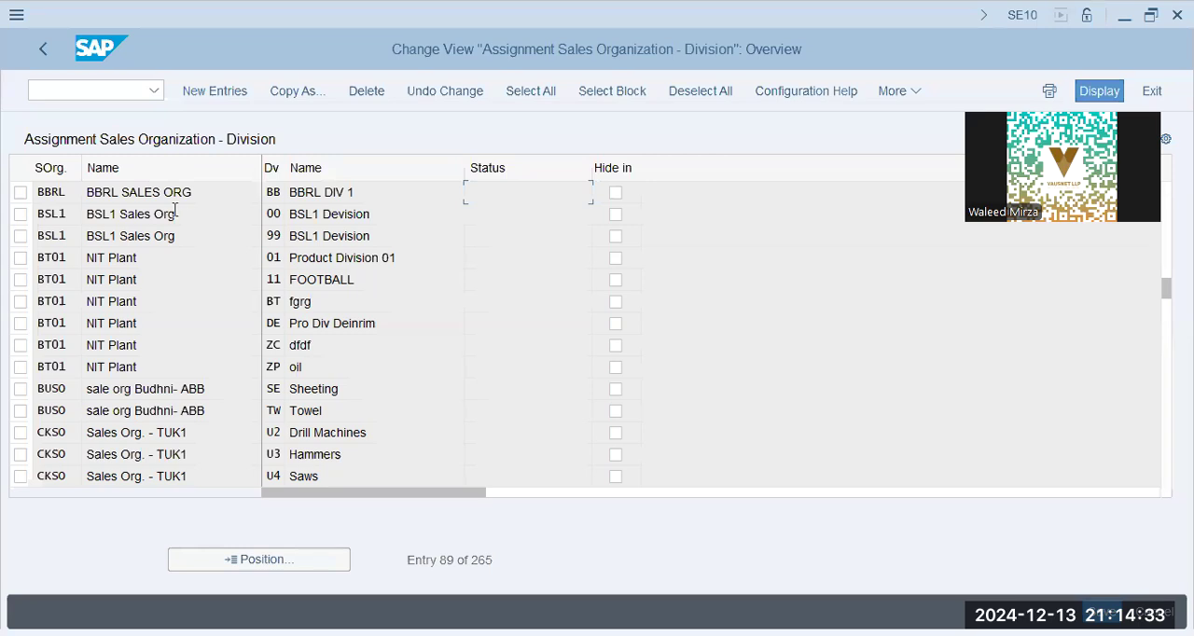
- Check the value help for the division assigned to sales organization BBRL and return to the IMG
click(274, 191)
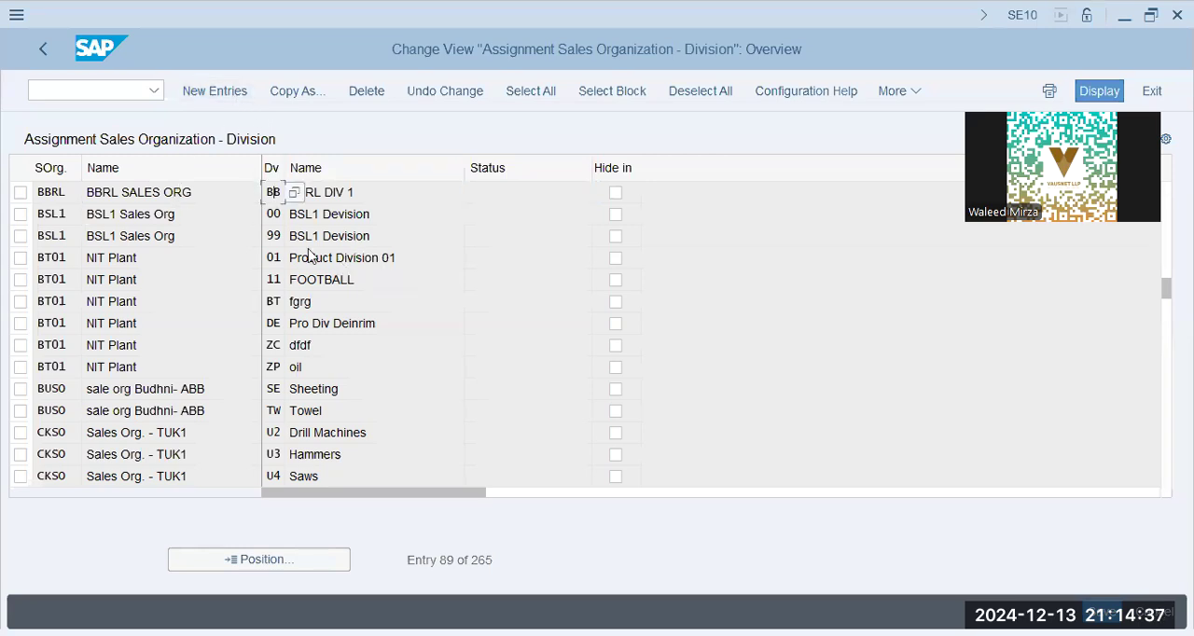
click(295, 194)
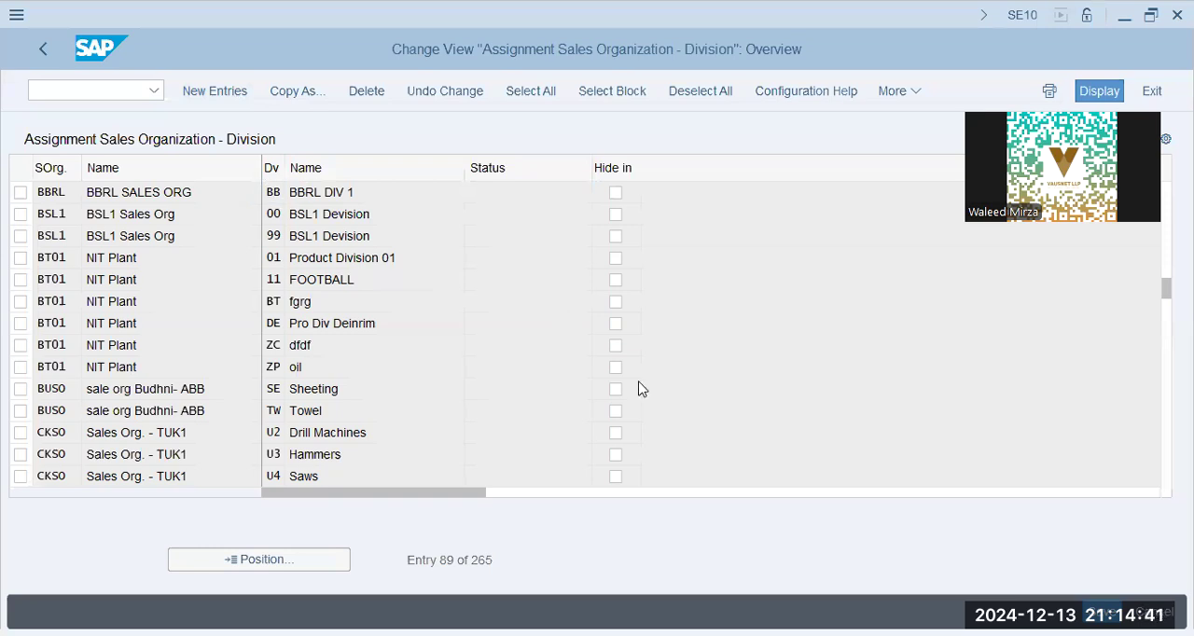
key(Escape)
click(291, 282)
click(54, 50)
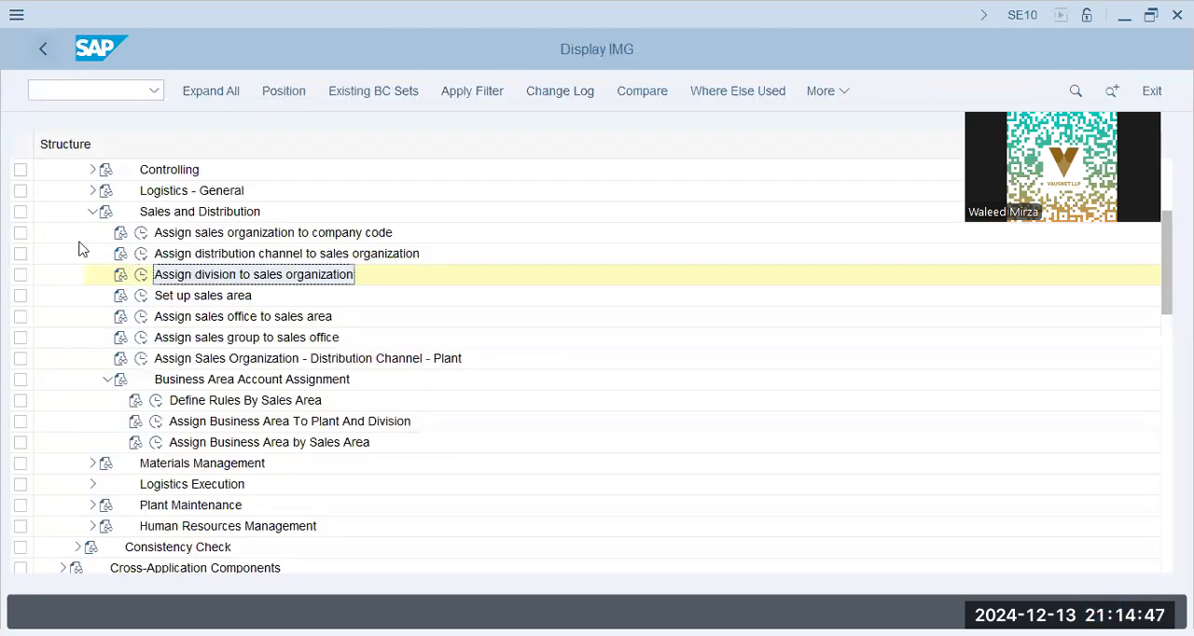
- Open the Define Division activity in the Enterprise Structure definitions under Logistics - General
scroll(79, 249, up, 5)
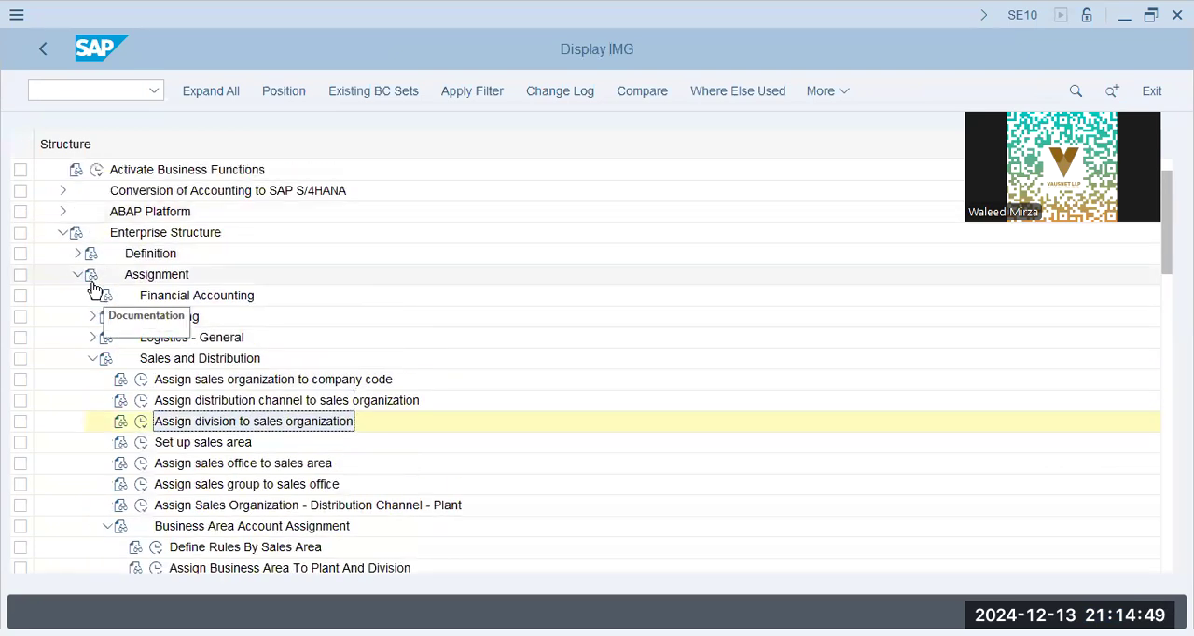
click(77, 253)
click(94, 338)
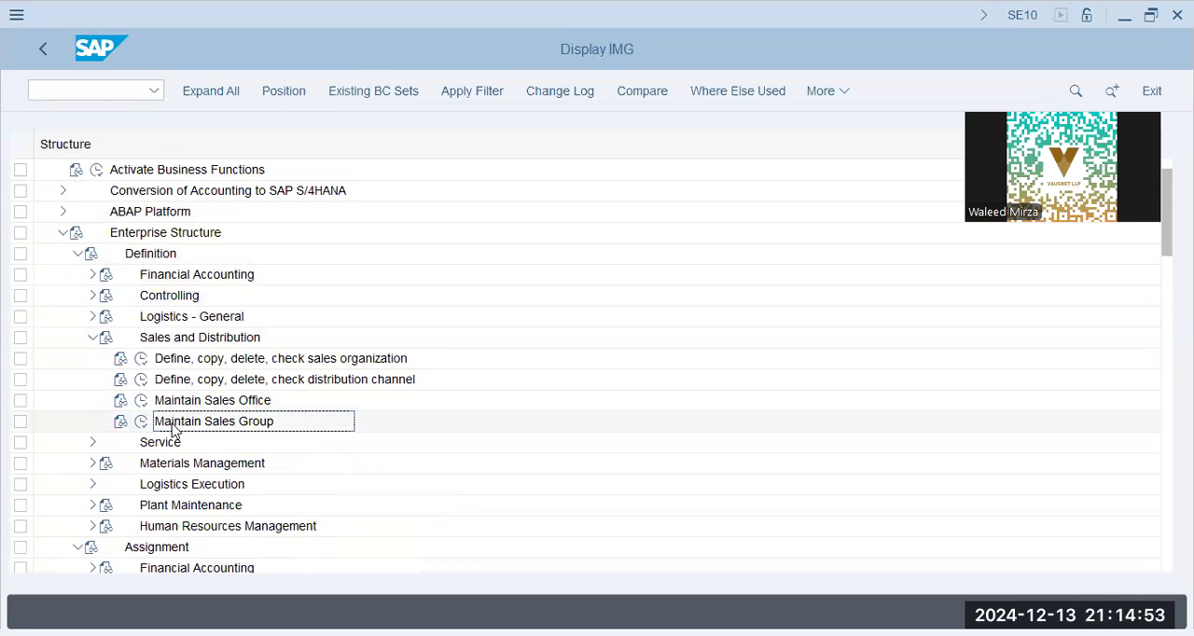
click(91, 339)
click(91, 318)
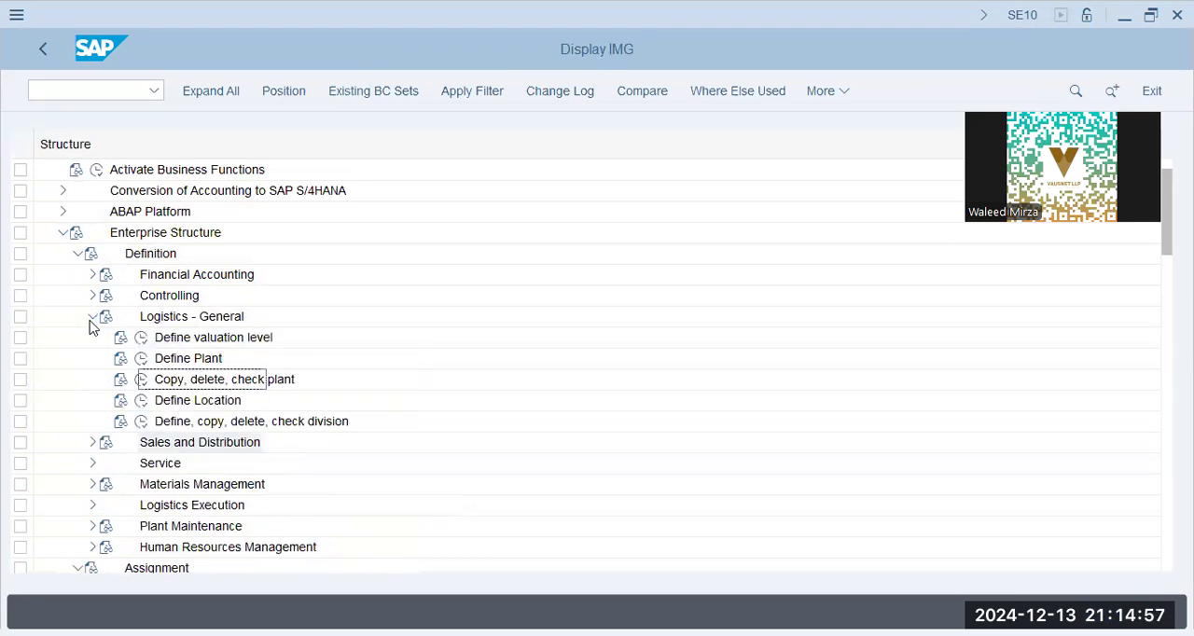
click(141, 422)
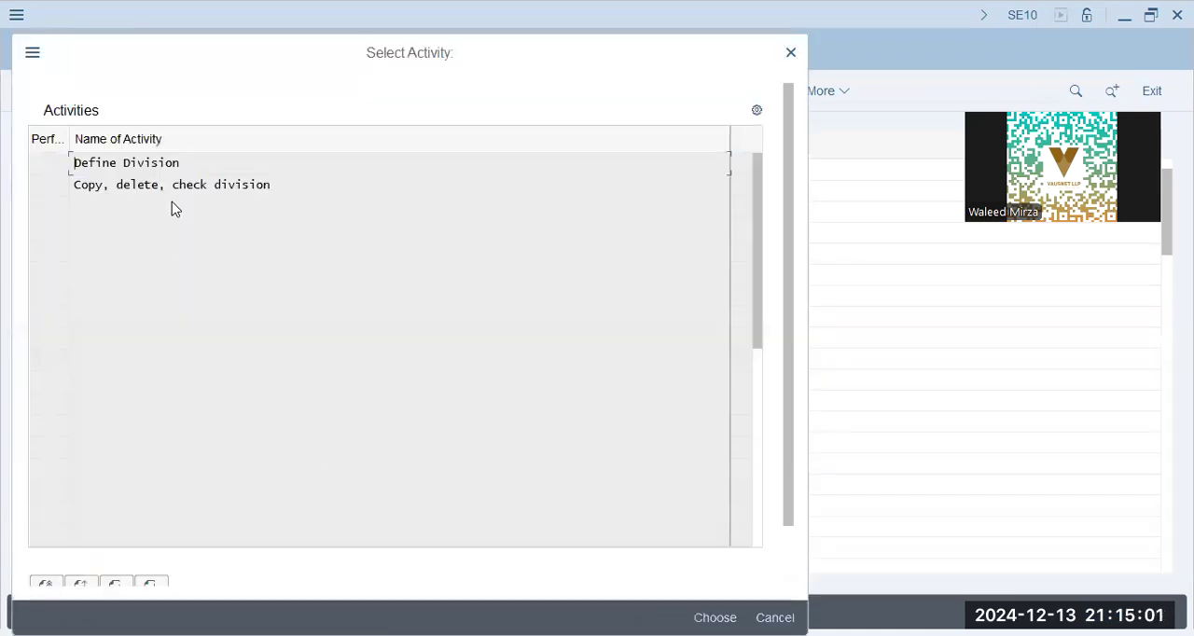
double_click(162, 173)
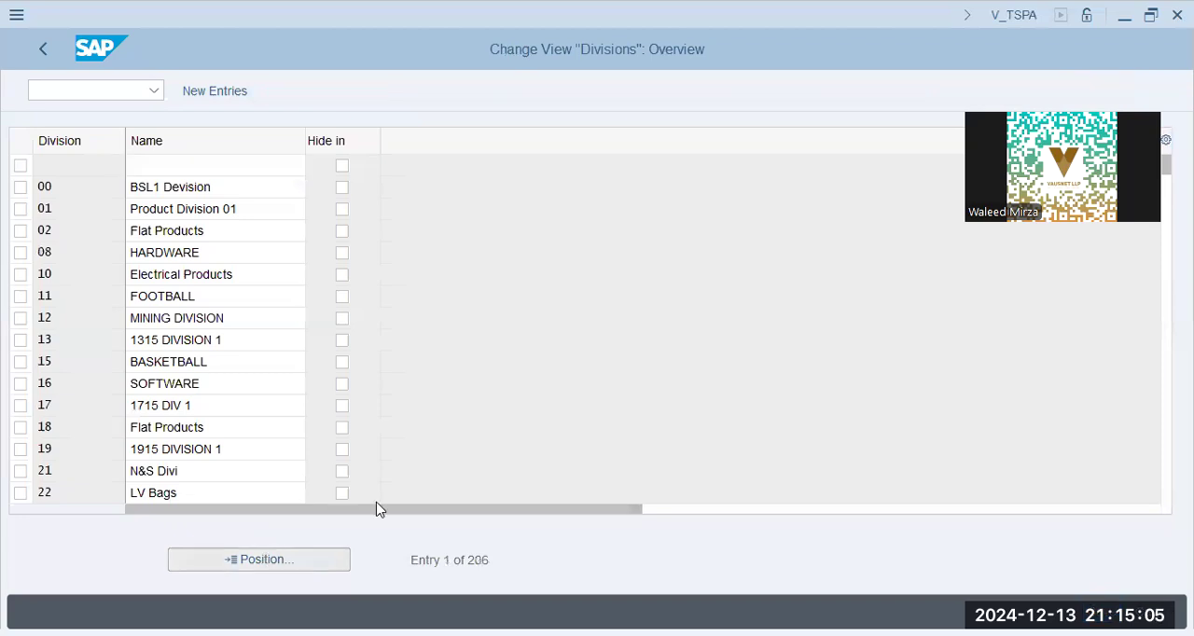
- Position the divisions list at B, check the code of the BlueBox Packaging division and return to the IMG
text(b)
key(Return)
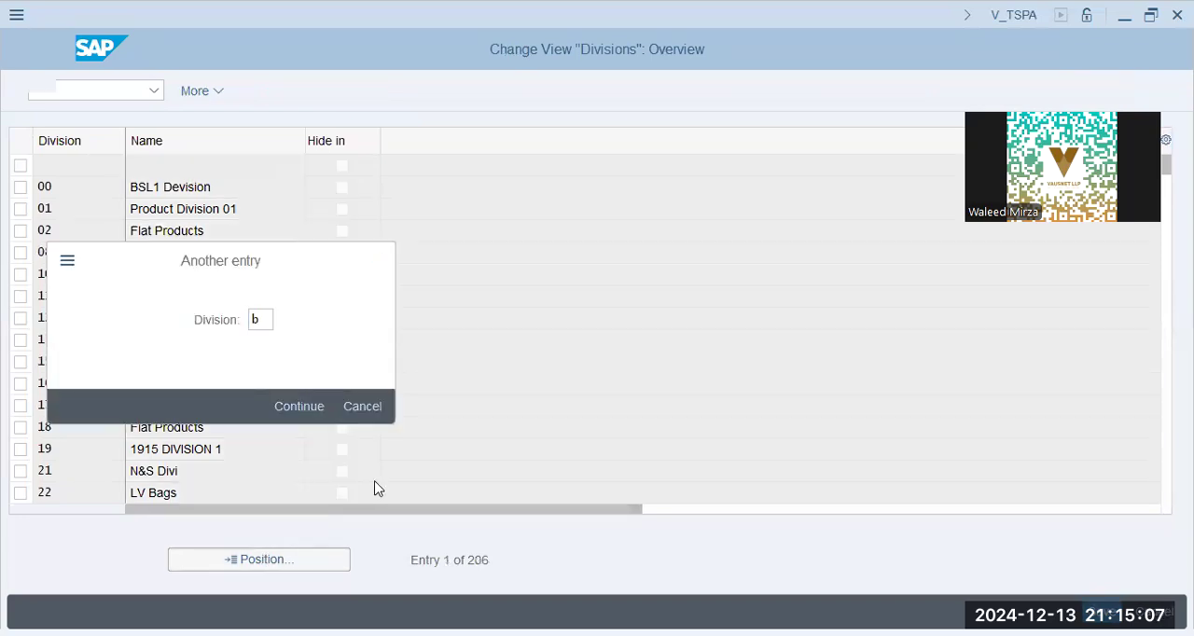
key(Down)
key(Down)
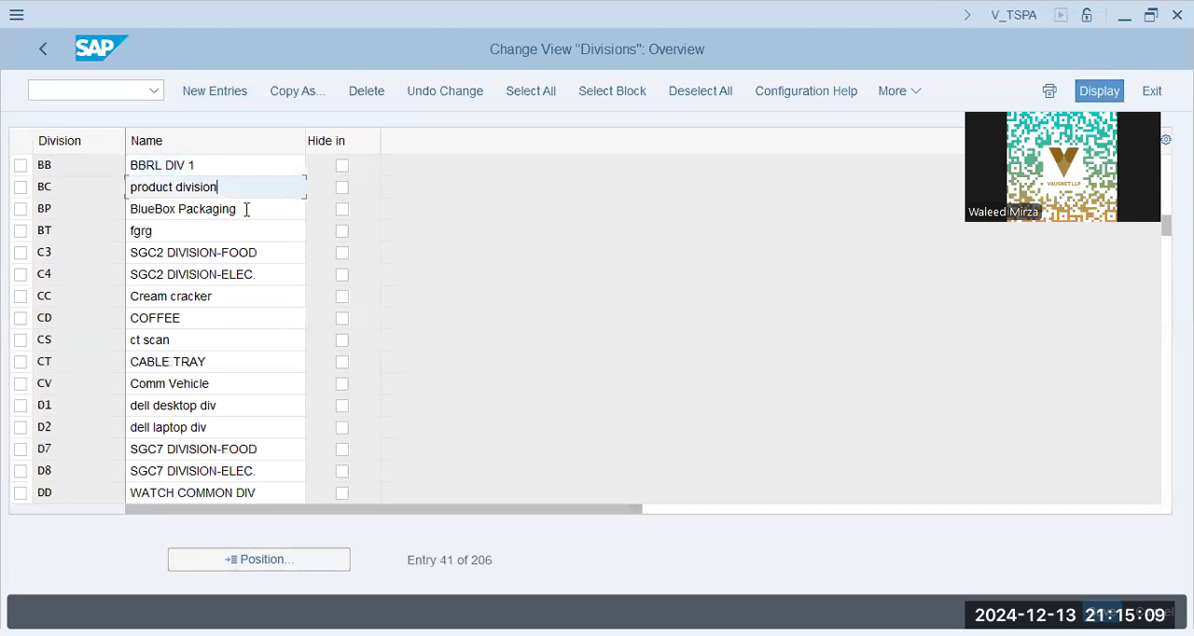
click(99, 218)
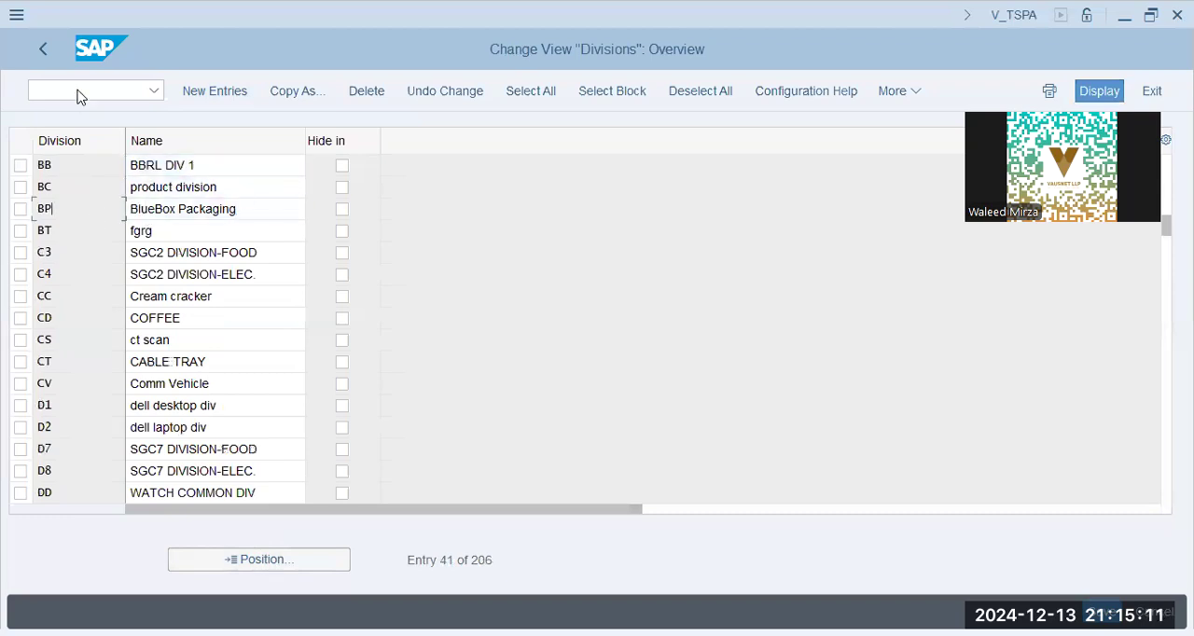
click(42, 49)
key(Escape)
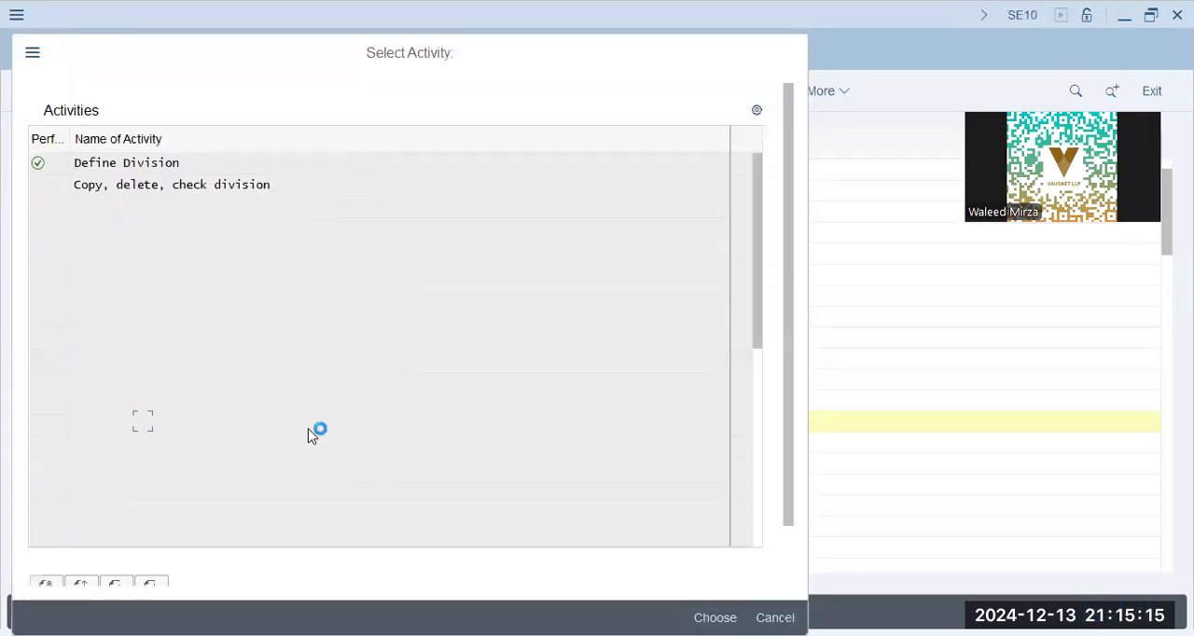
- Open Assign division to sales organization under the Sales and Distribution assignments
scroll(100, 463, down, 5)
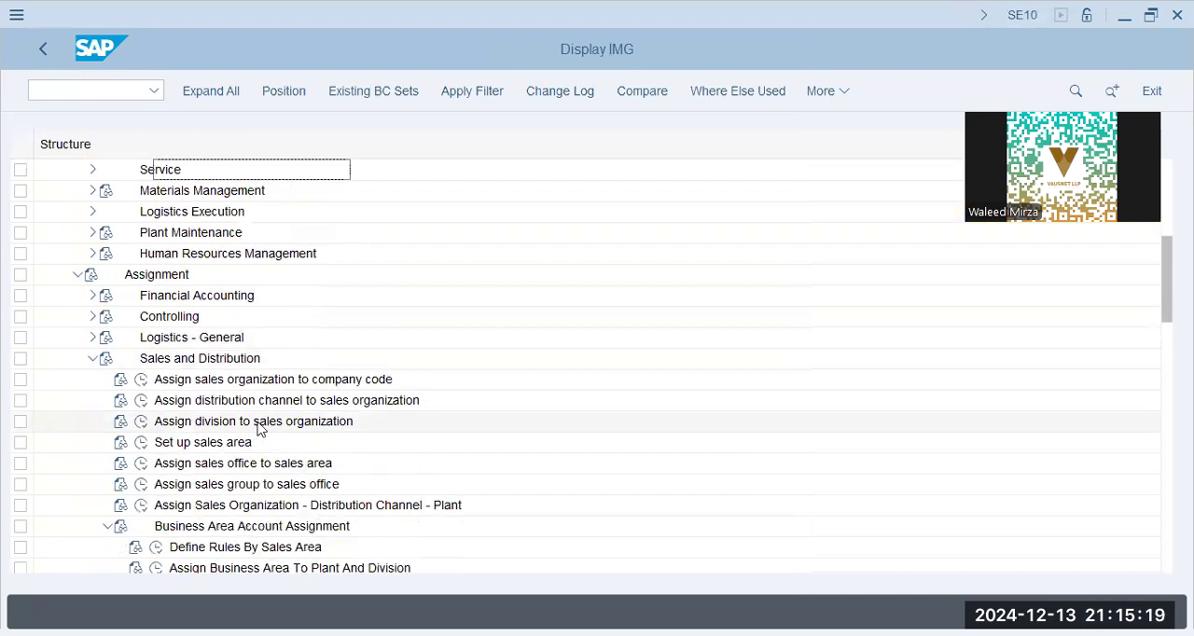
click(266, 408)
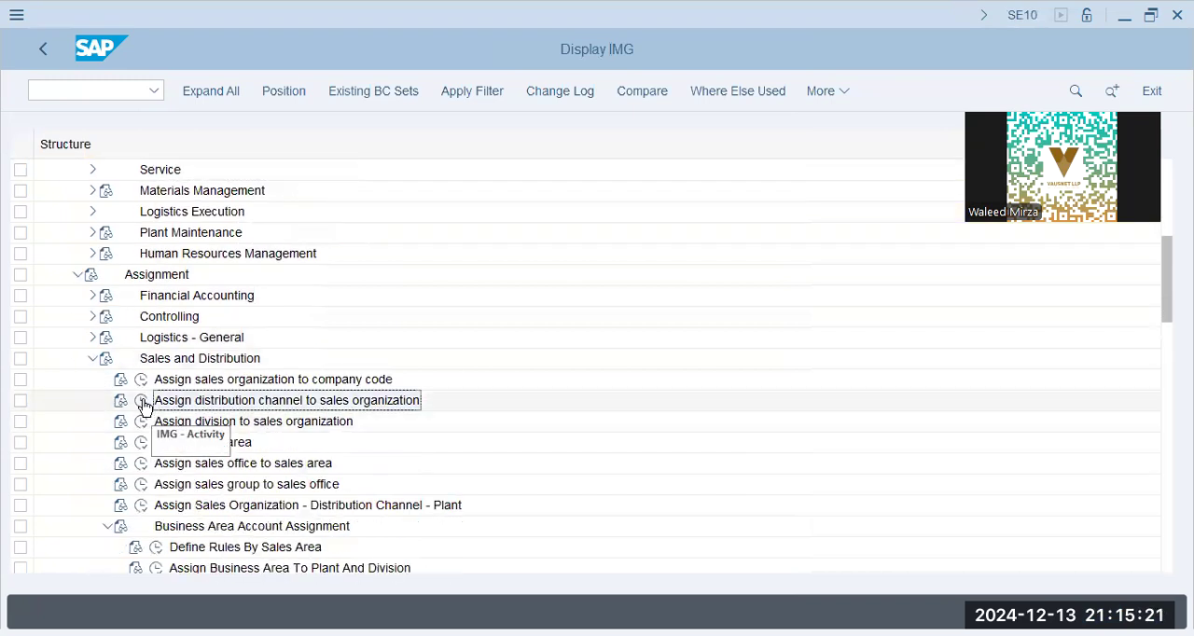
click(141, 422)
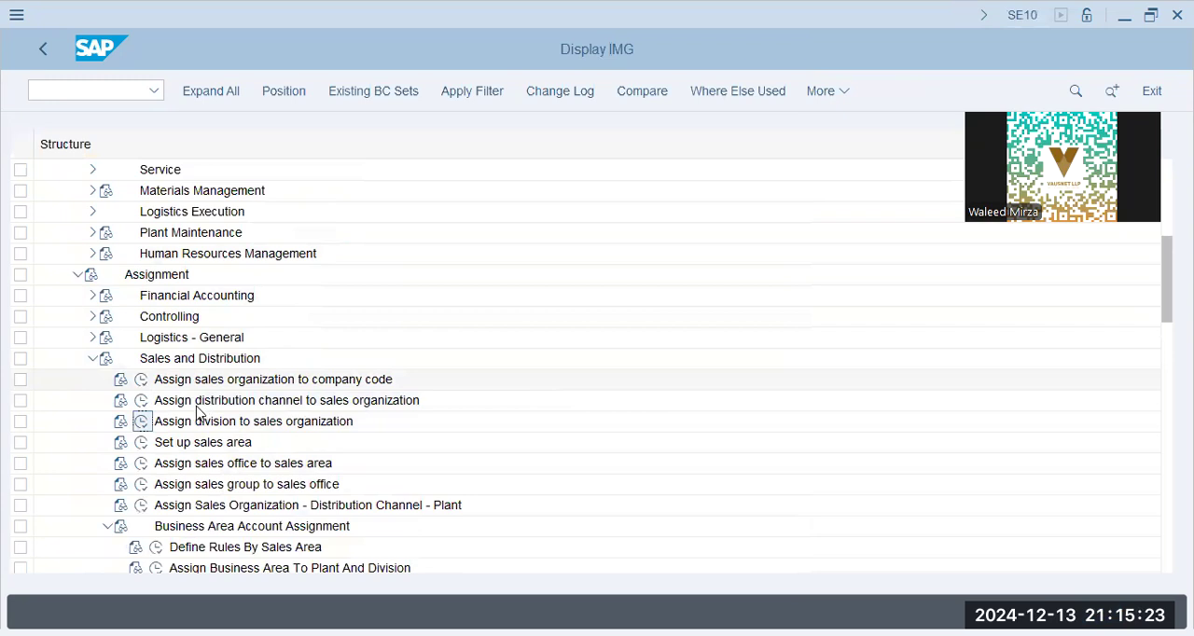
click(139, 421)
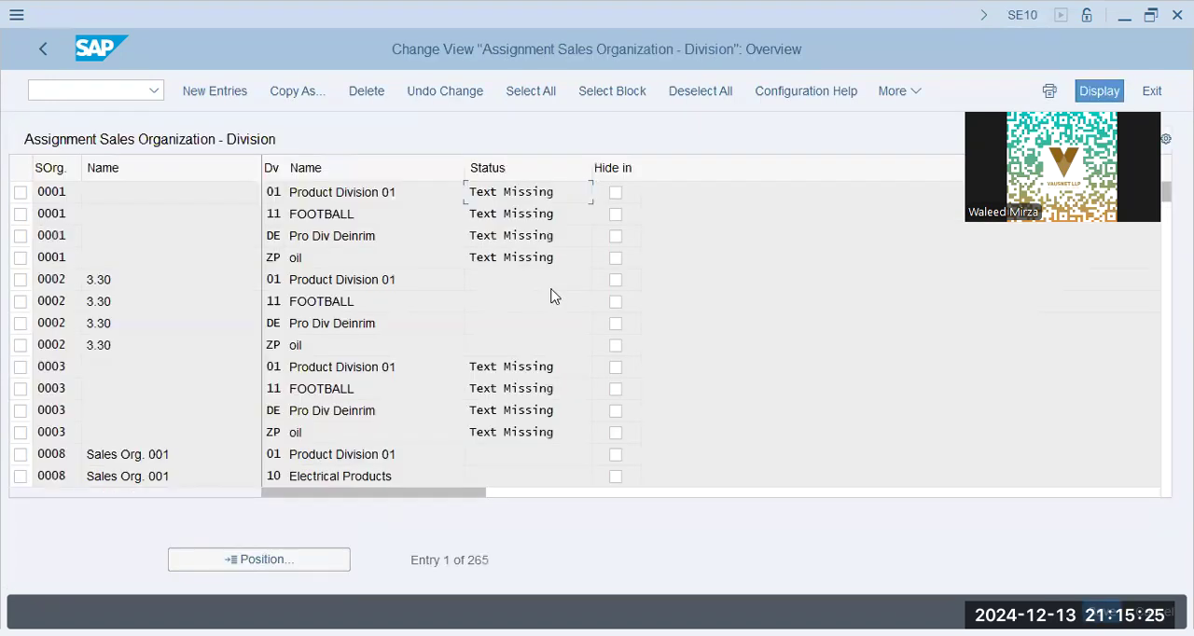
- Add an entry assigning division BP to sales organization BBPG, save it in request A4HK908081 and return to the IMG
click(244, 92)
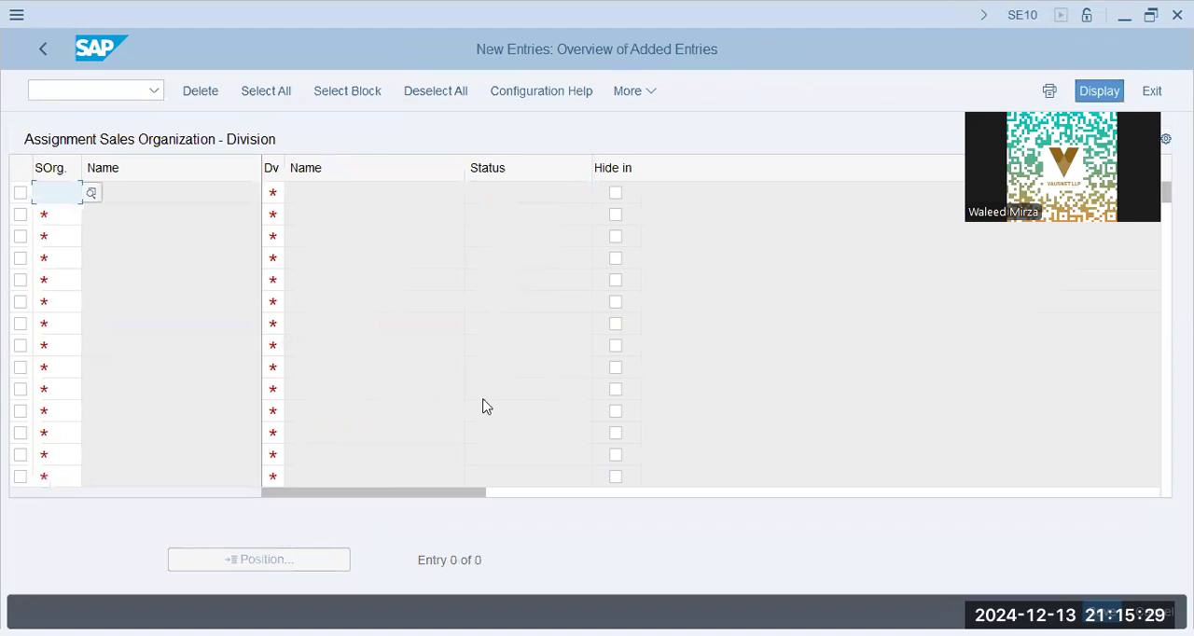
text(bbpg)
key(Tab)
text(bp)
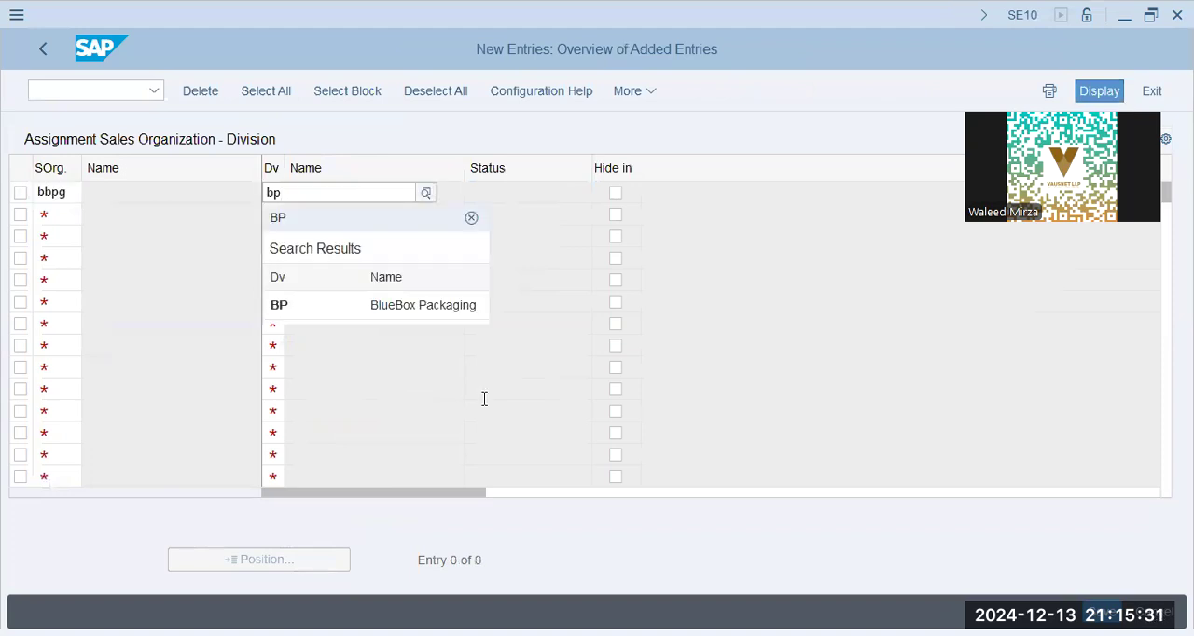
key(Down)
key(Return)
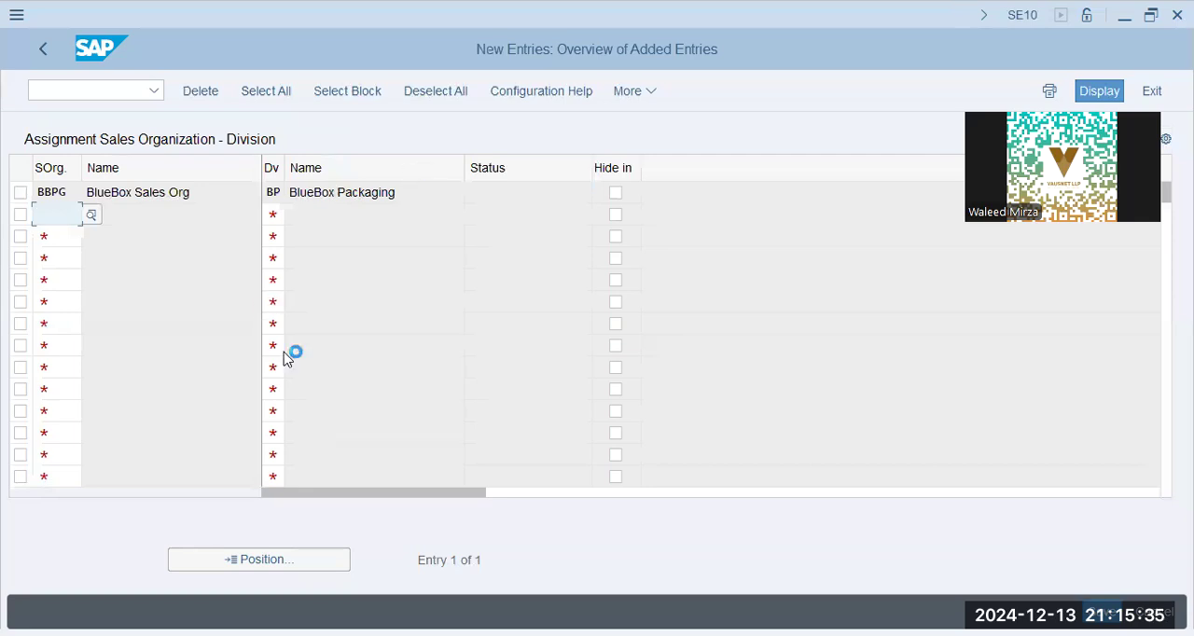
key(ctrl+s)
click(393, 404)
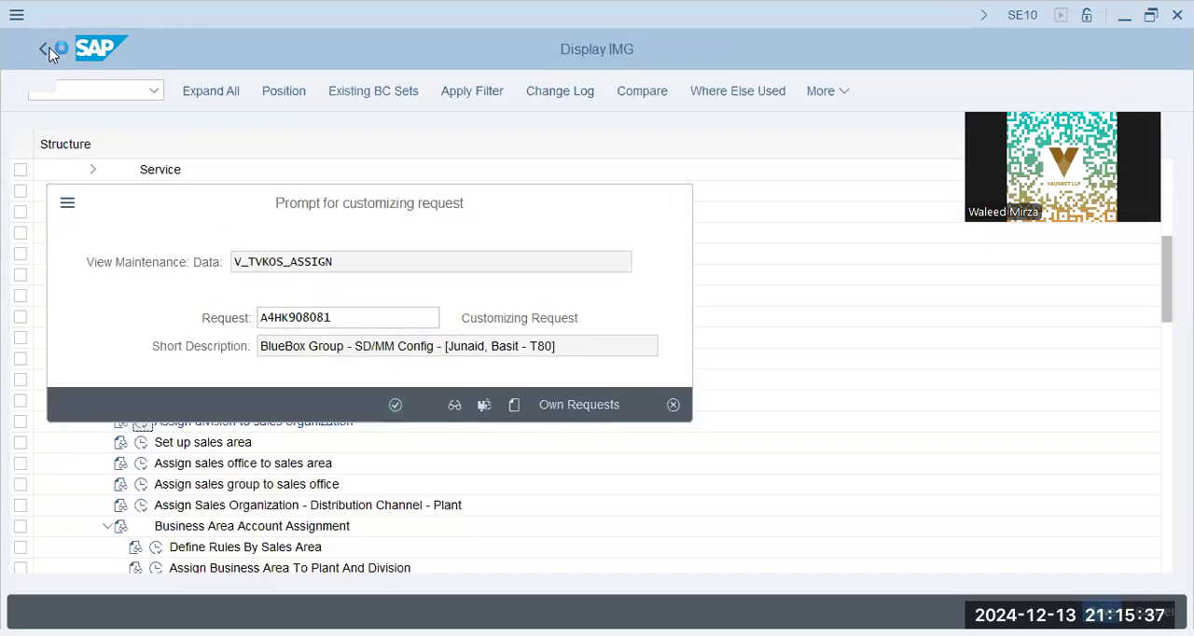
click(43, 50)
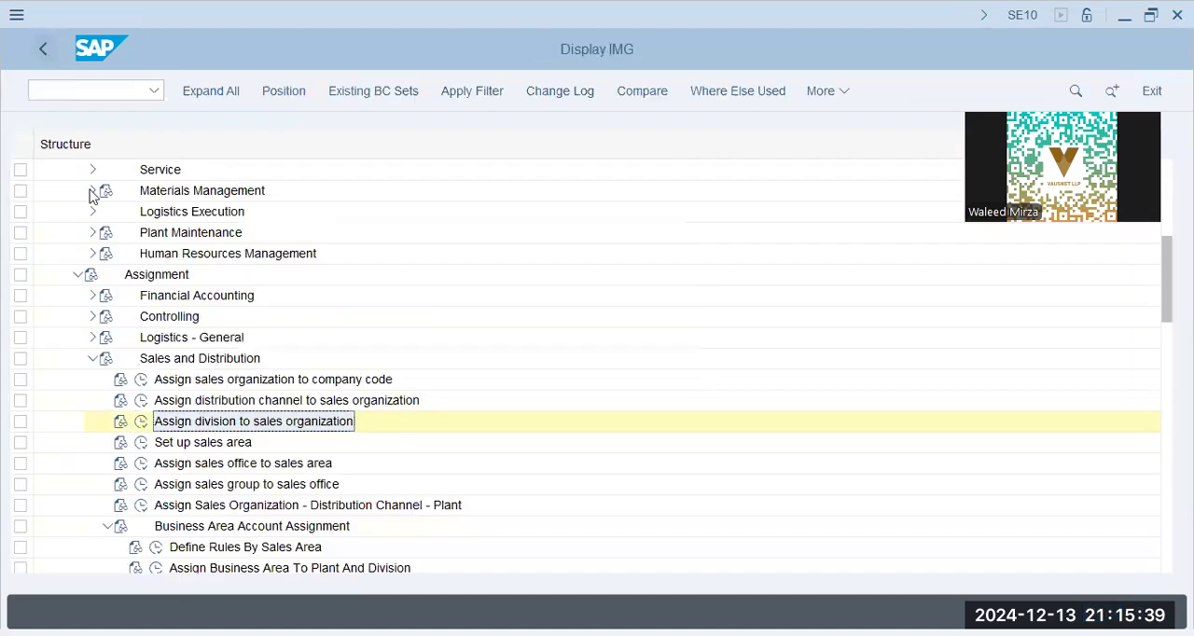
- Open the distribution channel to sales organization assignment list and return to the IMG
click(140, 401)
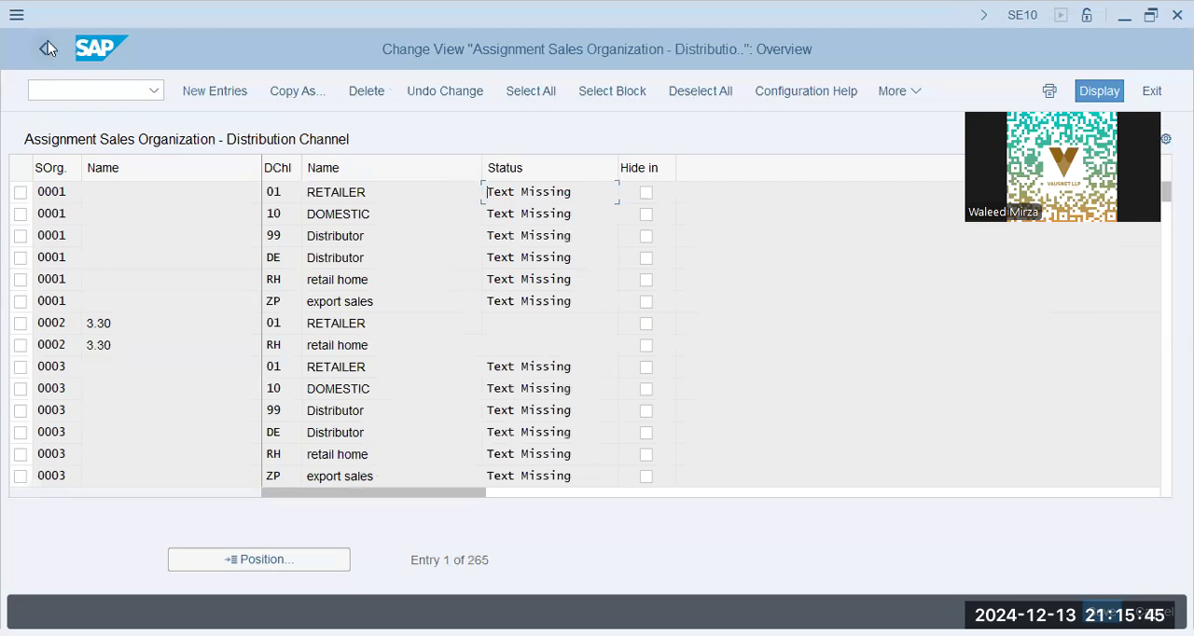
scroll(247, 343, up, 3)
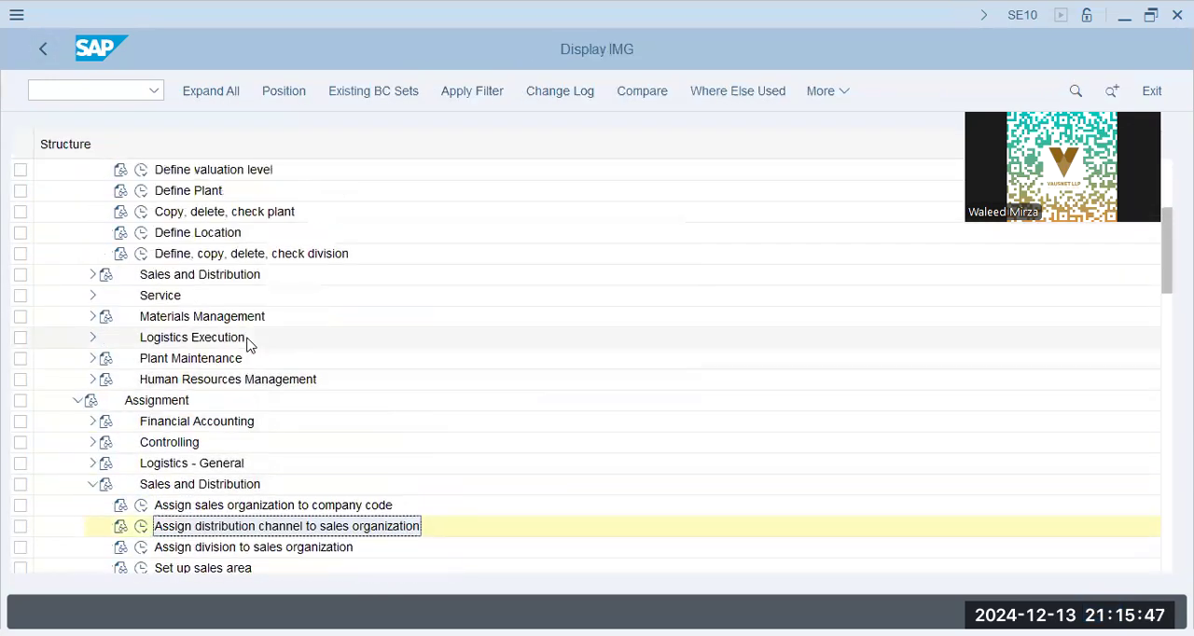
scroll(248, 343, up, 1)
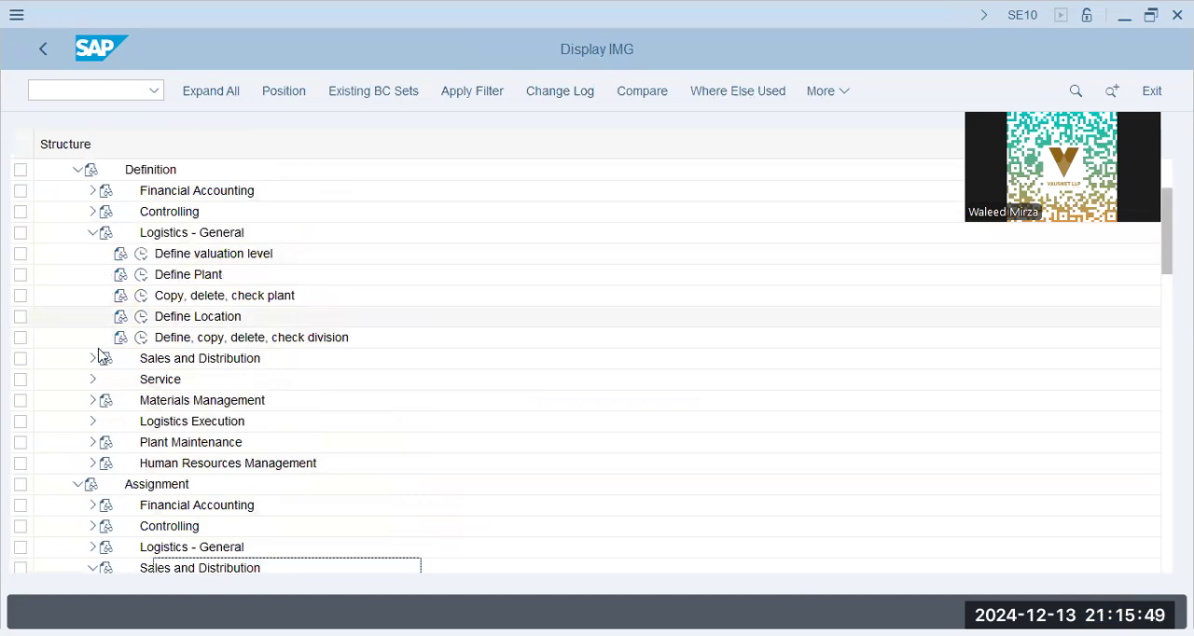
click(93, 400)
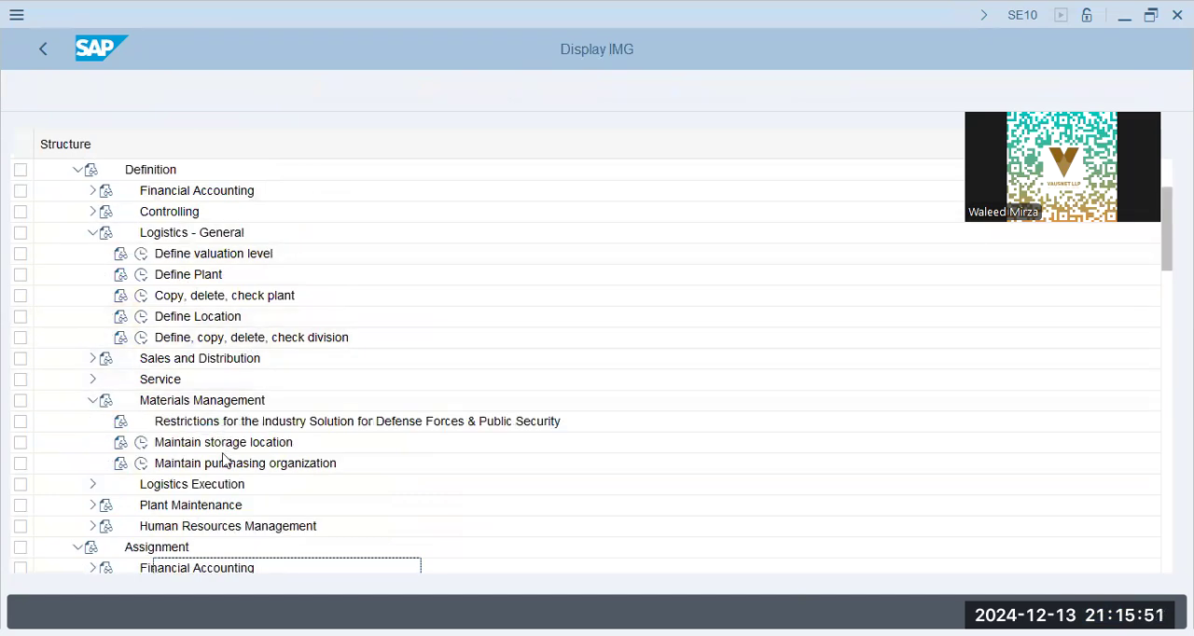
click(92, 404)
scroll(92, 407, down, 3)
scroll(93, 405, up, 7)
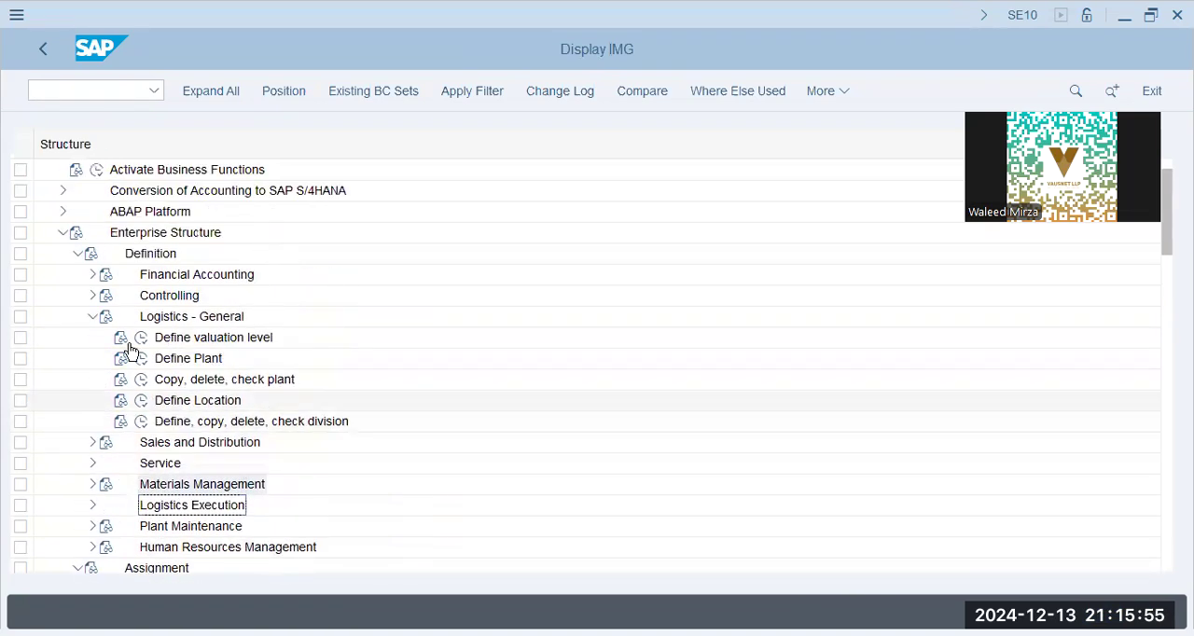
- Open the Define distribution channel activity from the Sales and Distribution definitions of the enterprise structure
click(93, 442)
scroll(140, 420, down, 3)
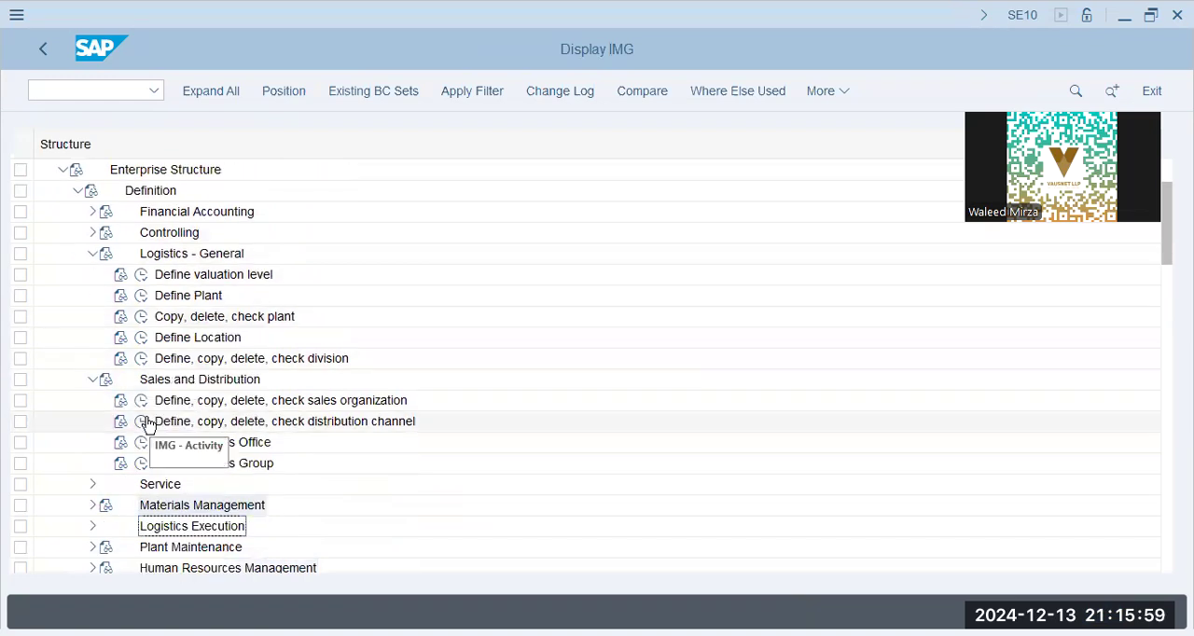
click(143, 423)
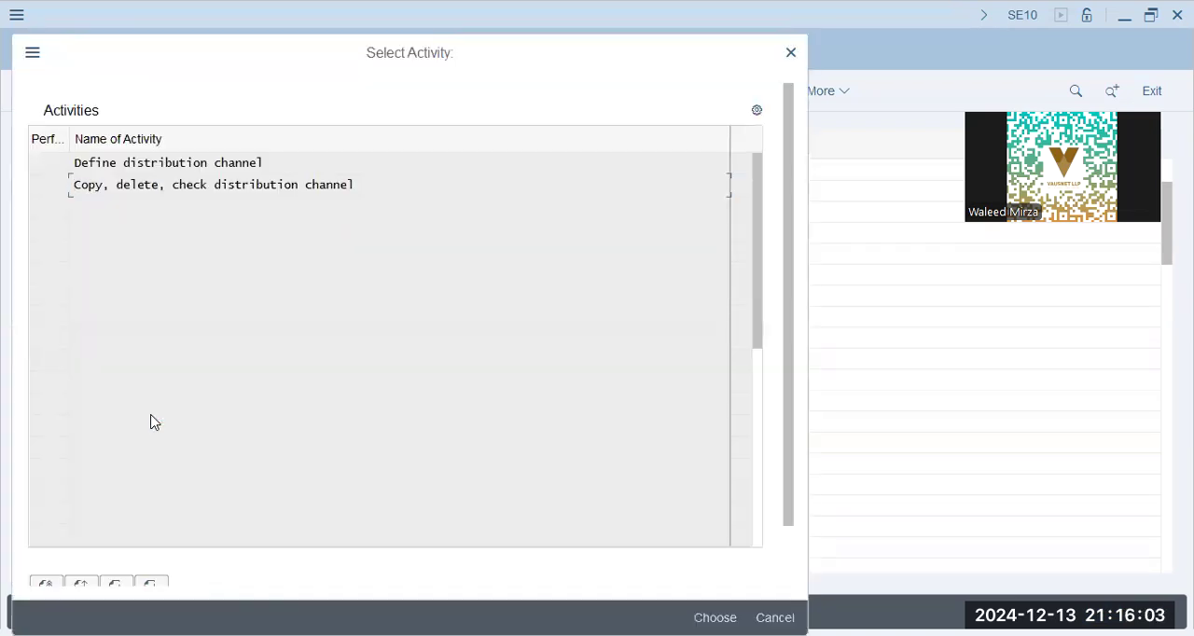
click(210, 168)
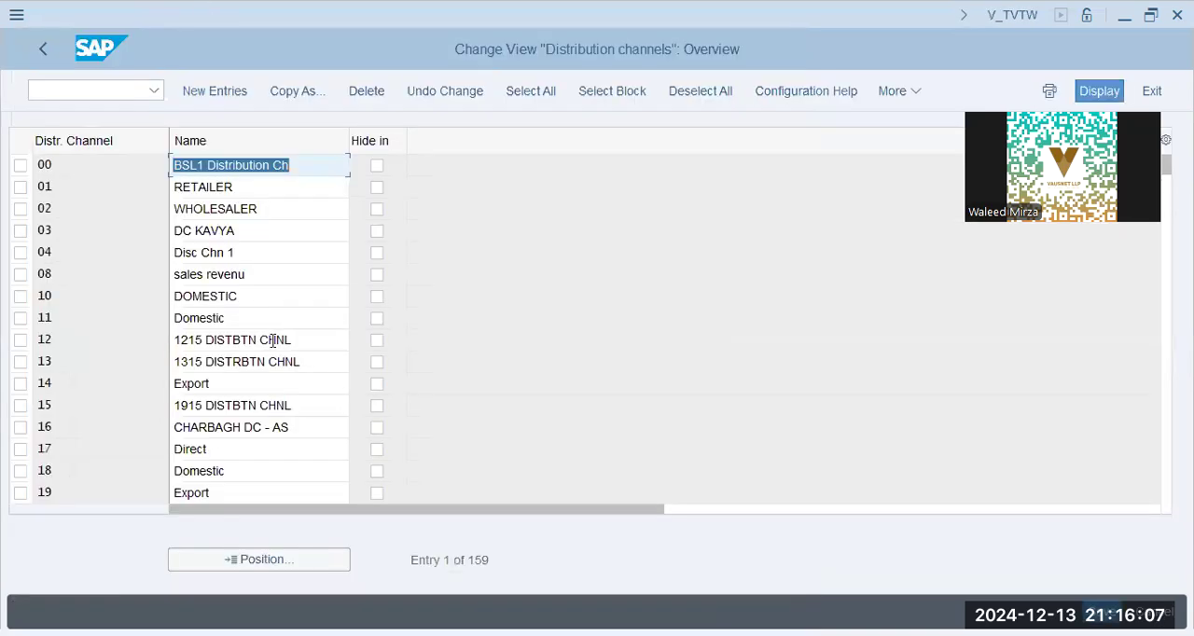
- Position the distribution channels list at BB, check the code of the BlueBox Packaging channel and return to the IMG
click(282, 560)
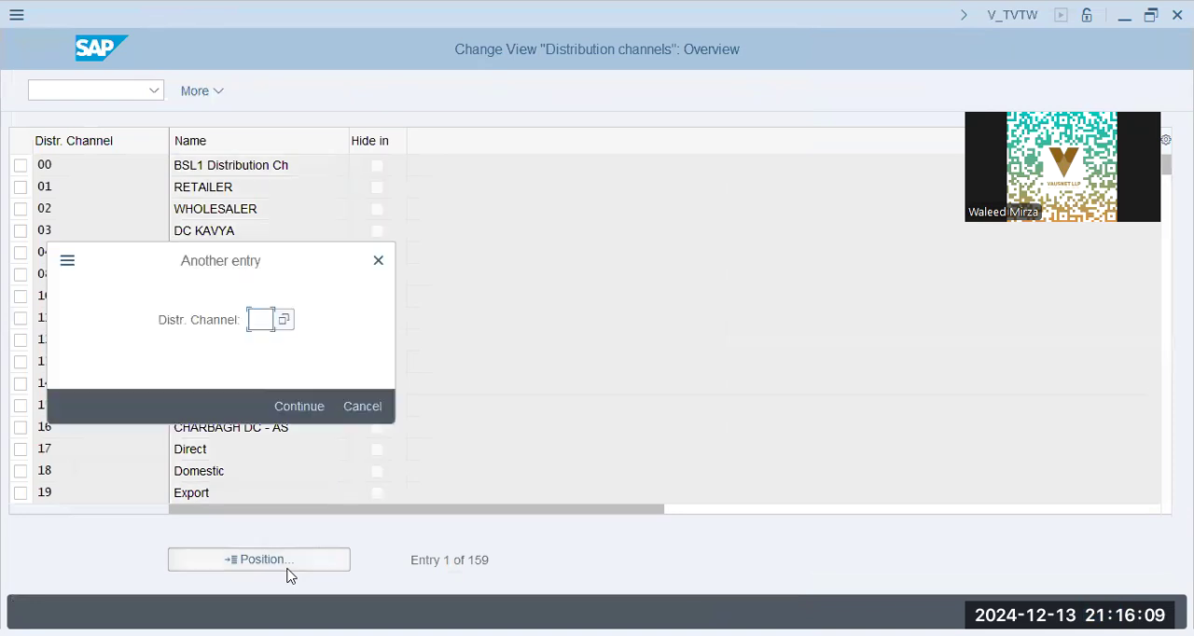
text(BB)
key(Return)
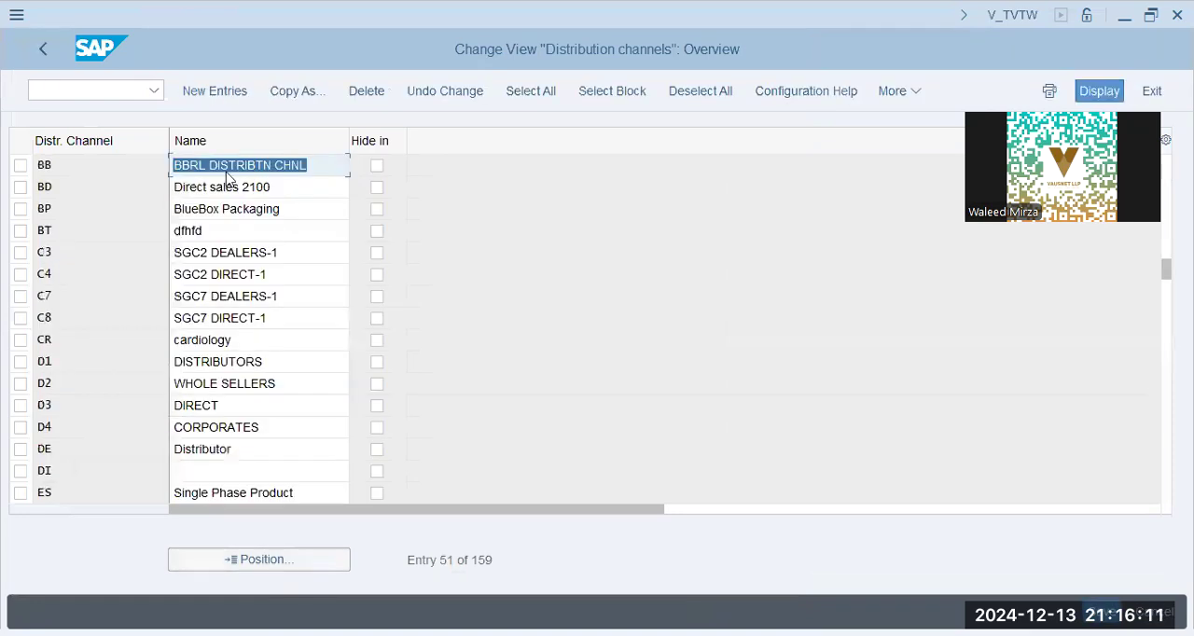
click(306, 189)
click(299, 215)
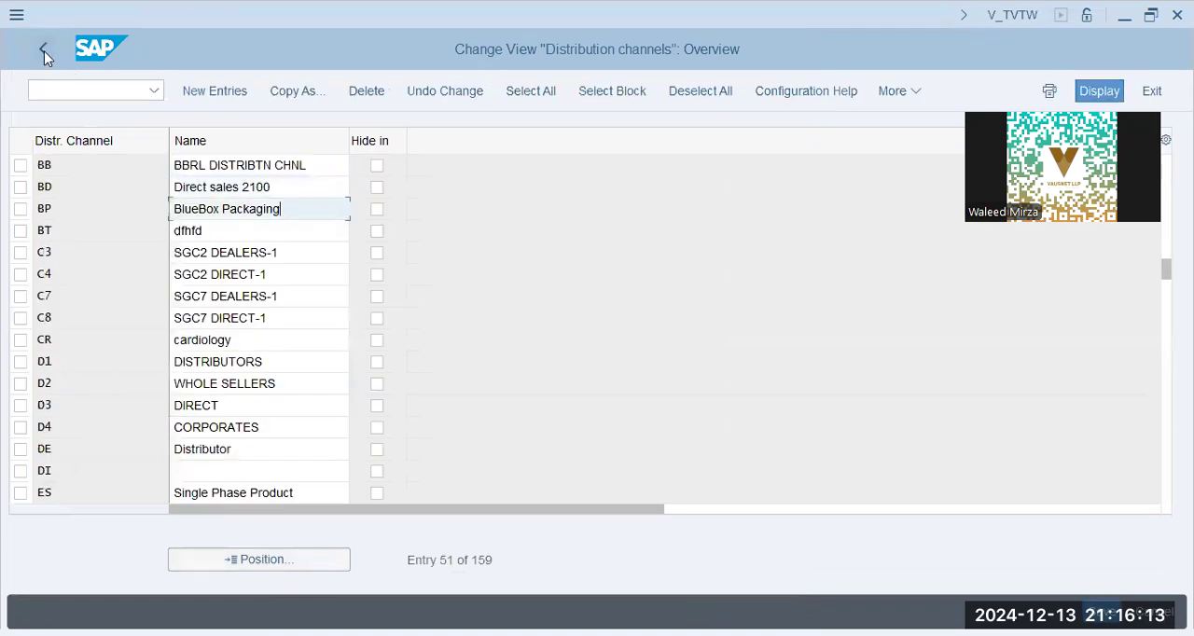
click(44, 50)
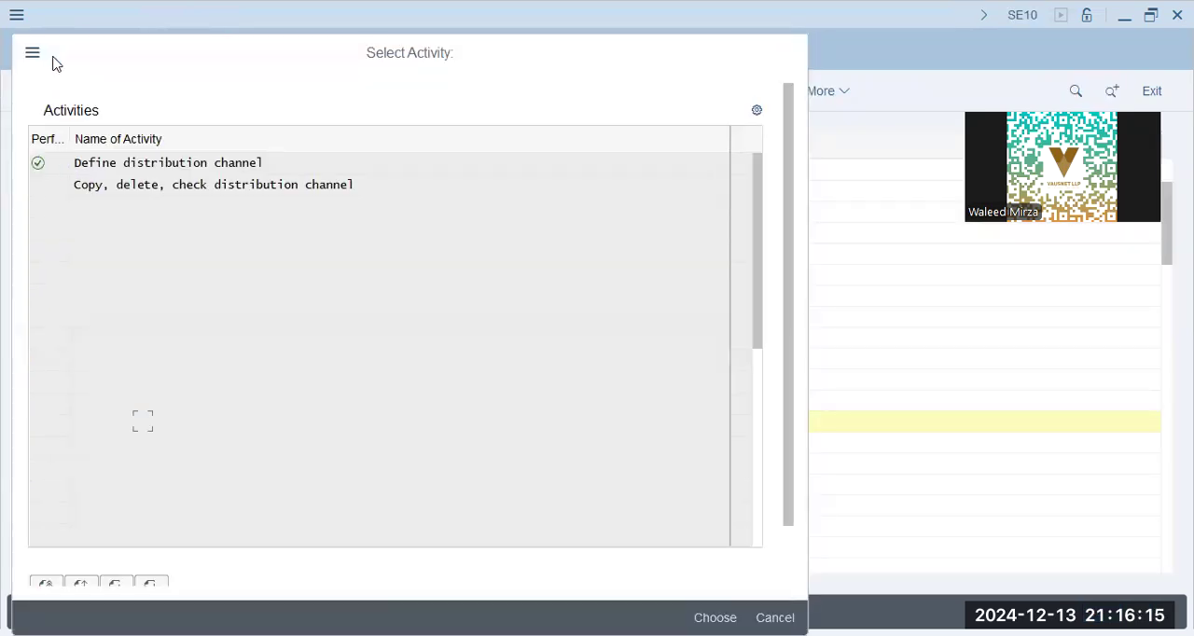
key(Escape)
- In Assign distribution channel to sales organization, add an entry assigning distribution channel BP to sales organization BBPG
scroll(264, 443, down, 5)
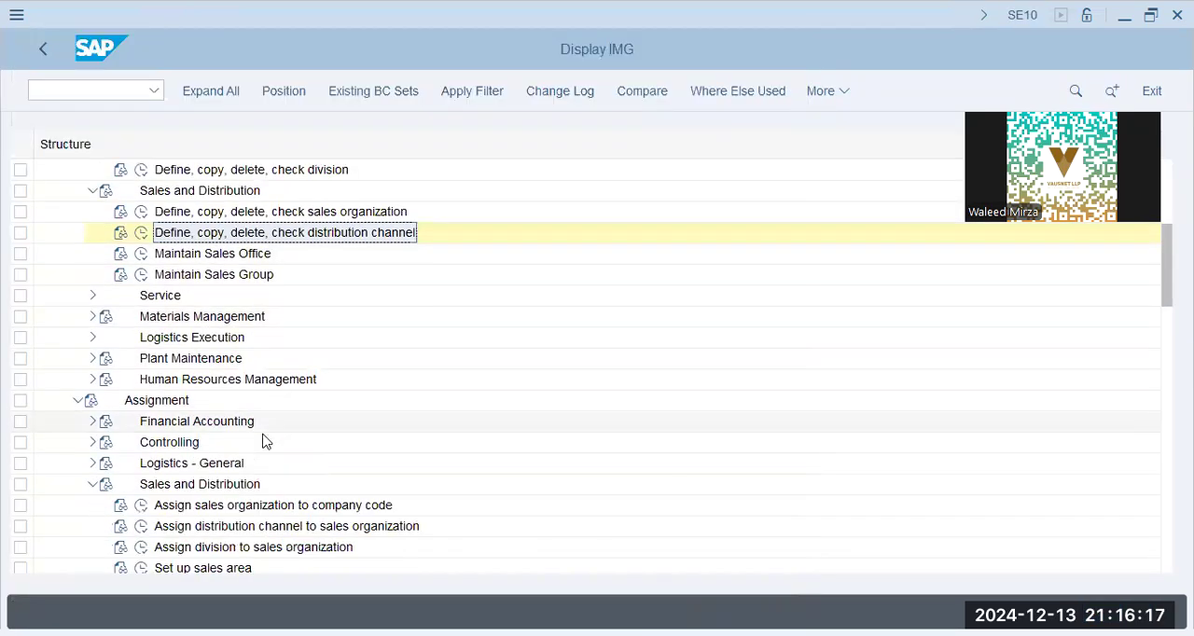
click(143, 447)
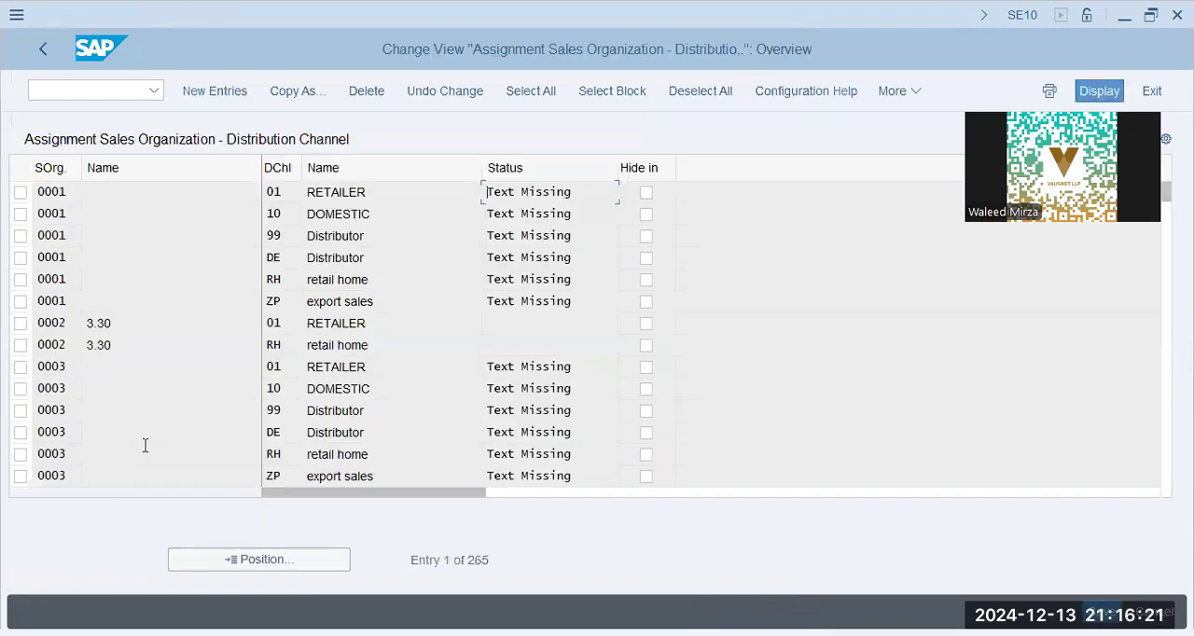
click(228, 90)
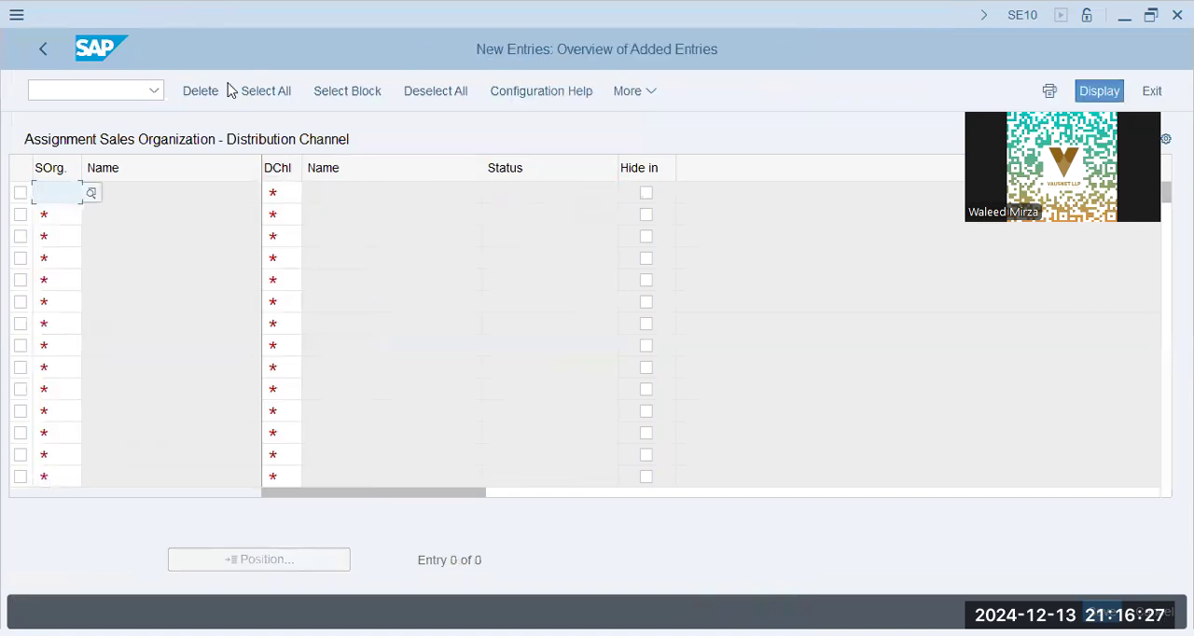
text(BBPG)
key(Tab)
text(BP)
key(Return)
- Save the distribution channel assignment in the customizing request and return to the IMG
click(1102, 613)
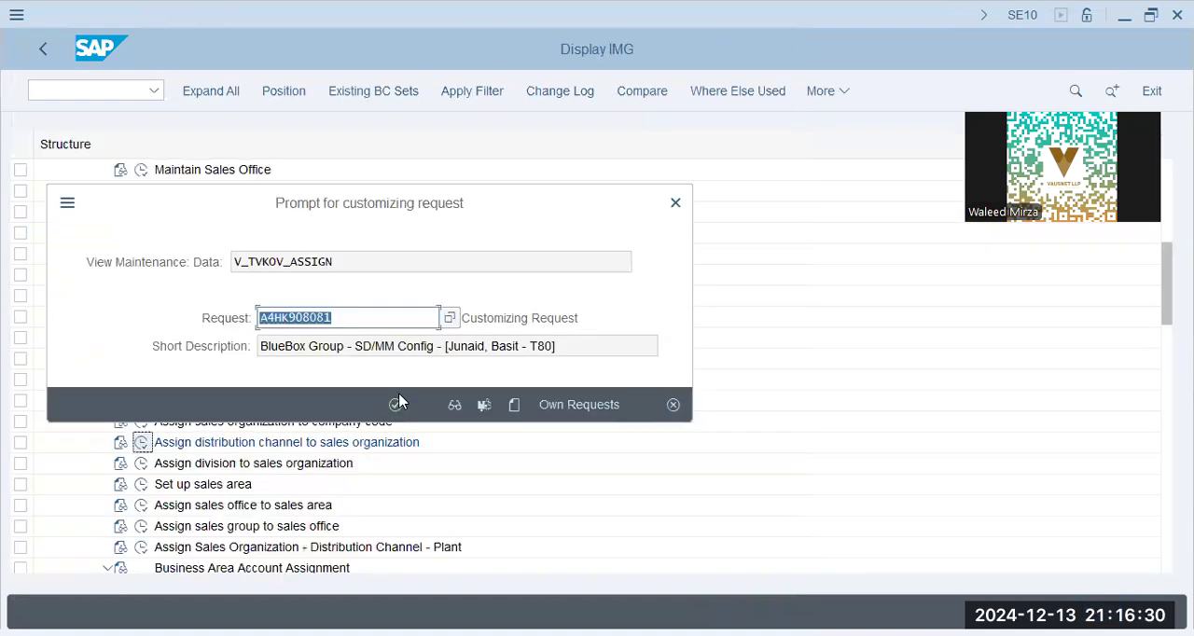
click(396, 404)
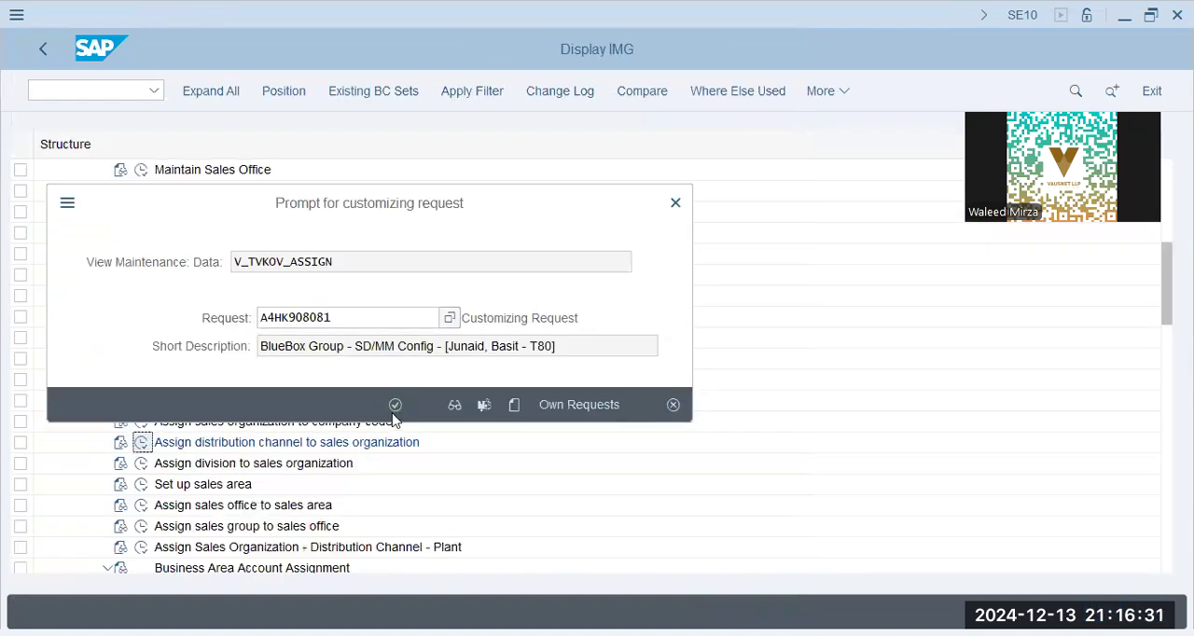
click(42, 51)
key(F3)
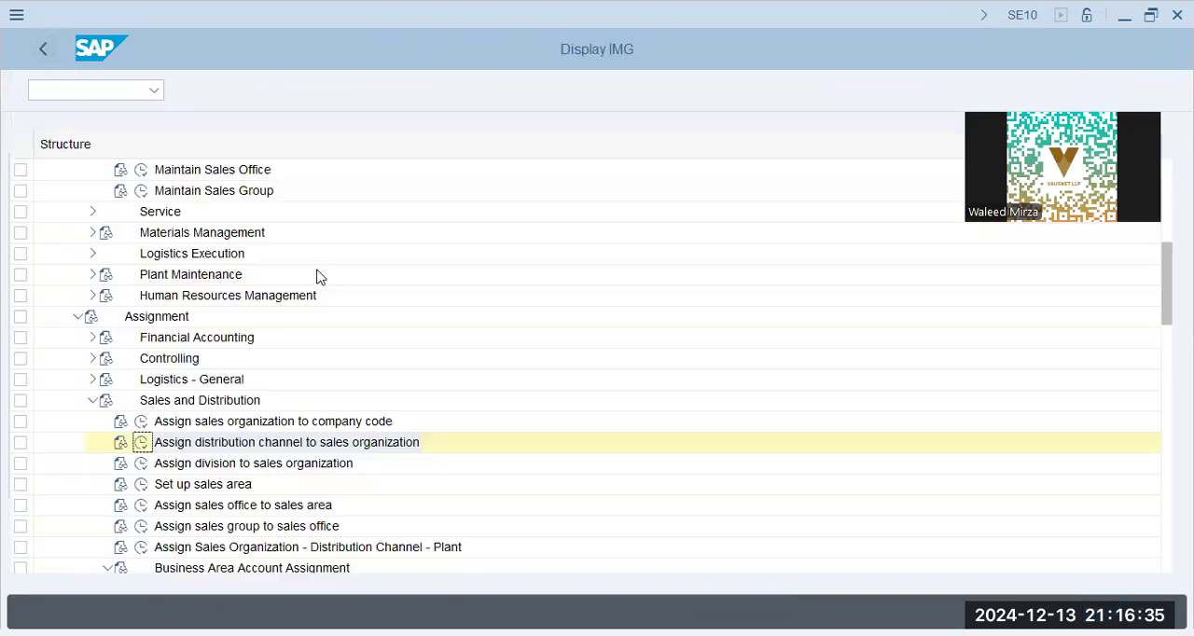
- Check the company code assigned to sales organization BBPG in Assign sales organization to company code, and return to the IMG
click(238, 469)
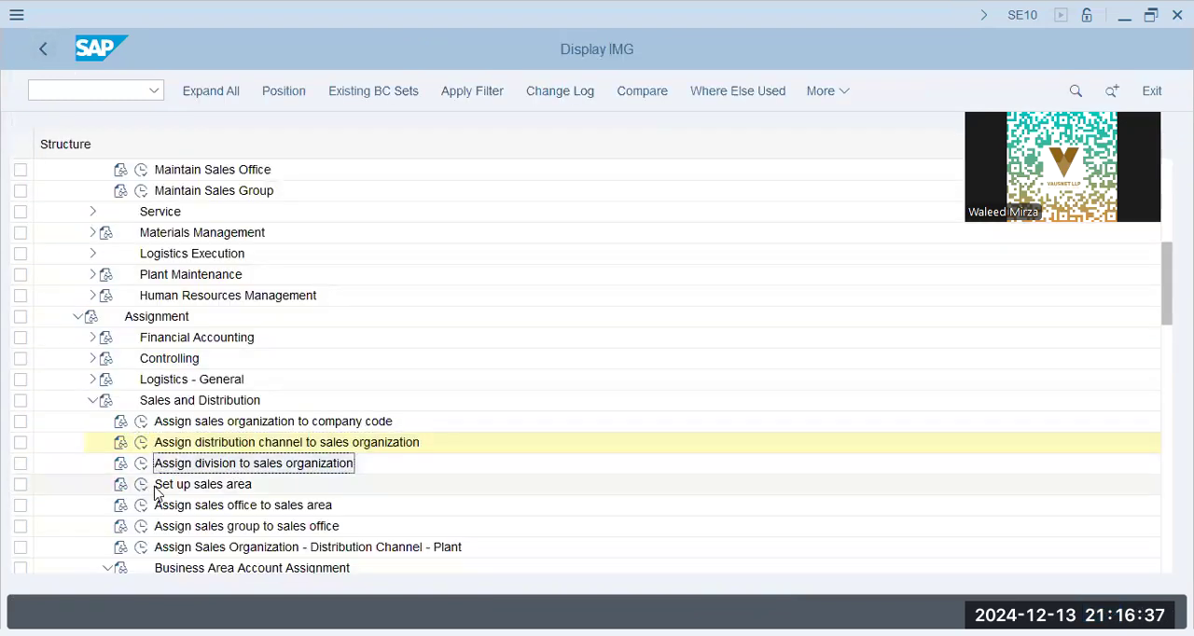
click(141, 421)
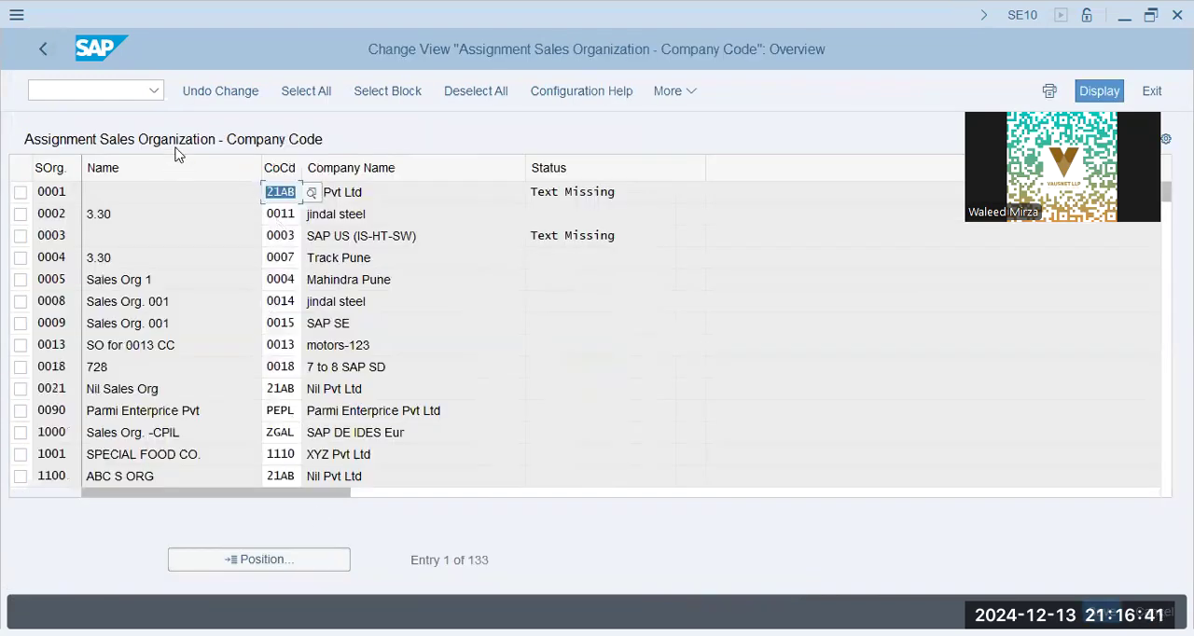
click(235, 567)
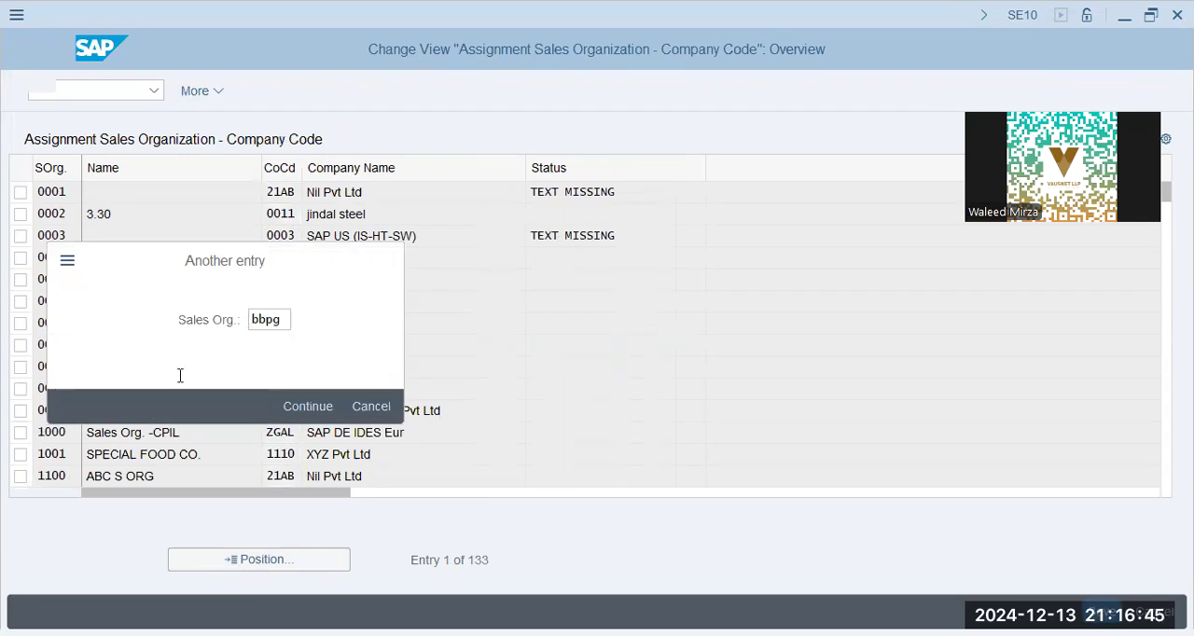
key(Return)
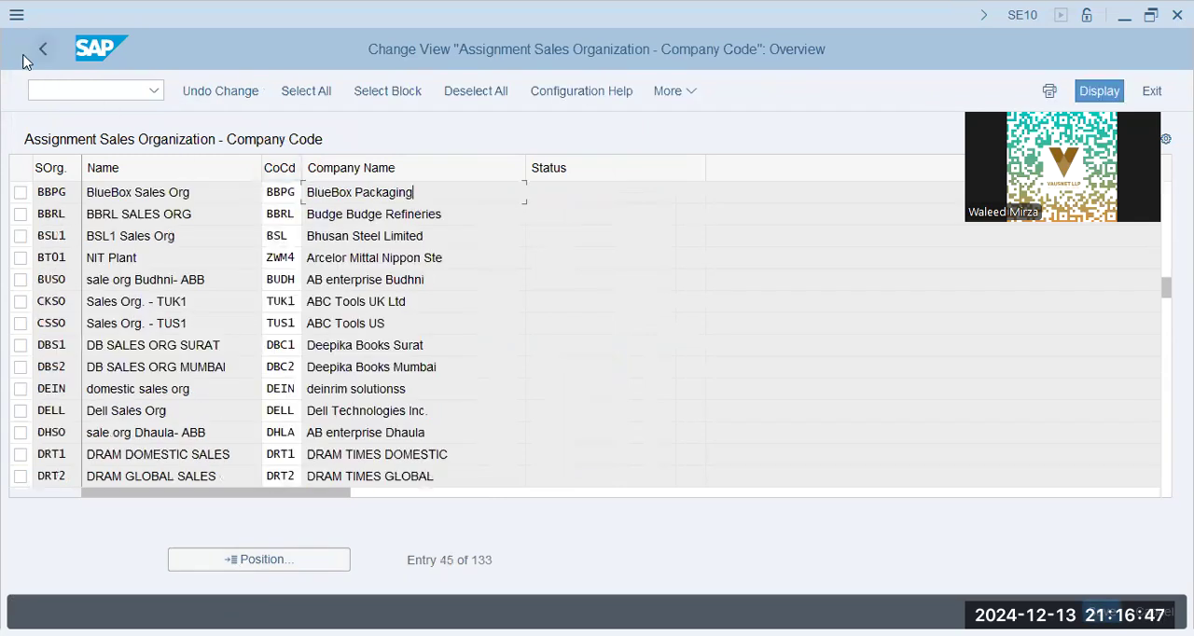
click(40, 50)
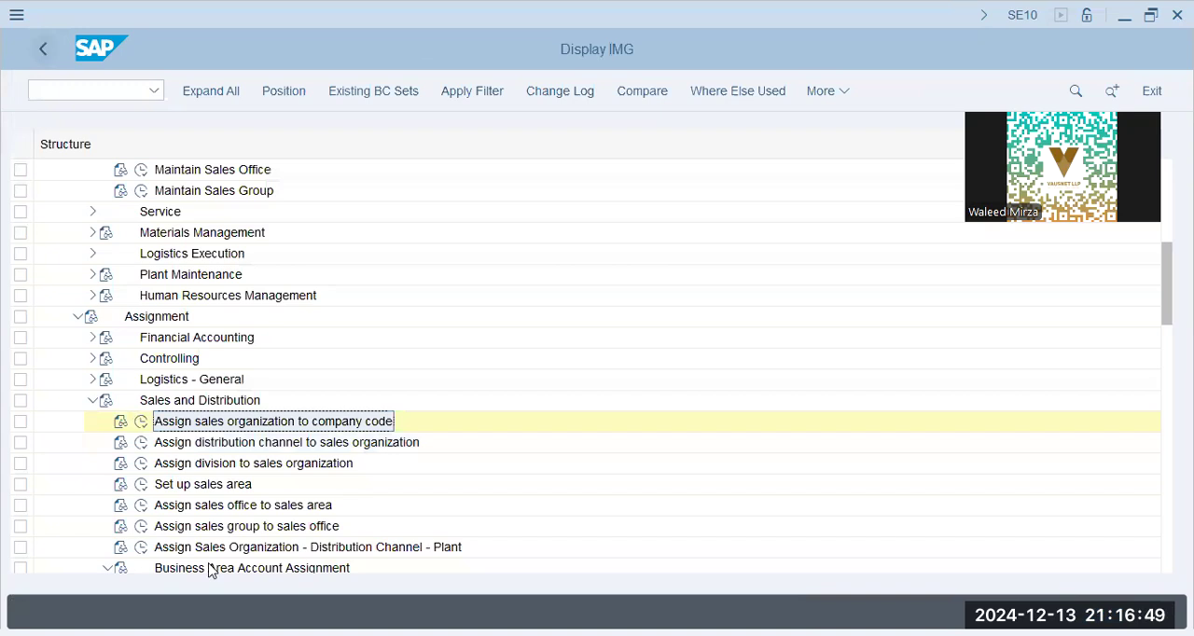
- In Set up sales area, add an entry combining sales organization BBPG, distribution channel BP and division BP
click(142, 486)
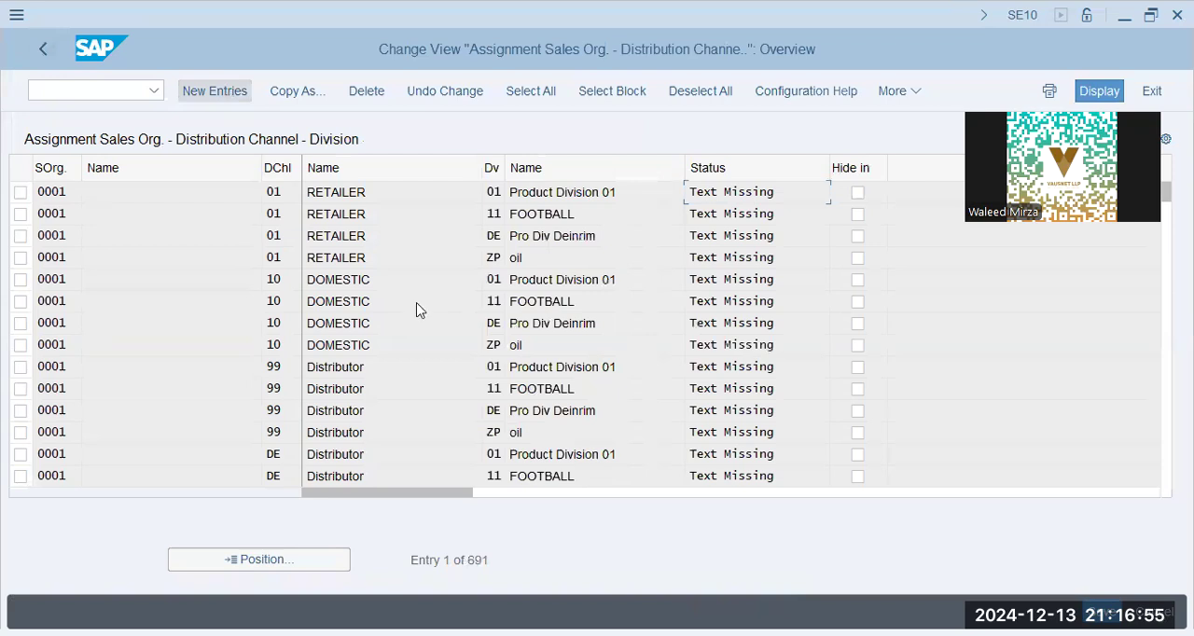
text(bbpg)
key(Tab)
text(bp)
key(Tab)
text(bp)
key(Return)
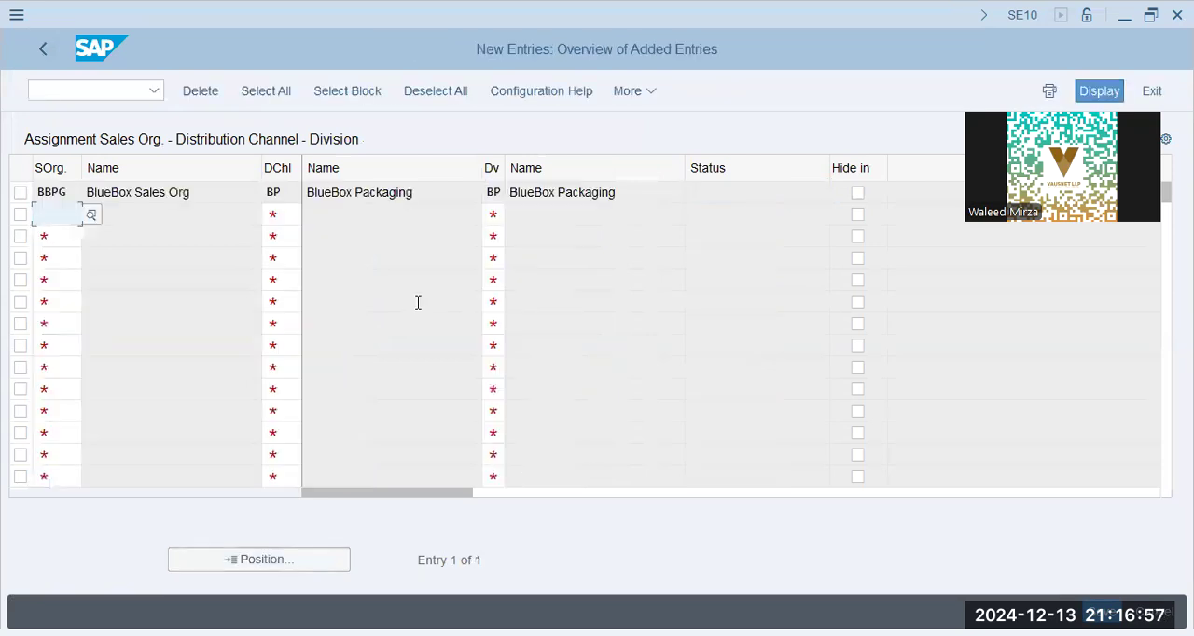
- Save the sales area in customizing request A4HK908081 and return to the IMG
key(ctrl+s)
click(396, 405)
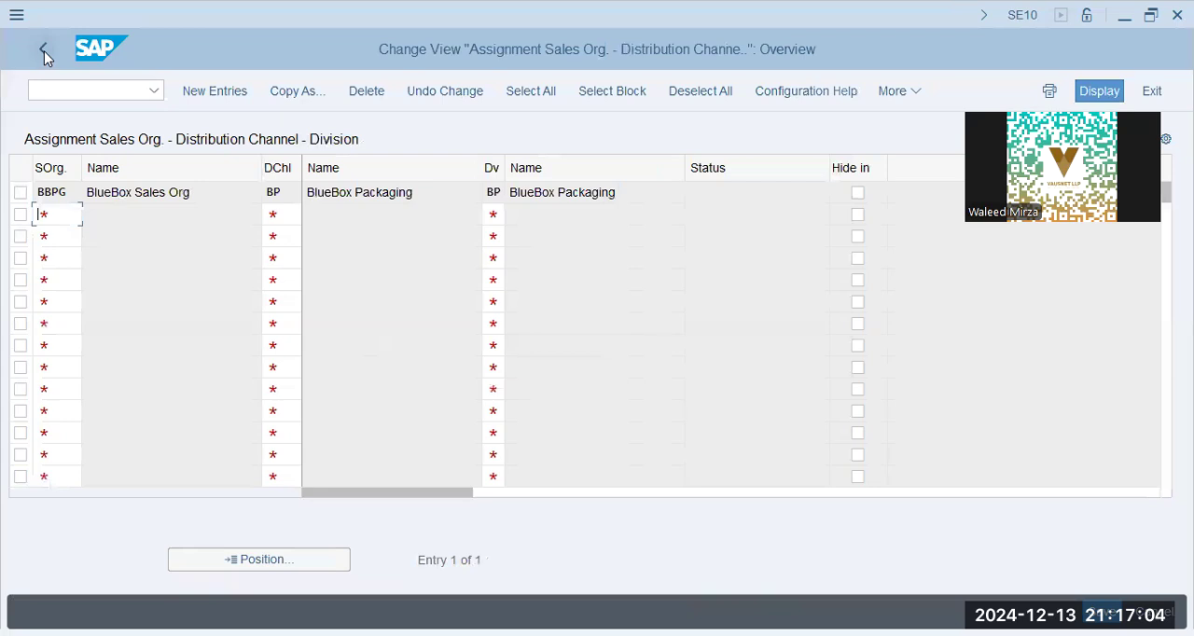
click(44, 50)
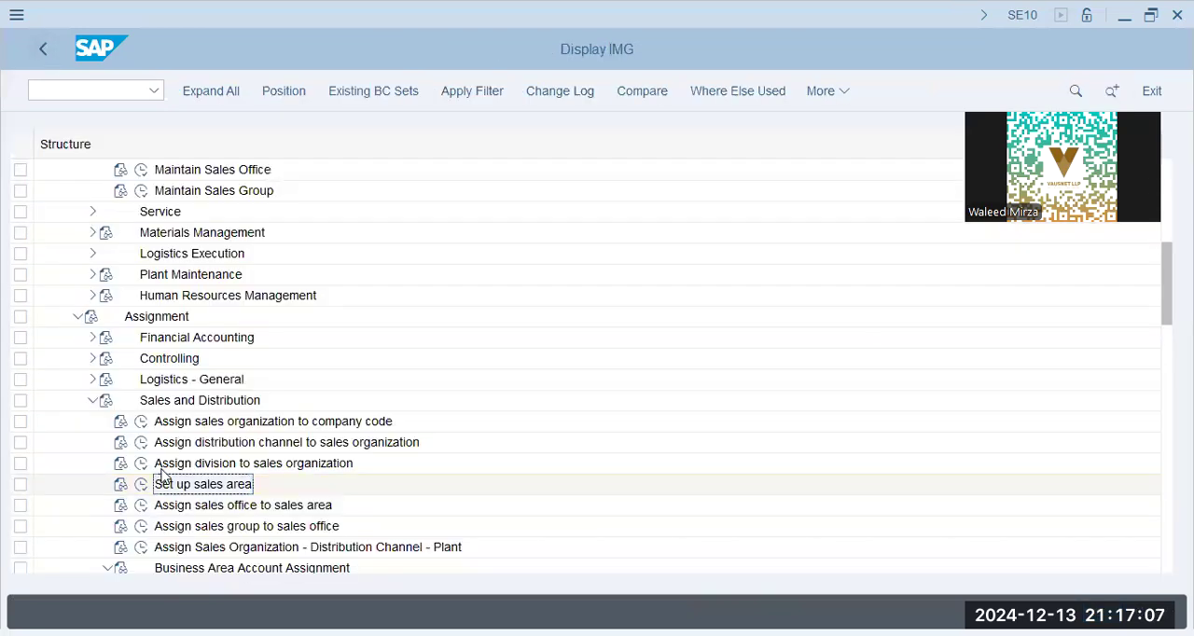
- In Assign Sales Organization - Distribution Channel - Plant, add an entry for sales organization BBPG, distribution channel BP and plant BBPG
scroll(161, 475, down, 1)
click(245, 510)
click(141, 505)
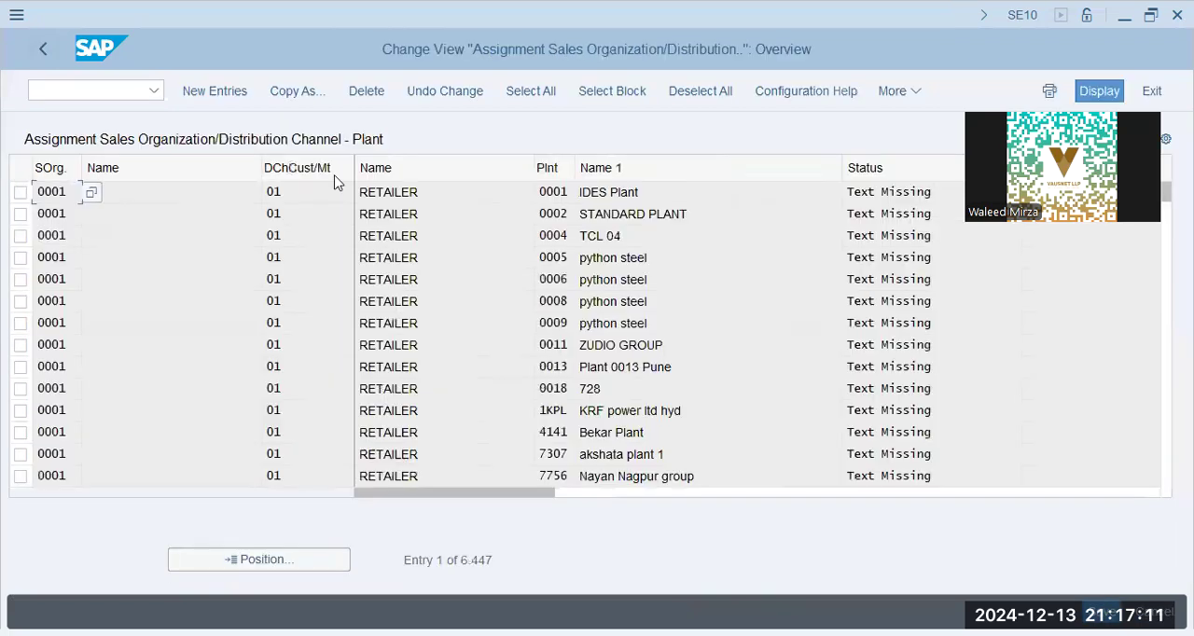
key(F5)
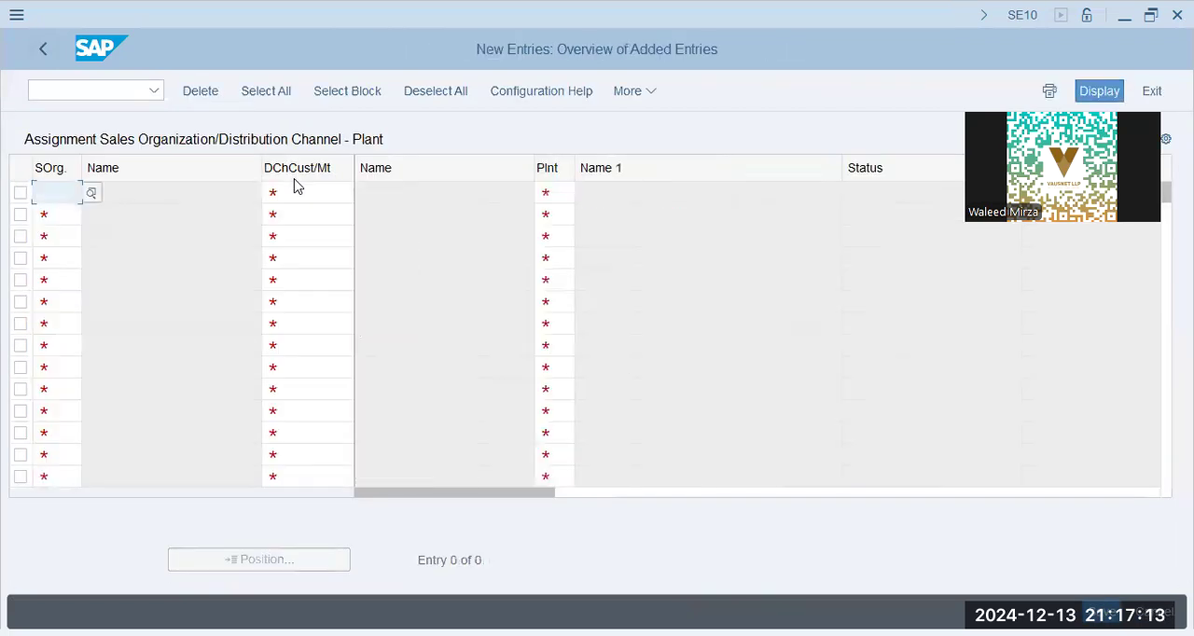
text(bbpg)
key(Tab)
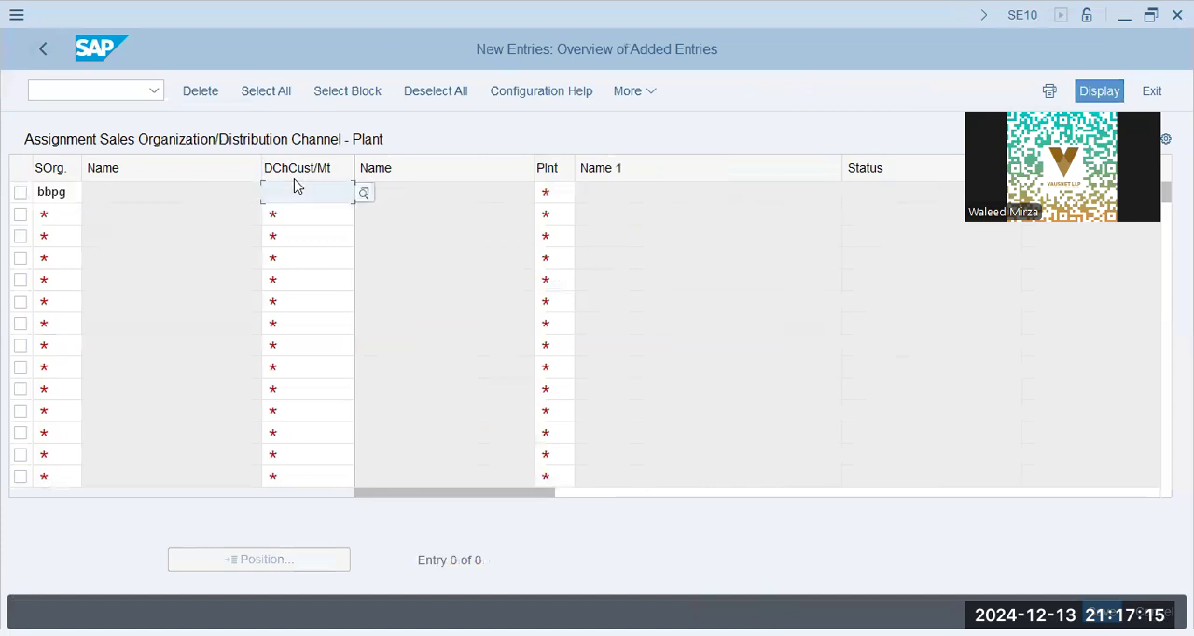
text(bp)
key(Tab)
text(bbpg)
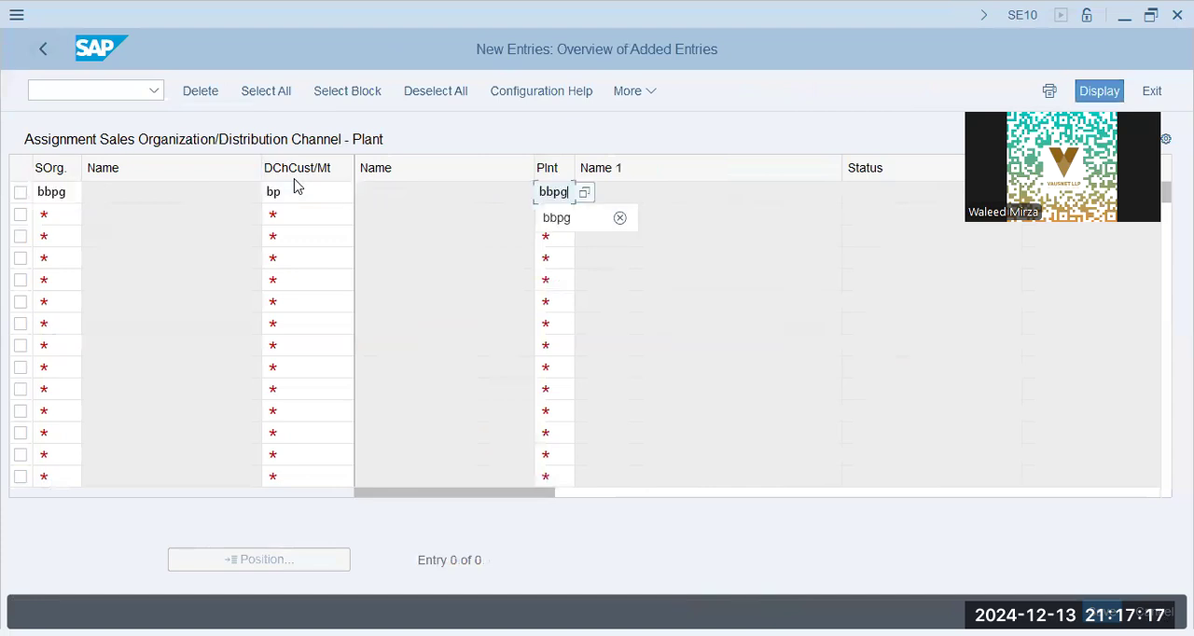
key(Return)
- Save the plant assignment in customizing request A4HK908081 and return to the IMG
key(ctrl+s)
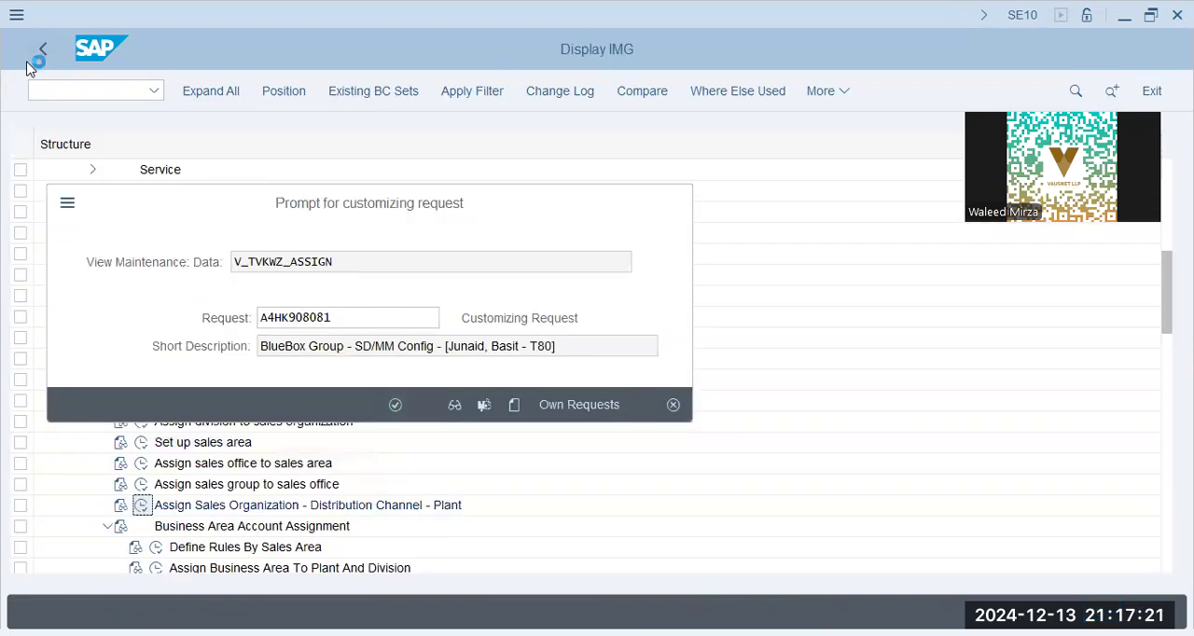
key(Return)
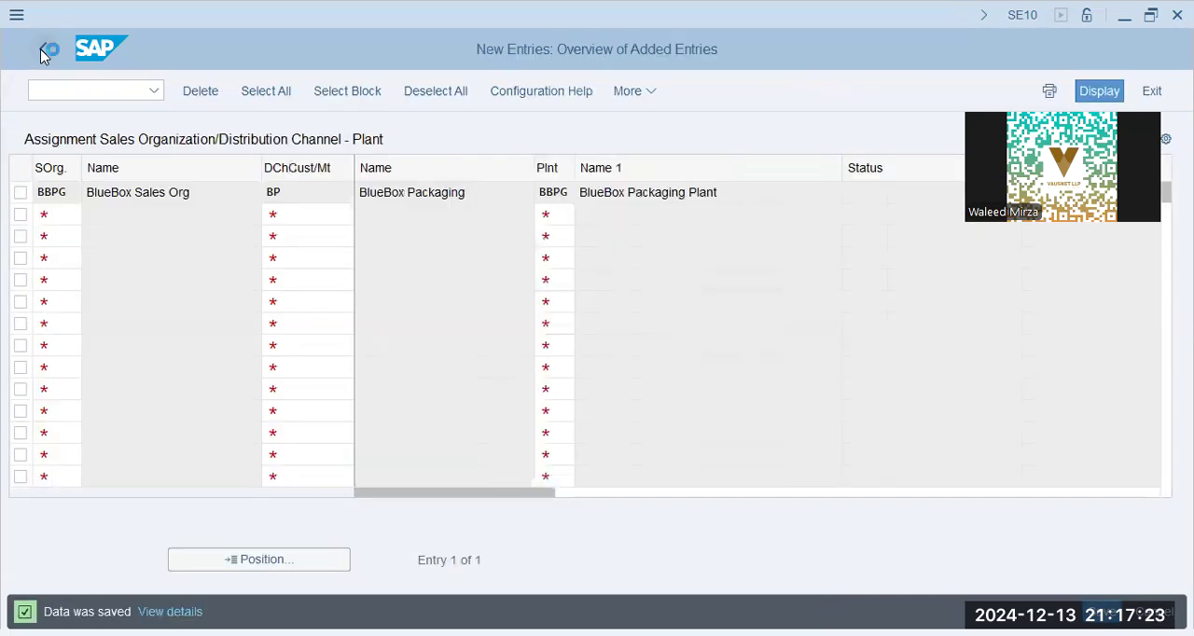
click(42, 48)
click(38, 44)
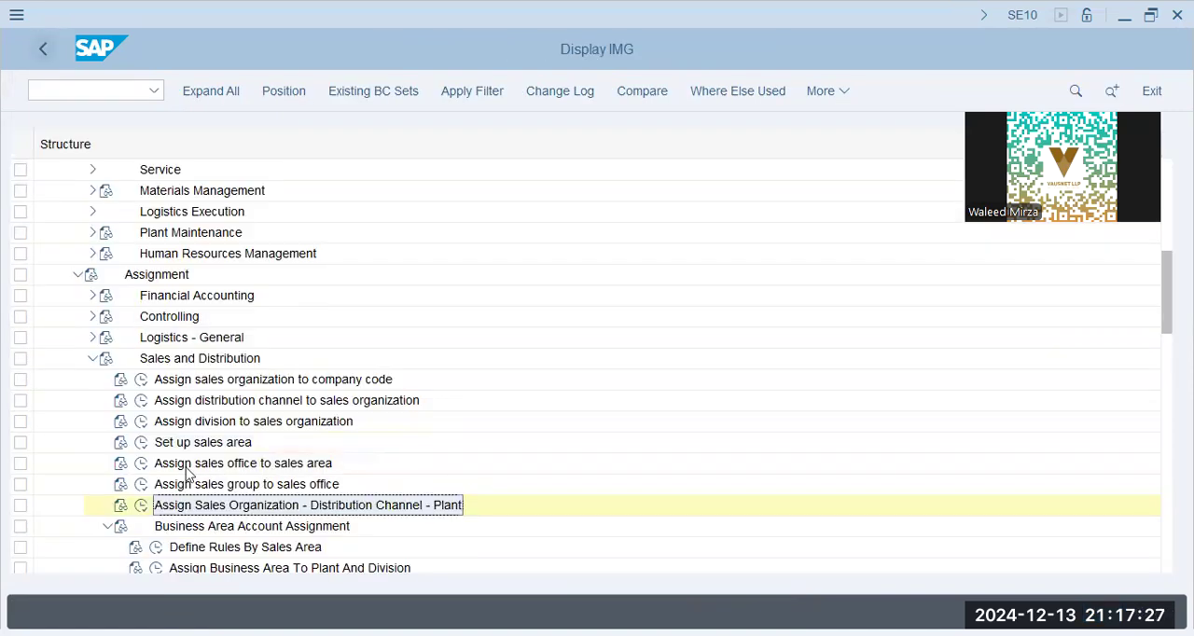
- Collapse Business Area Account Assignment and the Sales and Distribution nodes under both Assignment and Definition
scroll(186, 474, down, 2)
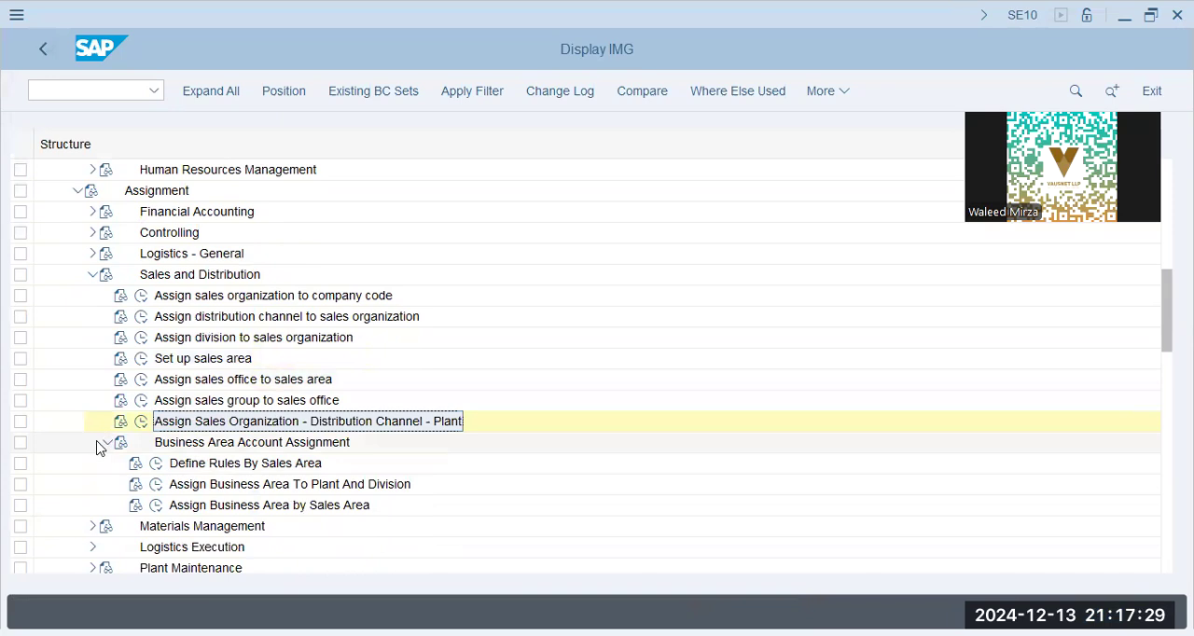
click(105, 444)
click(92, 275)
scroll(79, 289, up, 5)
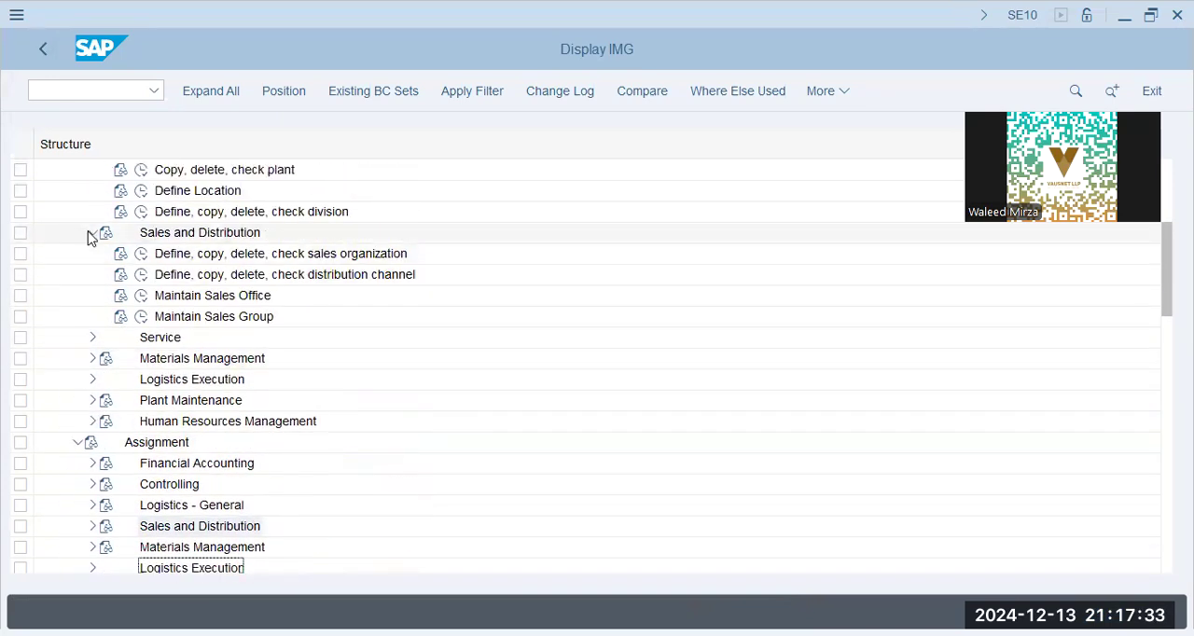
click(89, 233)
scroll(89, 238, up, 2)
scroll(89, 238, up, 3)
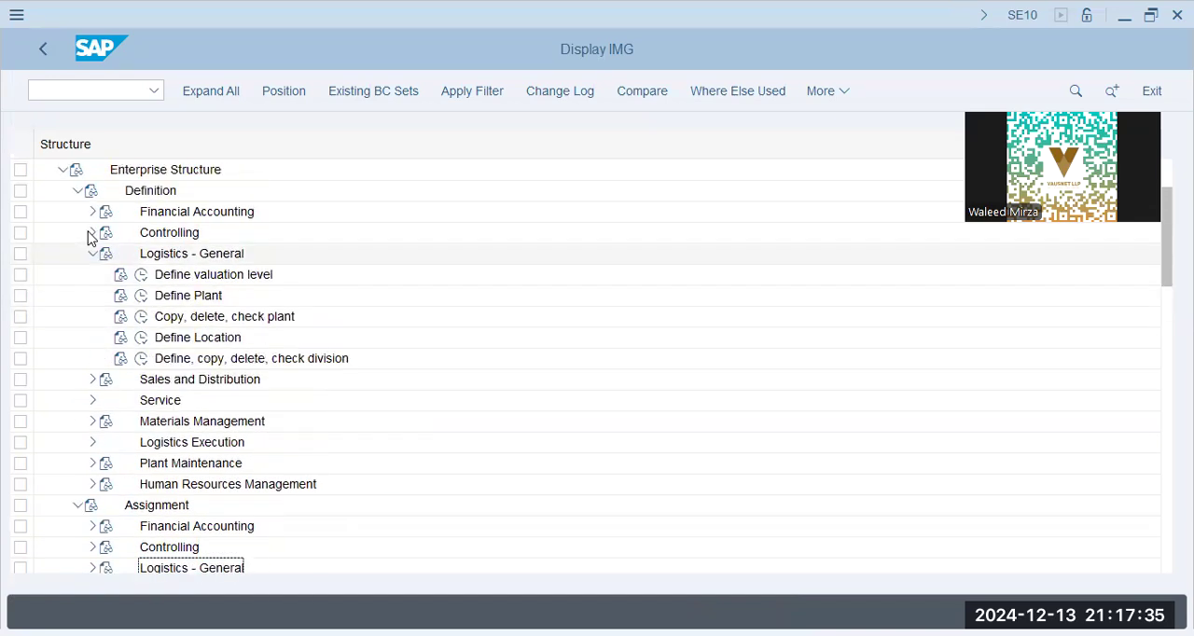
- Collapse Enterprise Structure and expand Logistics - General, Material Master and its Basic Settings node in the IMG
click(61, 234)
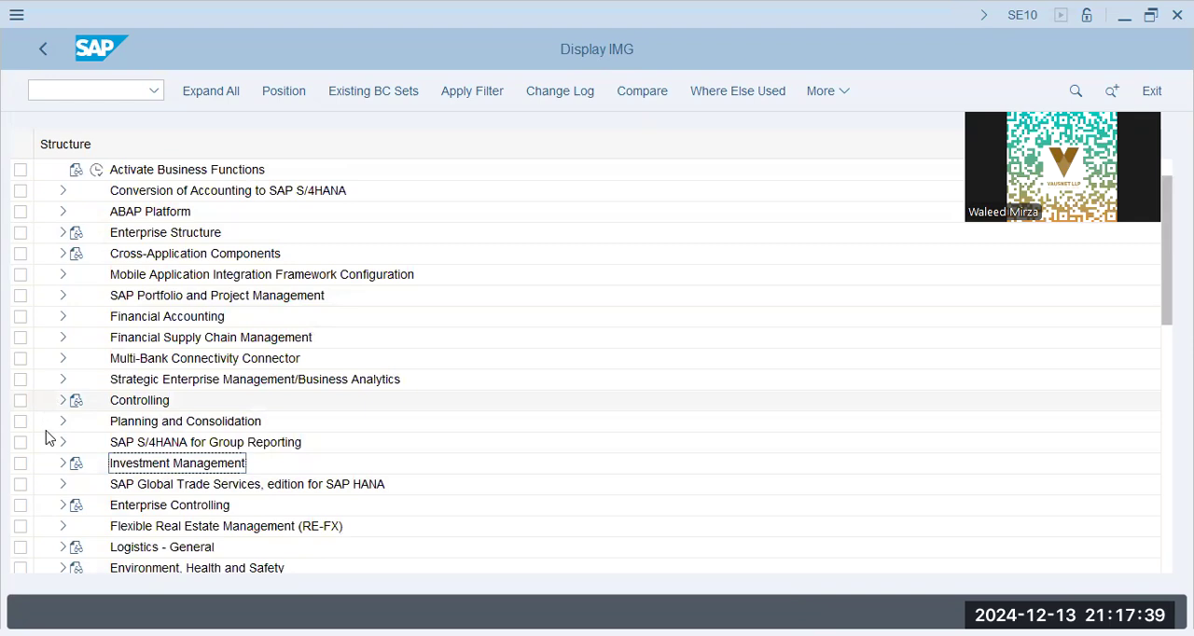
click(63, 547)
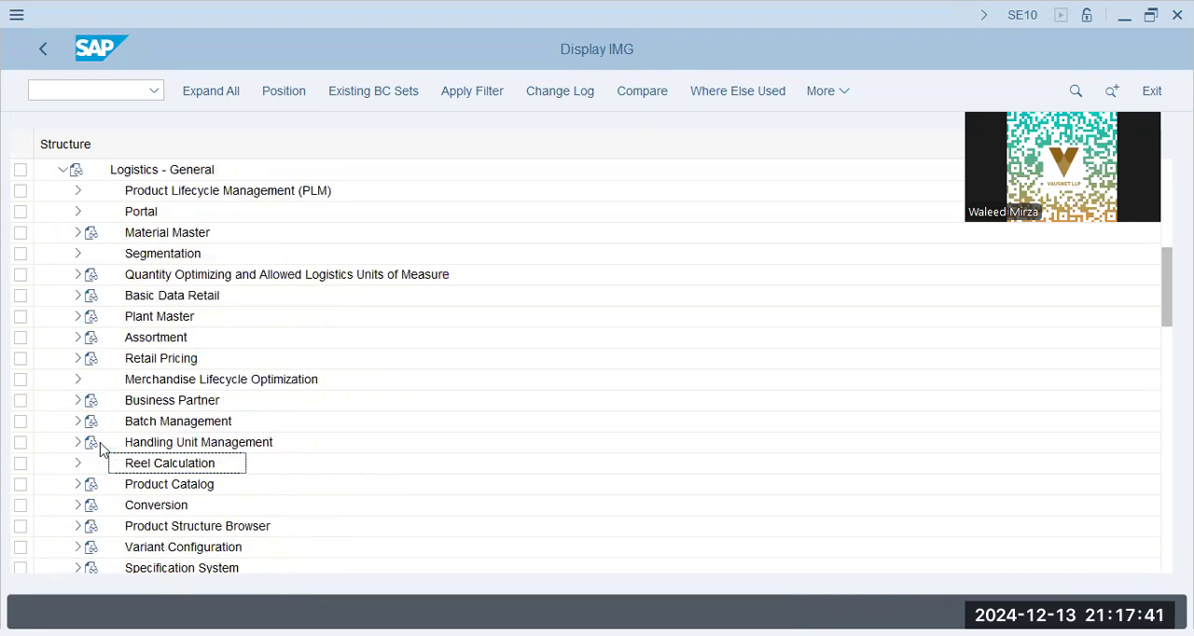
scroll(101, 449, down, 3)
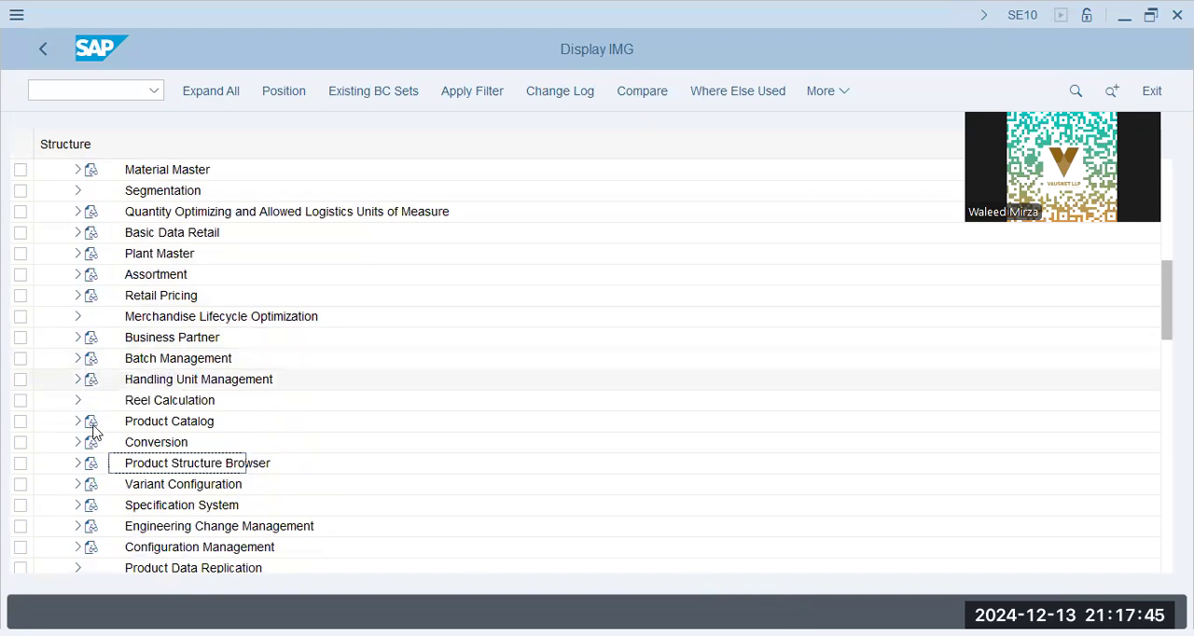
click(77, 170)
click(186, 277)
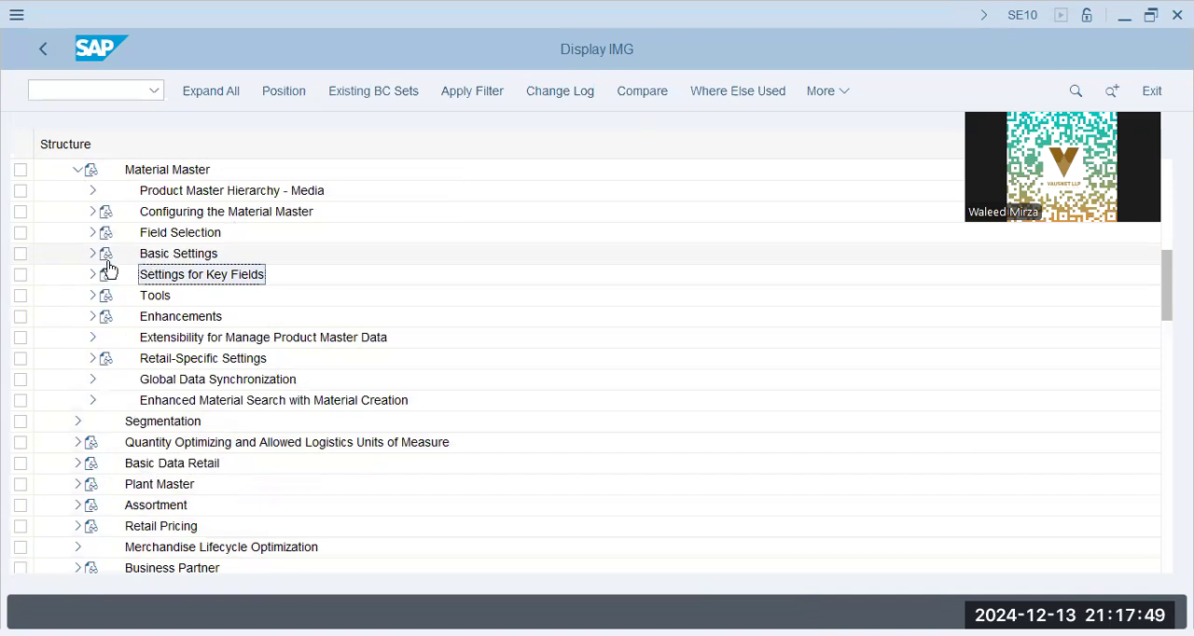
click(105, 254)
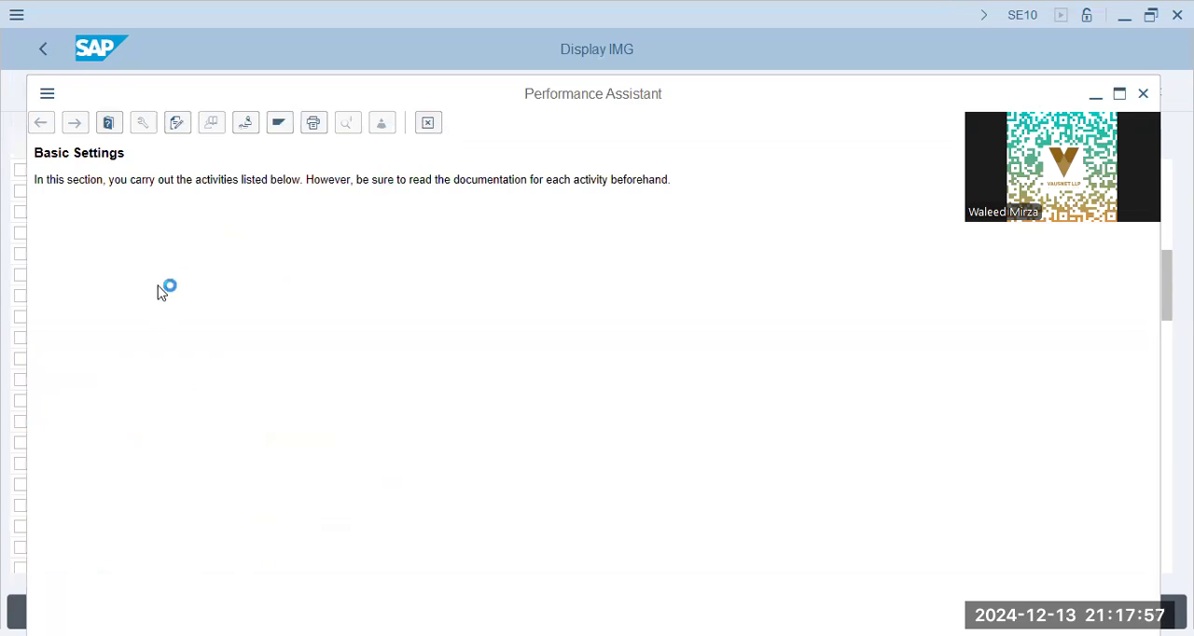
click(89, 256)
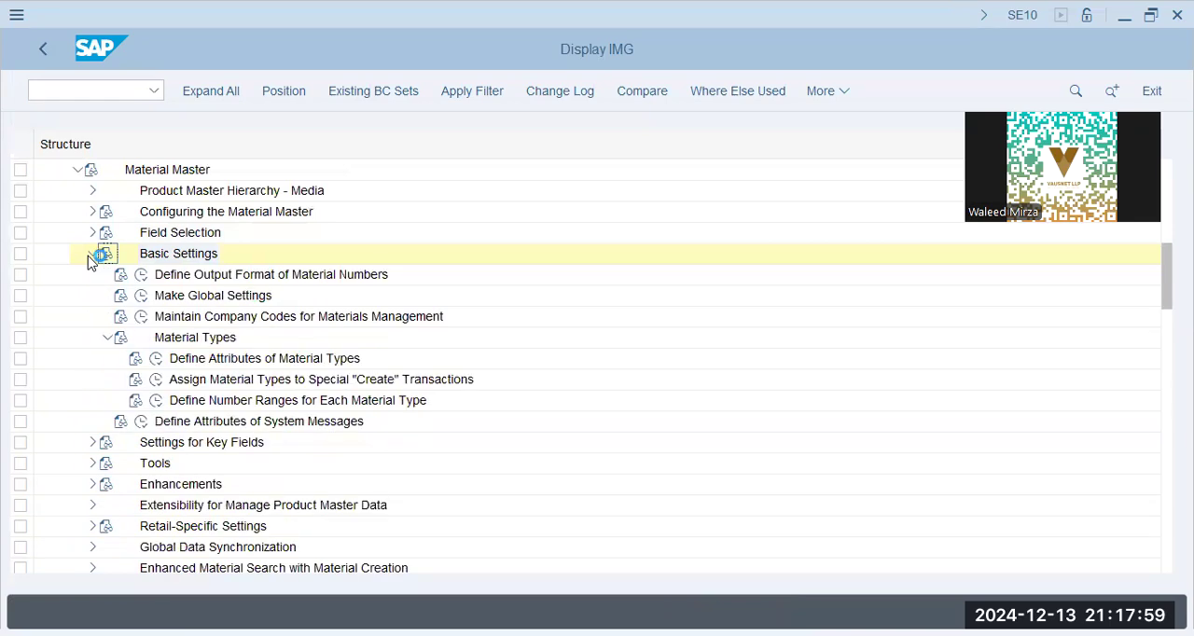
- Open Make Global Settings, review the general control indicators and reference material options, and return to the IMG
click(142, 297)
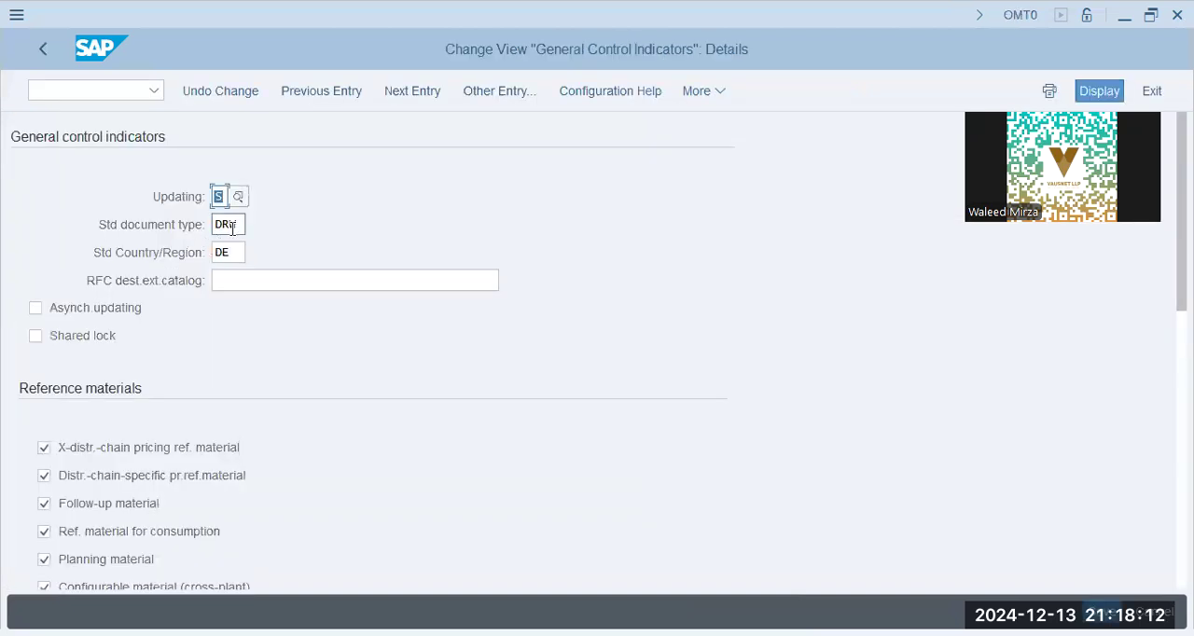
click(232, 229)
click(238, 253)
scroll(202, 462, down, 1)
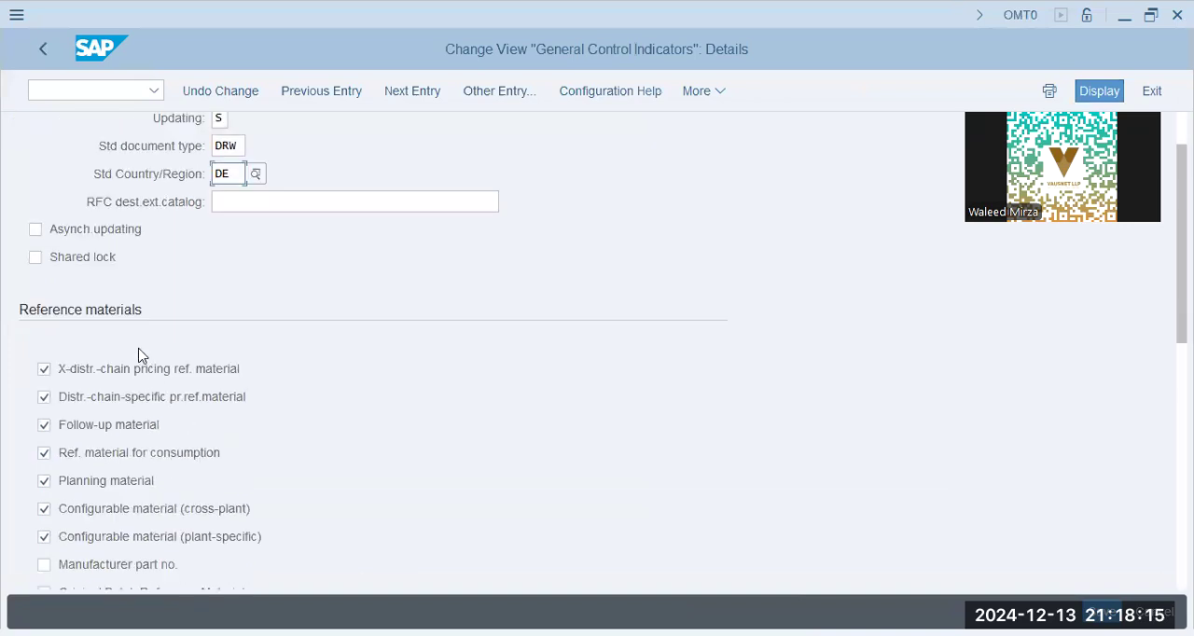
scroll(90, 448, down, 1)
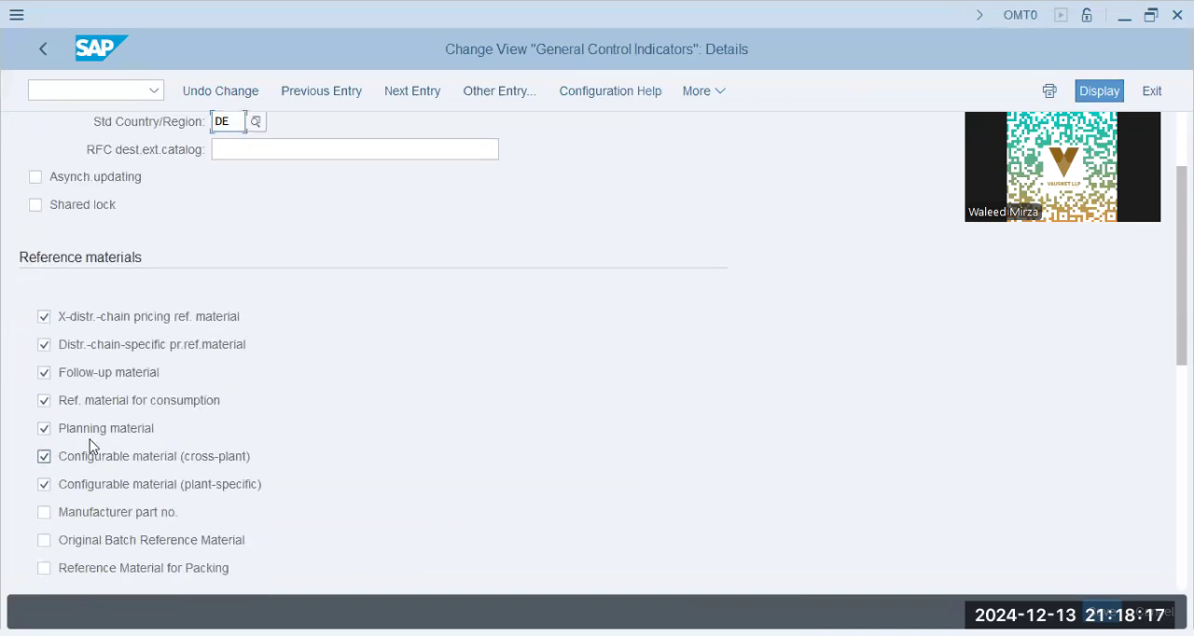
scroll(152, 527, down, 1)
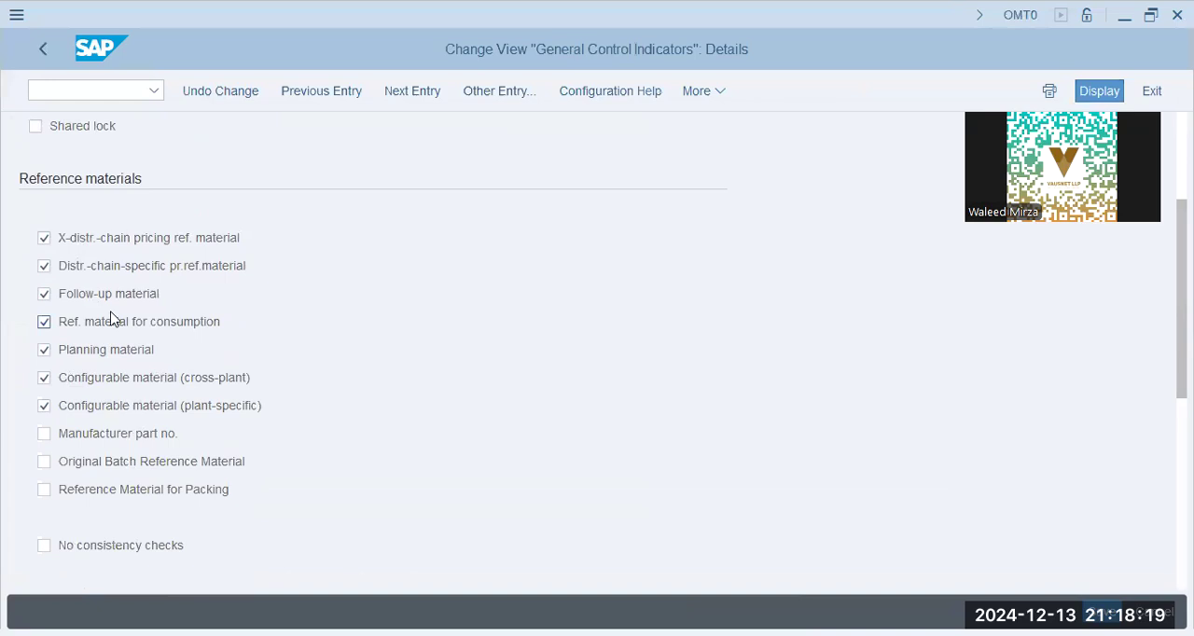
click(43, 55)
click(44, 53)
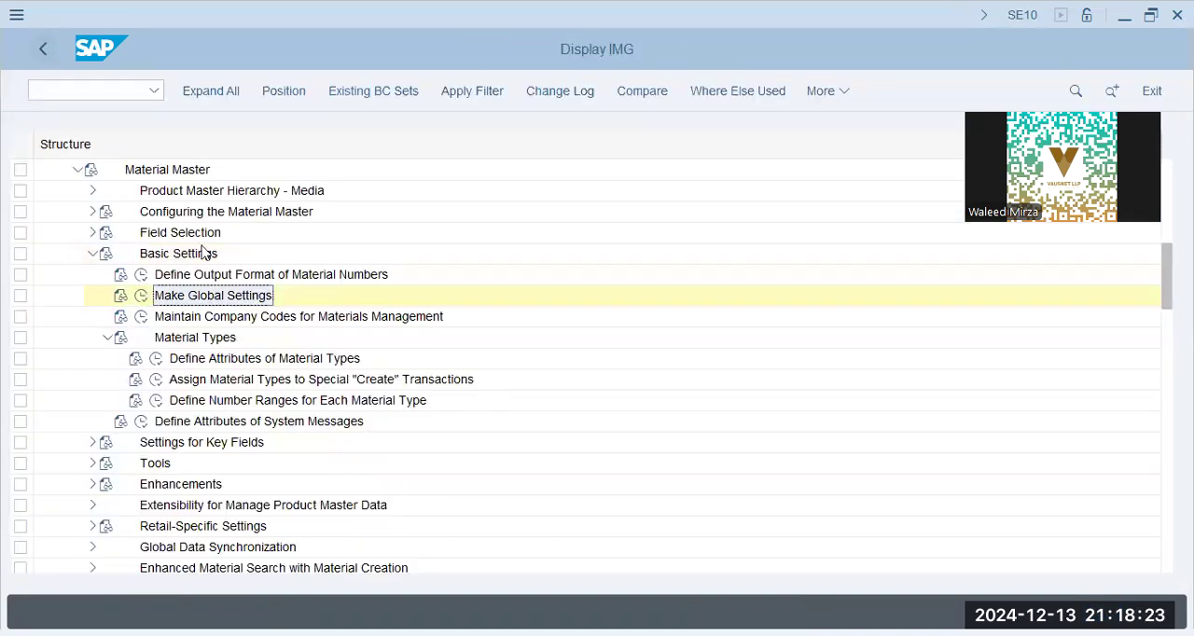
- Open Maintain Company Codes for Materials Management and position the list on company code BBPG
click(199, 318)
click(141, 316)
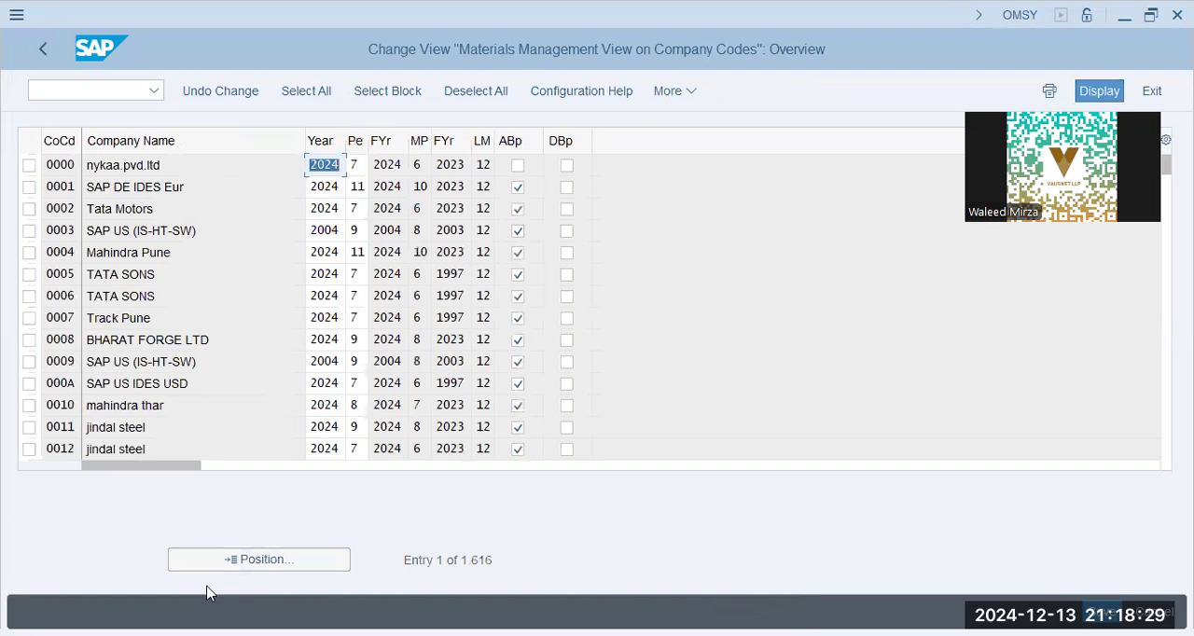
click(229, 560)
text(bbpg)
key(Return)
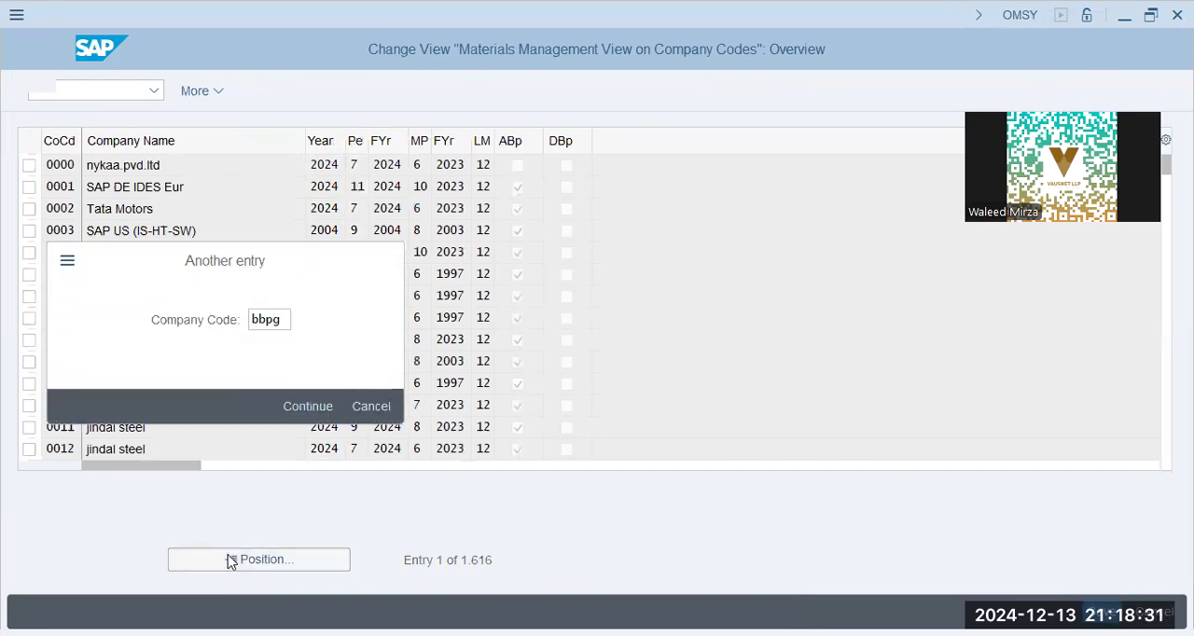
- Set the period of company code BBPG to 12, save it in customizing request A4HK908081 and return to the IMG
click(352, 165)
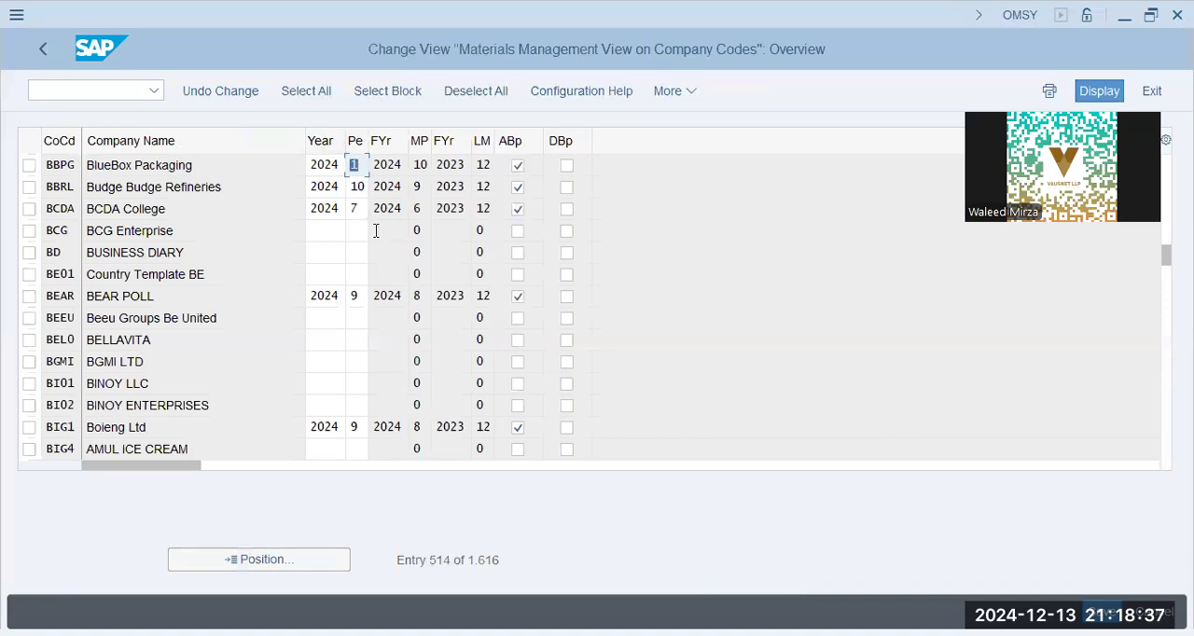
text(12)
key(Tab)
key(shift+Tab)
key(Return)
click(422, 166)
click(357, 164)
click(424, 170)
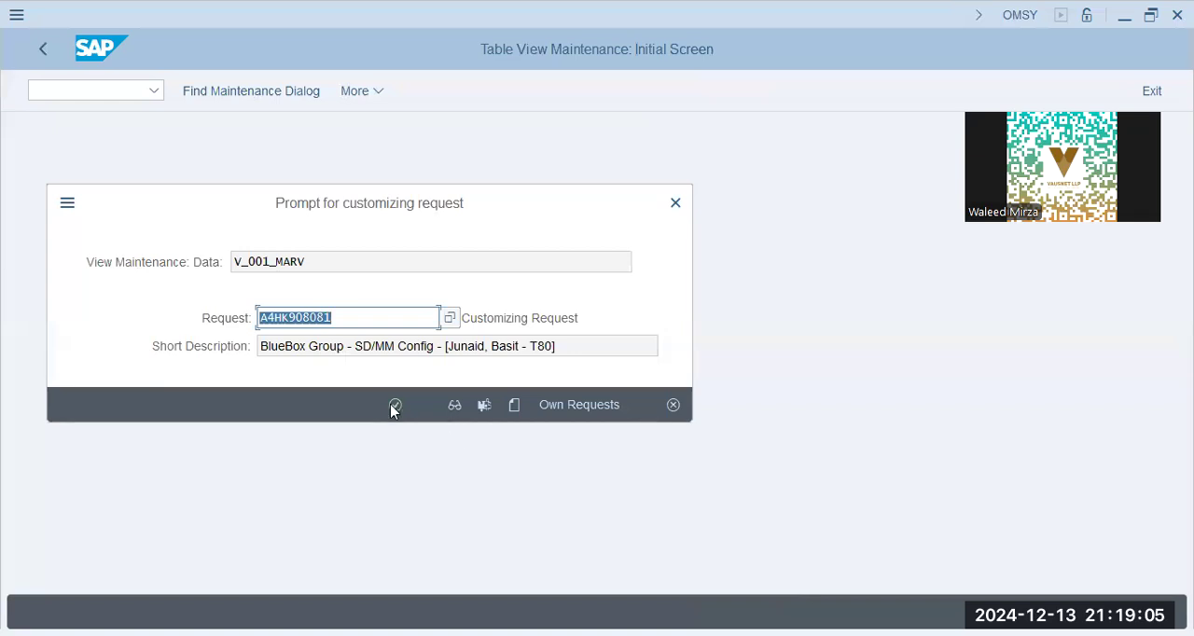
click(394, 407)
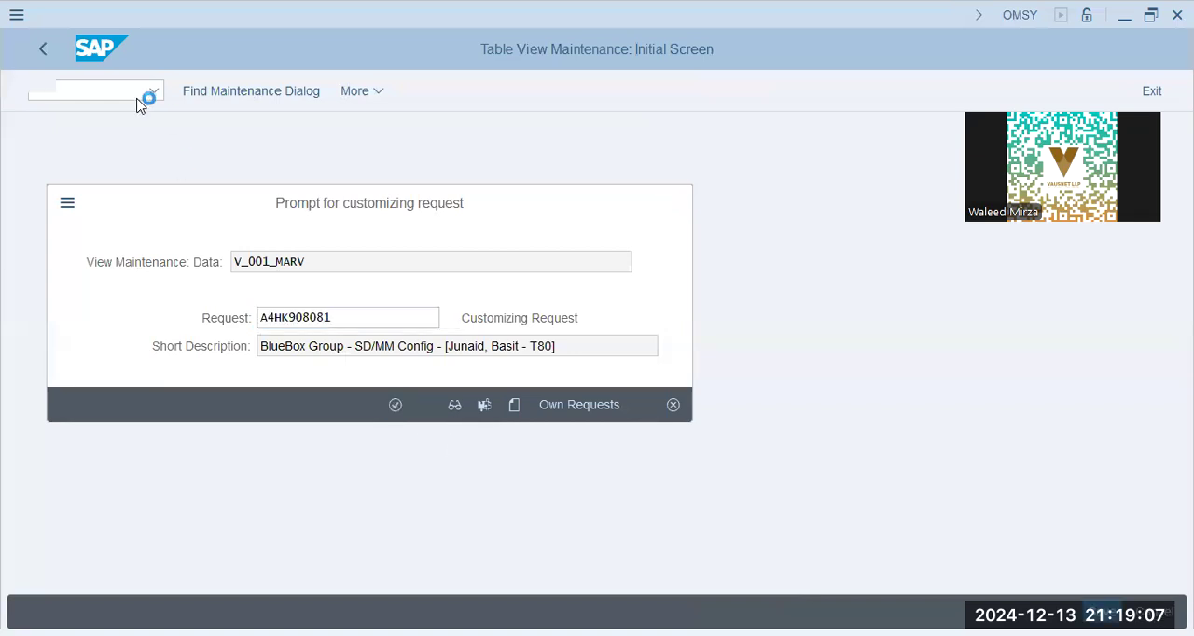
click(42, 51)
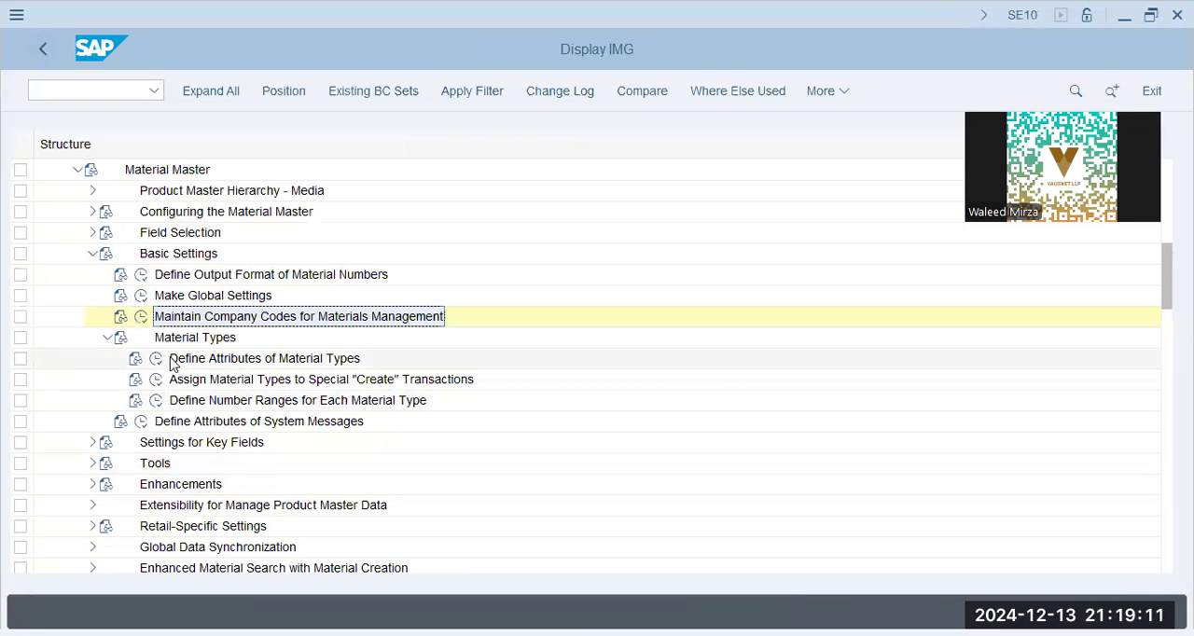
- In Define Attributes of Material Types, select material type ROH and open its quantity/value updating
click(157, 360)
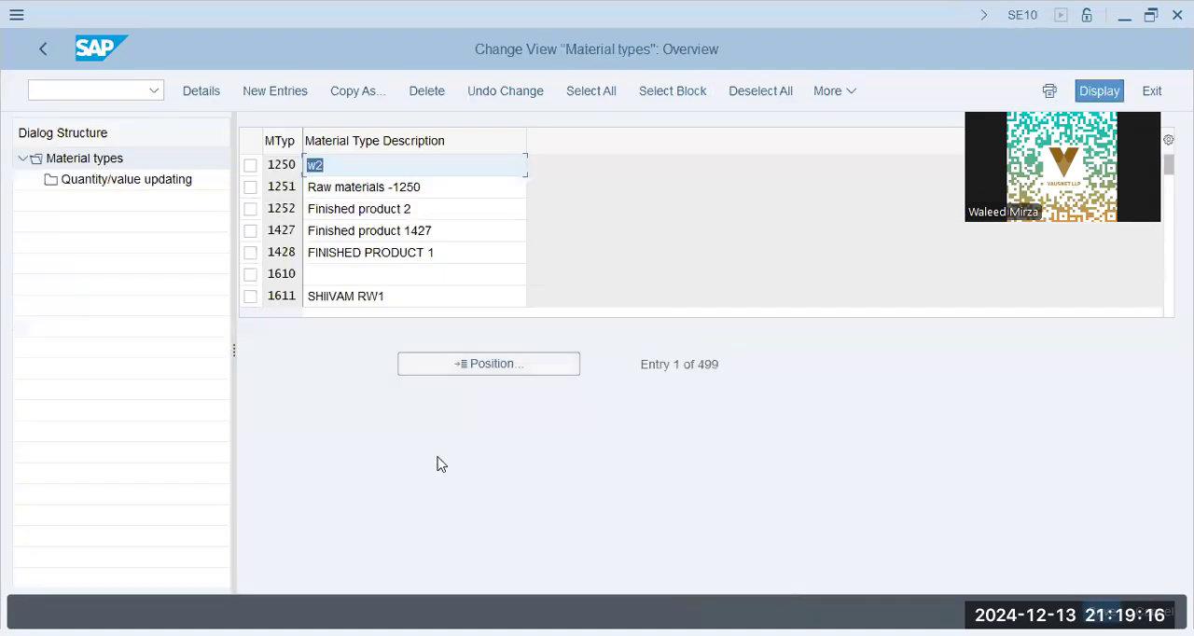
click(472, 372)
text(roh)
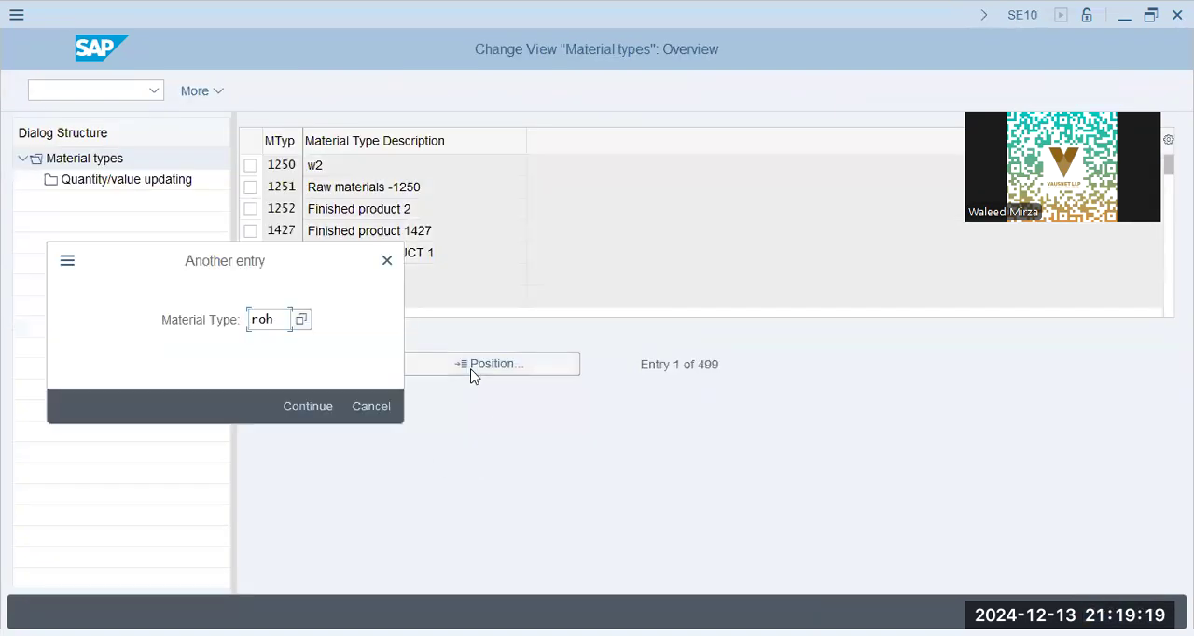
key(Return)
click(250, 166)
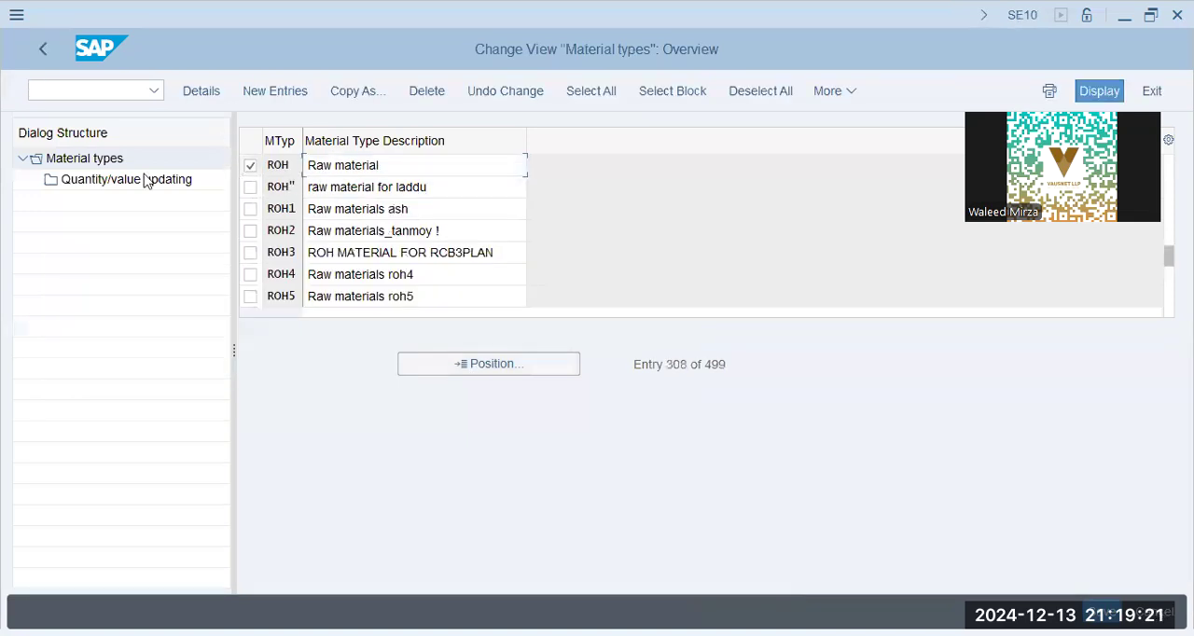
double_click(117, 179)
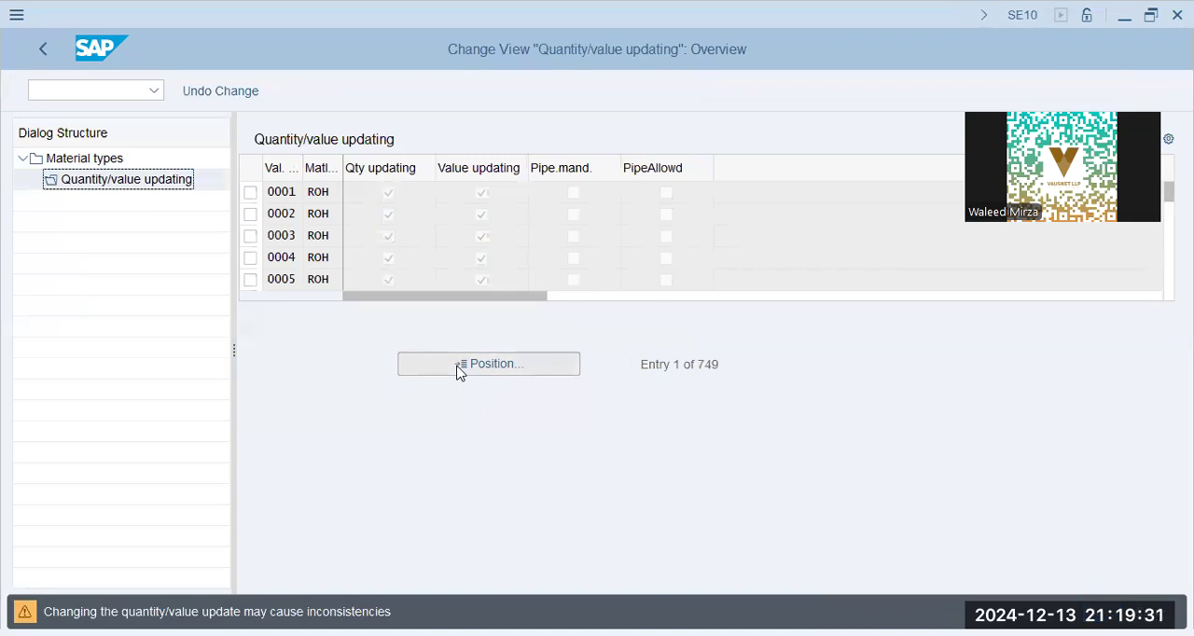
- Check the quantity and value updating settings of valuation area BBPG for ROH and return to the material types overview
click(457, 370)
text(bbpg)
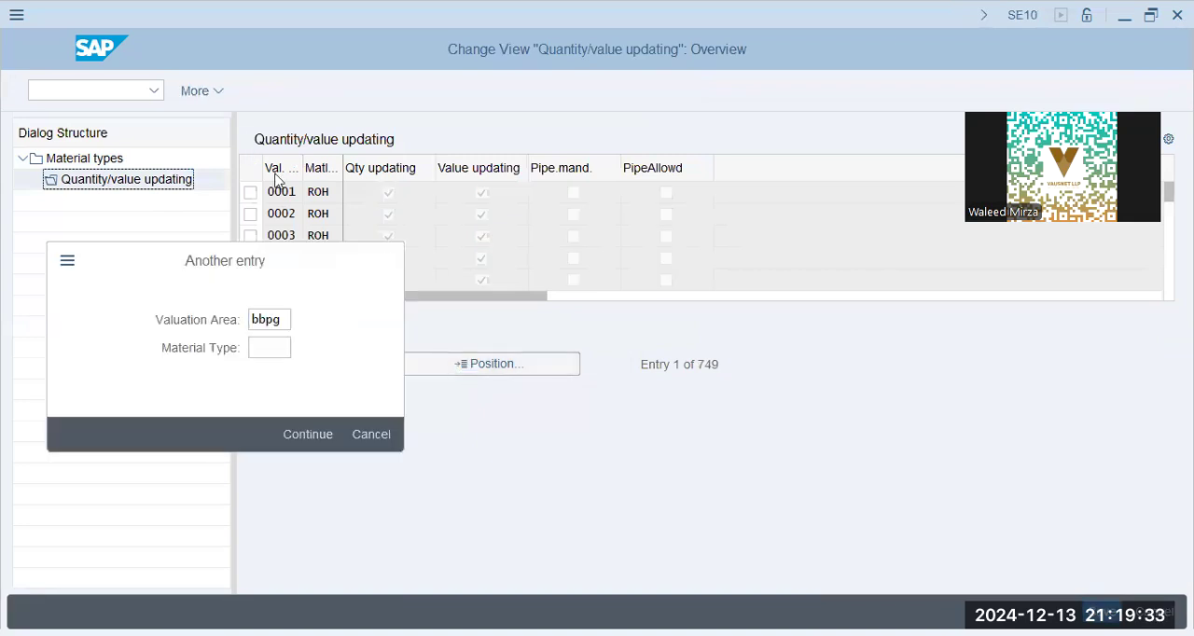
key(Return)
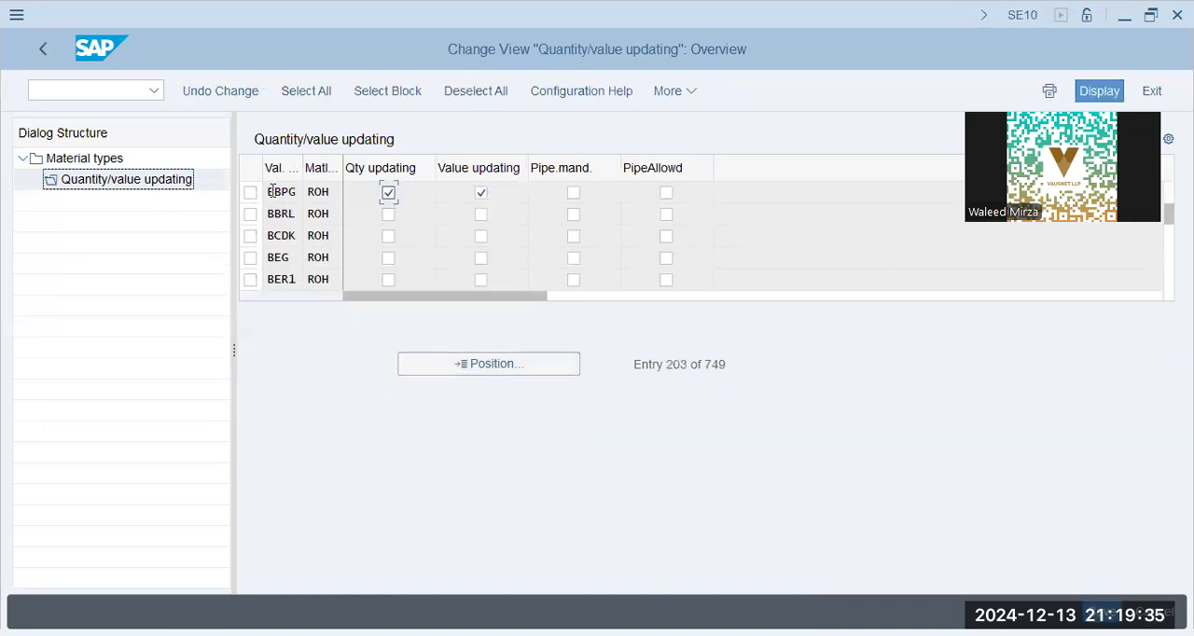
click(389, 192)
click(93, 157)
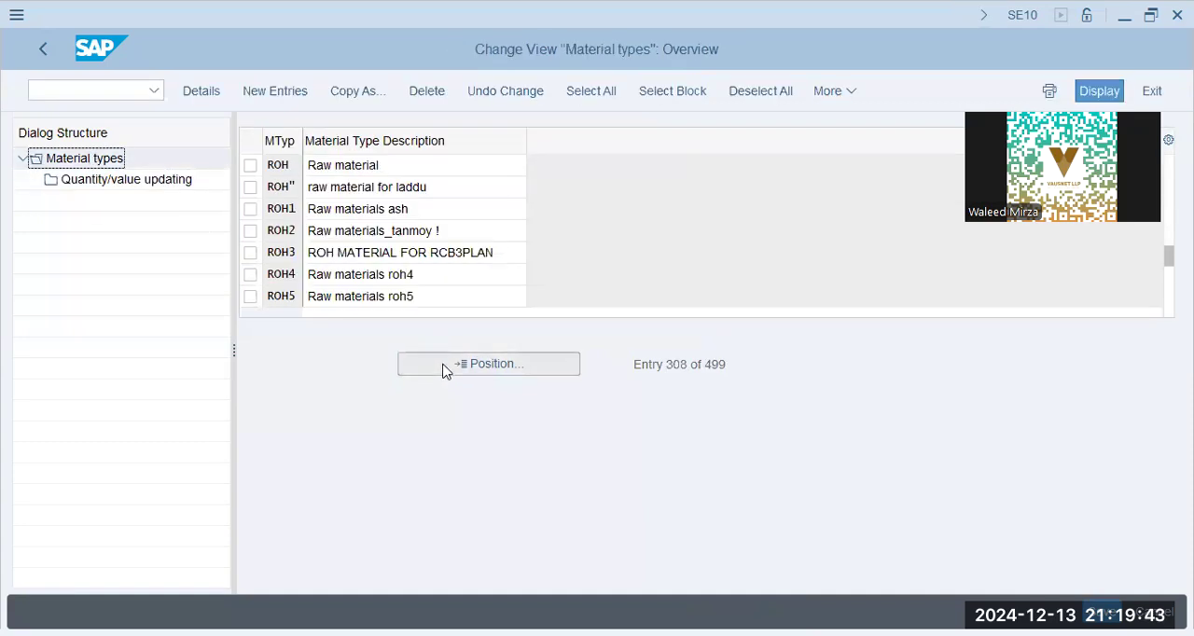
- Find material type HALB, select it and open its quantity/value updating
click(444, 371)
text(halb)
key(Return)
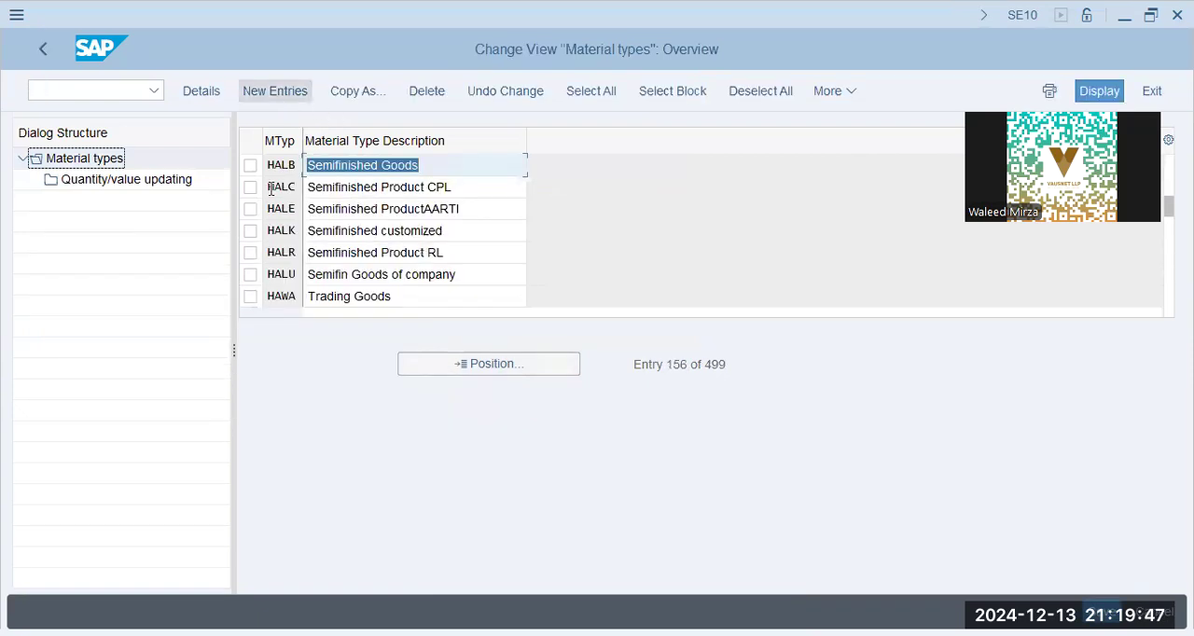
click(250, 165)
double_click(96, 183)
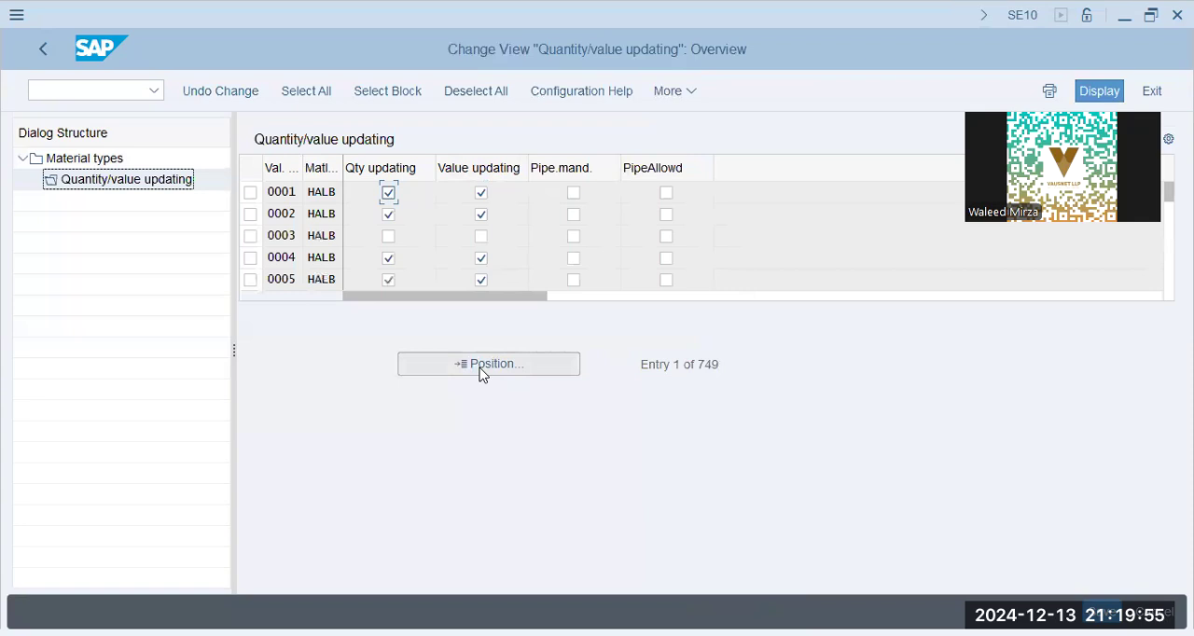
- Activate quantity and value updating for valuation area BBPG under HALB, save it in the customizing request and return to the material types
click(483, 364)
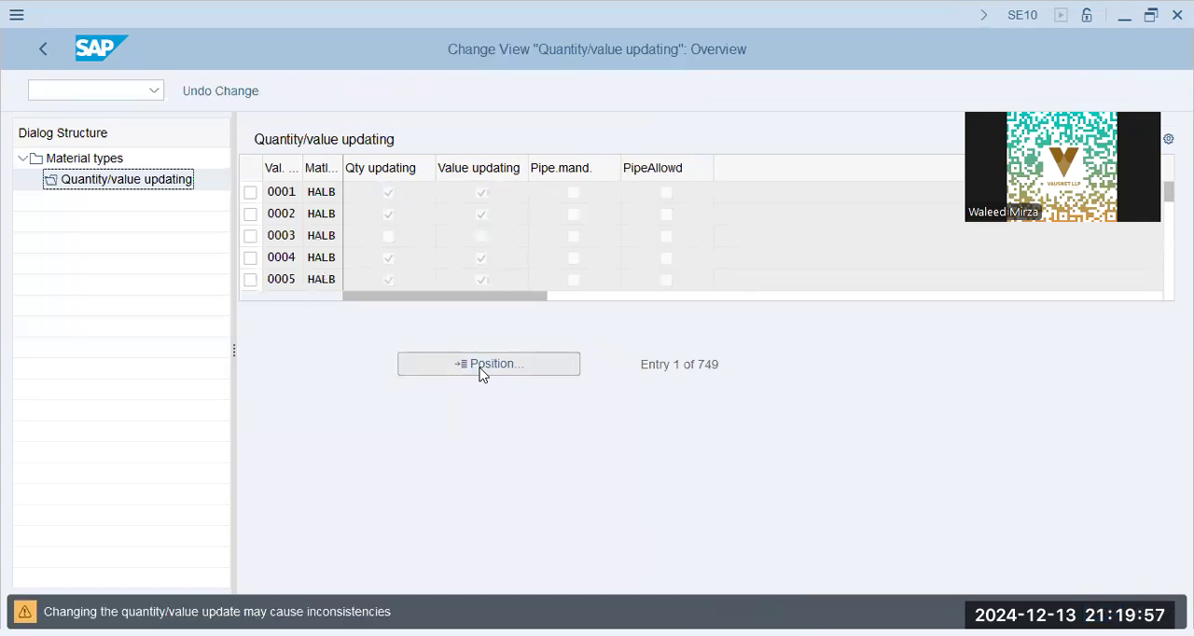
key(Return)
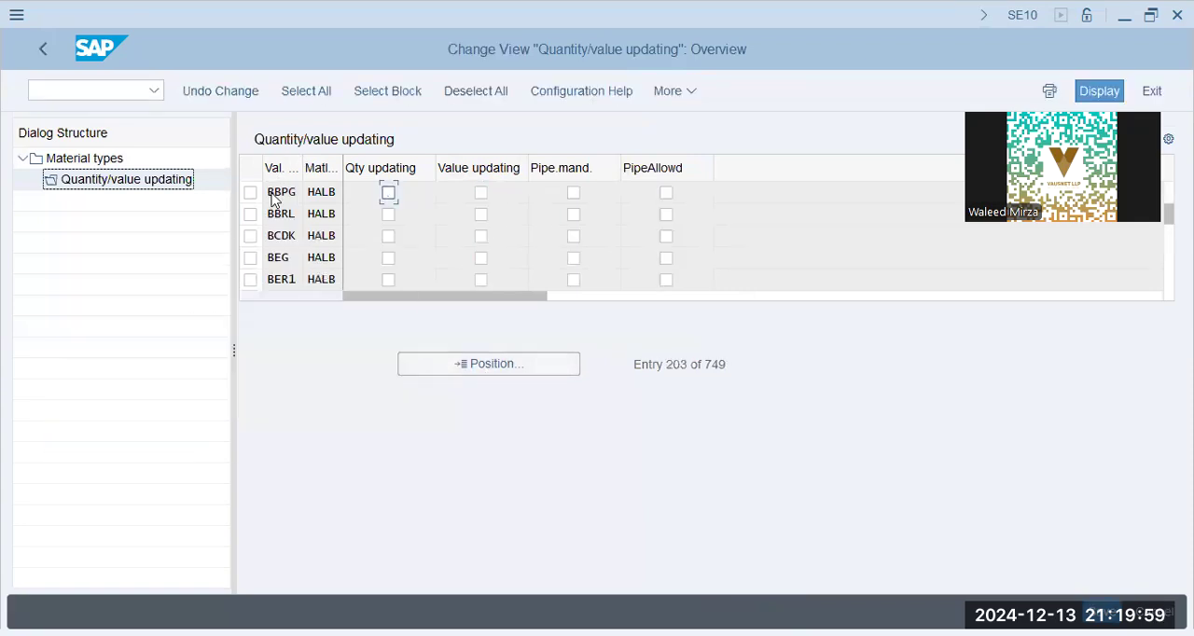
click(480, 192)
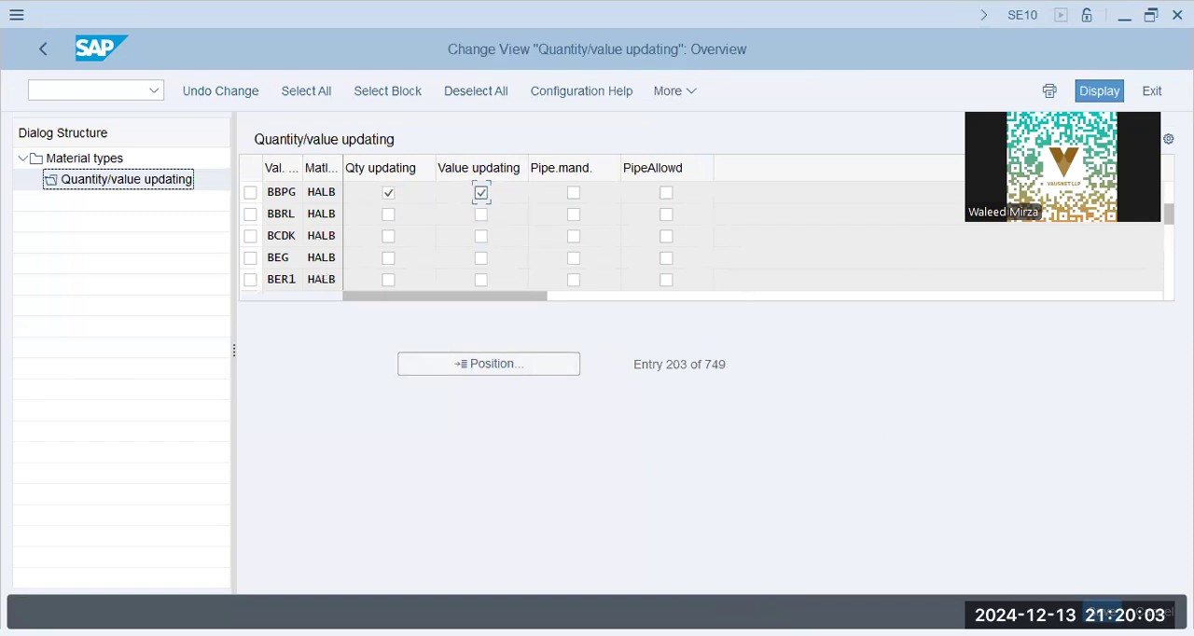
click(1103, 612)
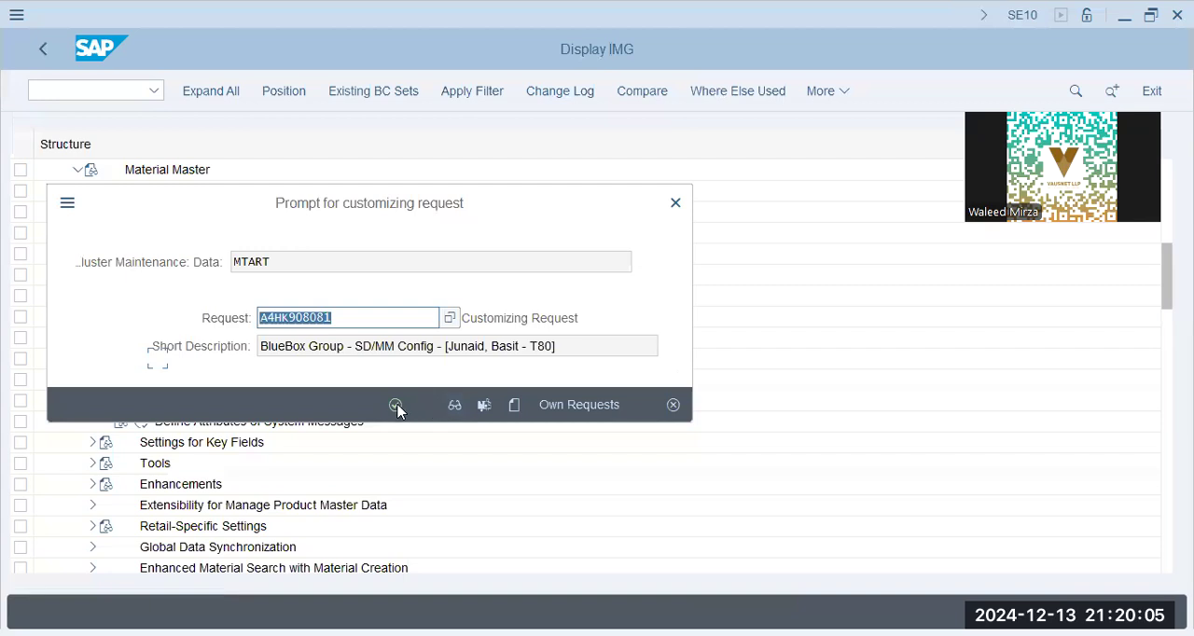
click(396, 406)
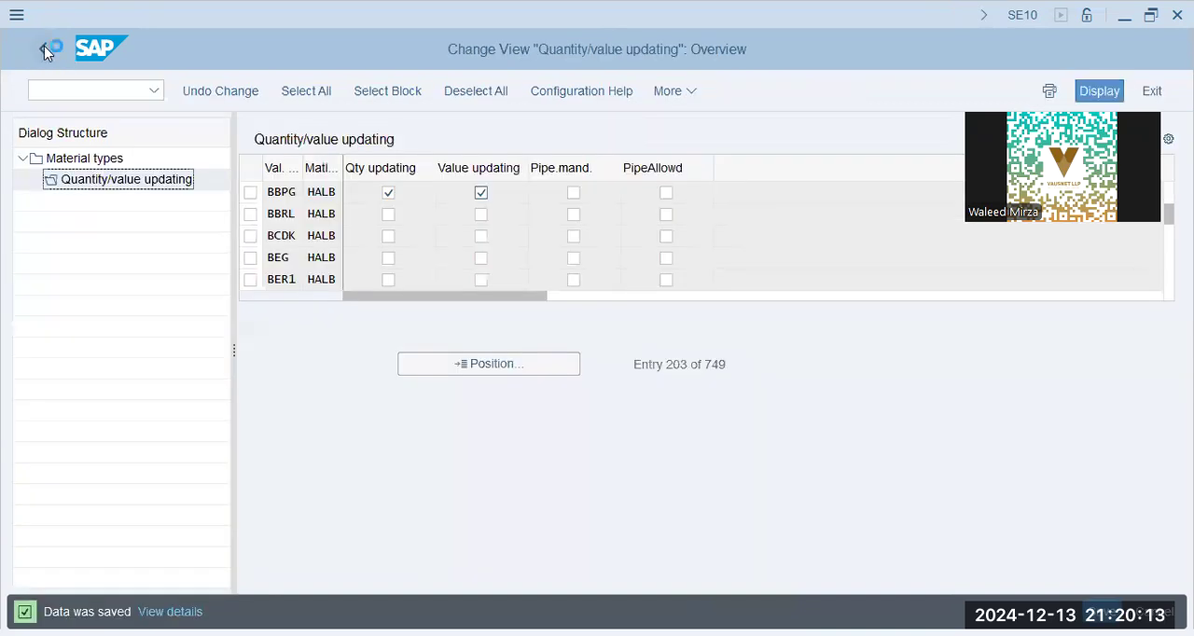
click(44, 49)
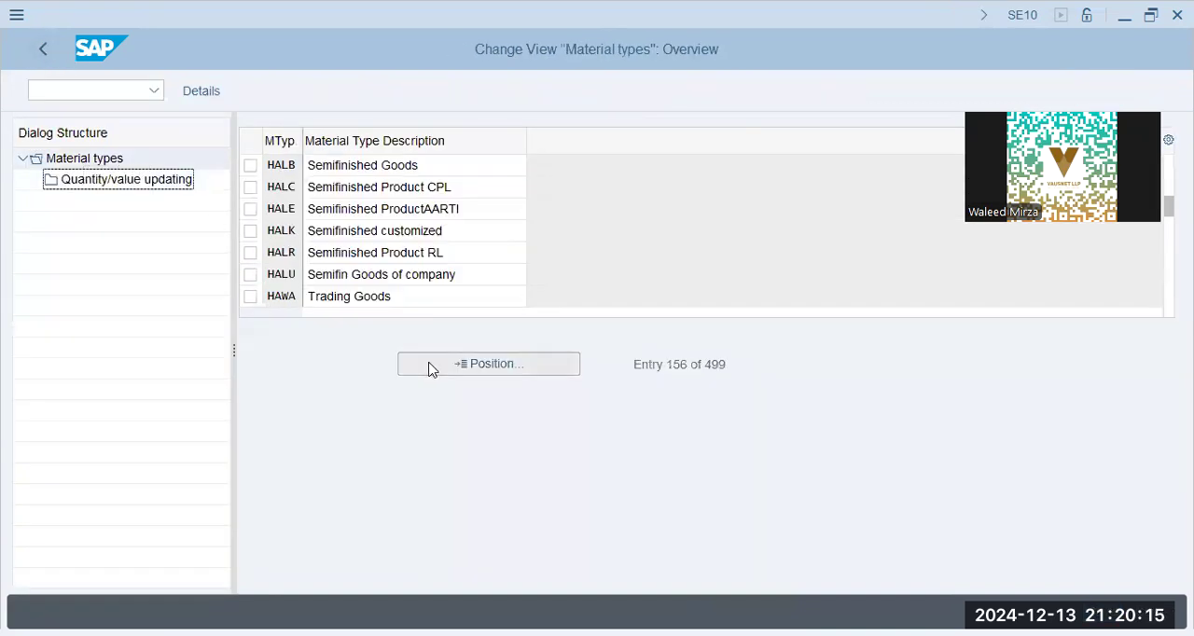
- Find material type FERT, select it and open its quantity/value updating
click(432, 369)
key(Return)
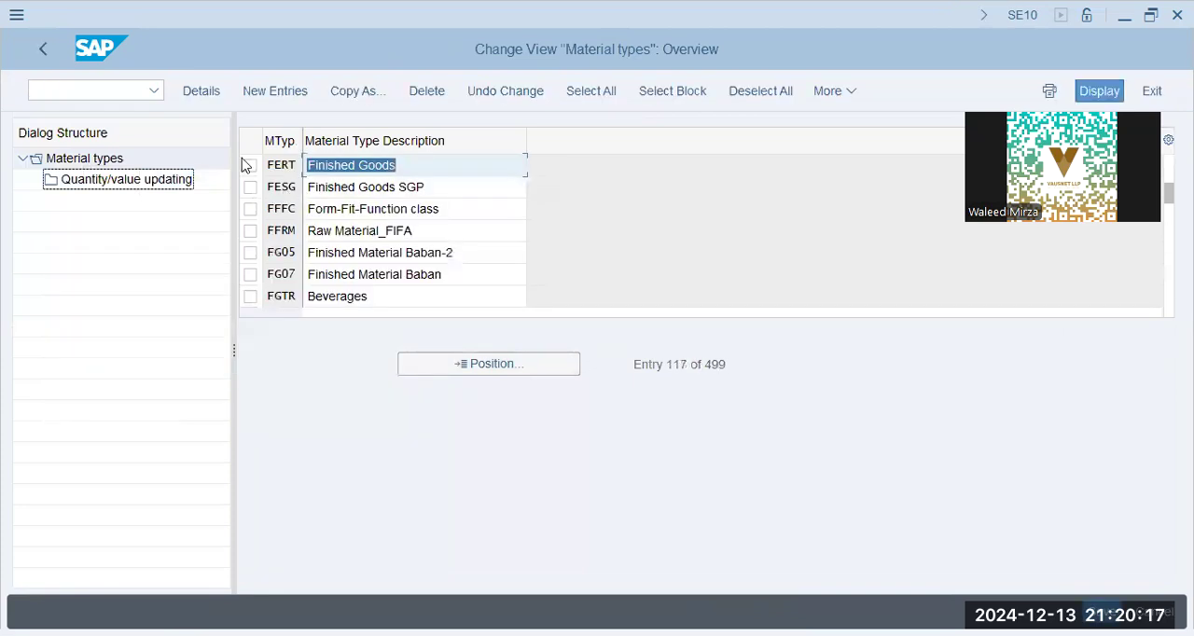
click(252, 166)
double_click(206, 184)
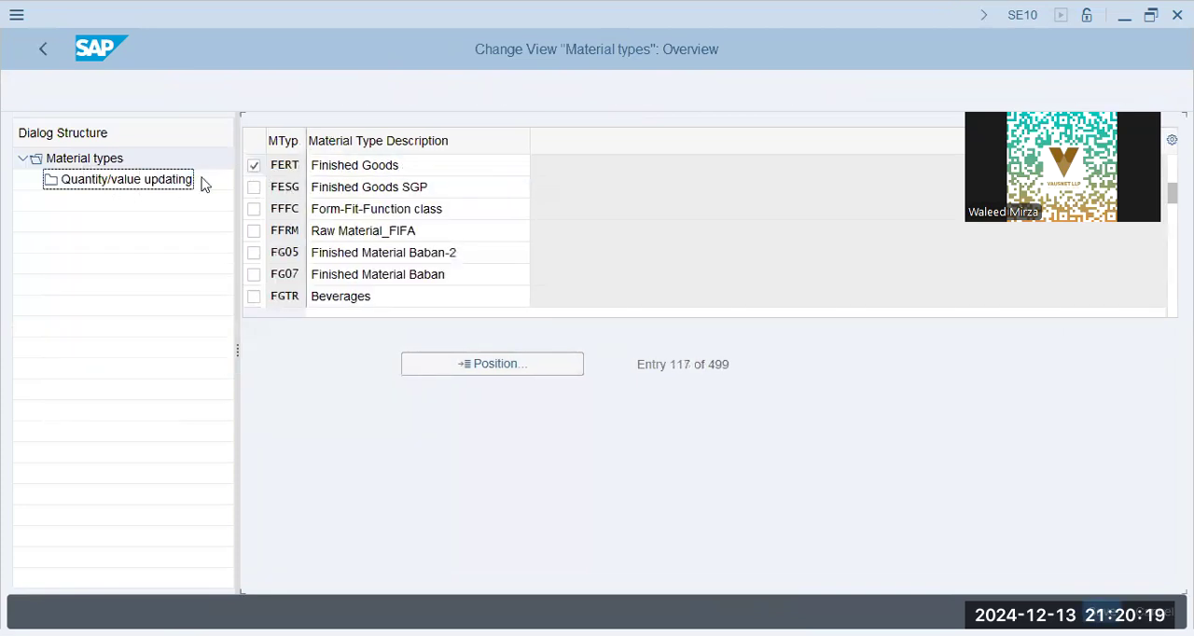
double_click(135, 182)
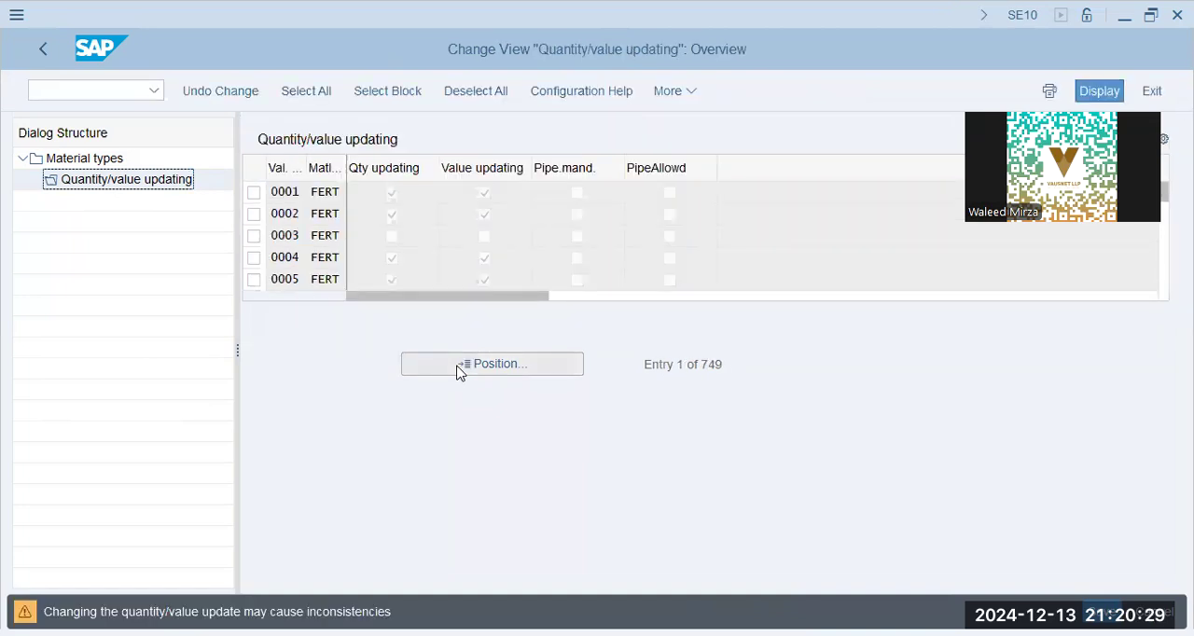
- Activate quantity and value updating for valuation area BBPG under FERT, save it and return to the material types overview
click(458, 370)
text(bbpg)
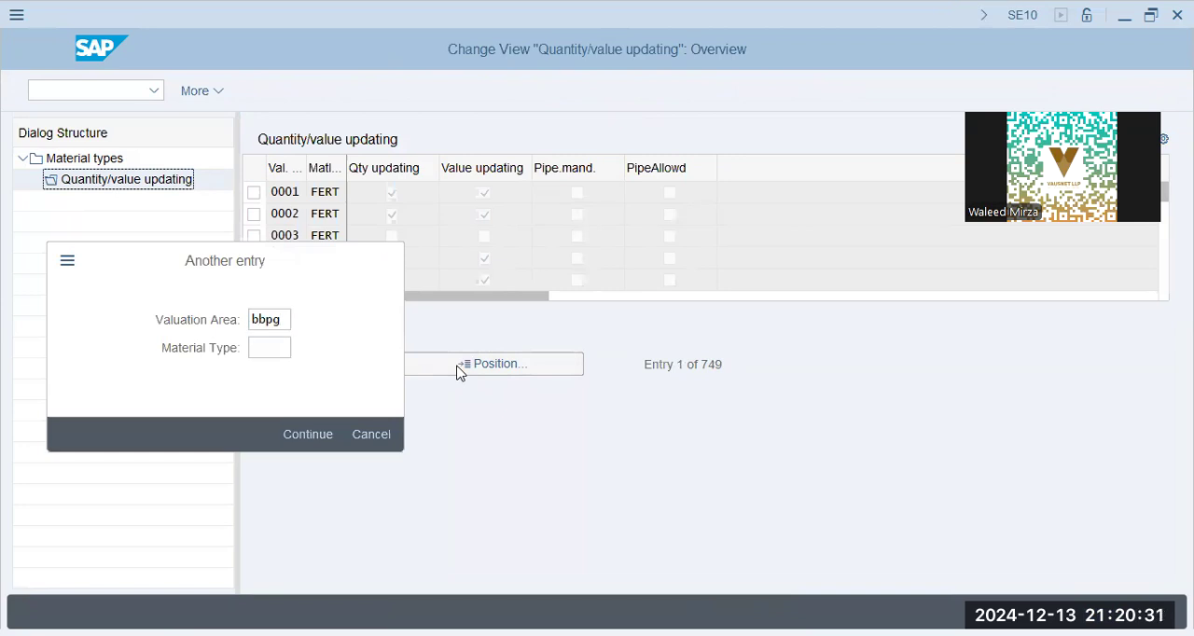
key(Return)
click(392, 192)
click(485, 193)
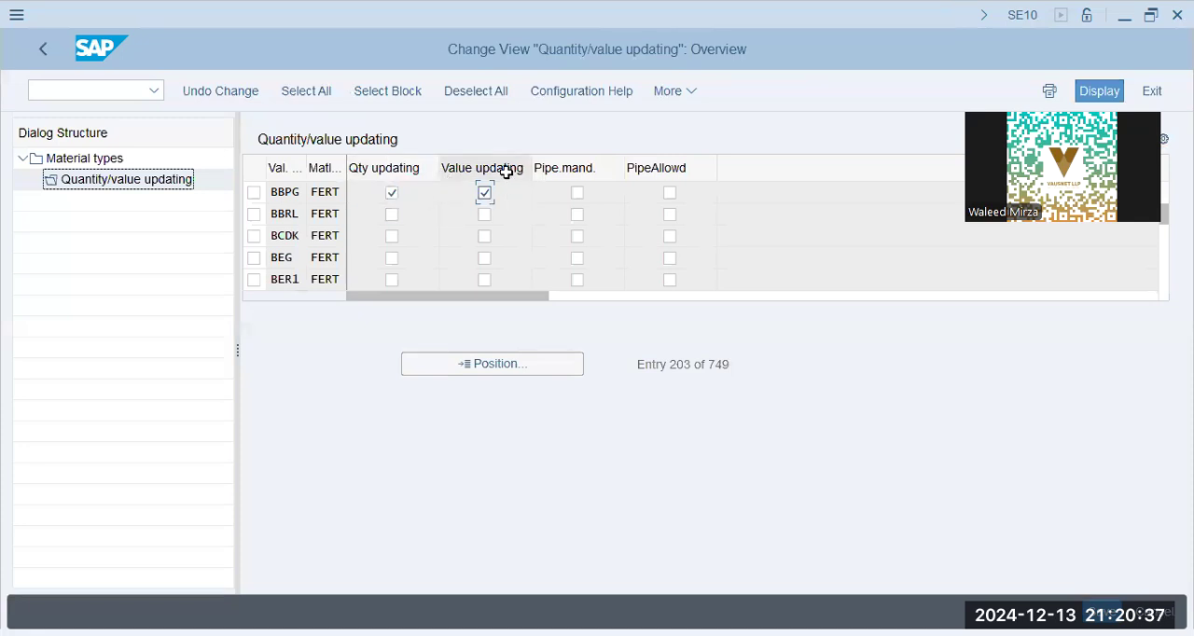
click(1104, 611)
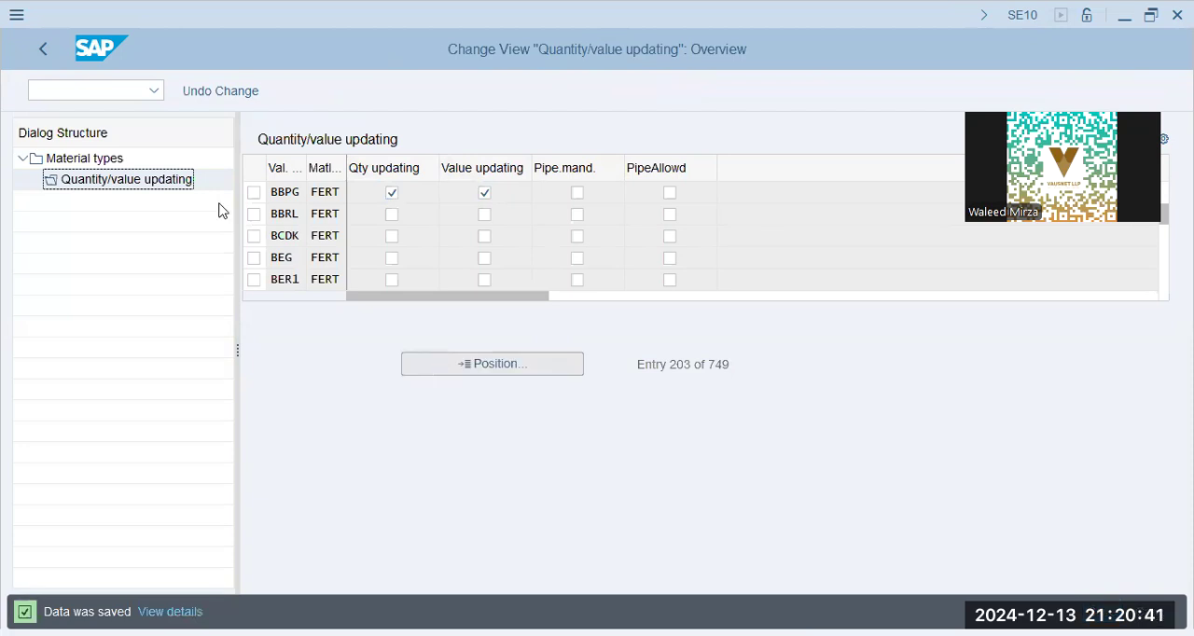
double_click(87, 163)
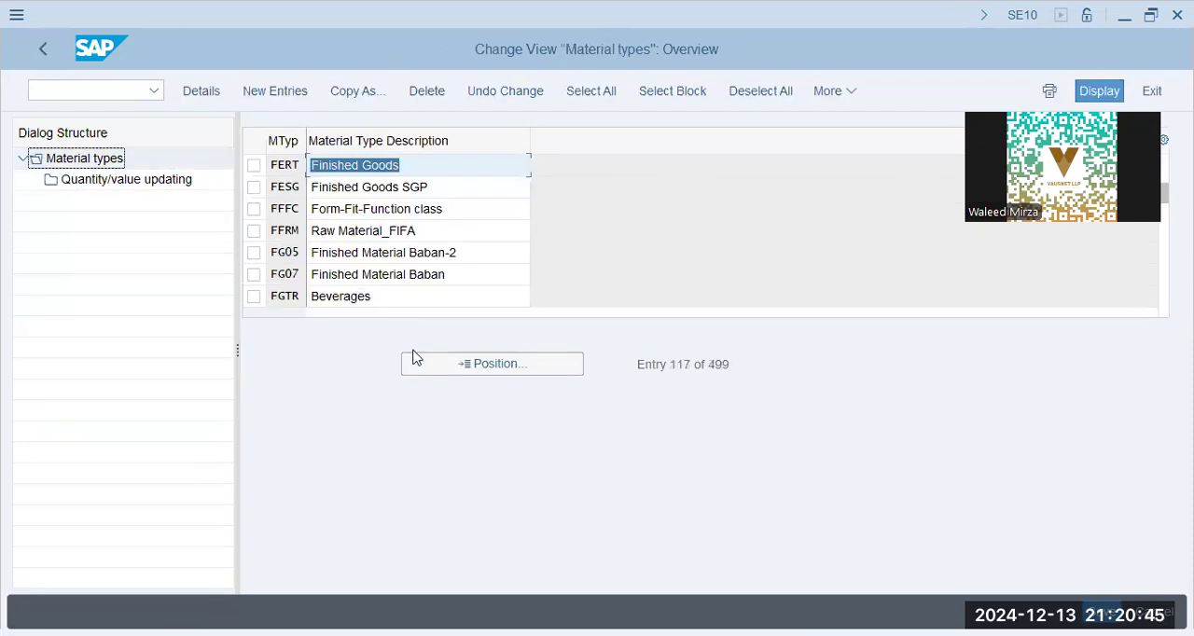
click(442, 373)
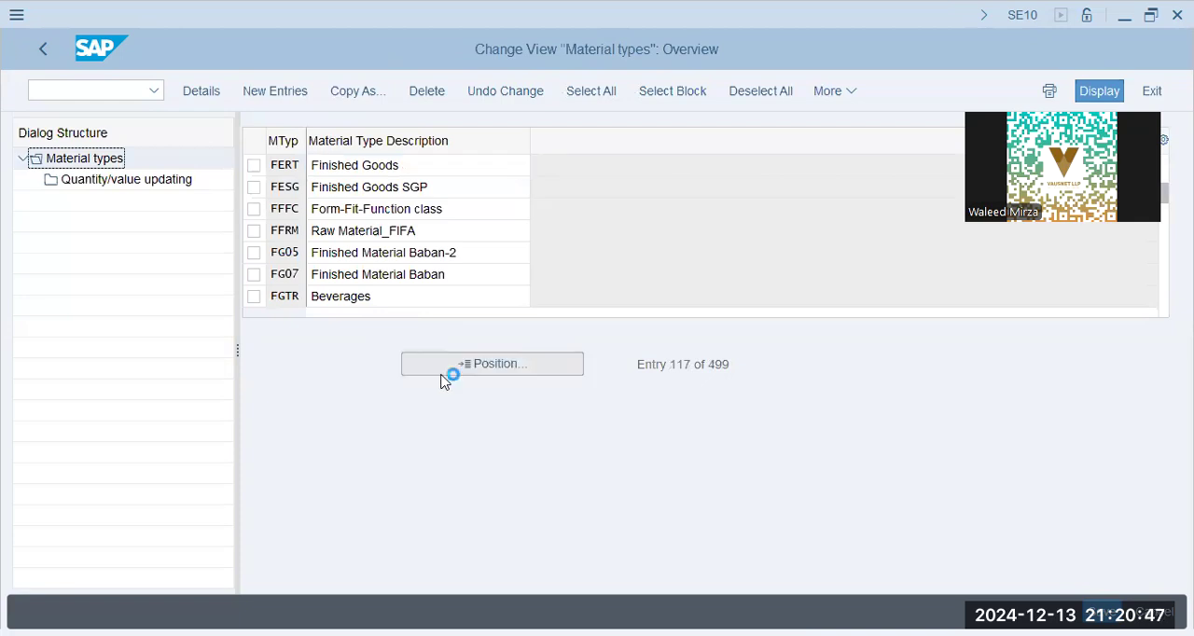
text(p)
key(BackSpace)
key(Escape)
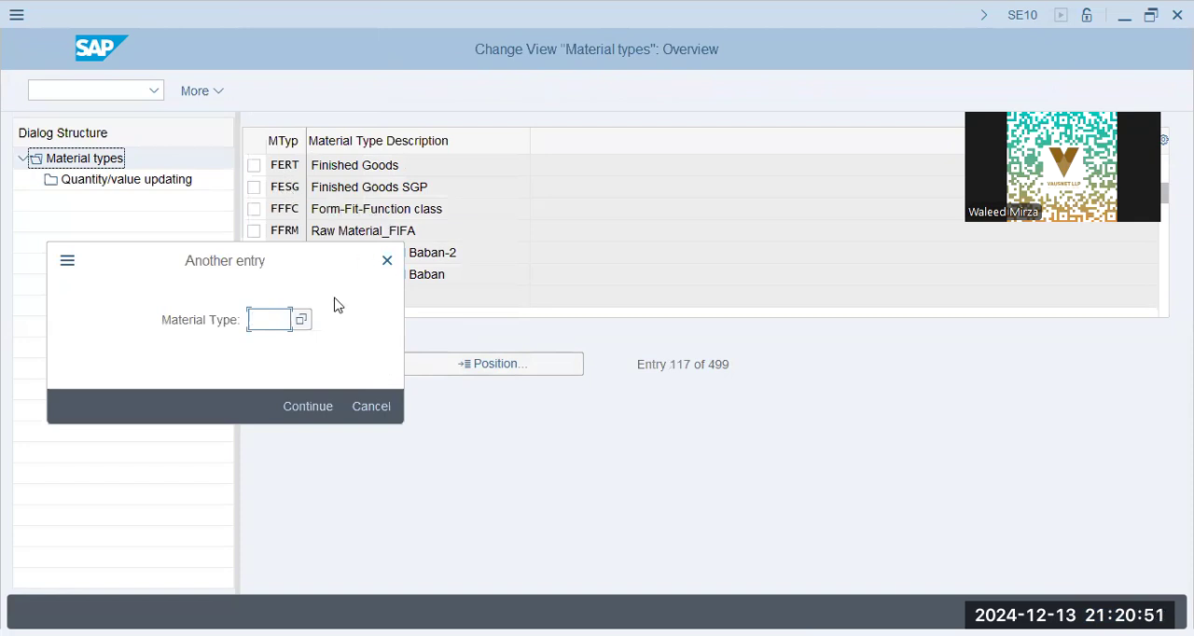
click(372, 406)
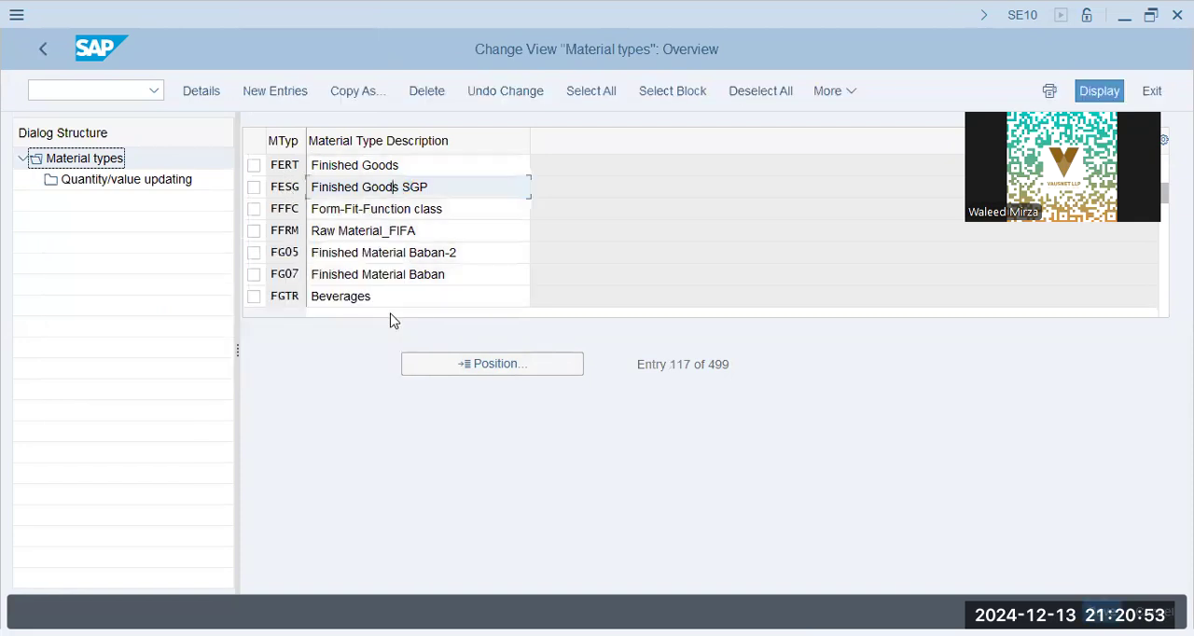
- Return to the IMG and open the number range groups in Define Number Ranges for Each Material Type
click(41, 54)
click(219, 378)
click(214, 405)
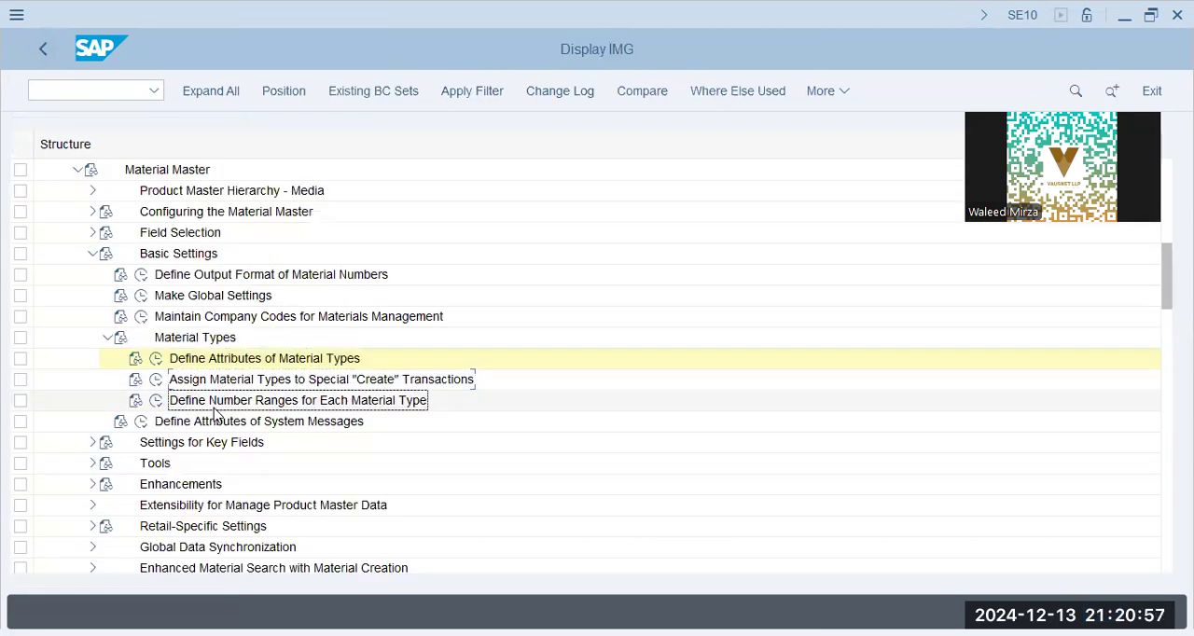
click(158, 407)
click(423, 96)
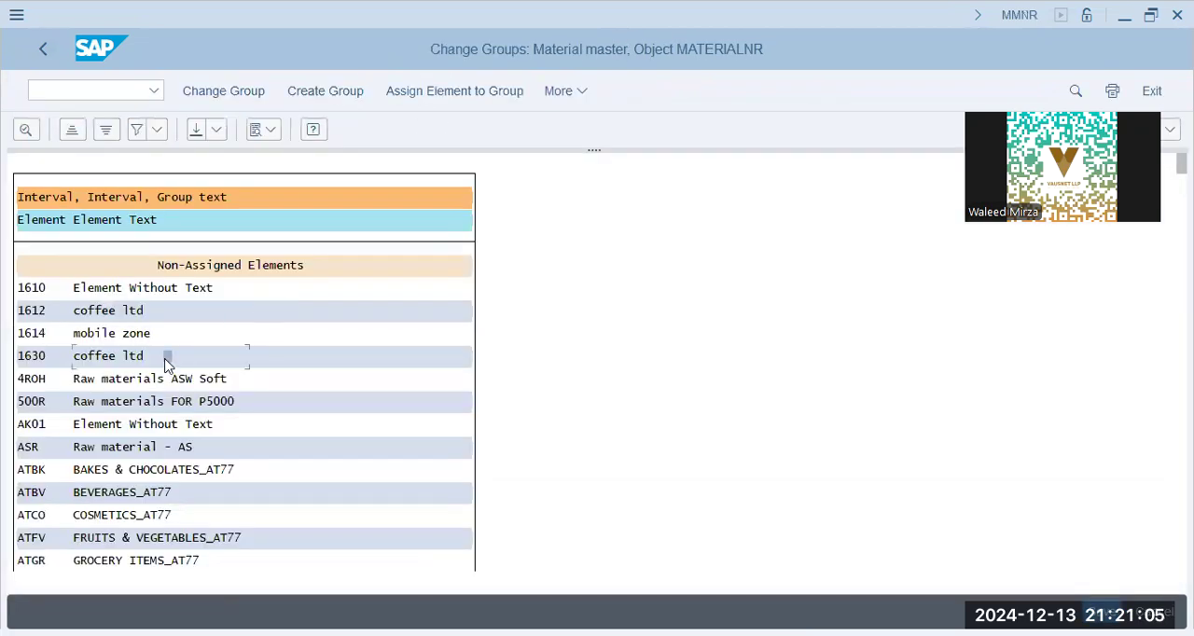
- Search the material master number range groups for ROH and examine the non-assigned elements and the first groups
key(ctrl+f)
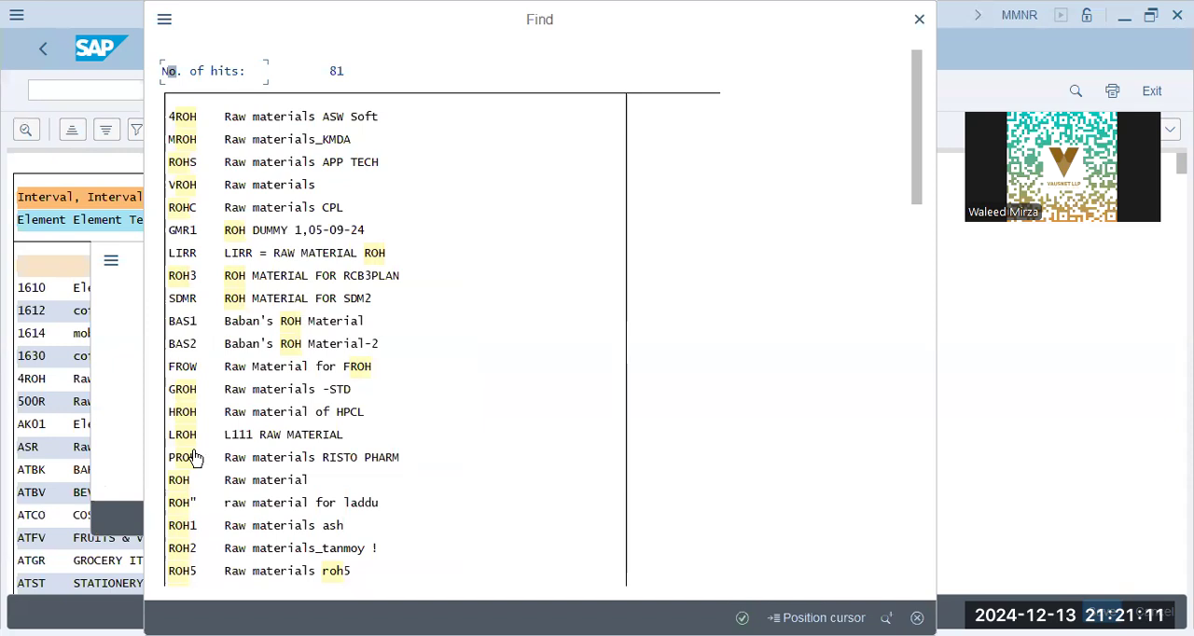
click(260, 481)
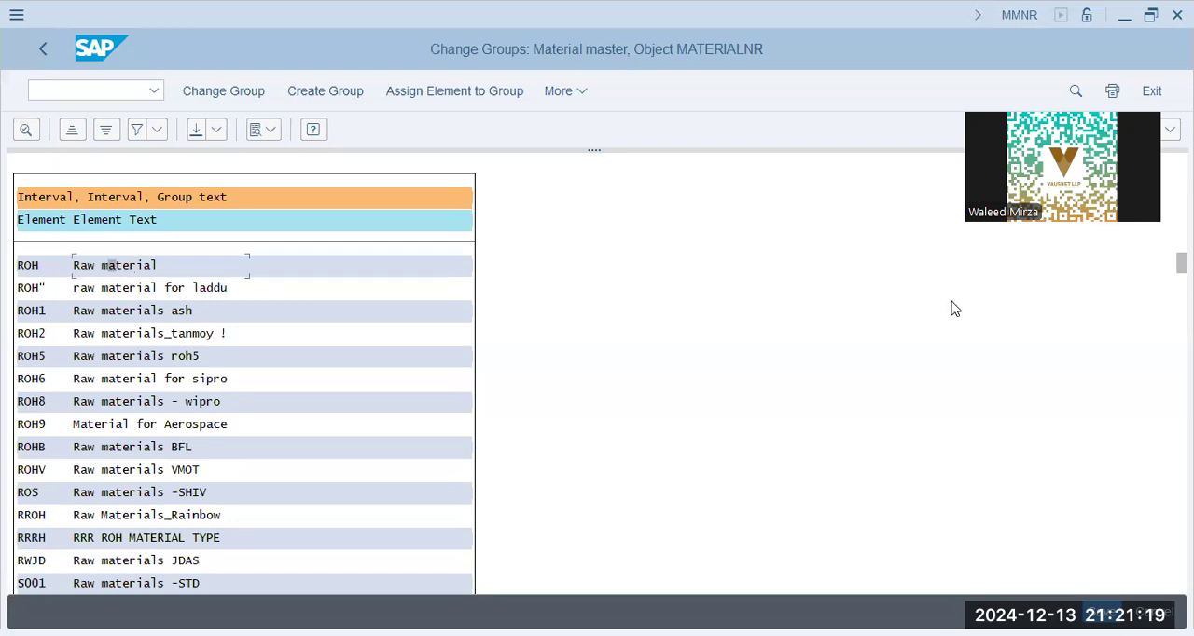
scroll(954, 308, up, 5)
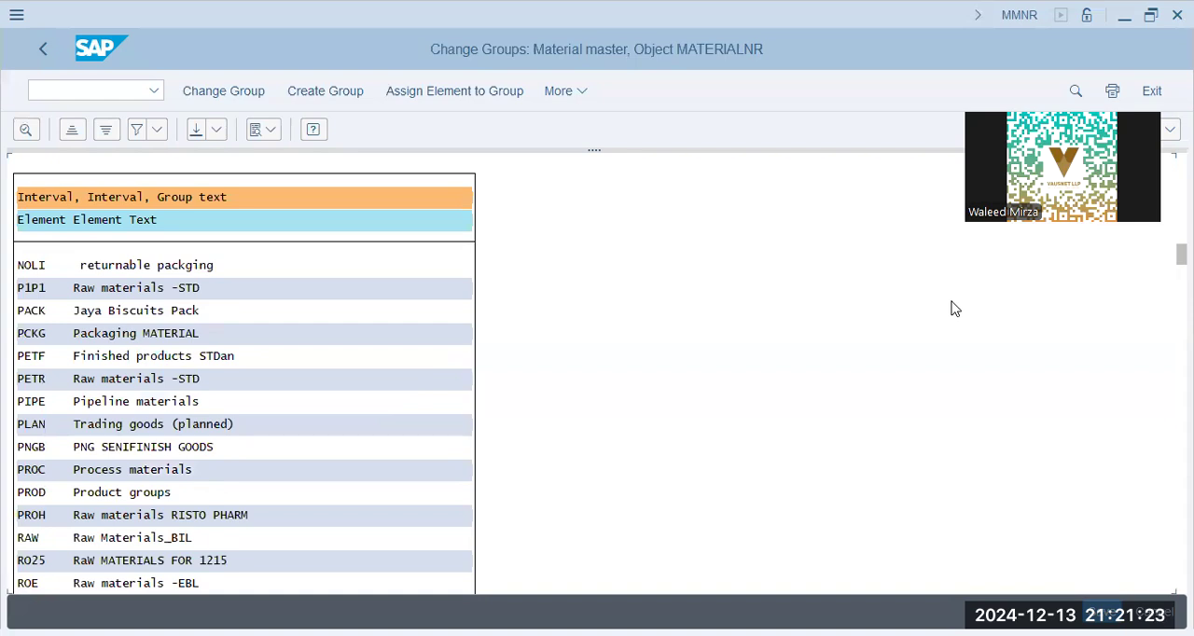
scroll(954, 308, up, 10)
scroll(953, 308, up, 15)
scroll(954, 308, up, 5)
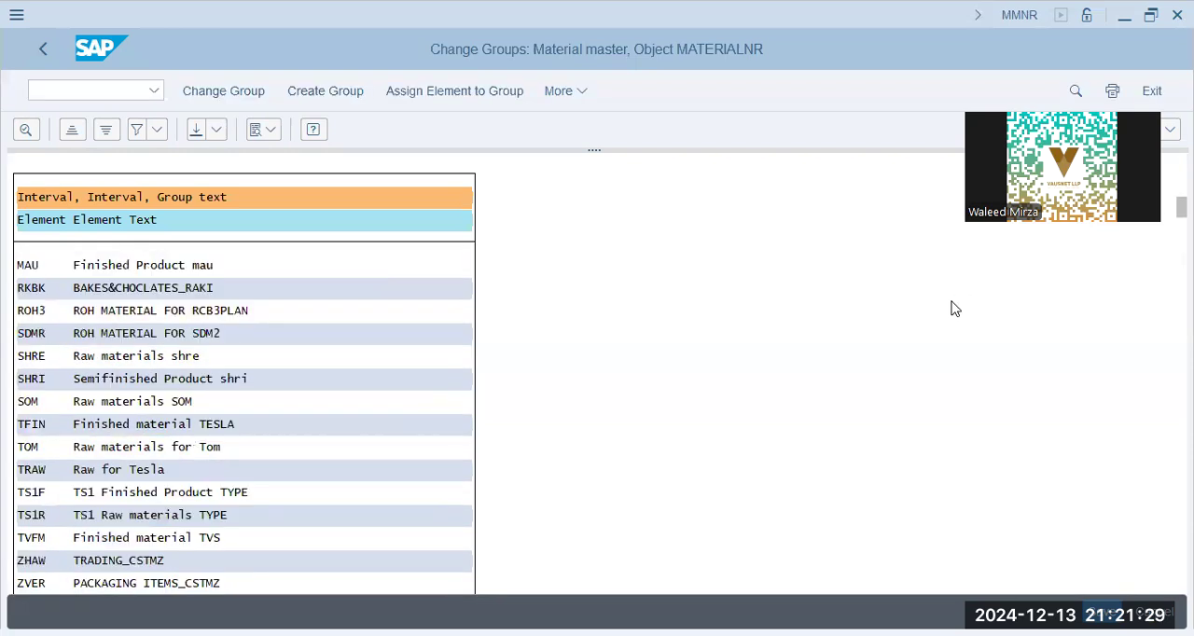
scroll(955, 309, down, 5)
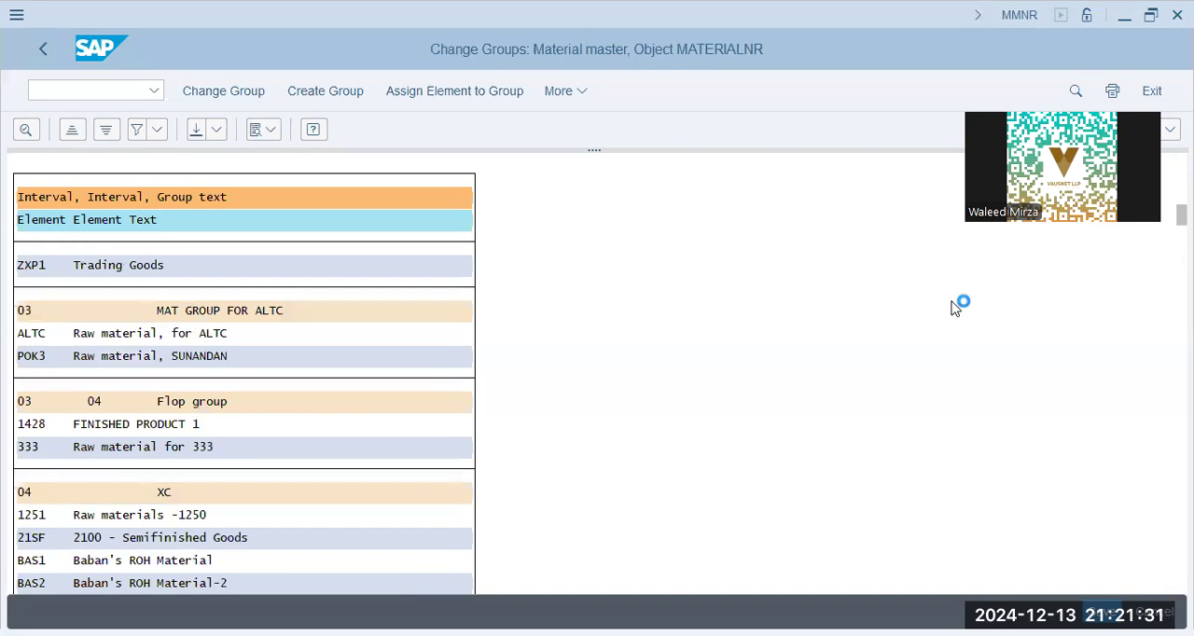
scroll(953, 309, down, 5)
scroll(953, 309, up, 5)
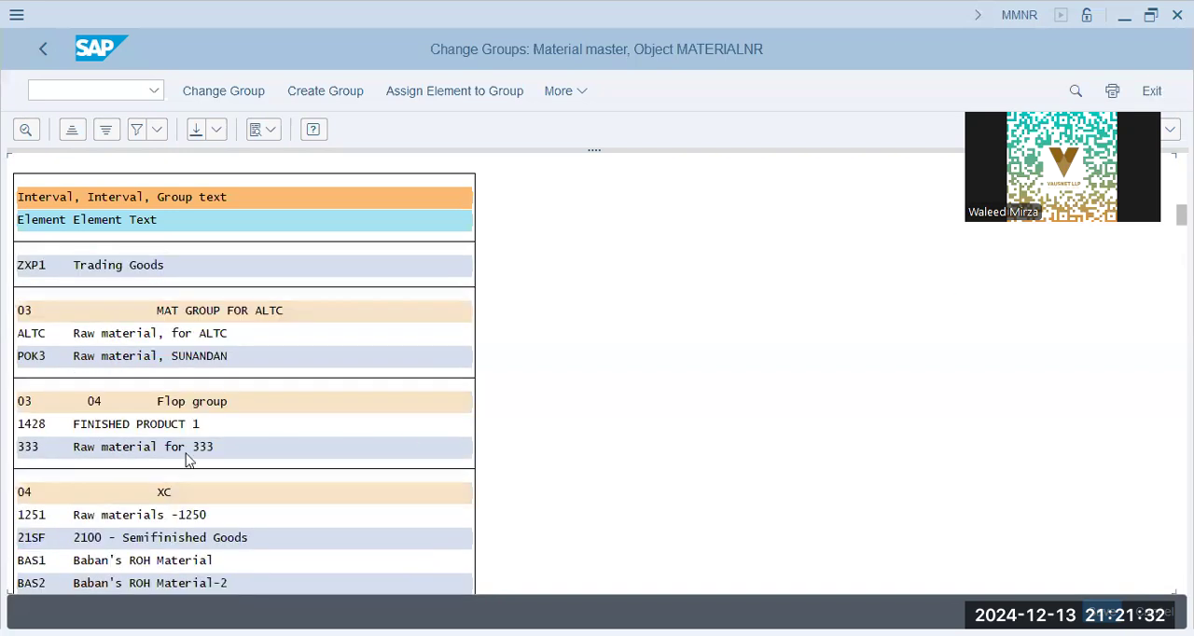
click(31, 497)
scroll(42, 488, up, 5)
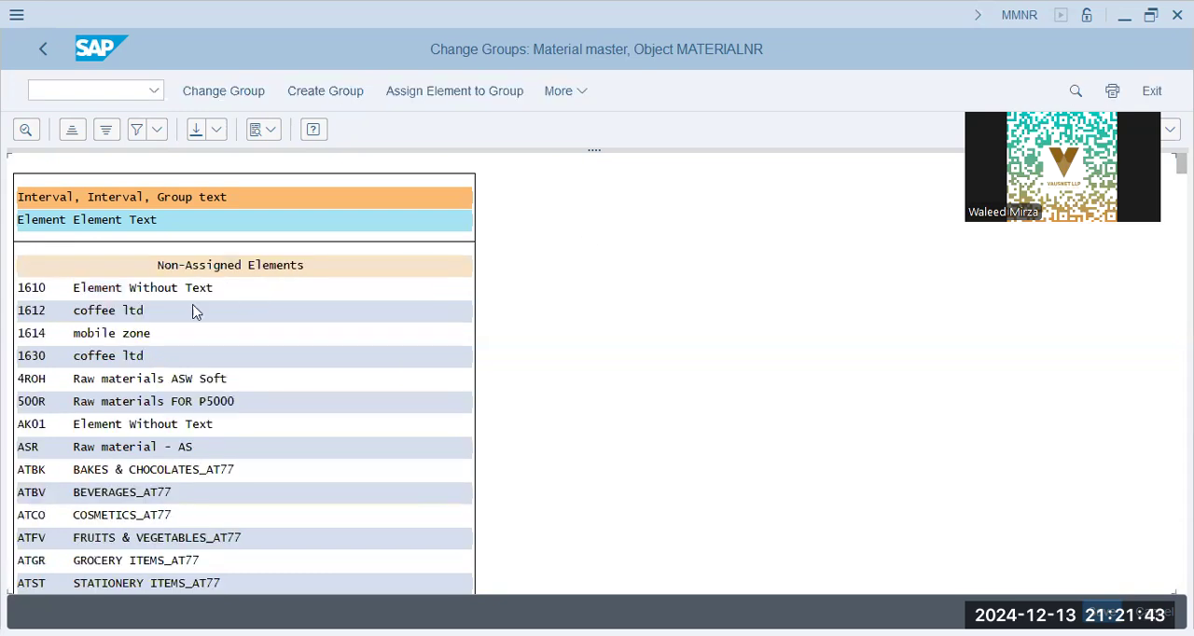
- Assign the non-assigned element 1614 (mobile zone) to the number range group 1411 GOUPR and save the change
click(117, 335)
click(457, 94)
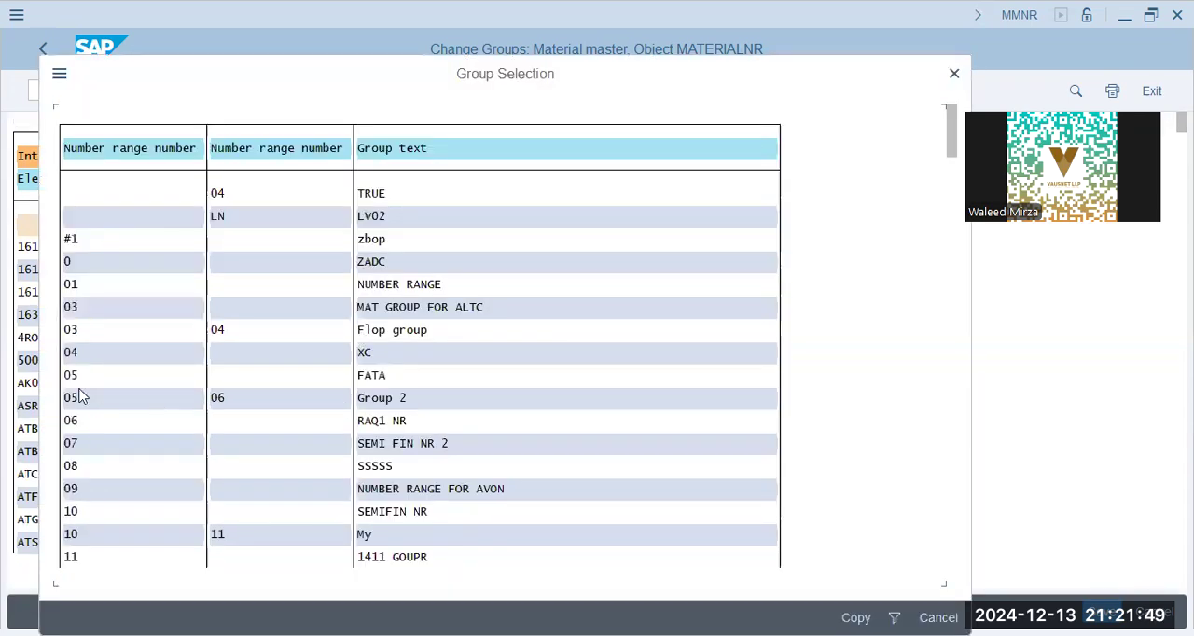
click(382, 492)
click(382, 560)
double_click(388, 561)
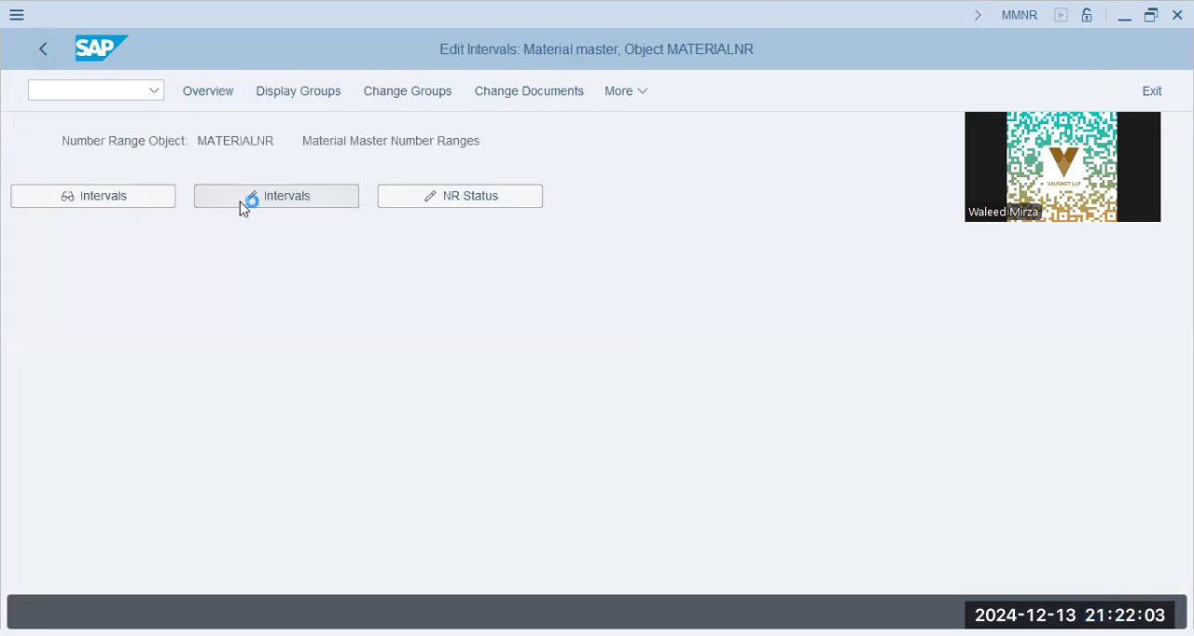
- Open the material master number range intervals, examine the from number, to number and status of interval 04, and return to the IMG
click(239, 202)
click(108, 312)
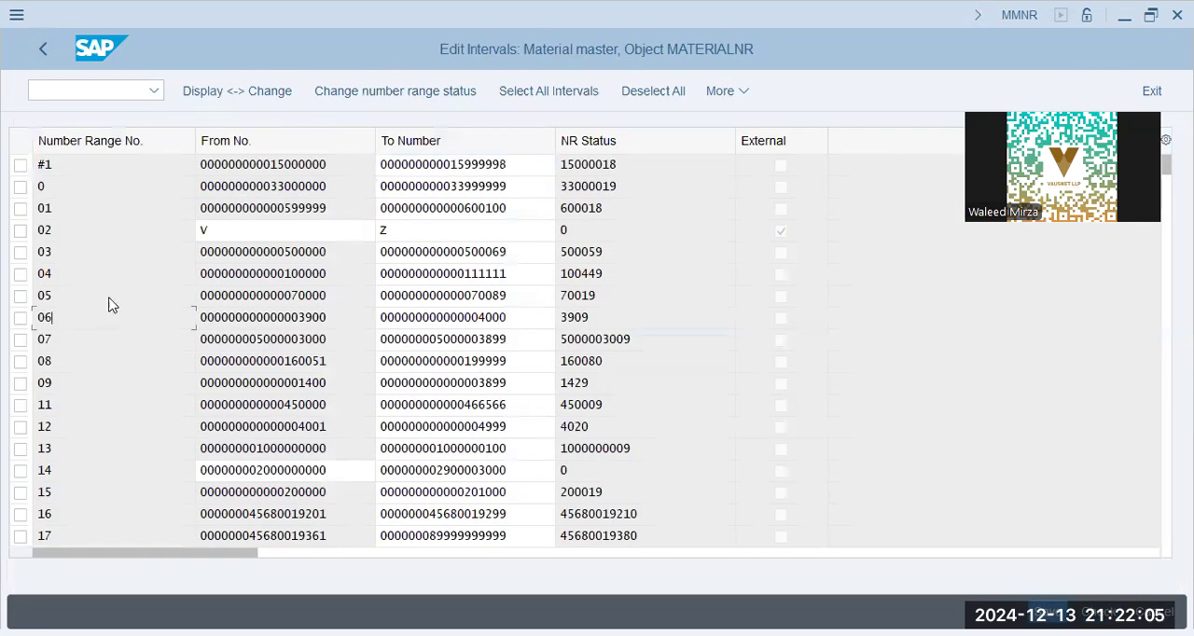
click(73, 380)
key(Page_Down)
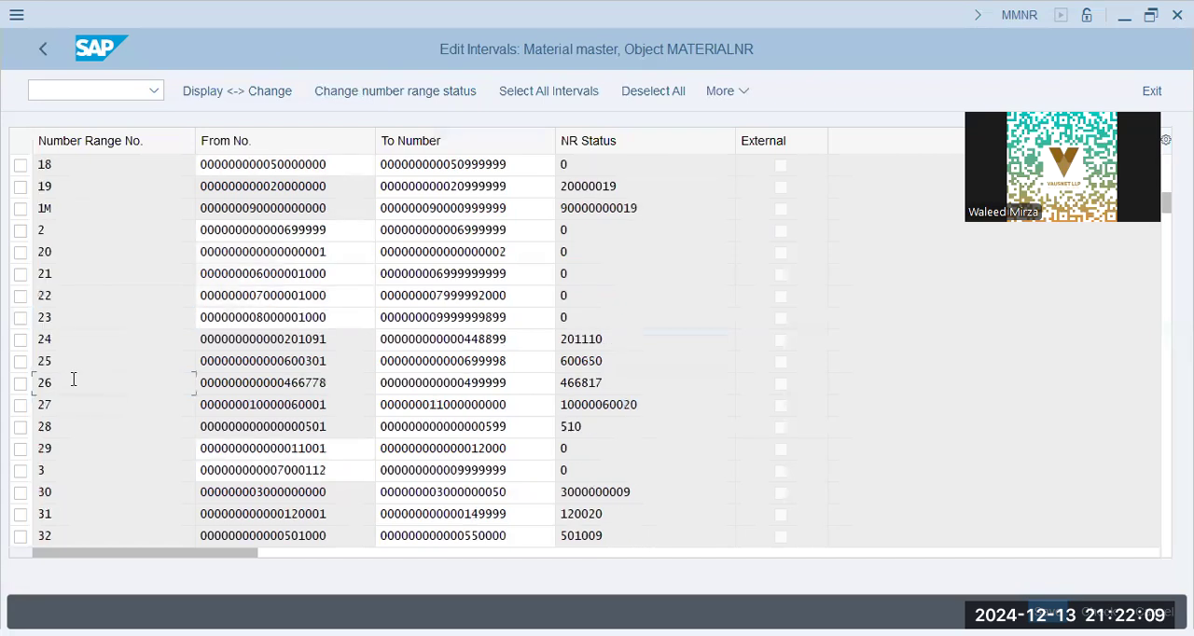
key(Page_Up)
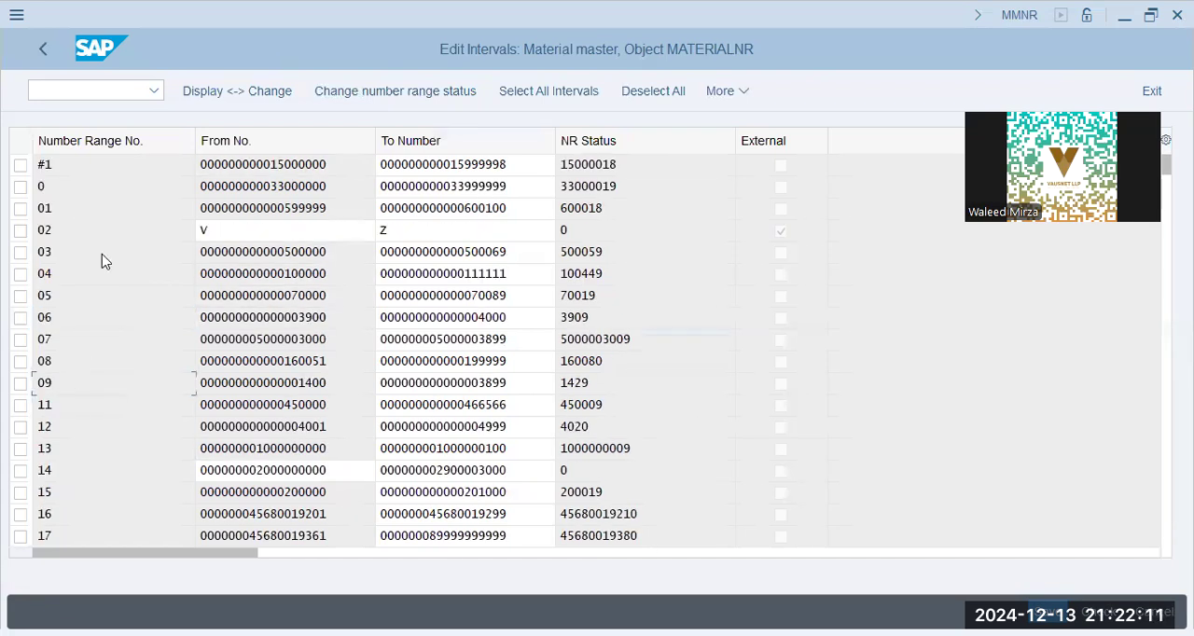
double_click(339, 275)
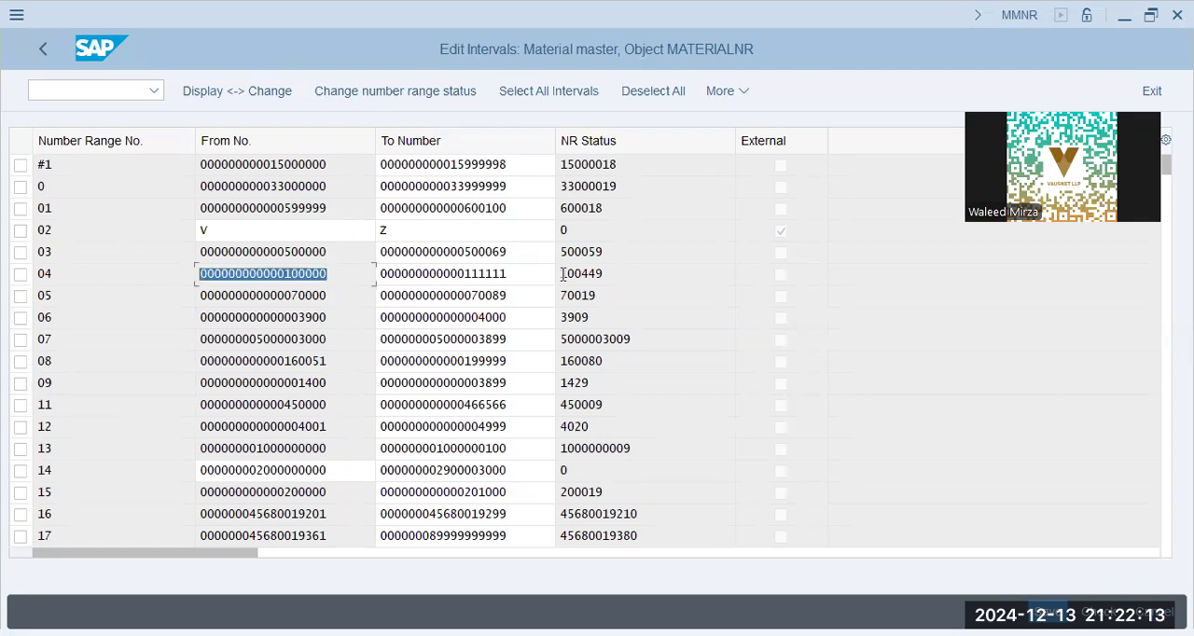
drag(535, 278, 338, 259)
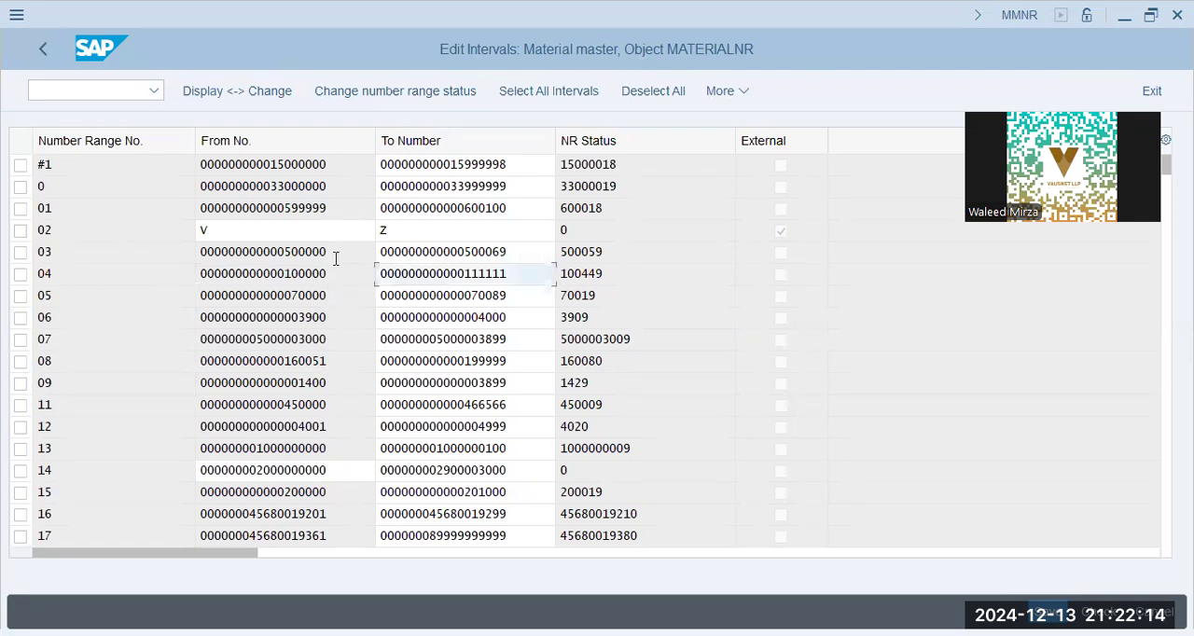
double_click(584, 275)
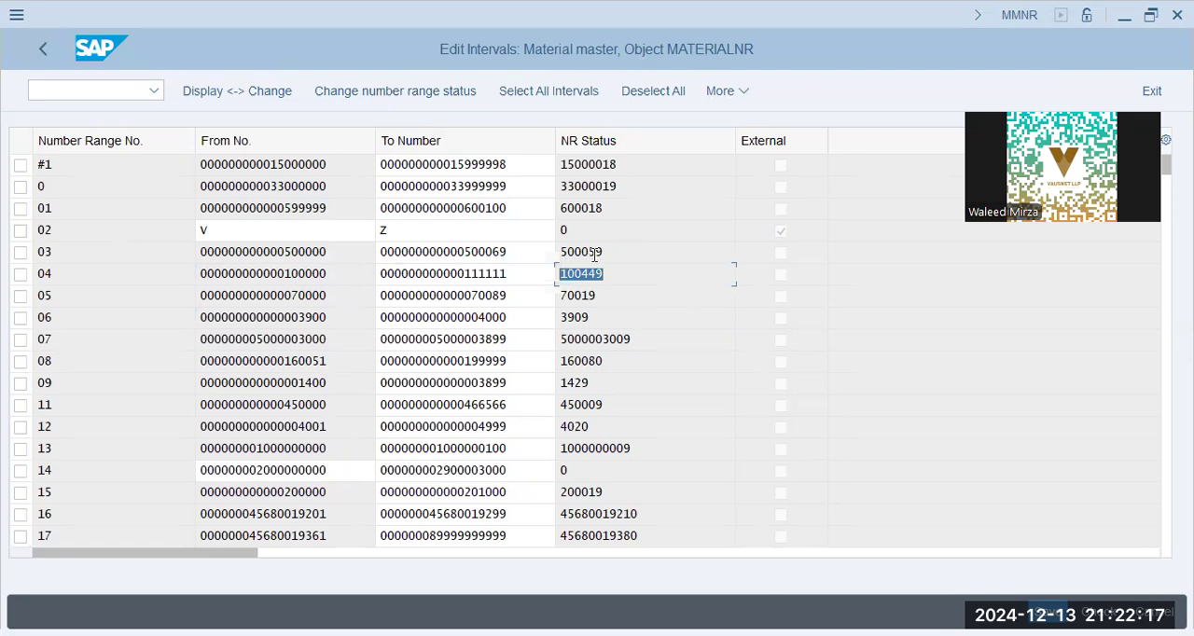
click(628, 274)
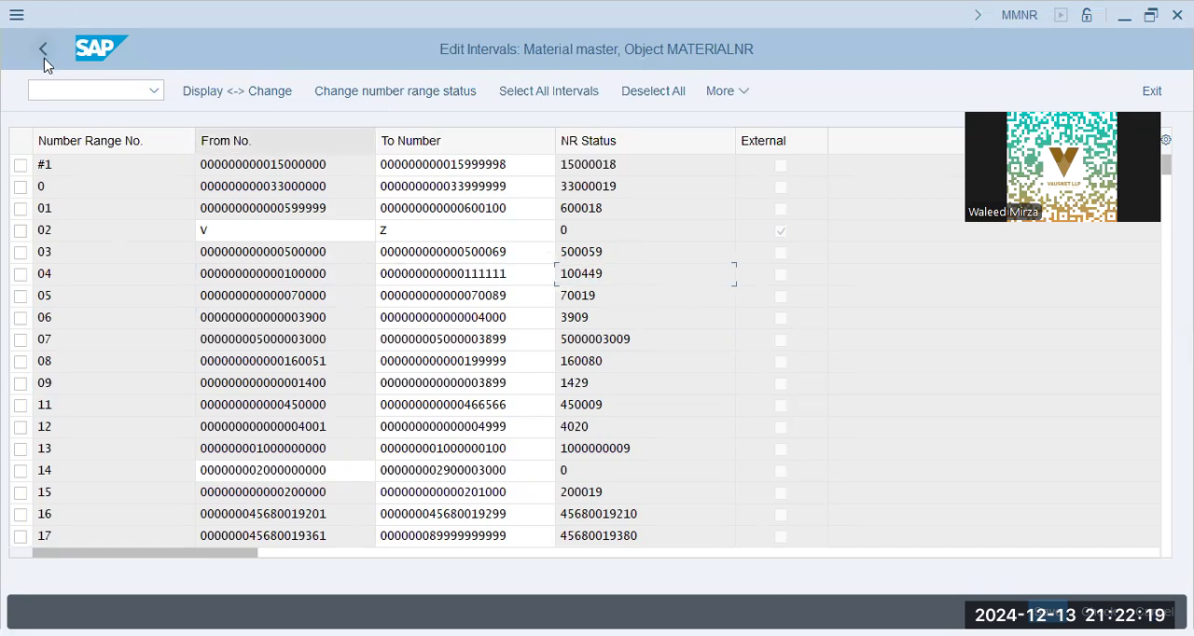
click(47, 51)
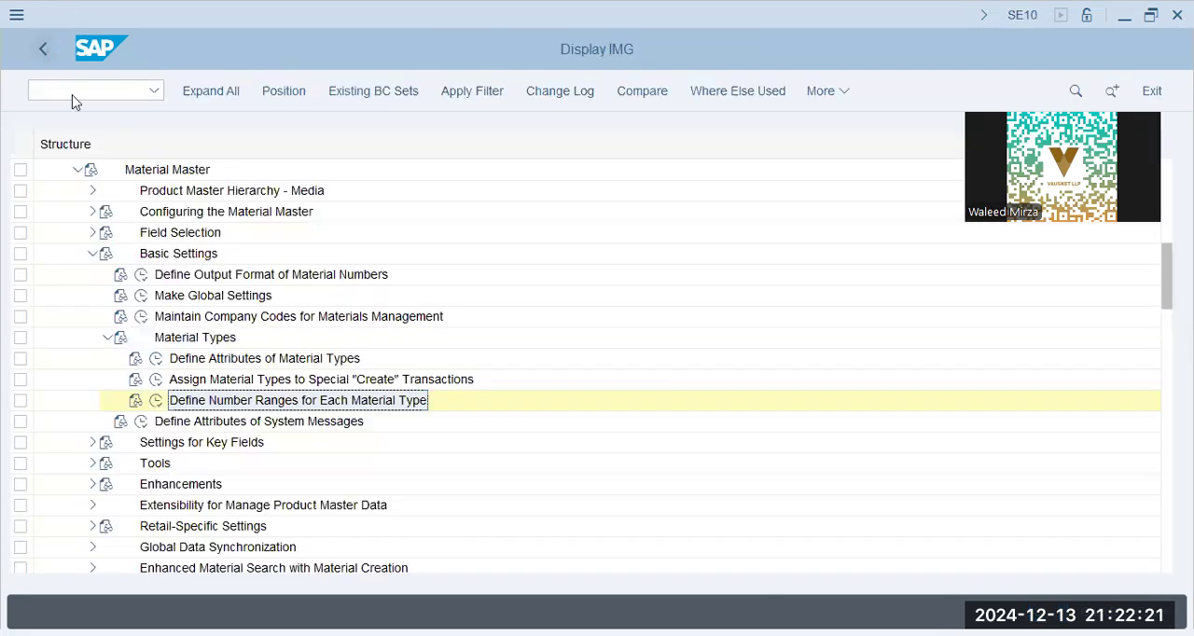
- Collapse Material Types, expand Settings for Key Fields and open Define Material Groups
click(108, 338)
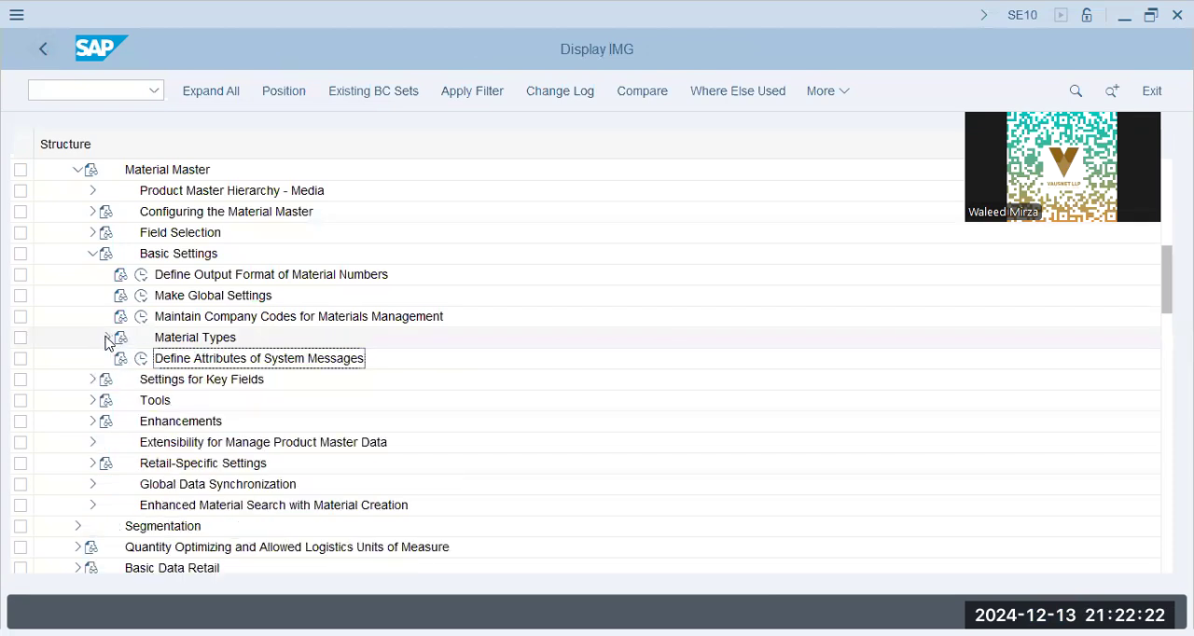
click(91, 380)
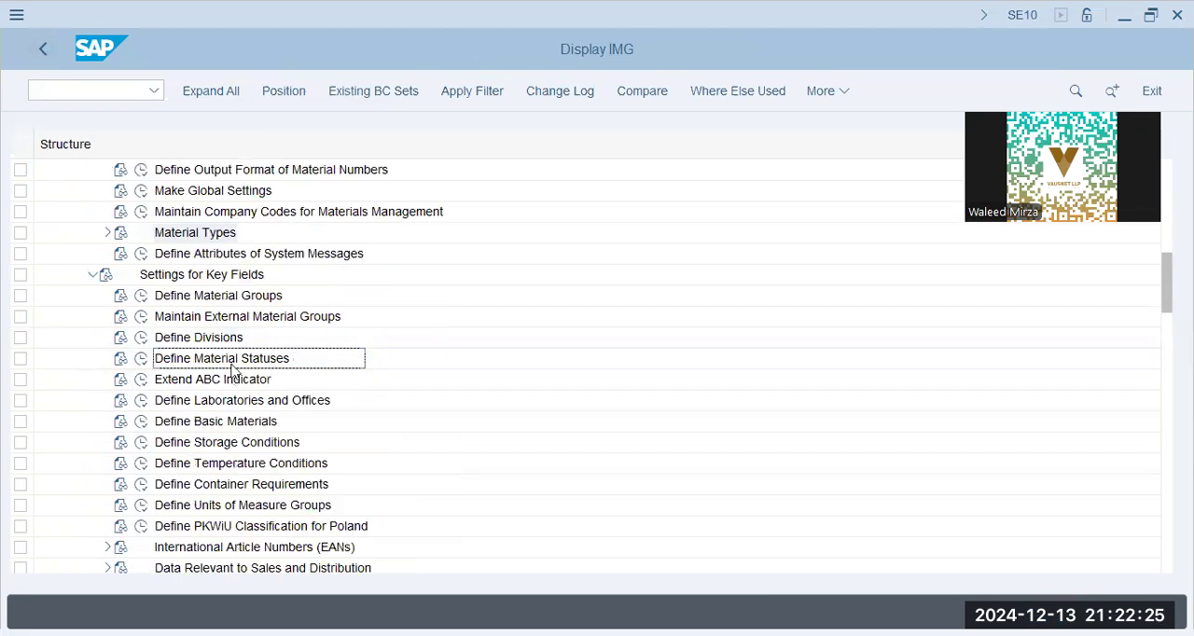
click(238, 295)
click(141, 296)
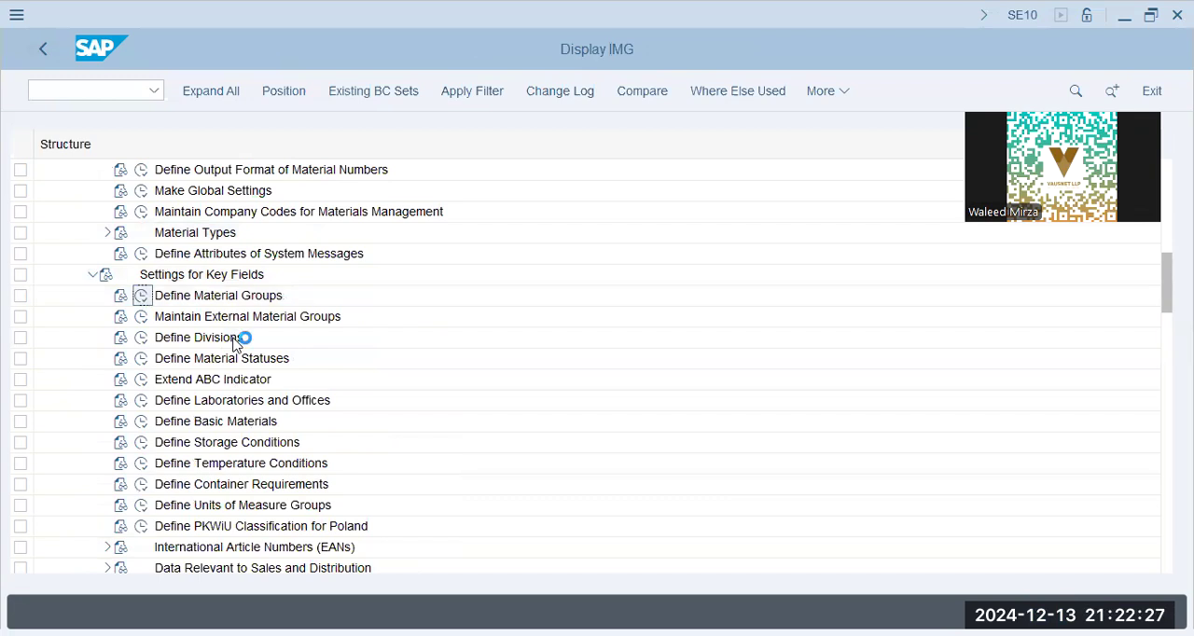
click(191, 279)
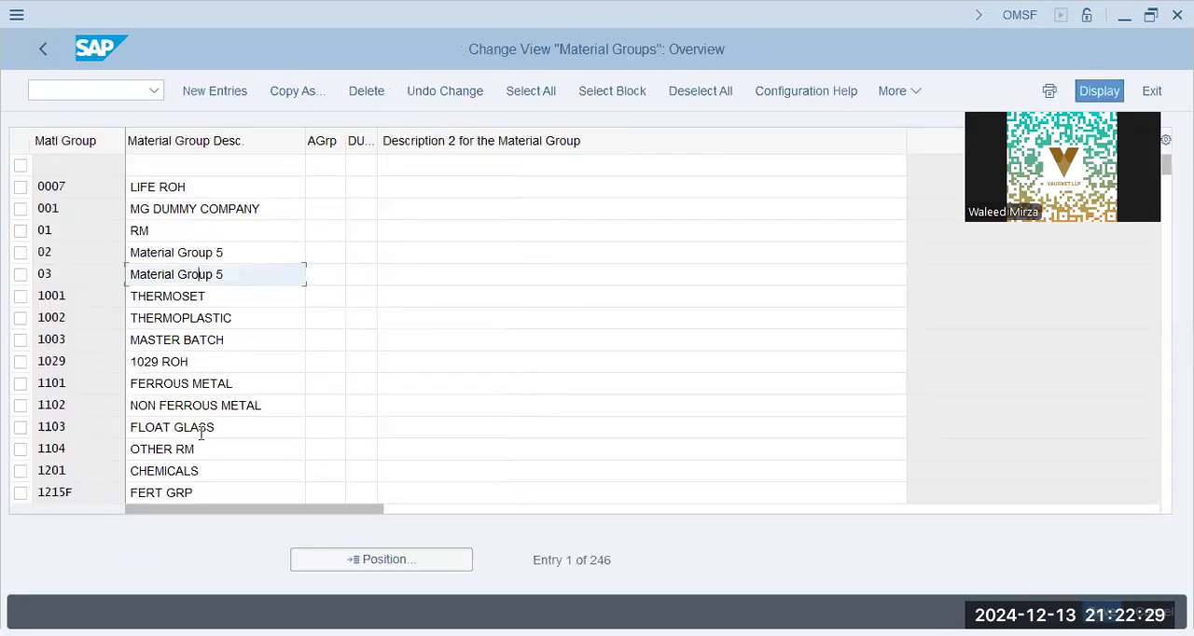
- Jump to the material groups starting with b and look over the BBRL entries
click(199, 185)
click(355, 567)
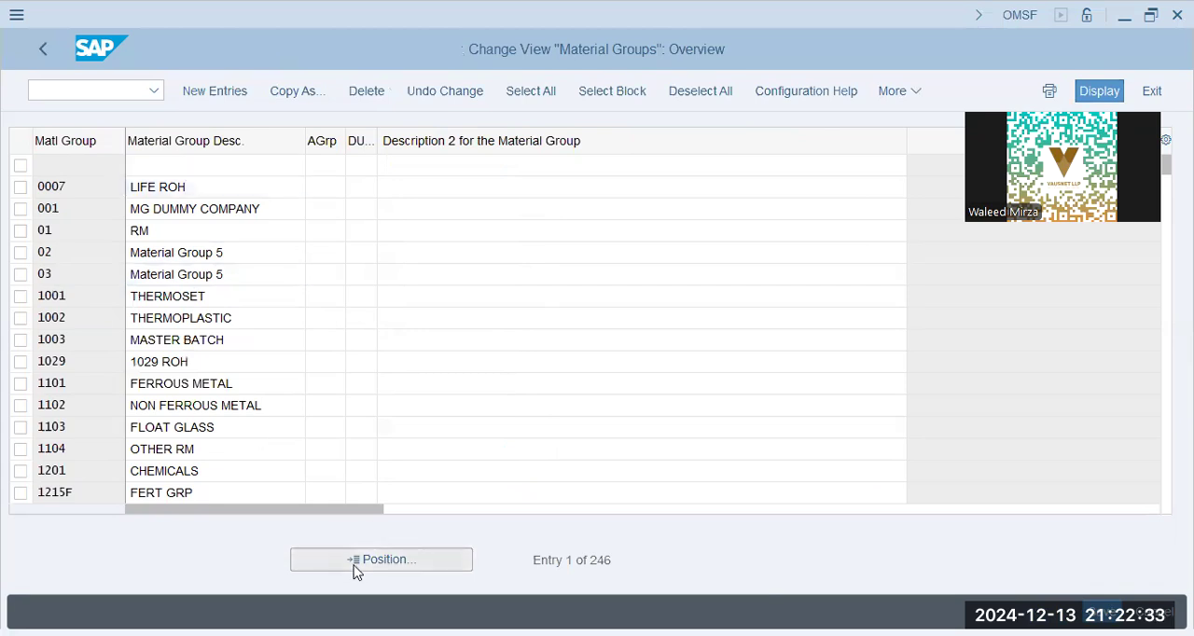
text(b)
key(Return)
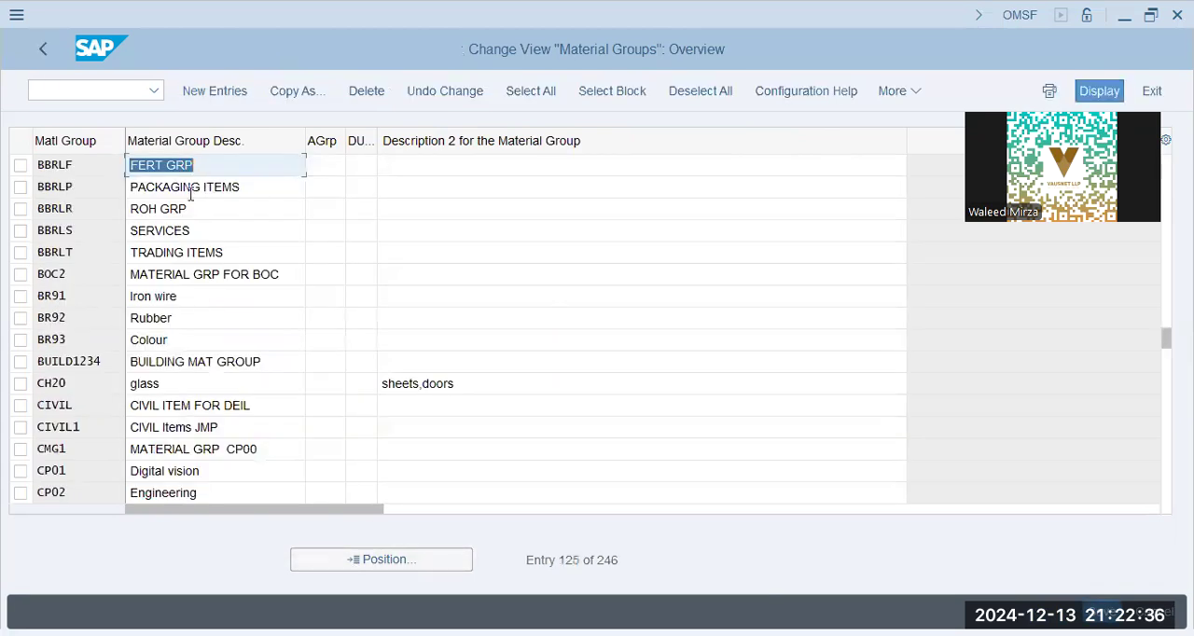
click(191, 189)
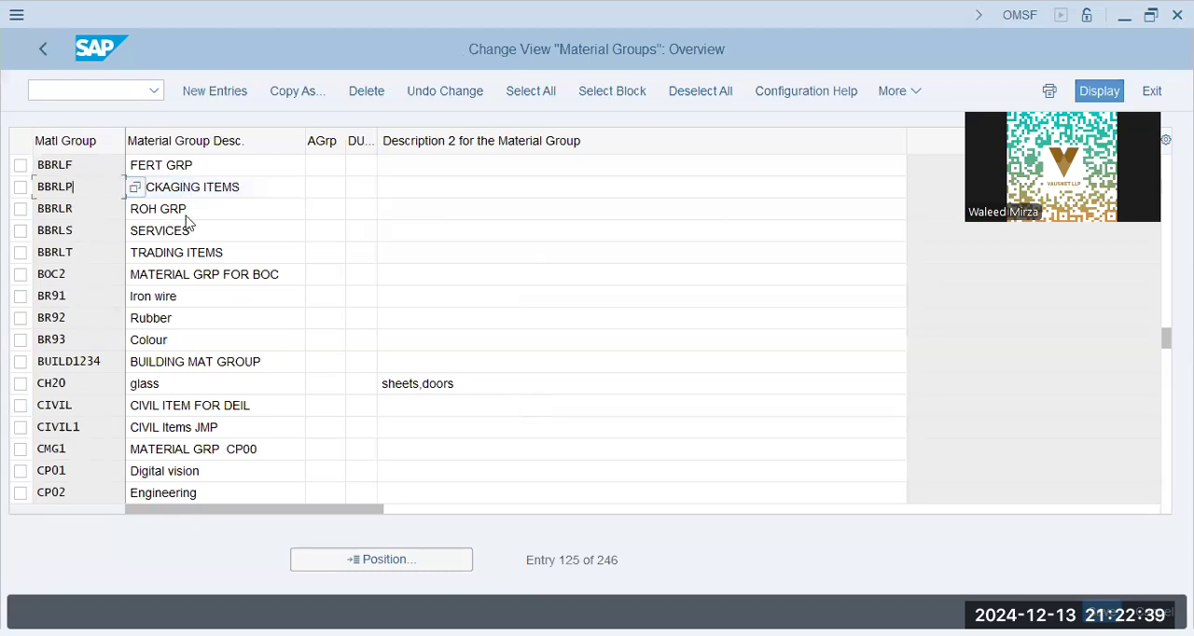
click(192, 215)
click(212, 272)
click(214, 298)
click(210, 347)
click(202, 386)
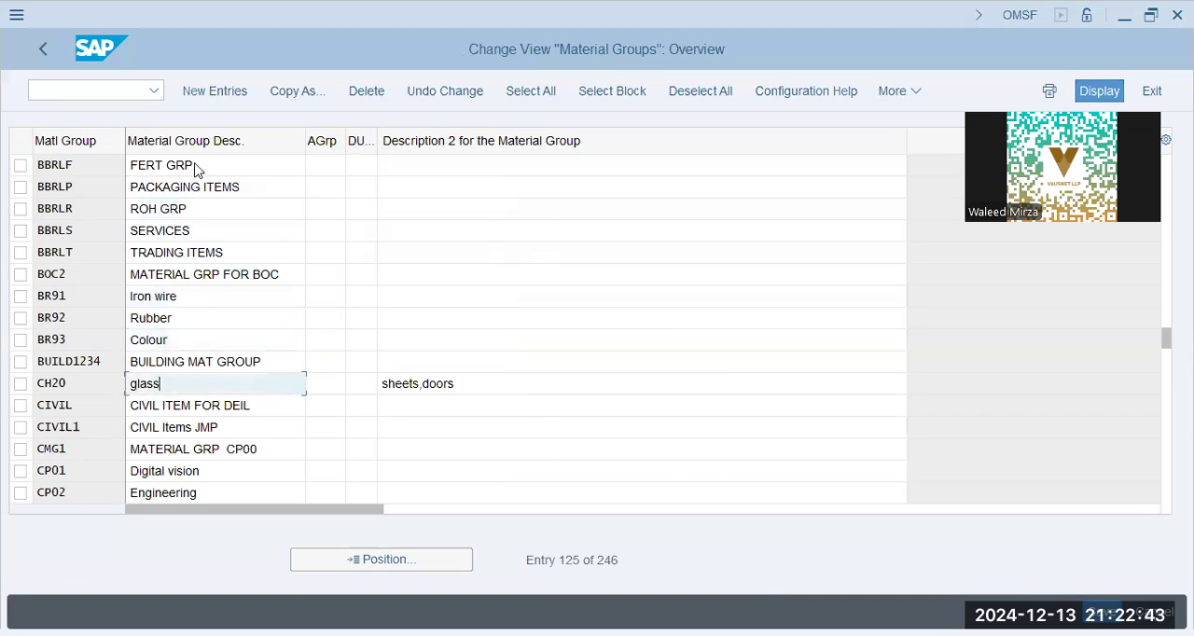
- Add a new material group entry bbpg with the description Packaging - BBPg
click(211, 93)
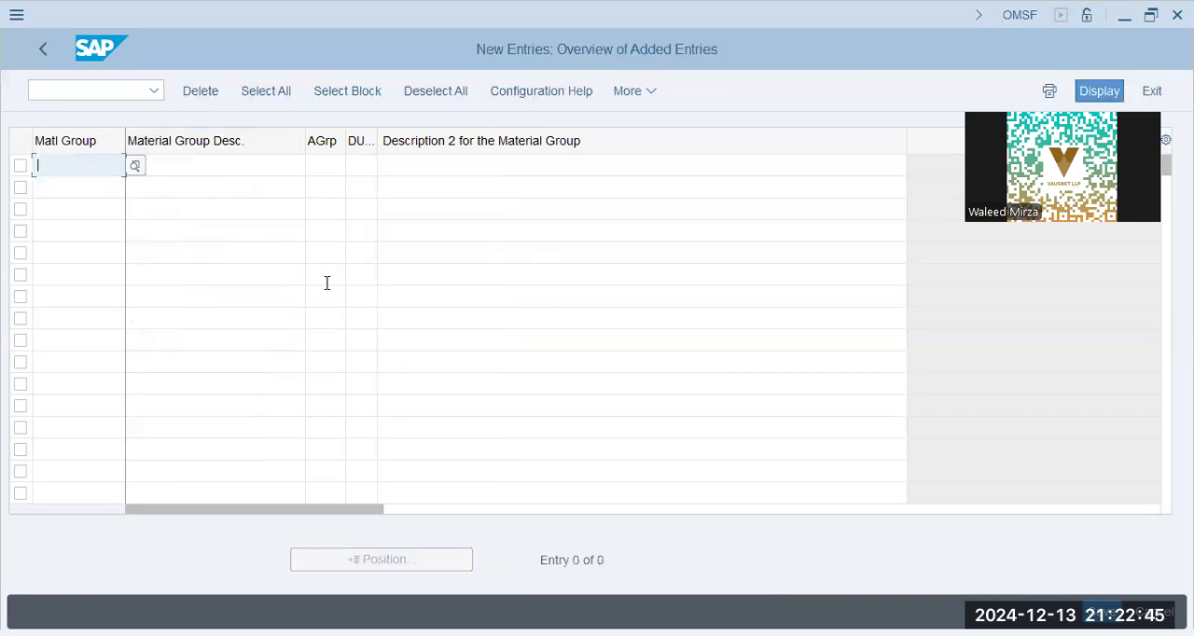
text(bbpg)
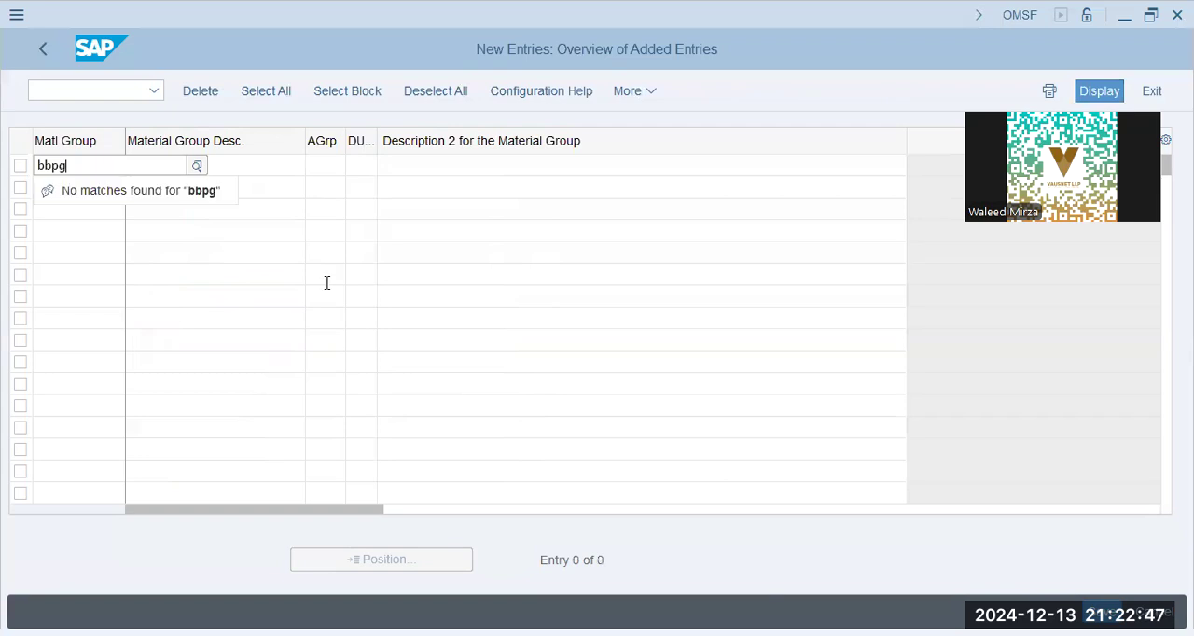
key(Tab)
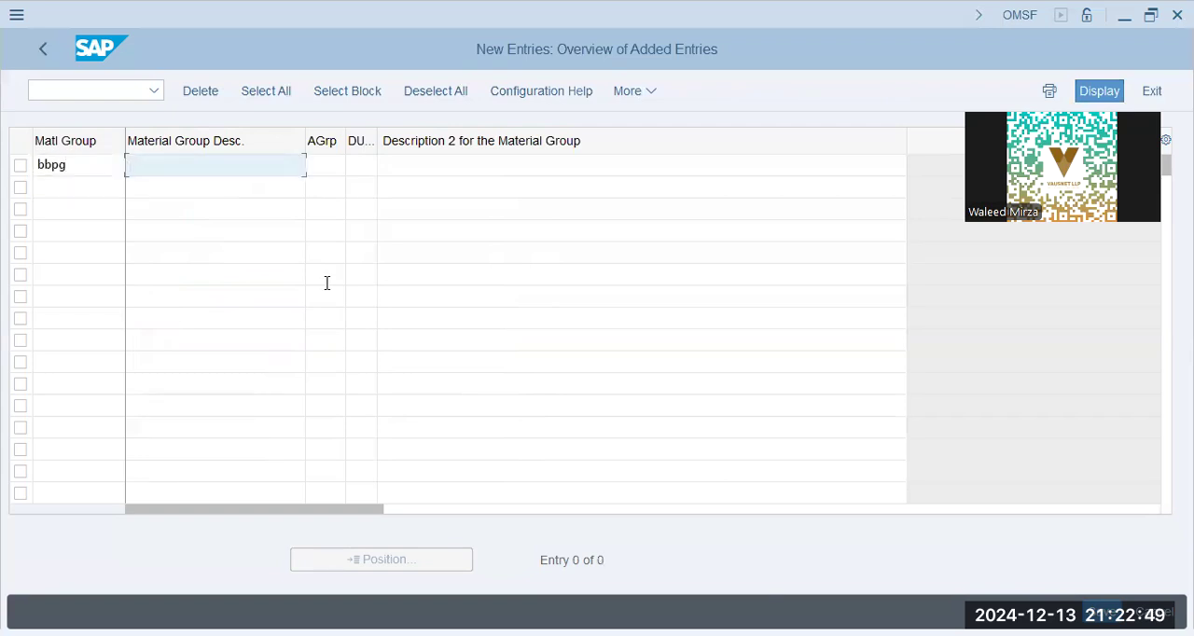
text(Packa)
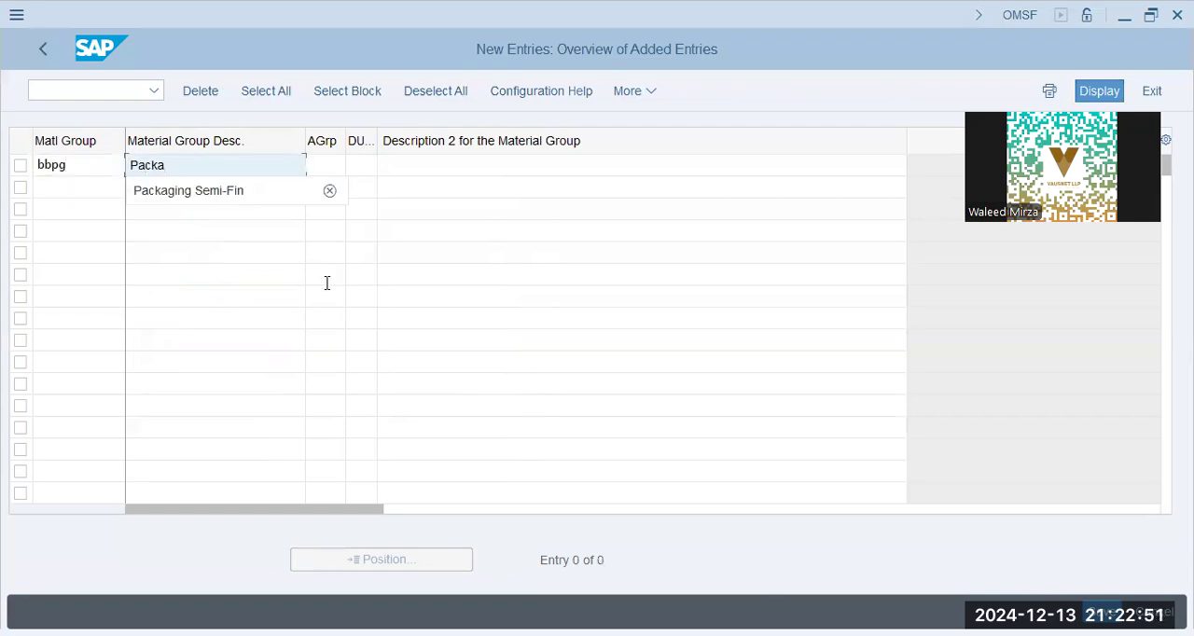
text(ging - BBPg)
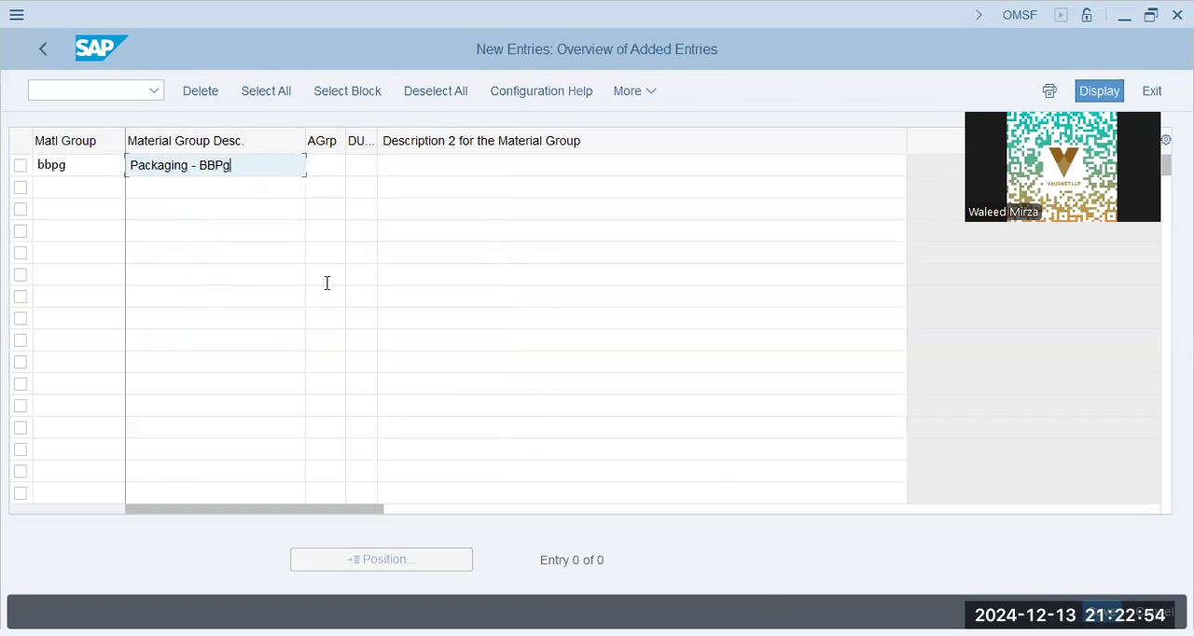
key(Tab)
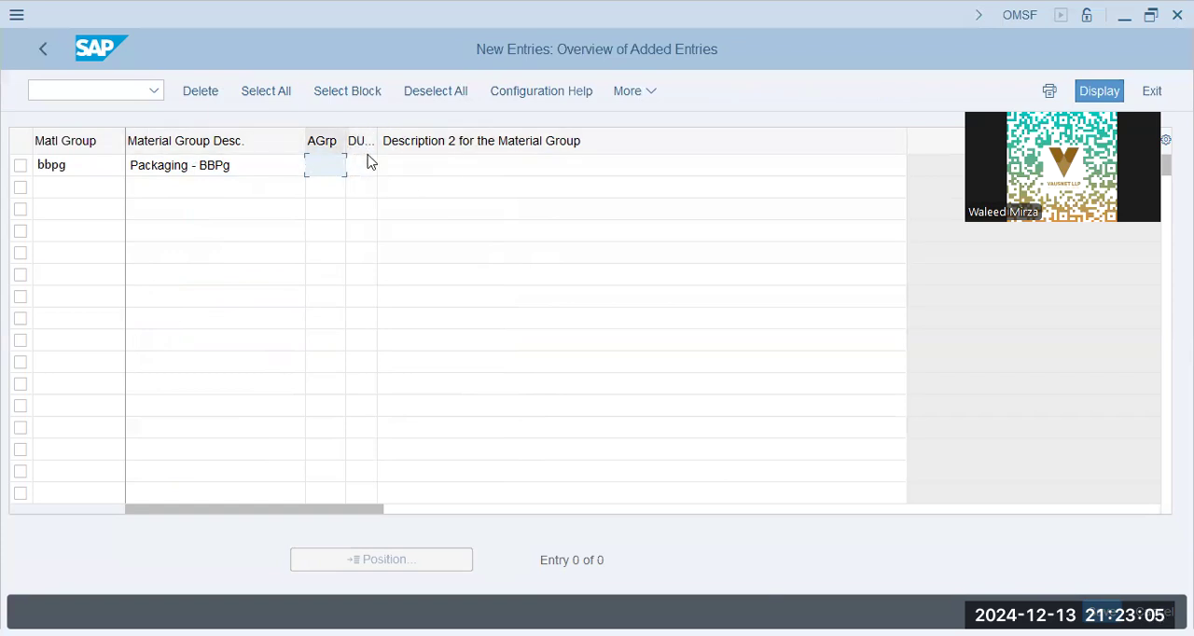
- Copy the description Packaging - BBPg into Description 2 for the Material Group and confirm the entry
key(Tab)
key(Tab)
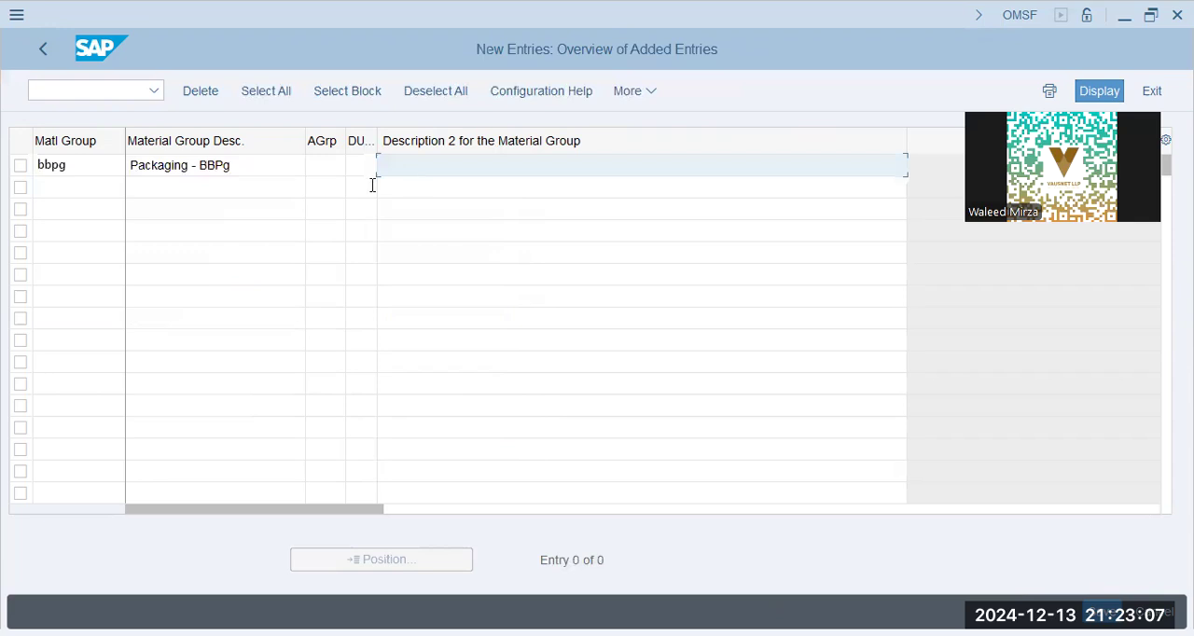
drag(259, 168, 11, 155)
key(ctrl+c)
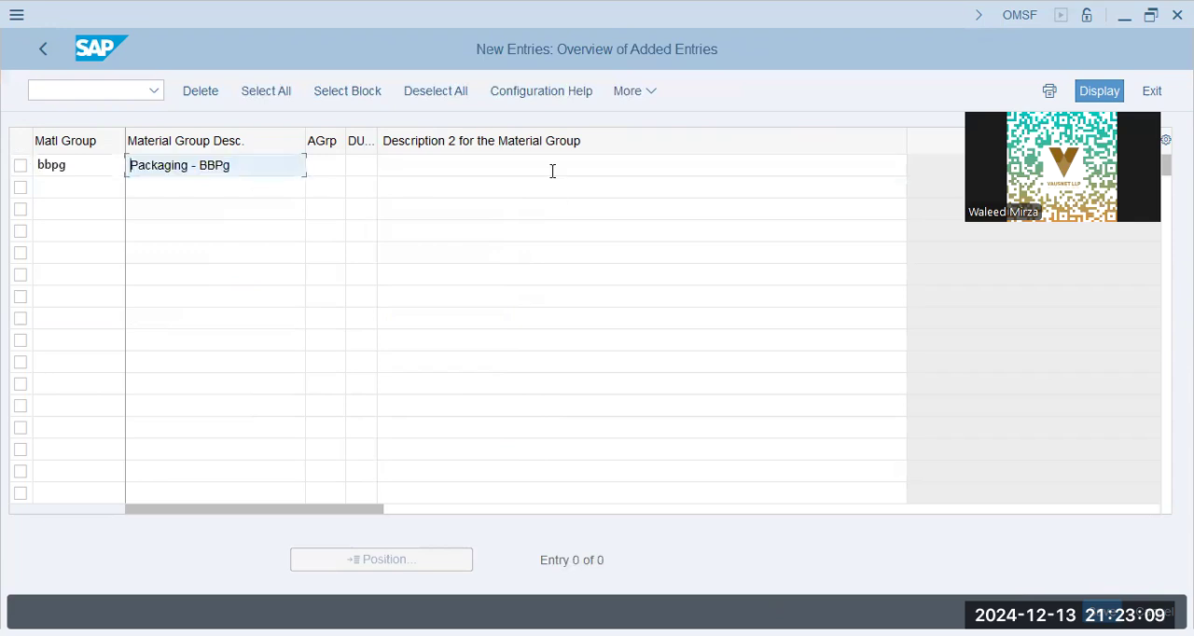
click(553, 171)
key(ctrl+v)
key(Return)
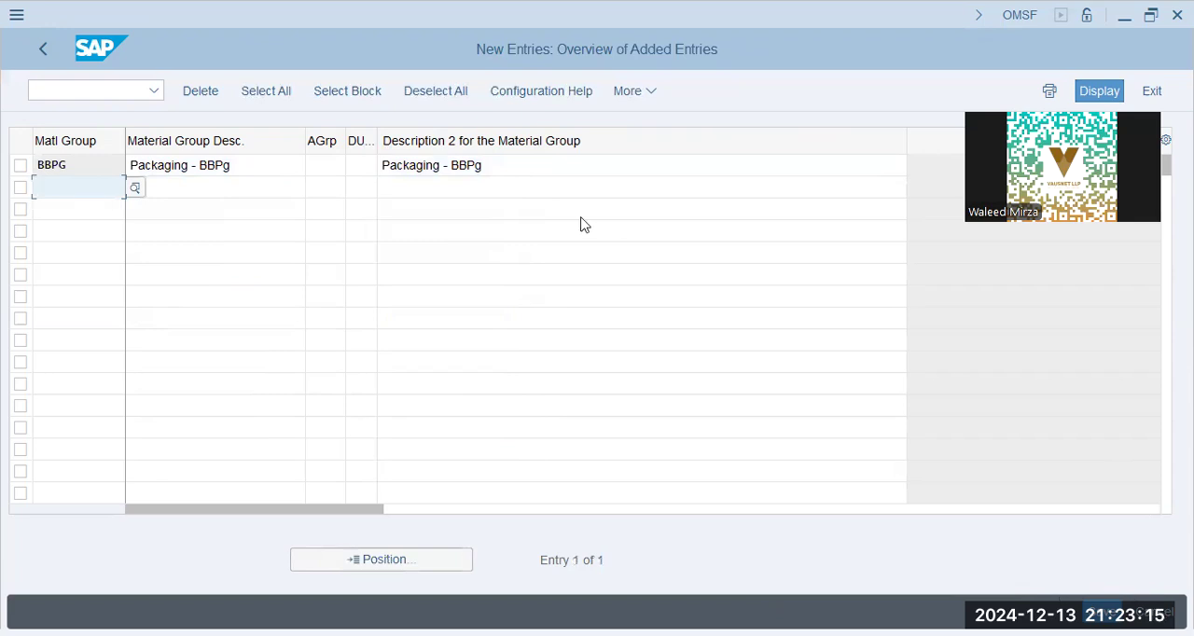
- Save the new material group in the proposed BlueBox Group customizing request and return to the IMG
key(ctrl+s)
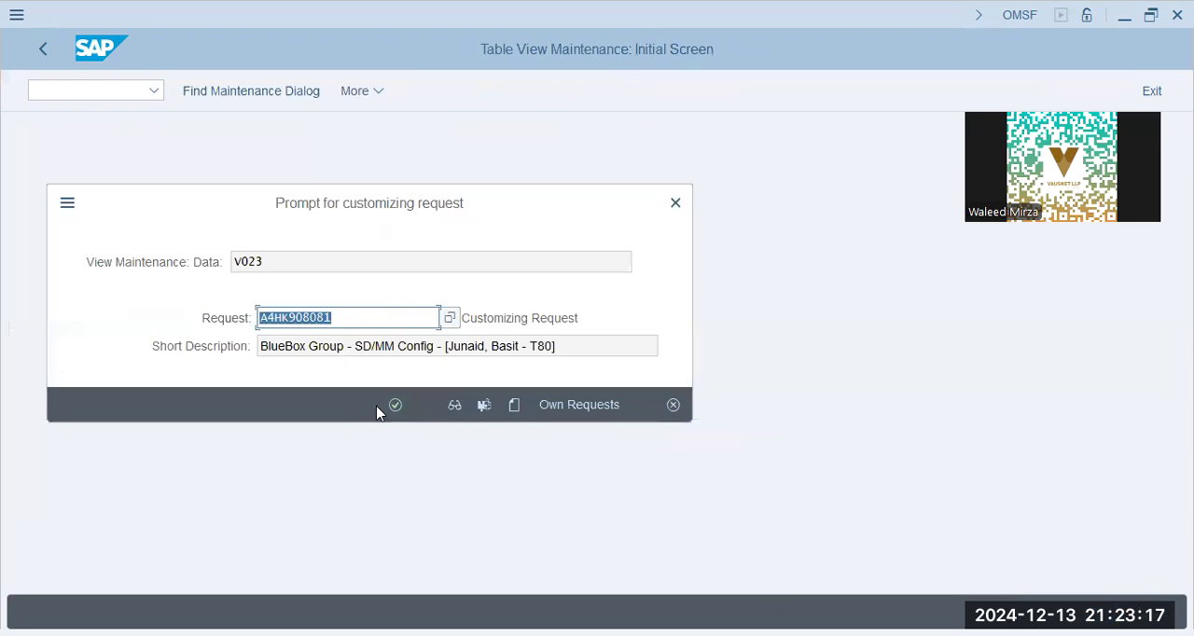
click(395, 407)
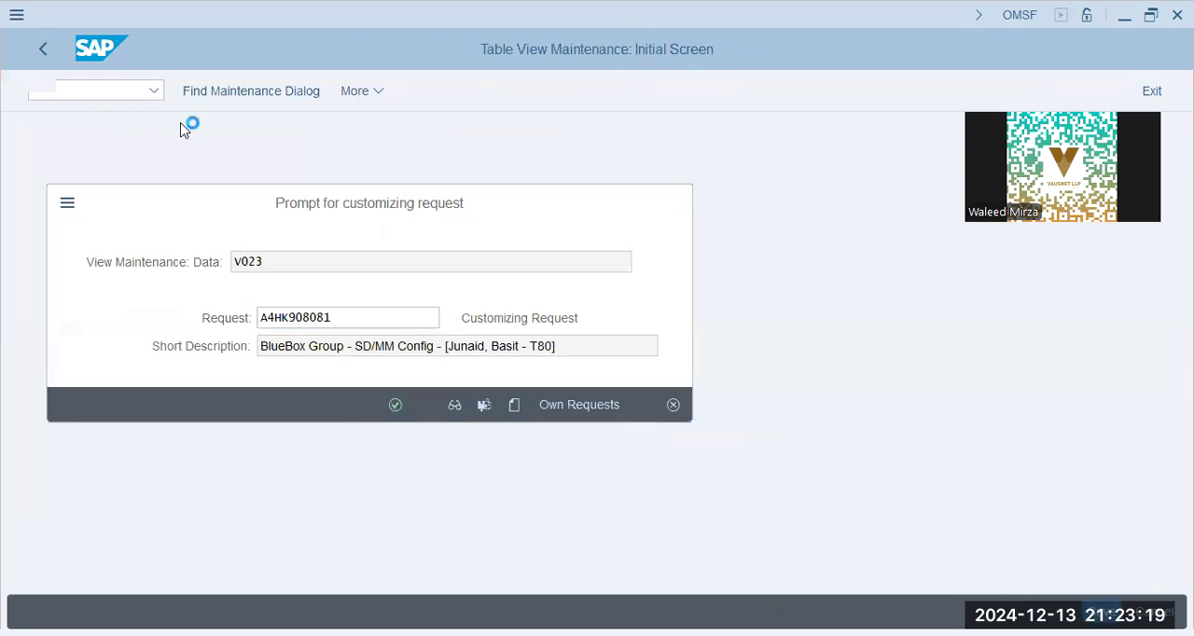
click(46, 51)
click(47, 52)
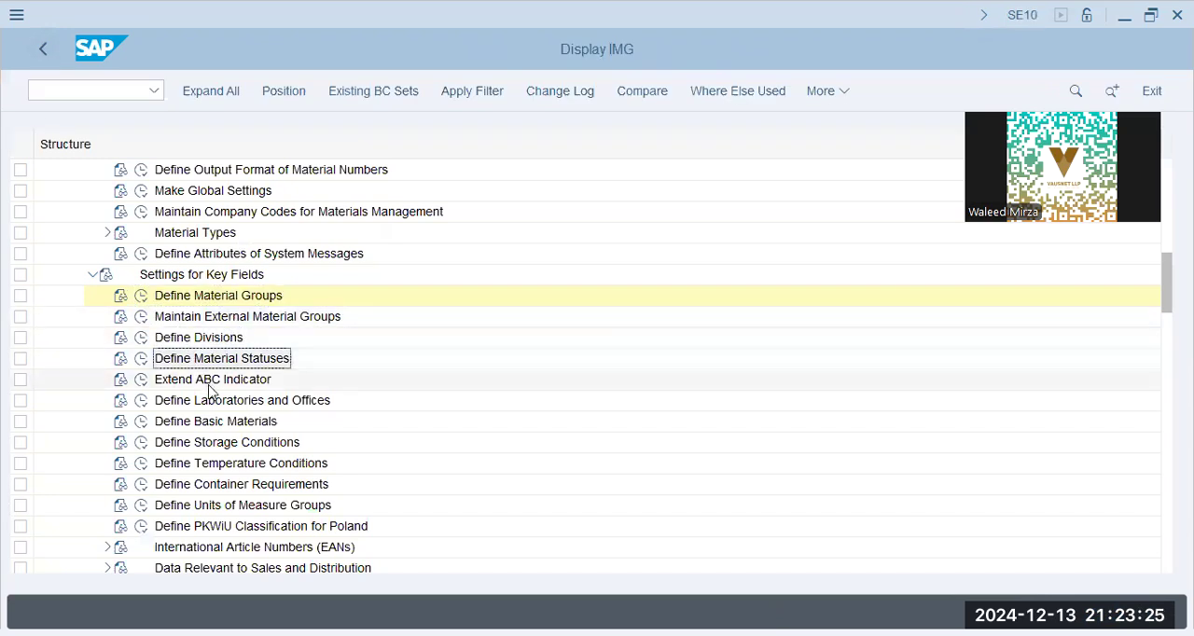
- Open Define Material Statuses, examine the immediate requirement and blocked for procurement statuses, and return to the IMG
click(140, 359)
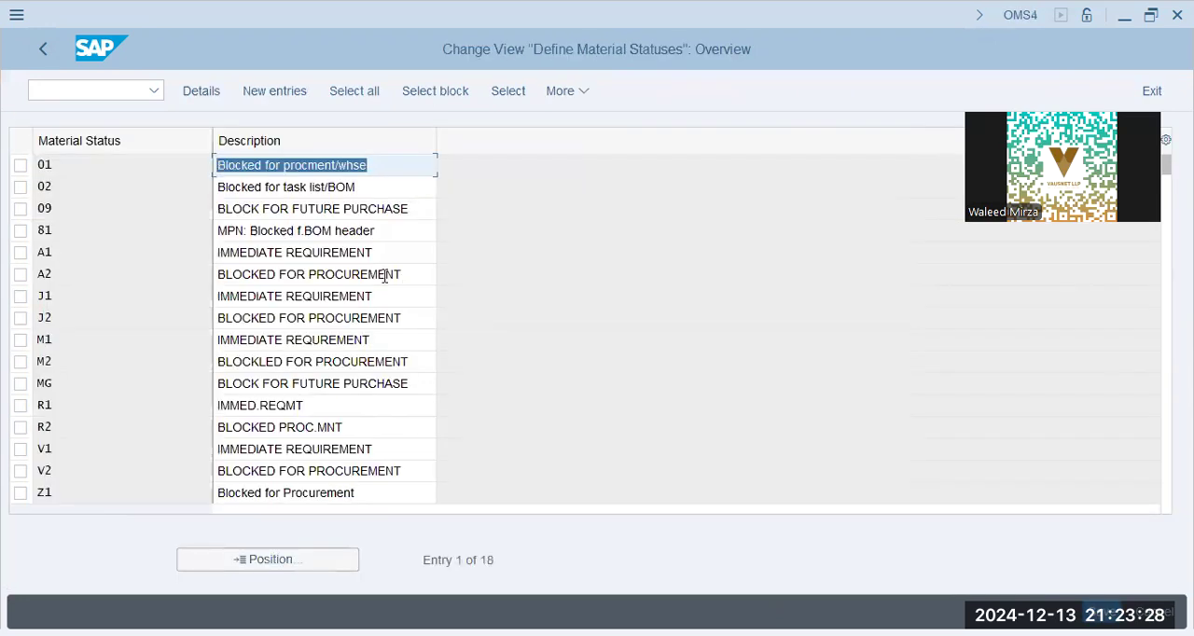
click(385, 274)
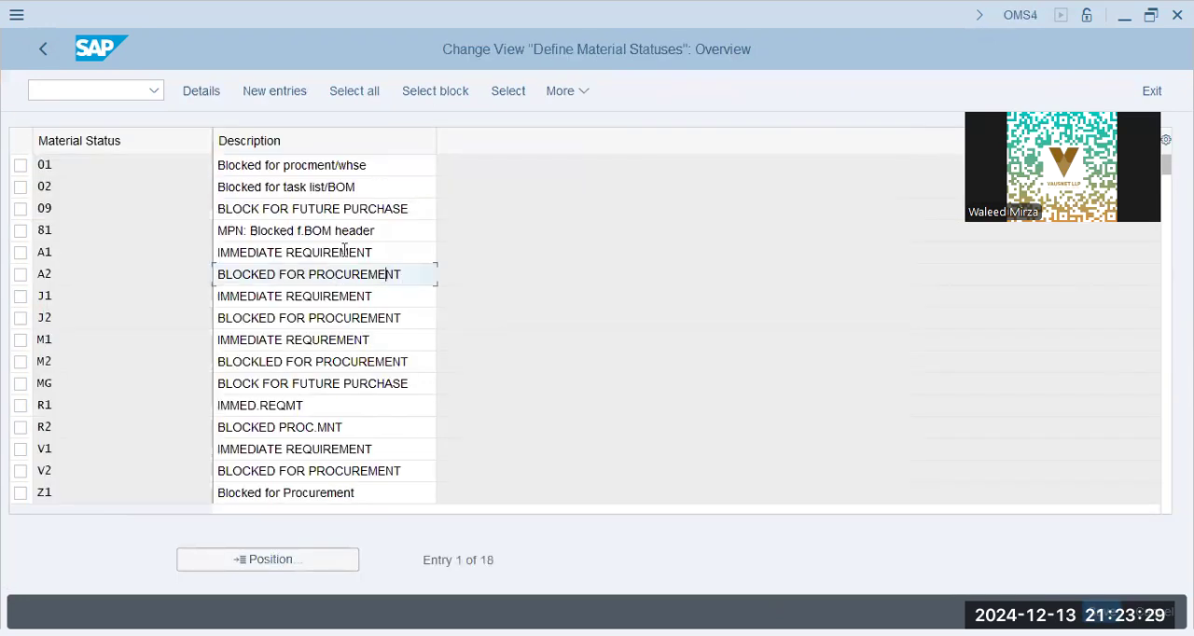
drag(391, 250, 18, 237)
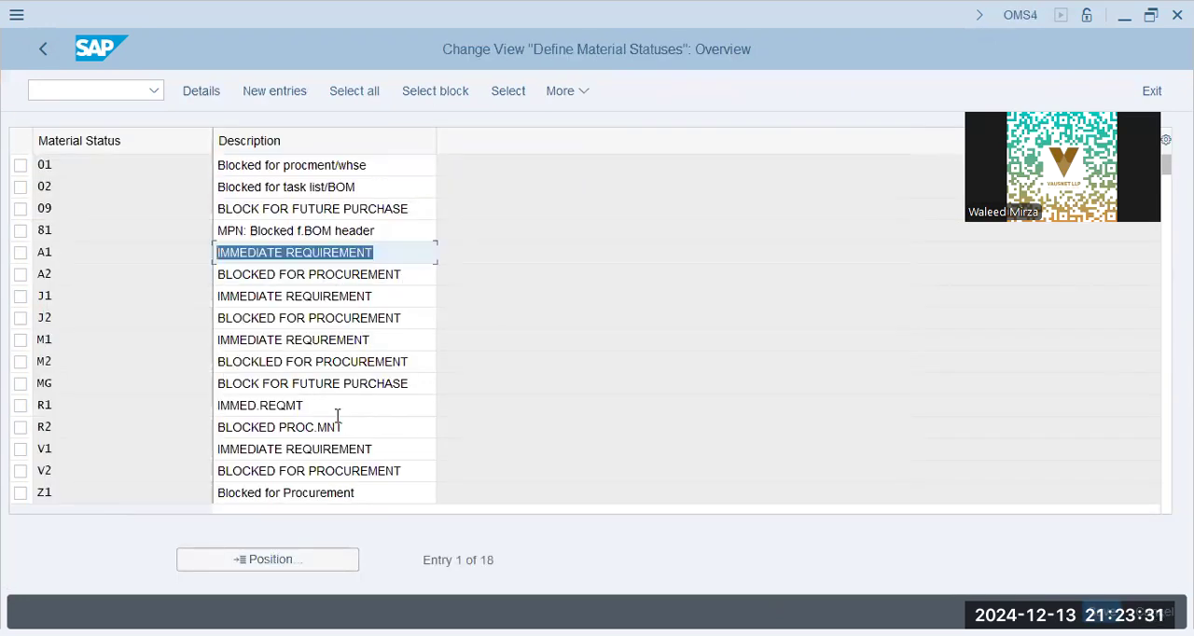
drag(386, 426, 5, 416)
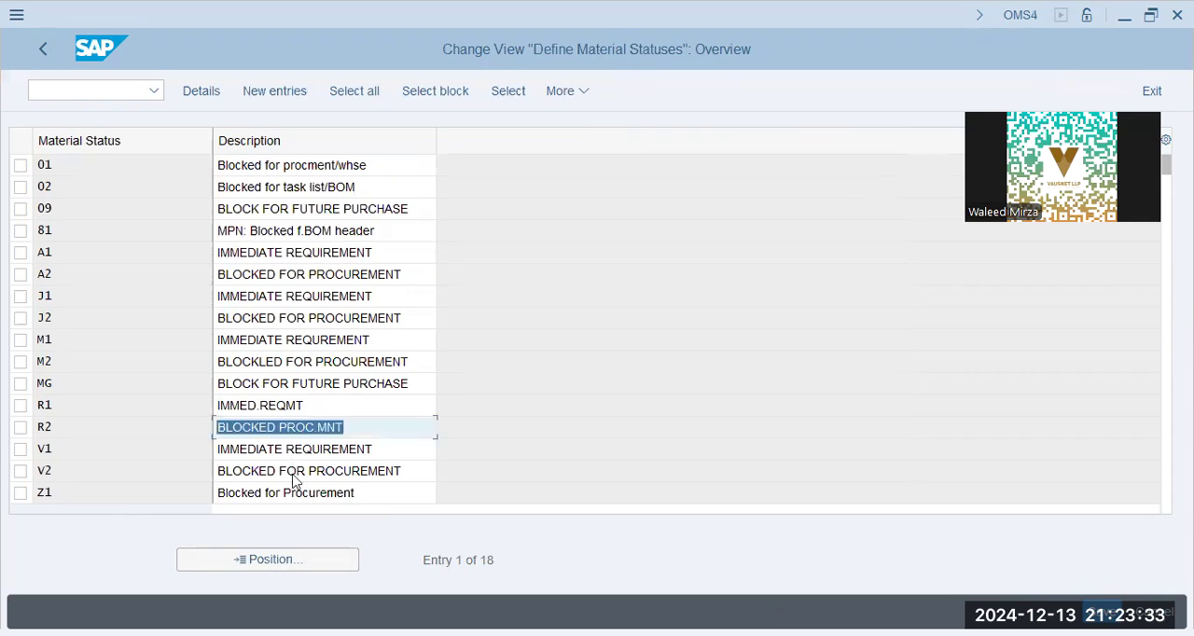
drag(400, 493, 60, 478)
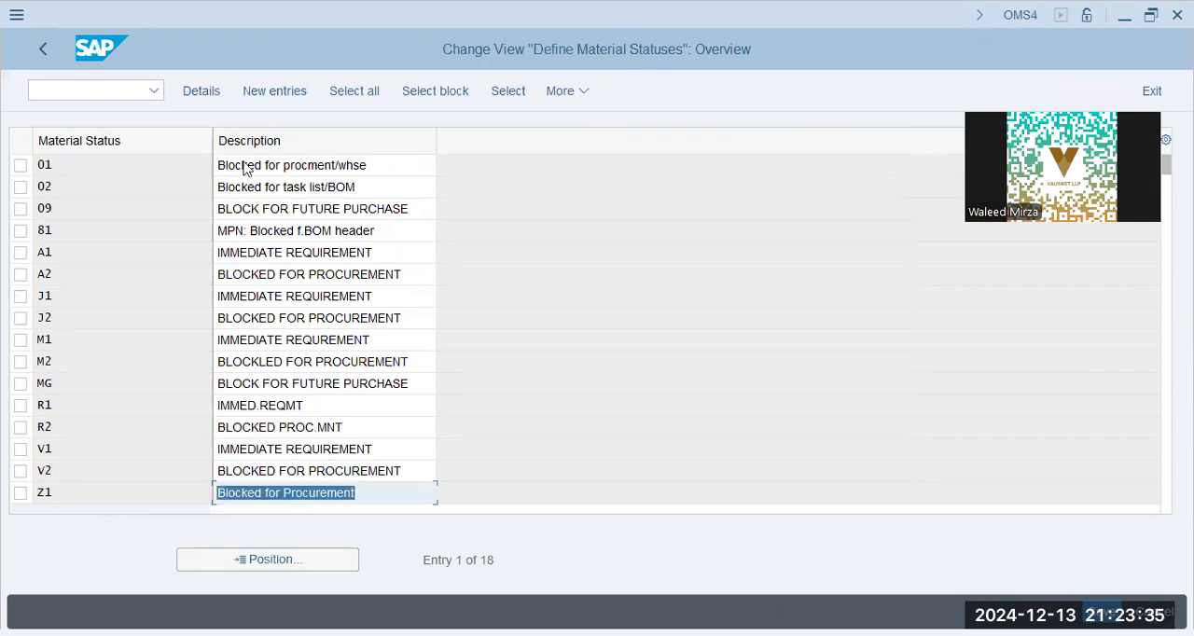
click(266, 186)
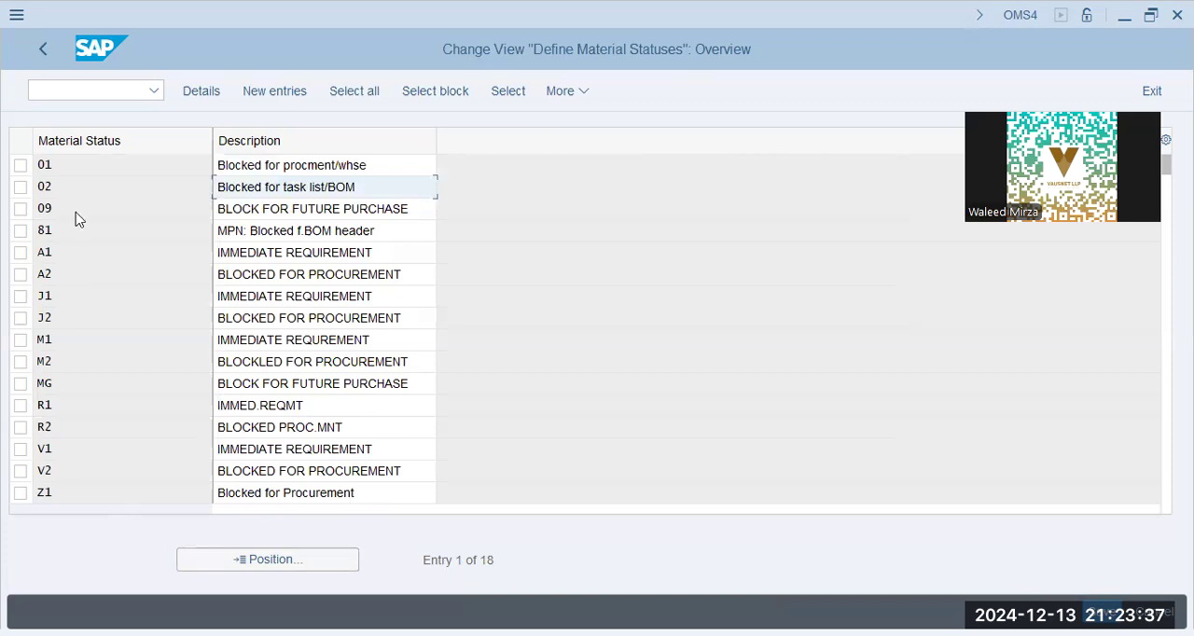
click(44, 50)
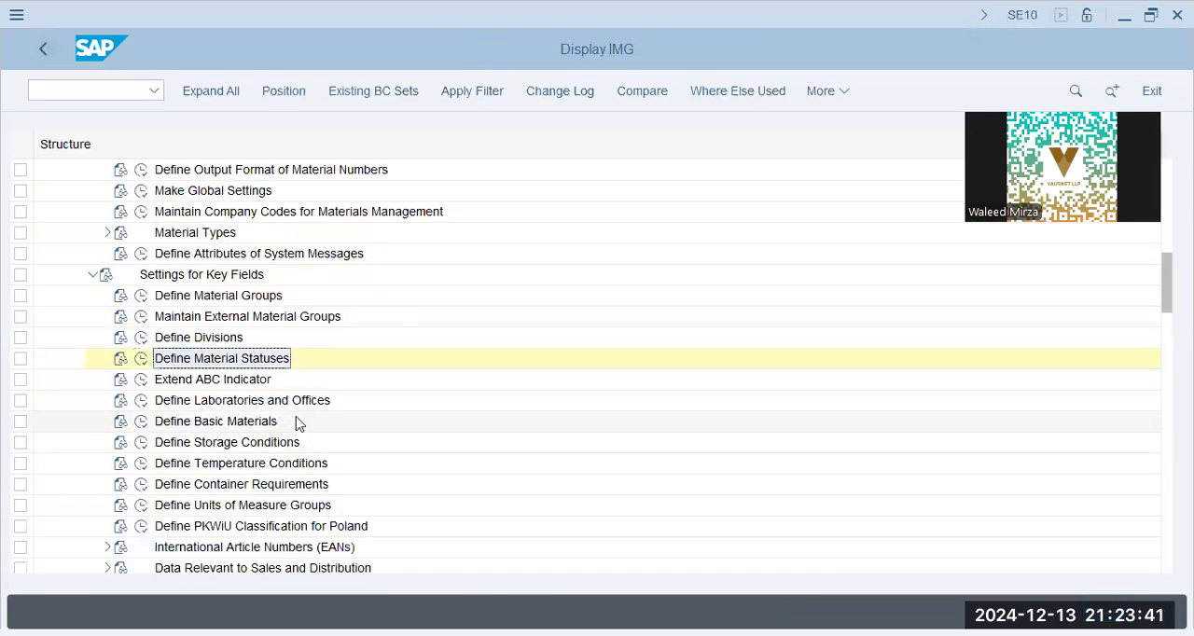
- Collapse Basic Settings, Settings for Key Fields, Material Master and Logistics - General in the IMG structure
scroll(299, 427, down, 1)
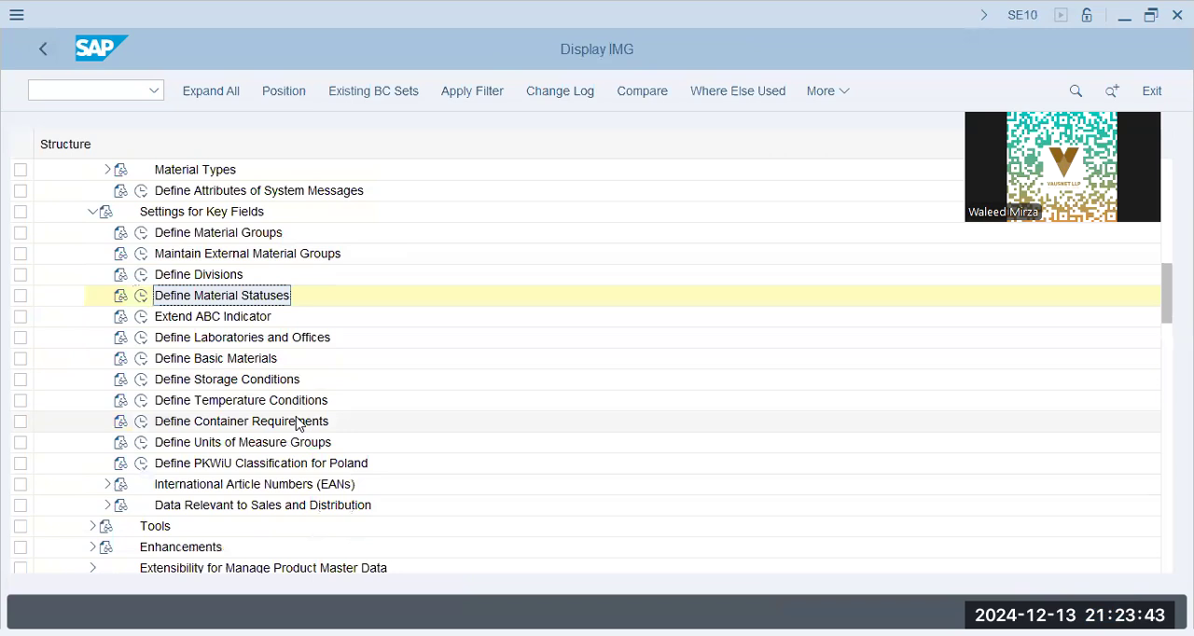
scroll(299, 427, down, 1)
scroll(299, 426, up, 1)
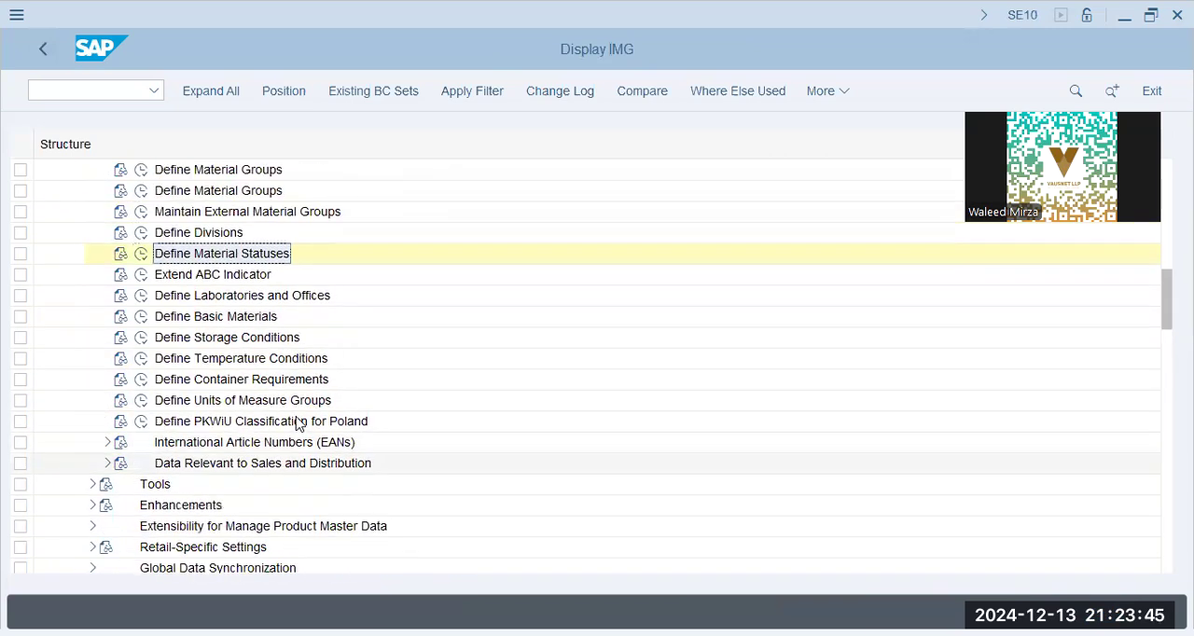
scroll(246, 304, up, 4)
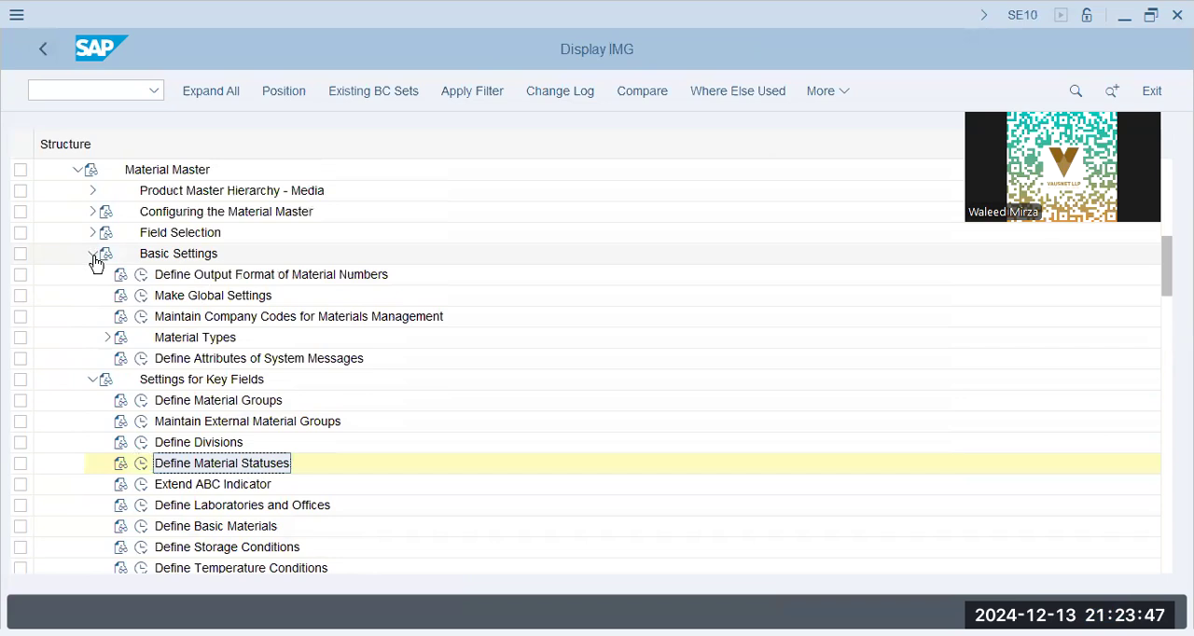
click(93, 255)
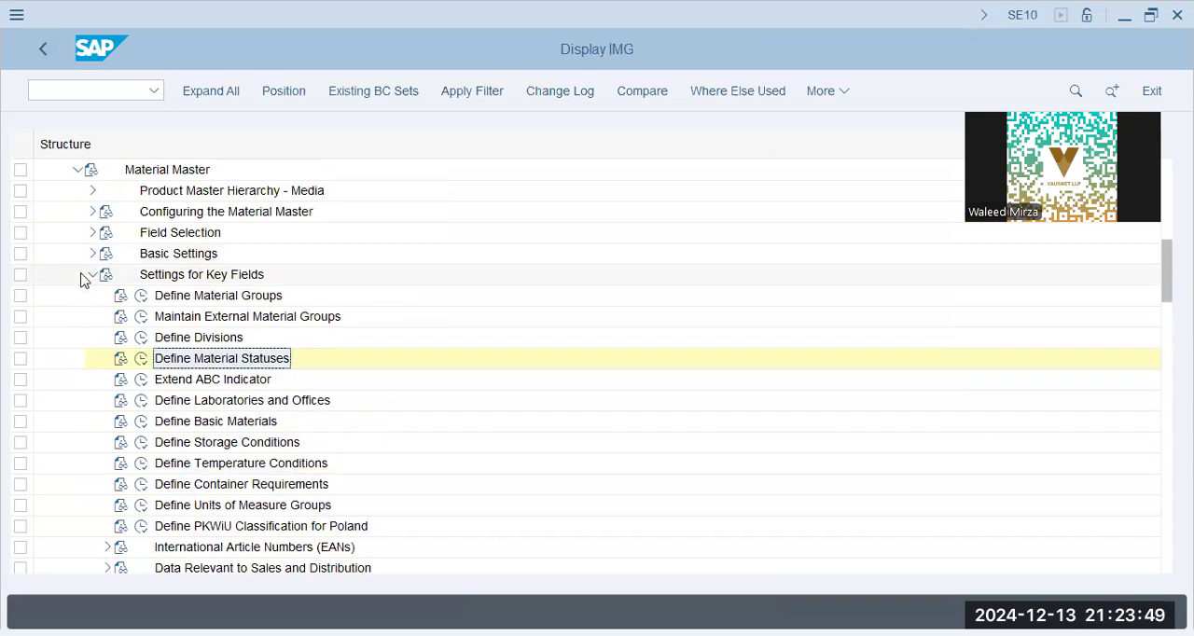
click(88, 277)
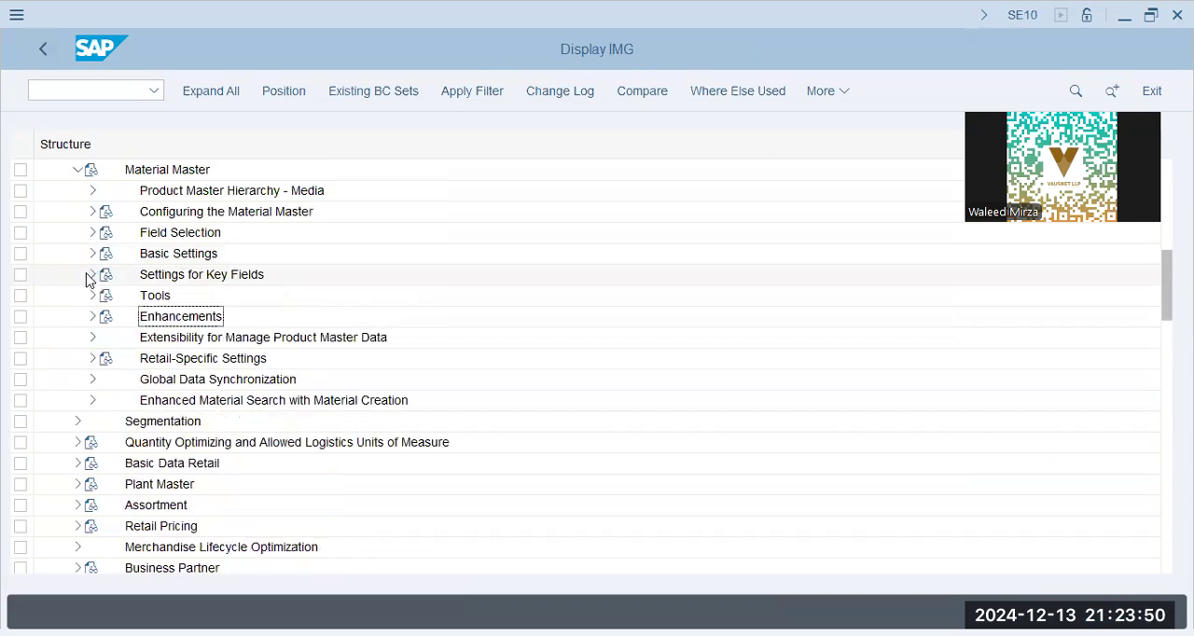
click(76, 170)
scroll(75, 229, up, 2)
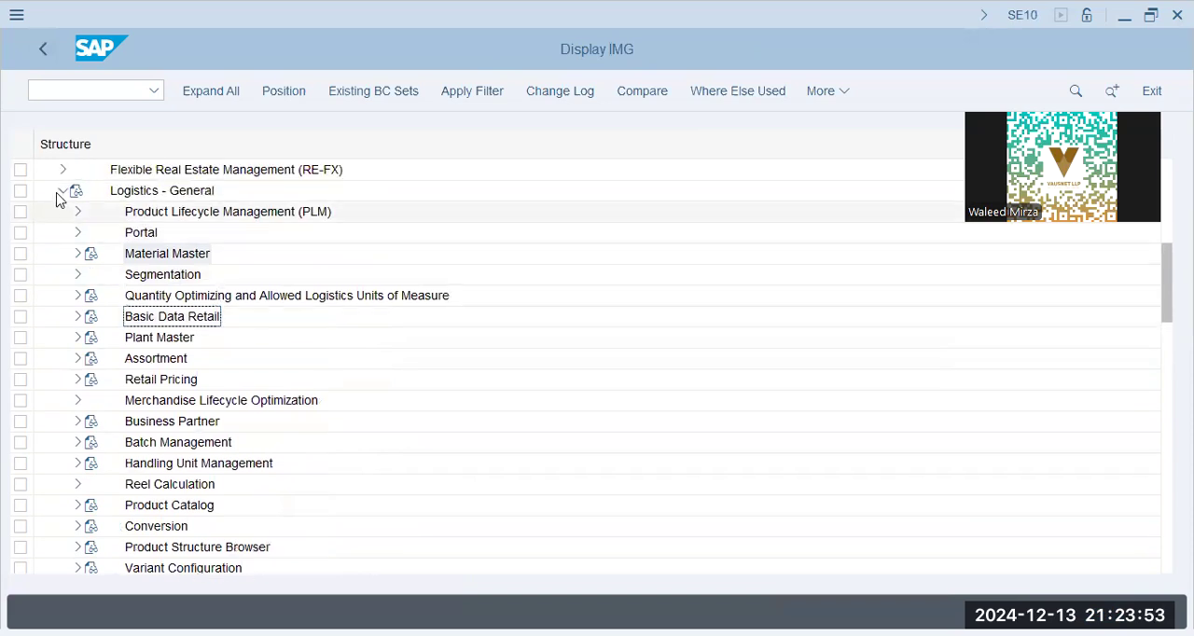
click(64, 191)
- Expand Materials Management and its General Settings, and open Assign Plants and Storage Locations under Requirement Prioritization
click(62, 297)
click(171, 319)
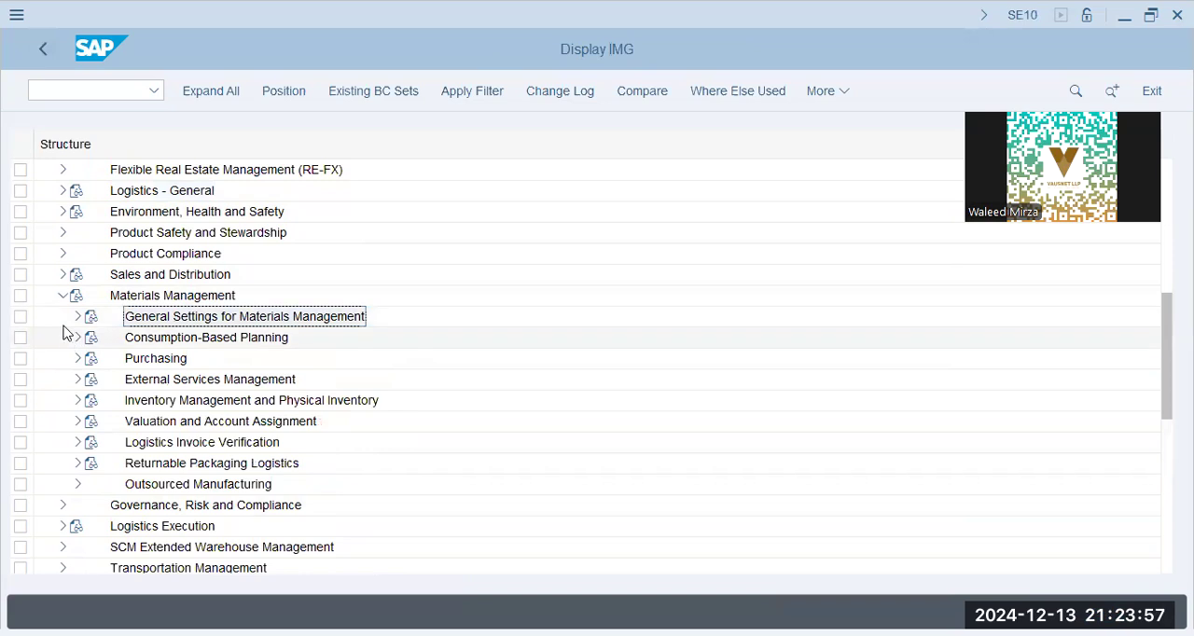
click(74, 319)
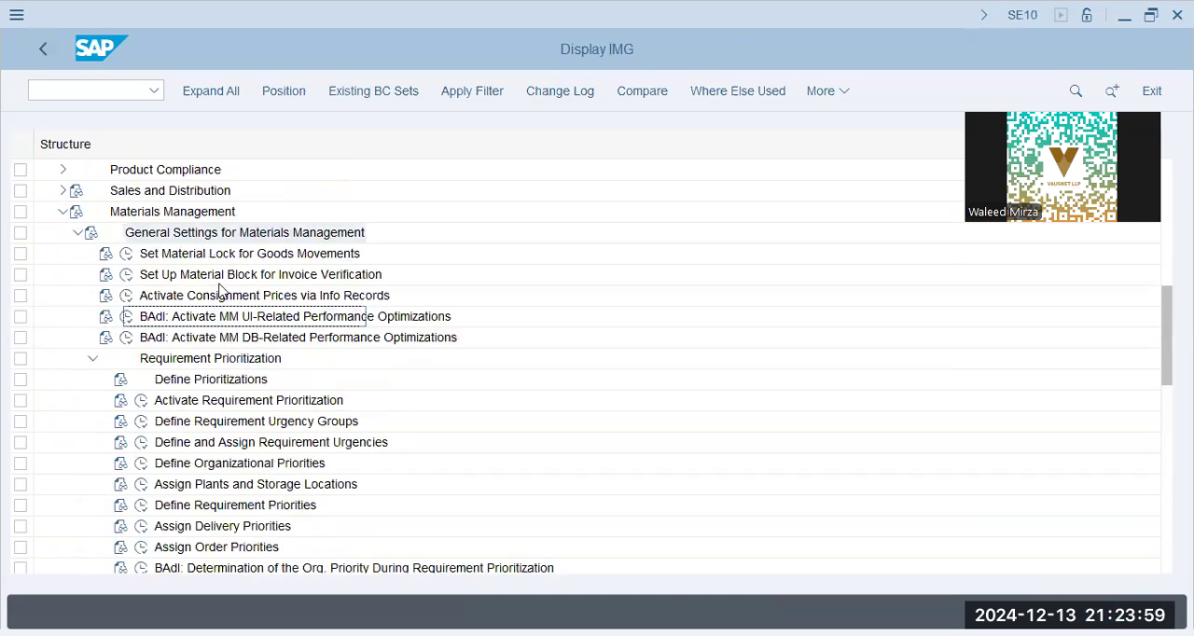
click(218, 262)
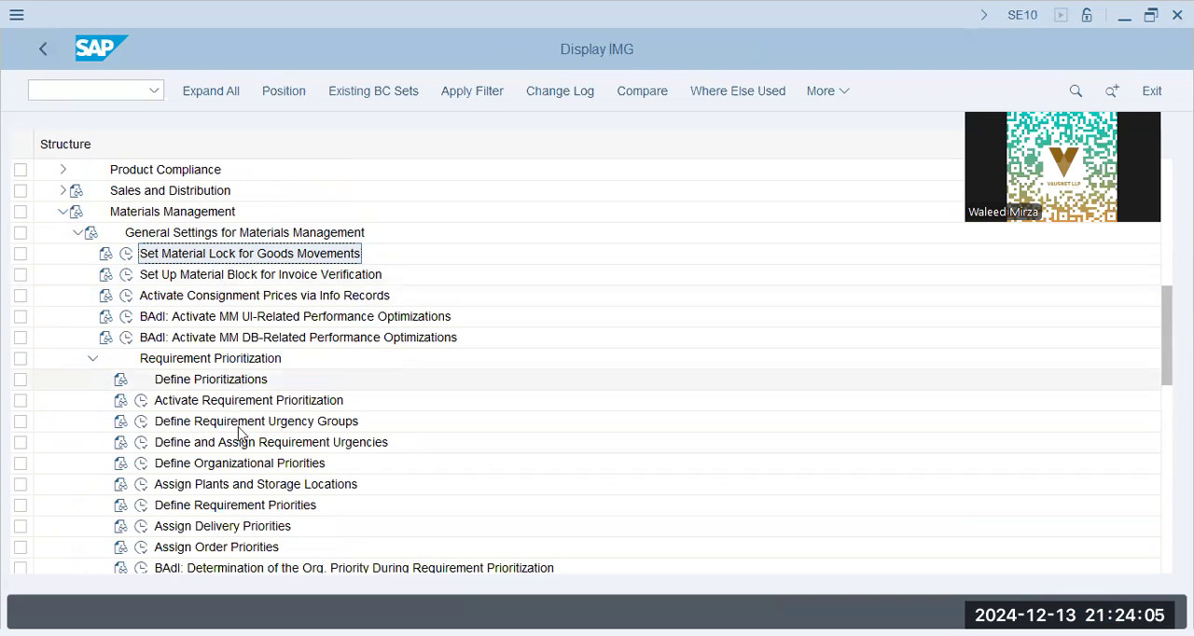
click(247, 467)
click(253, 489)
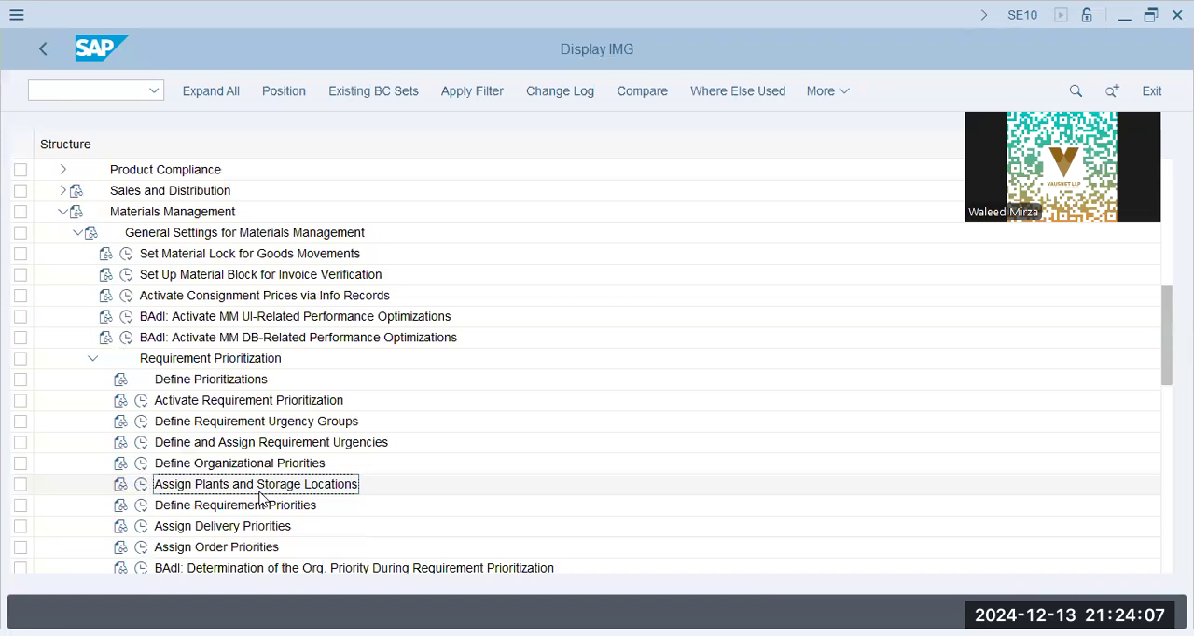
click(142, 486)
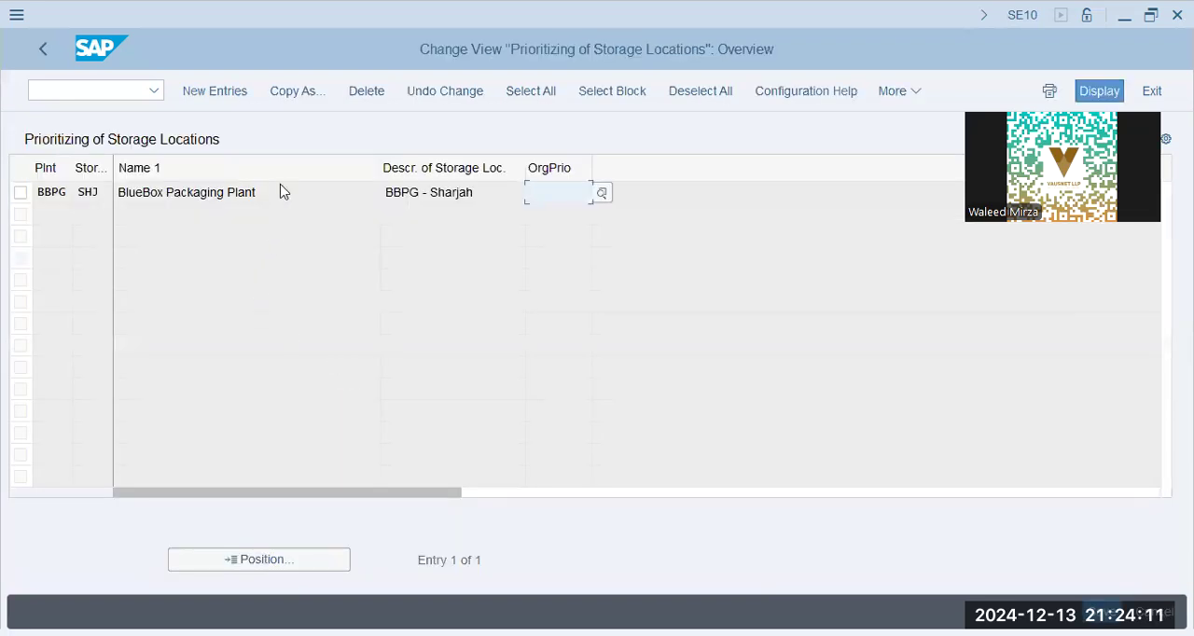
- Set the organizational priority of storage location SHJ in plant BBPG to 1
click(284, 192)
drag(477, 192, 296, 198)
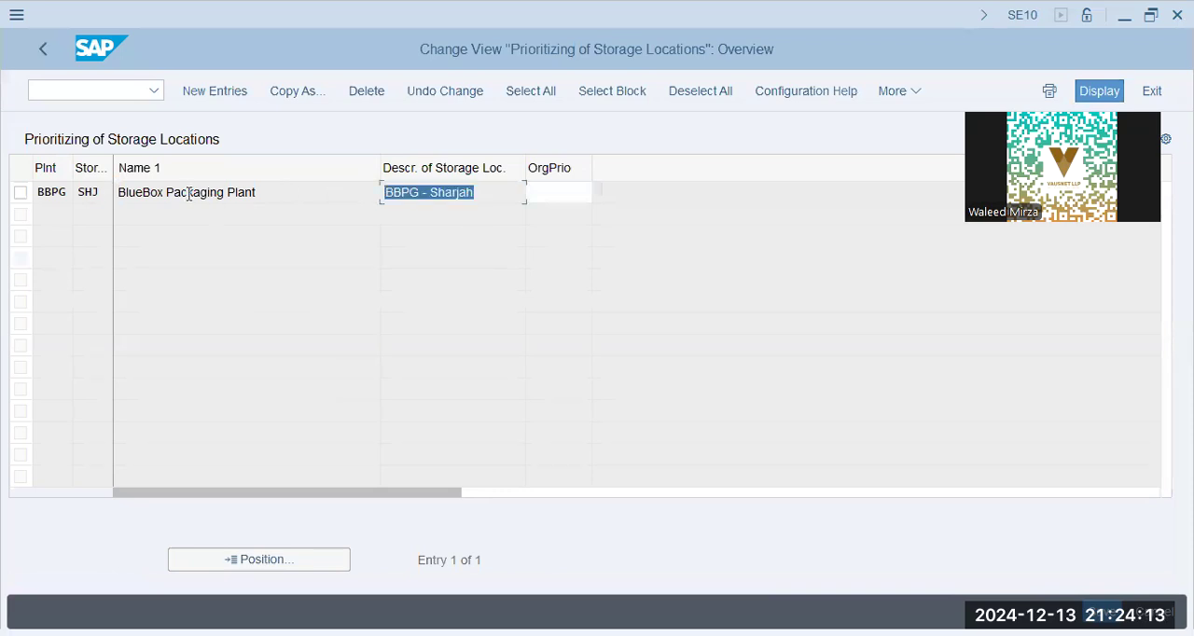
click(103, 196)
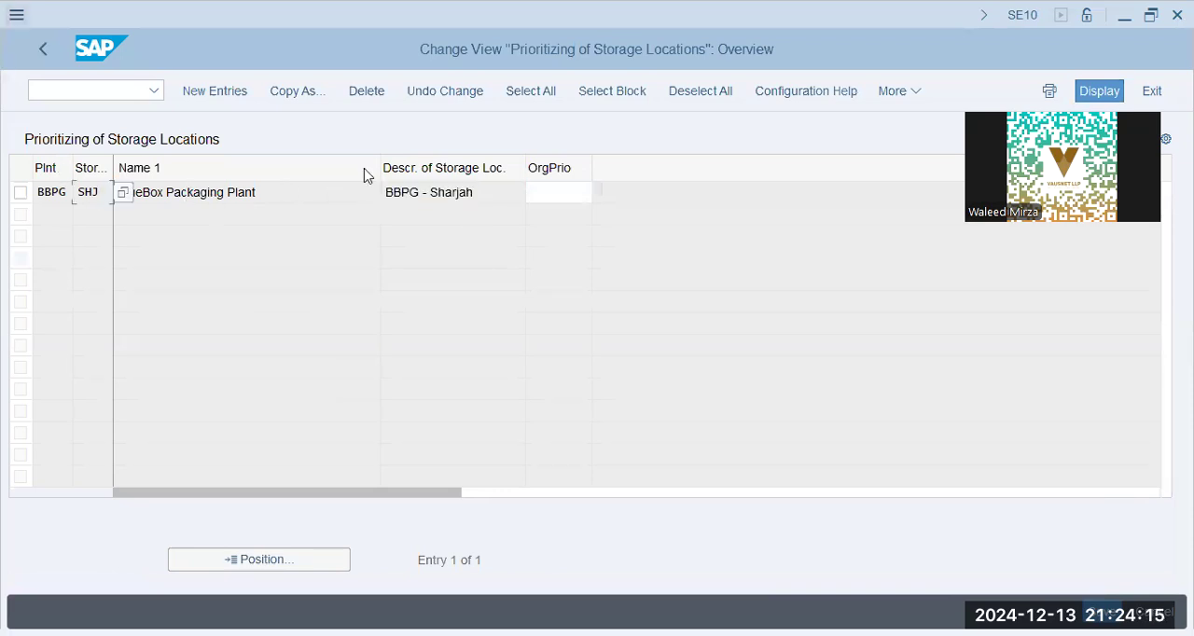
click(568, 199)
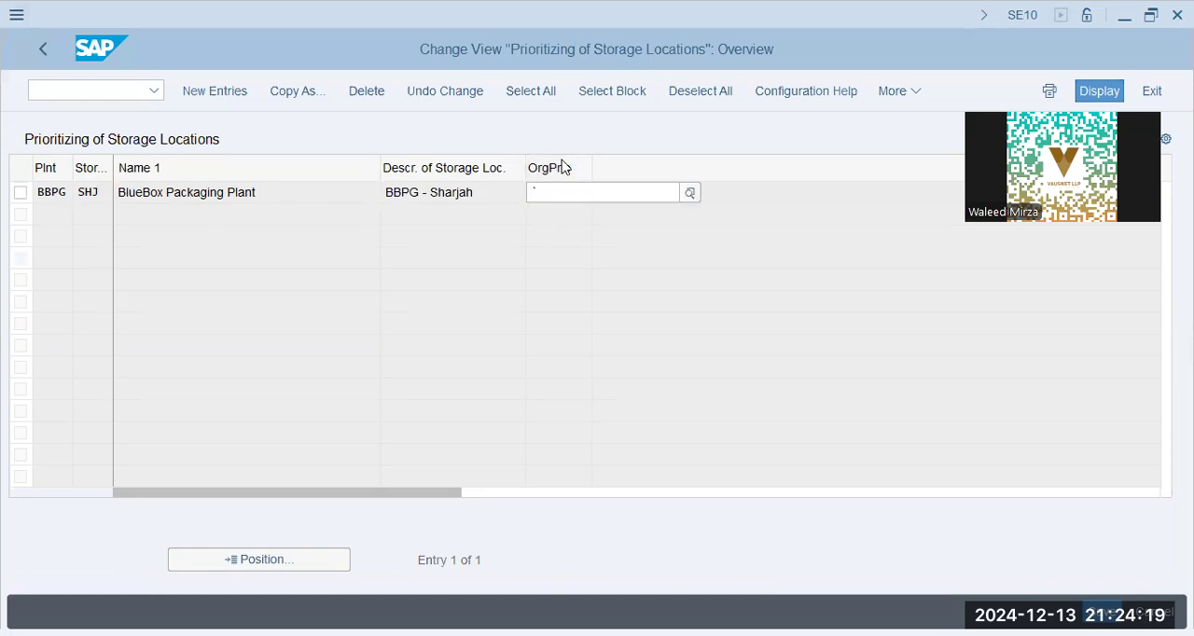
text(1)
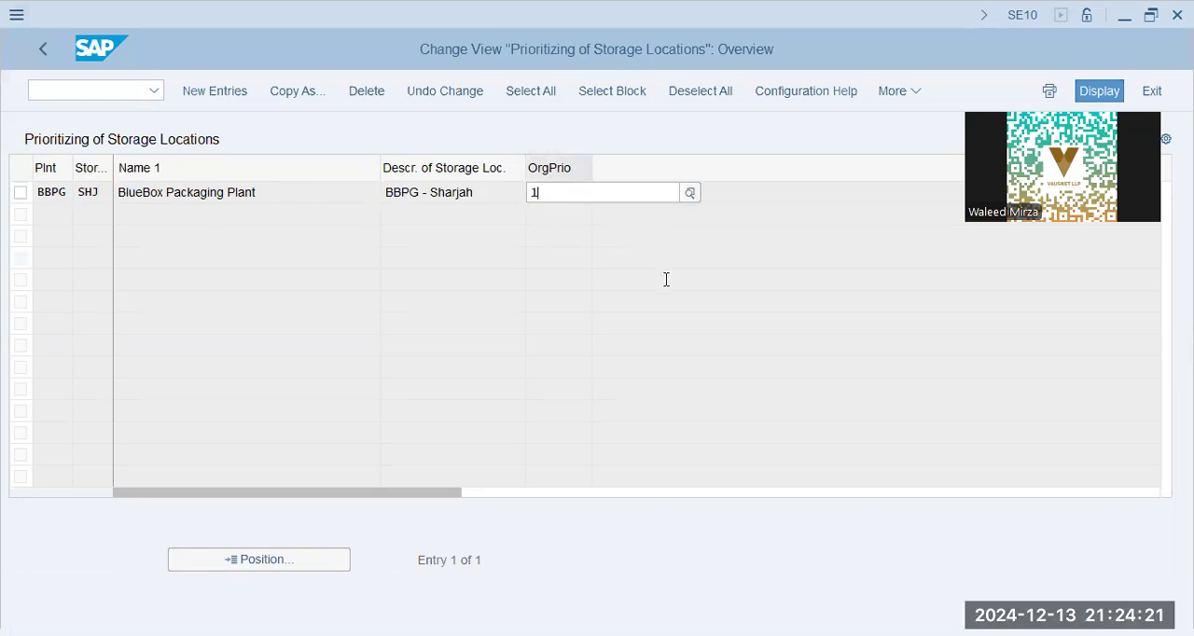
click(631, 308)
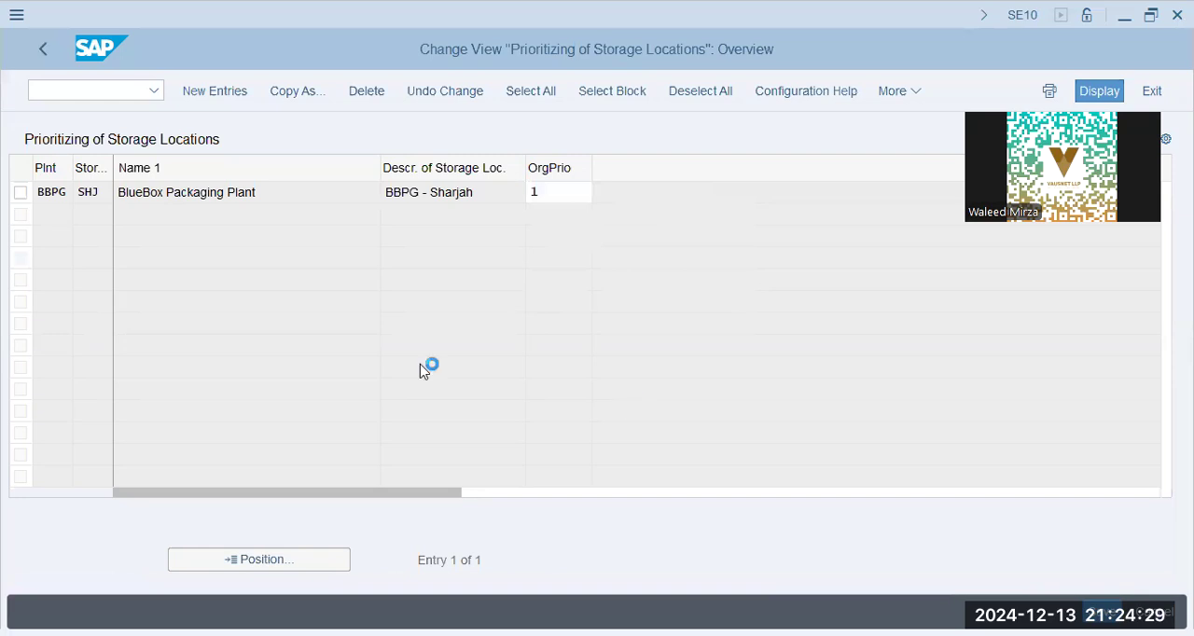
- Try organizational priorities 2, 3 and 4 for storage location SHJ in plant BBPG
click(576, 193)
text(1)
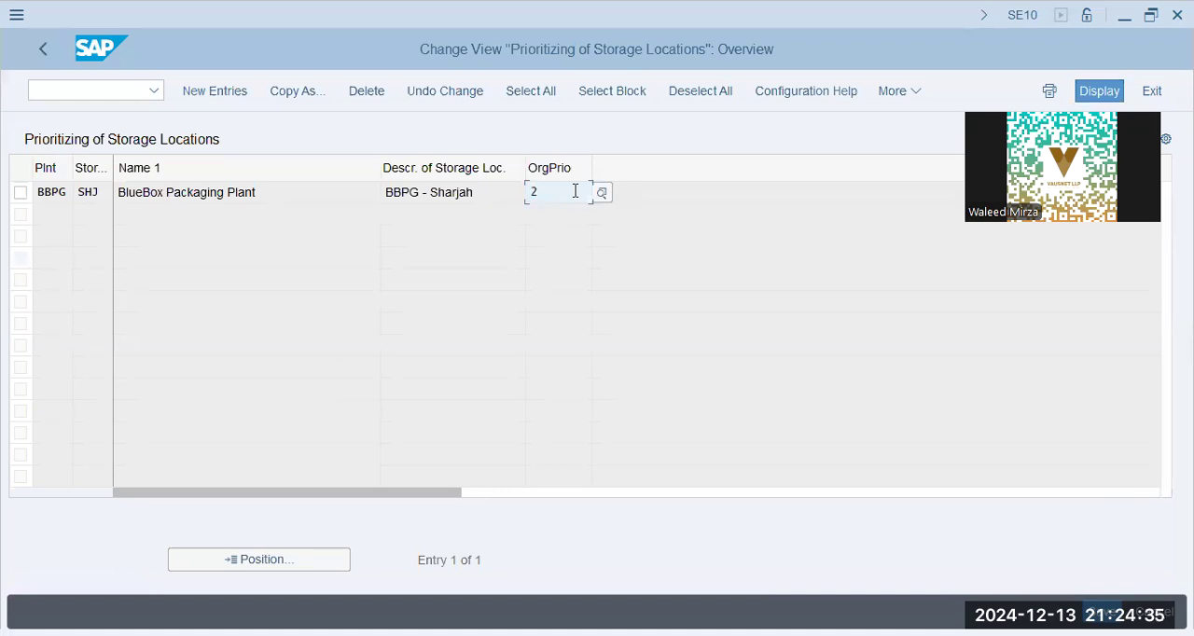
click(576, 191)
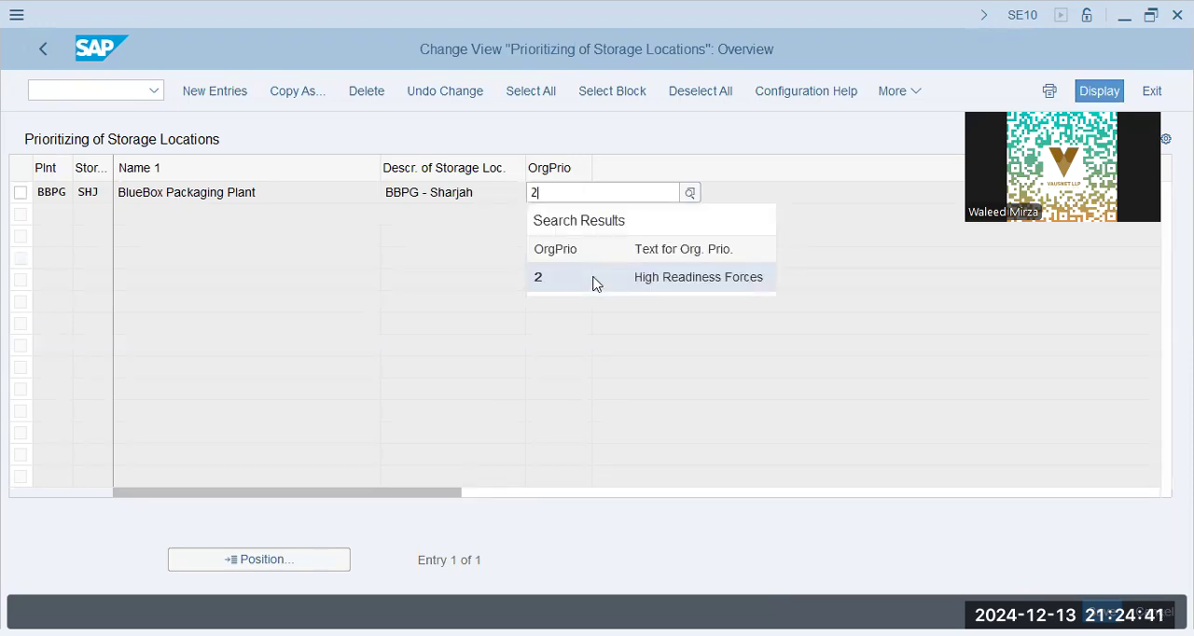
key(BackSpace)
text(3)
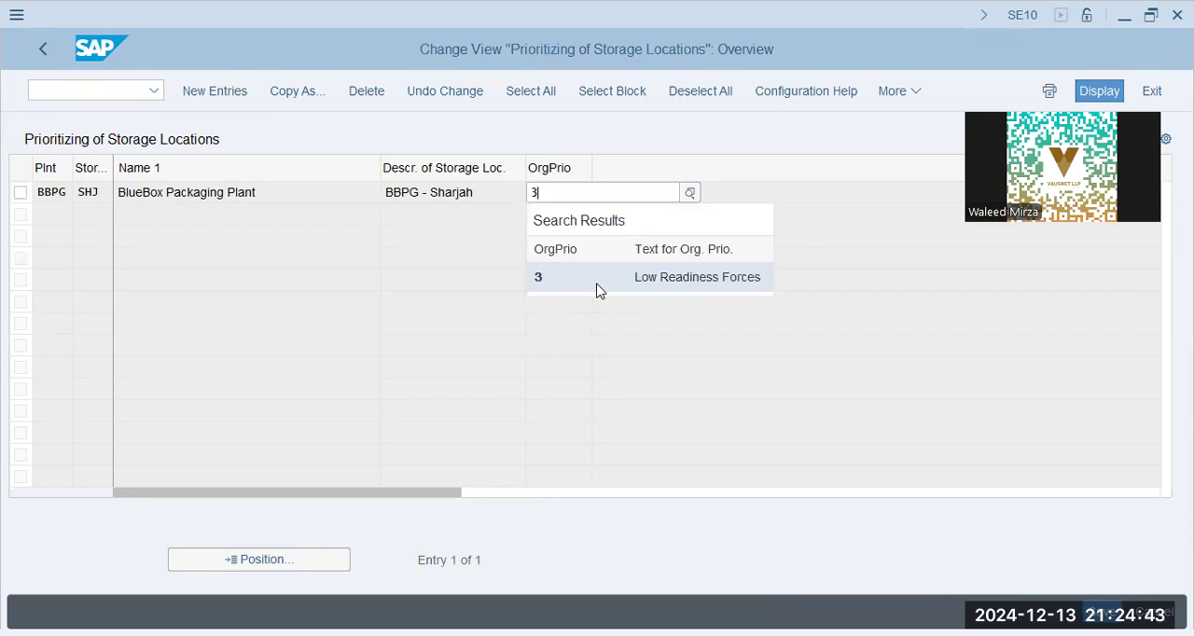
key(BackSpace)
text(4)
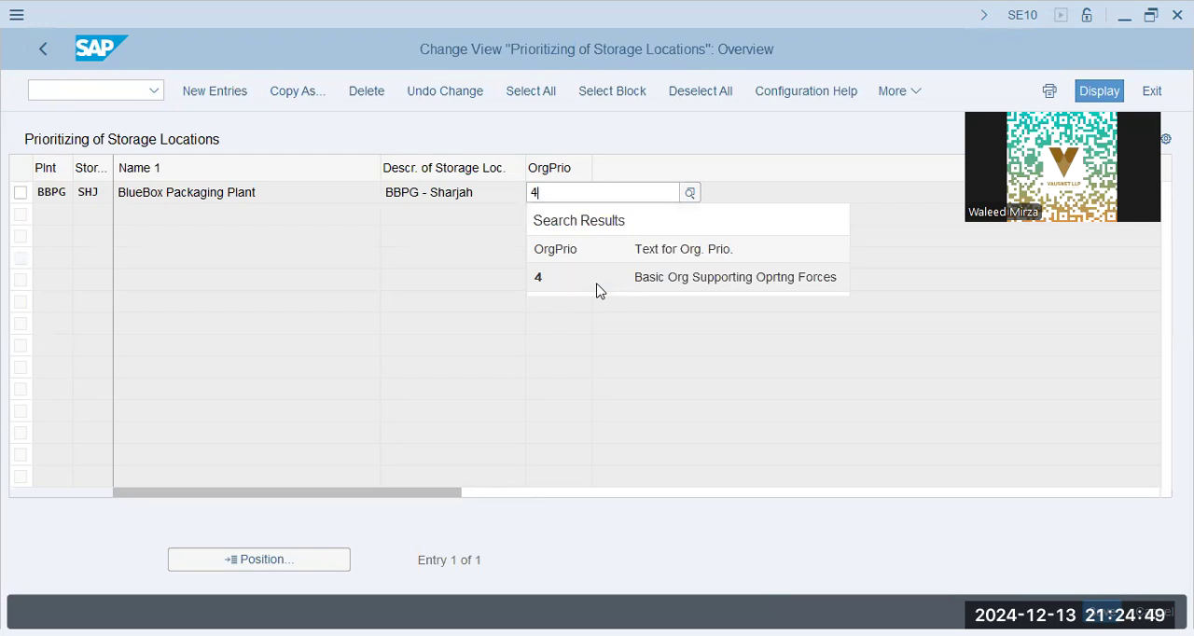
- Set storage location SHJ's organizational priority to 5 (Others), save the assignment and return to the IMG
key(BackSpace)
text(5)
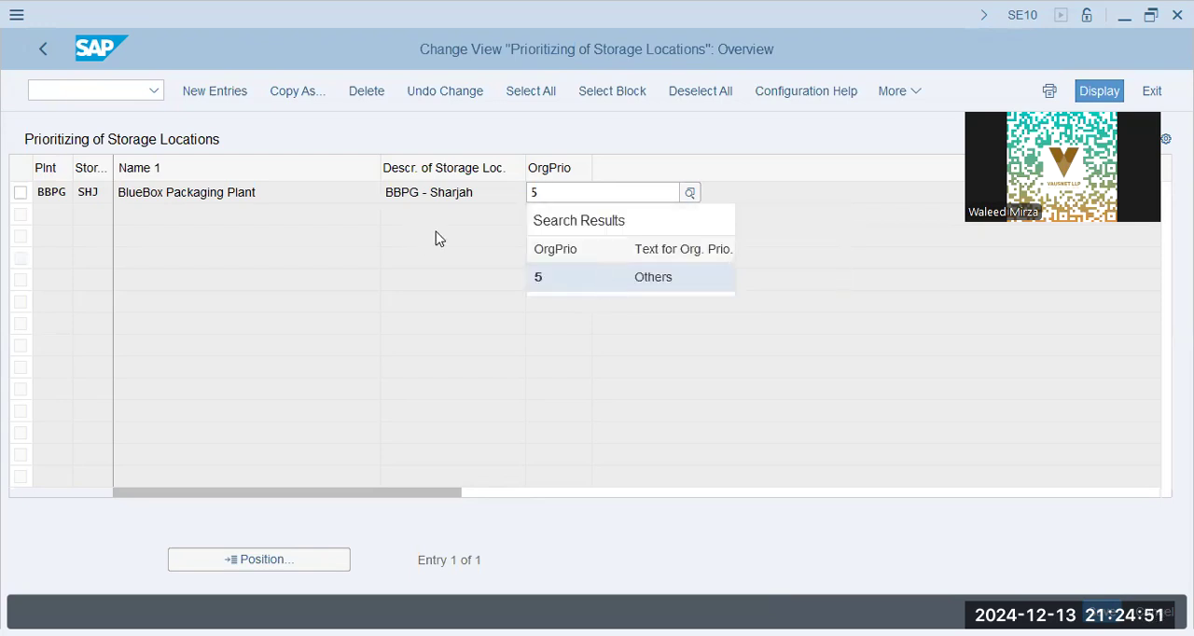
click(436, 232)
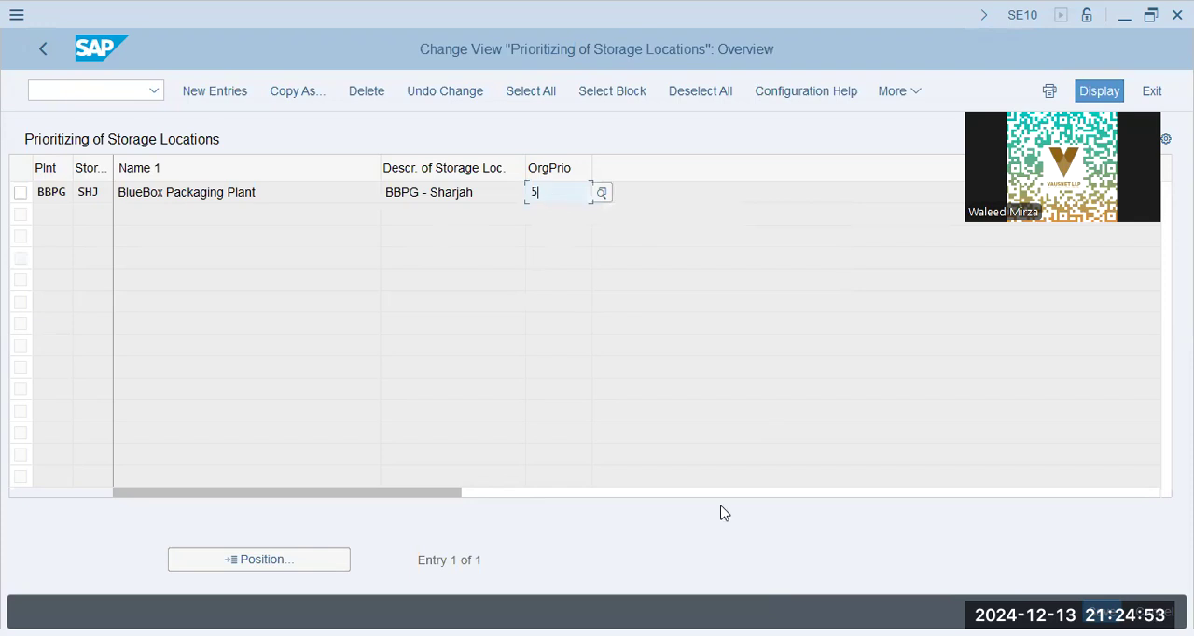
key(ctrl+s)
click(401, 406)
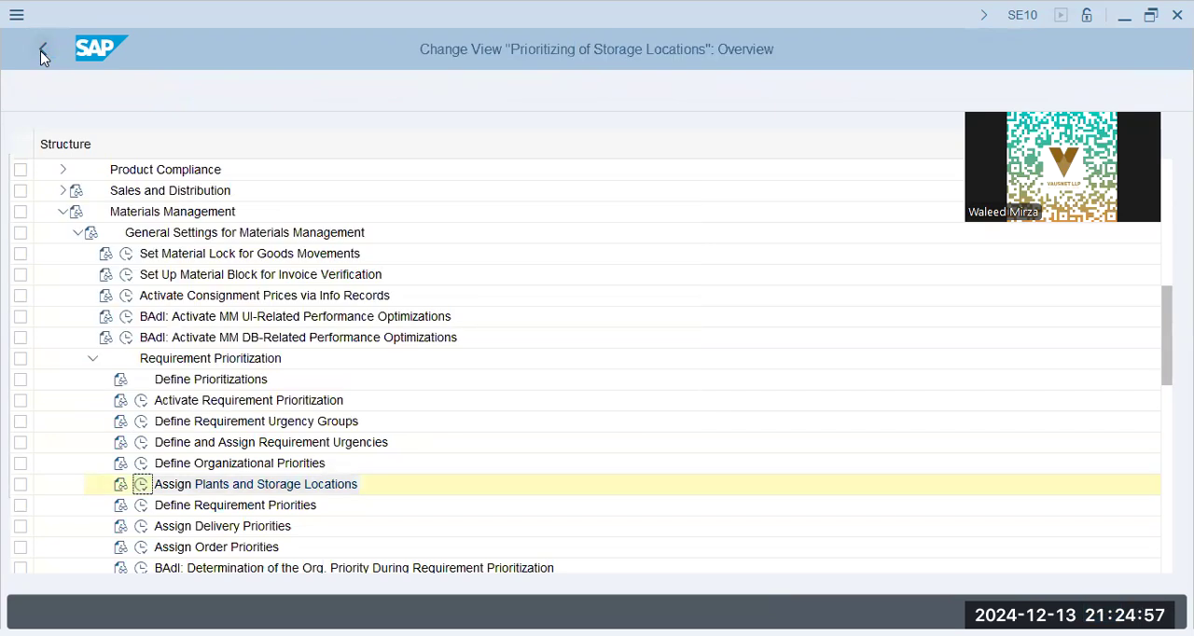
click(43, 49)
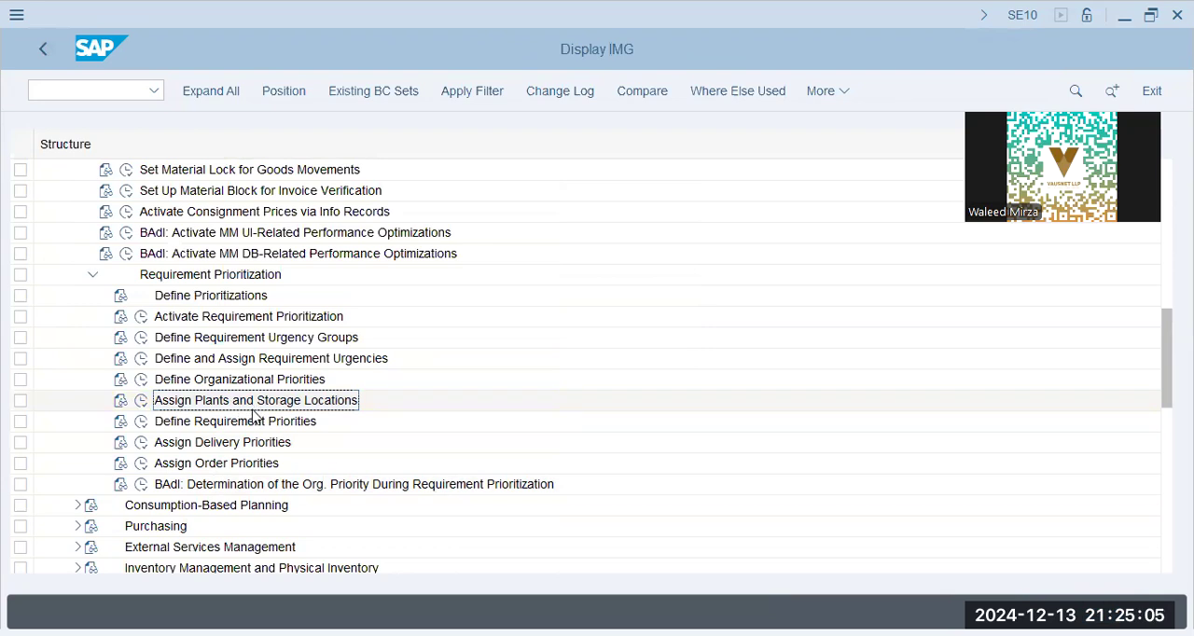
- Collapse General Settings for Materials Management and expand Inventory Management and Physical Inventory in the IMG structure
scroll(252, 415, down, 2)
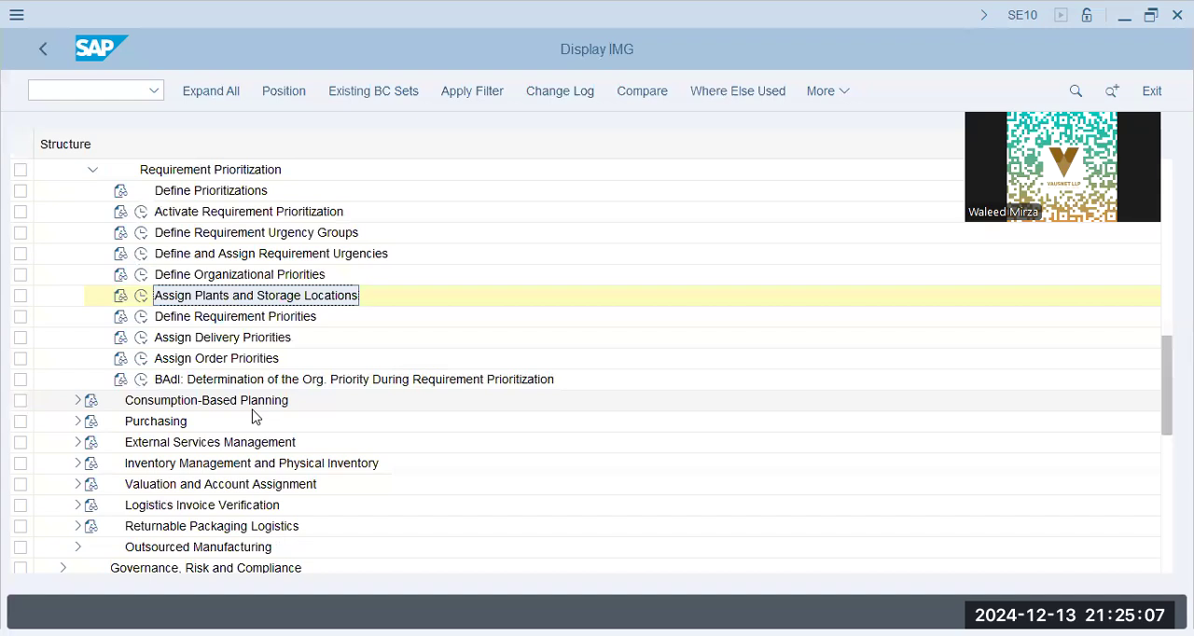
scroll(252, 415, up, 7)
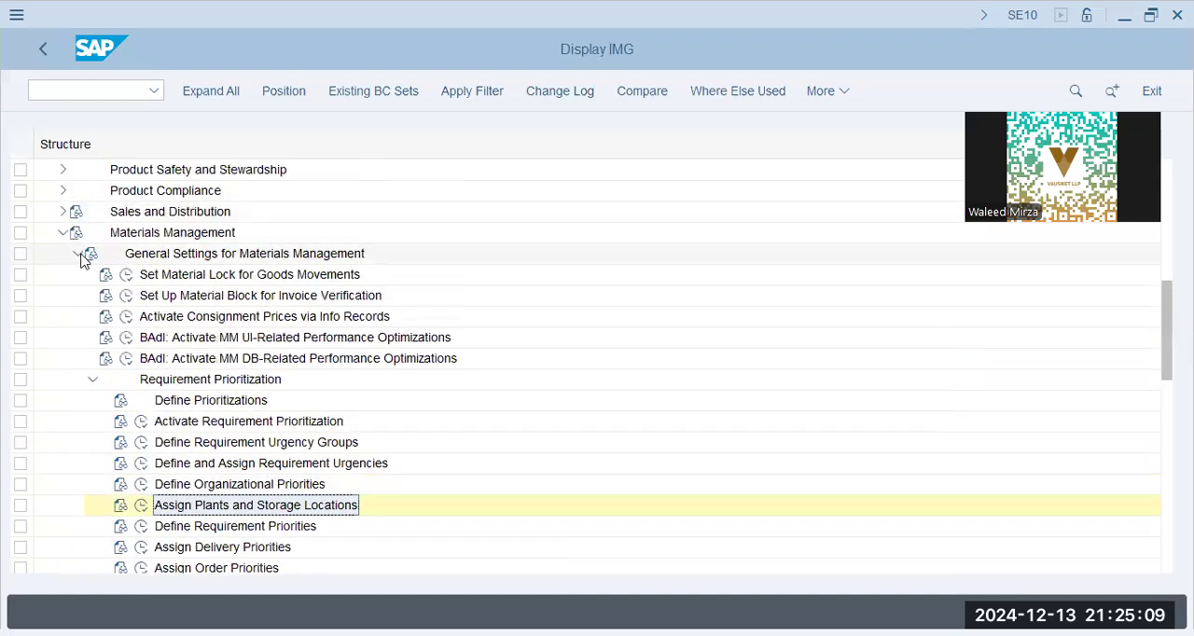
click(78, 254)
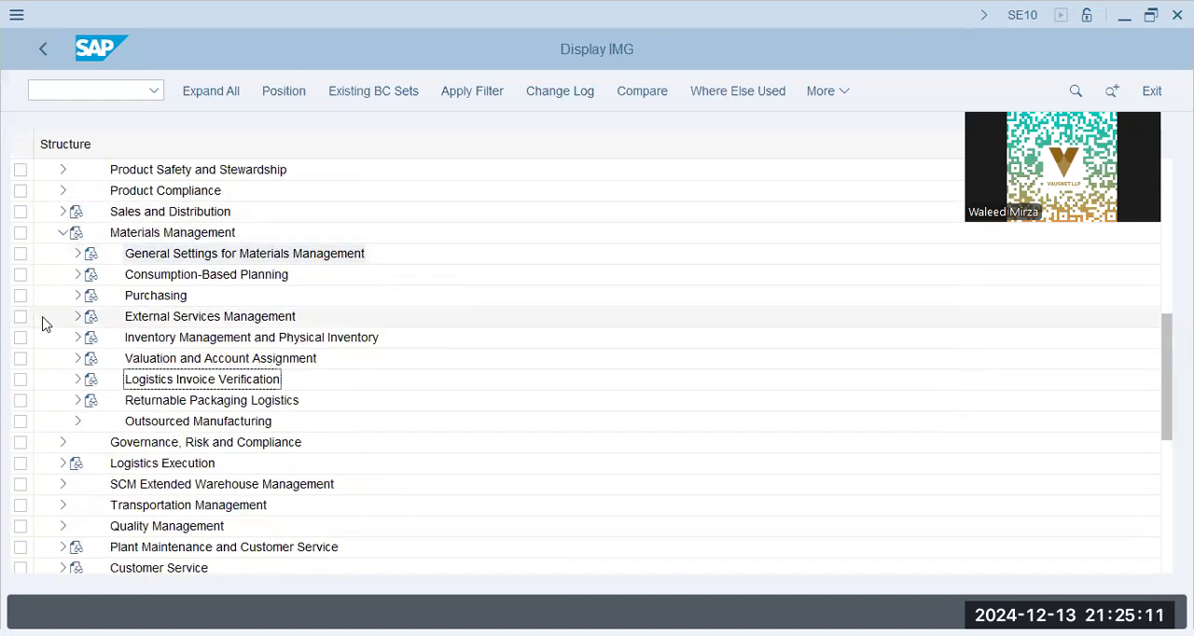
click(101, 343)
click(80, 341)
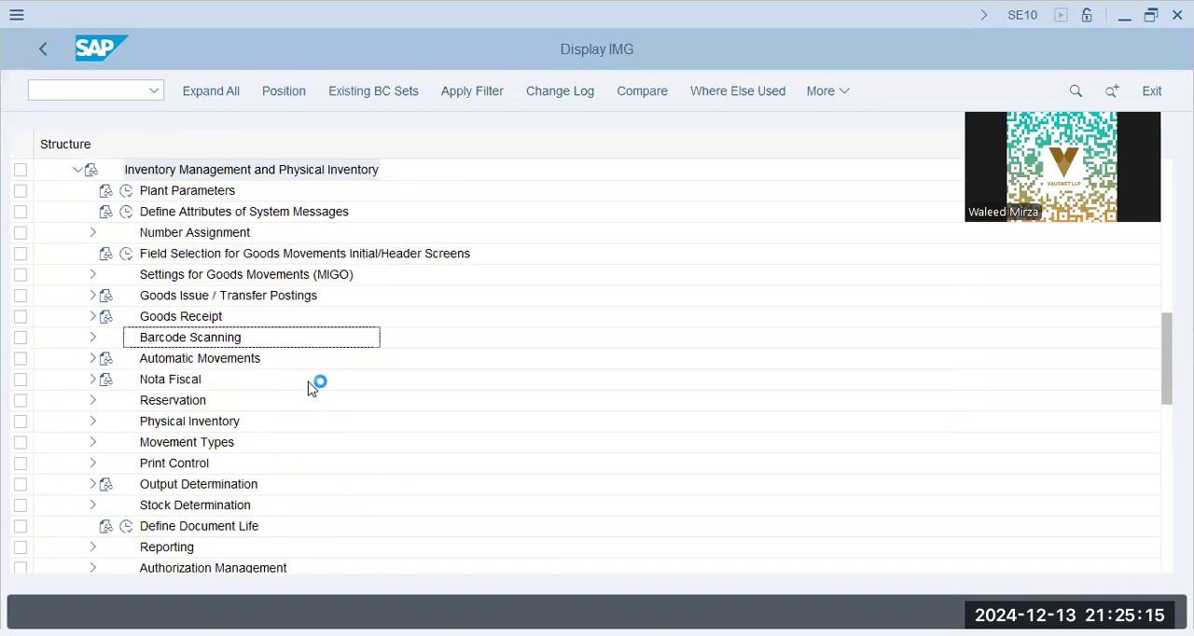
- Open Field Selection for Goods Movements Initial/Header Screens and examine the modifiable fields
click(178, 233)
click(179, 255)
click(128, 255)
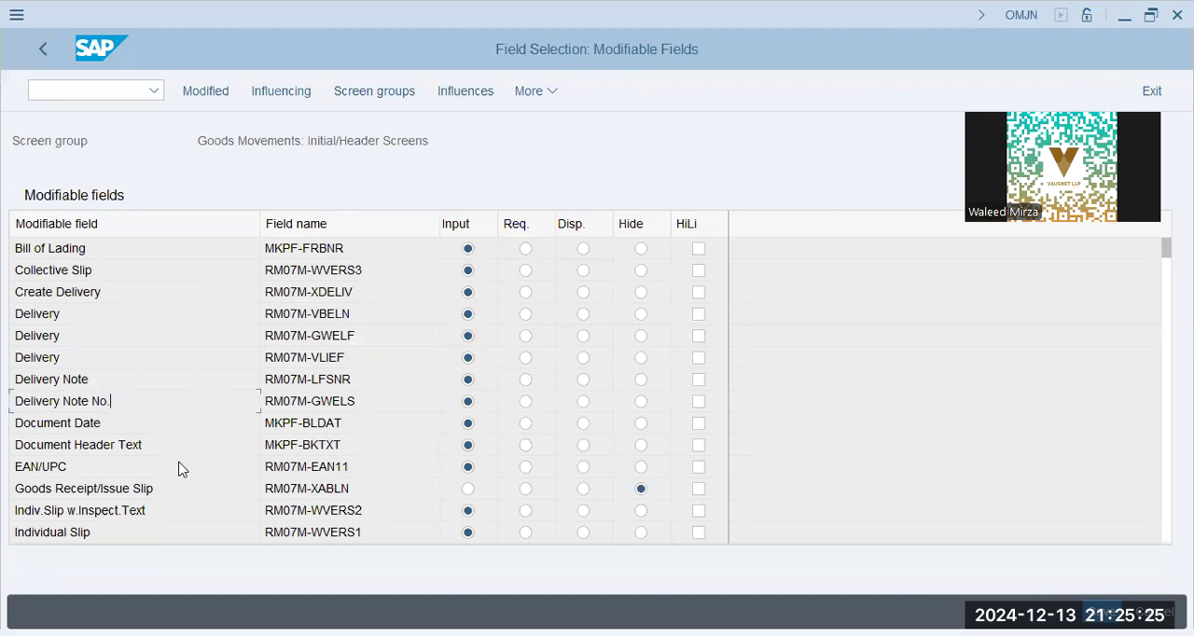
click(415, 386)
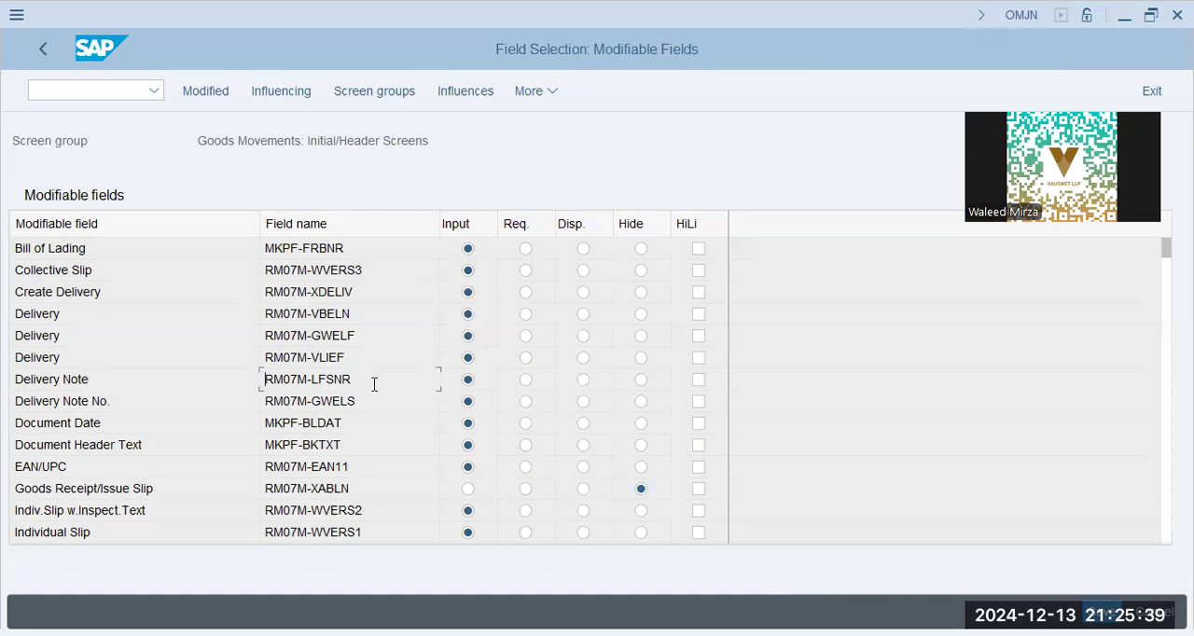
- Examine the remaining modifiable fields for goods movement initial/header screens down to Via Handling Units and return to the IMG
scroll(373, 390, down, 5)
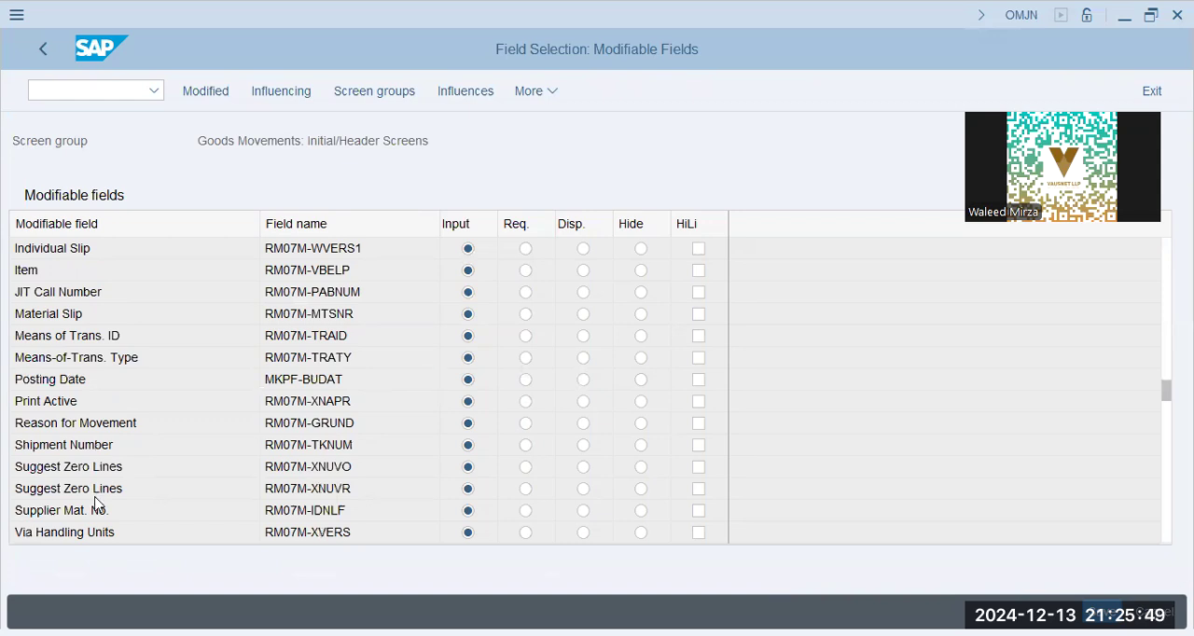
scroll(102, 472, down, 1)
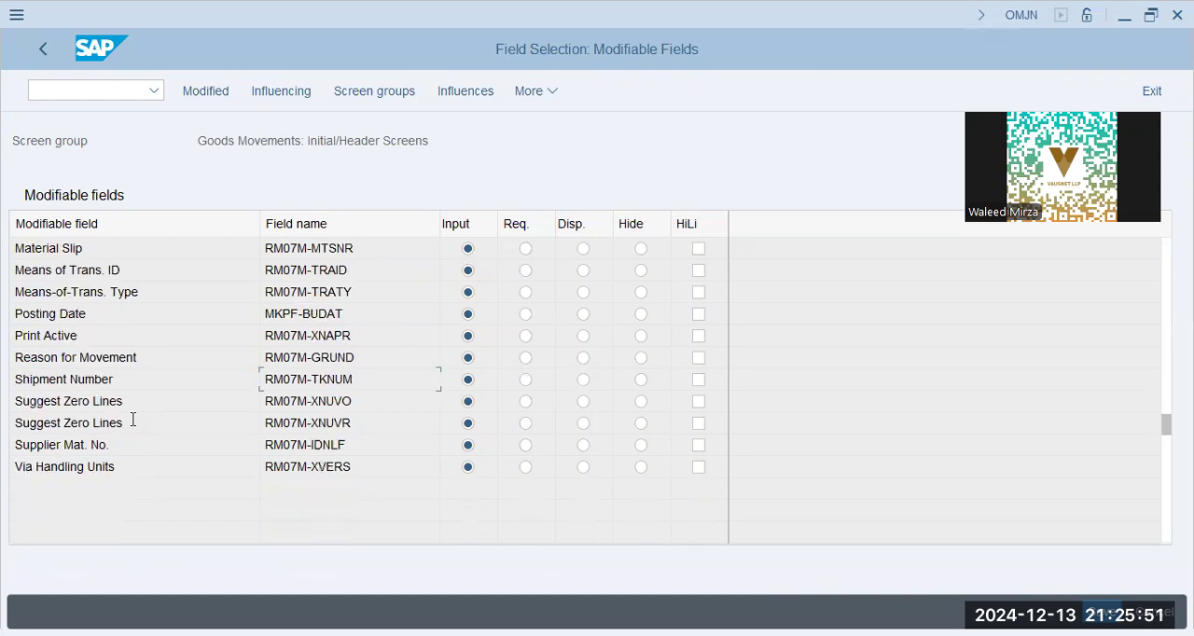
click(131, 469)
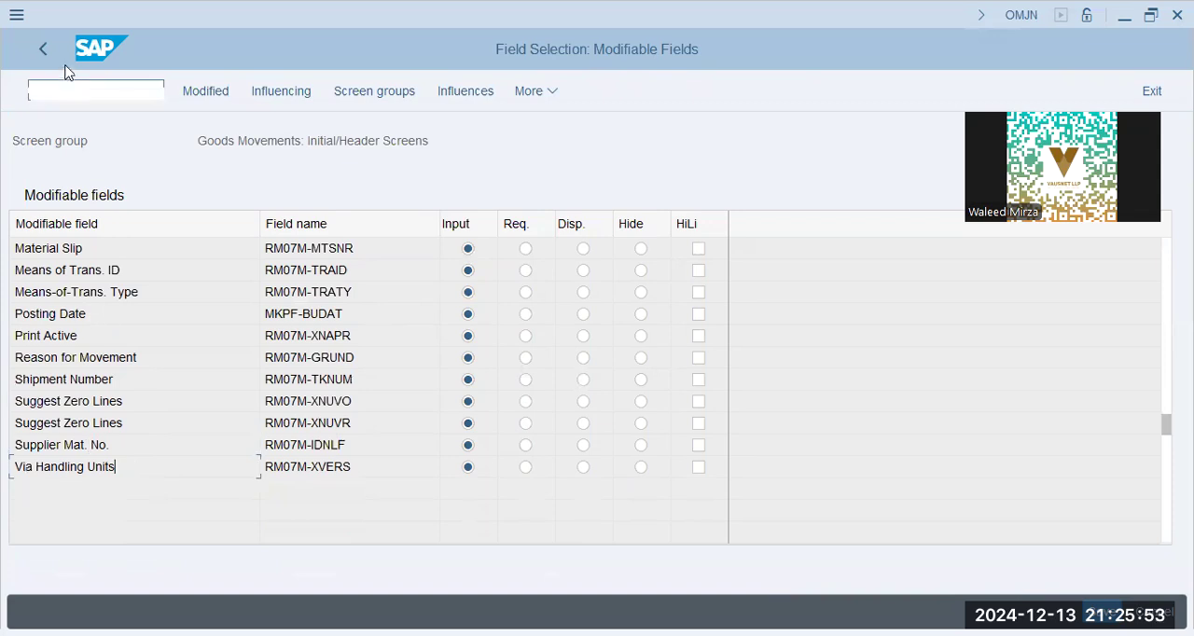
click(43, 52)
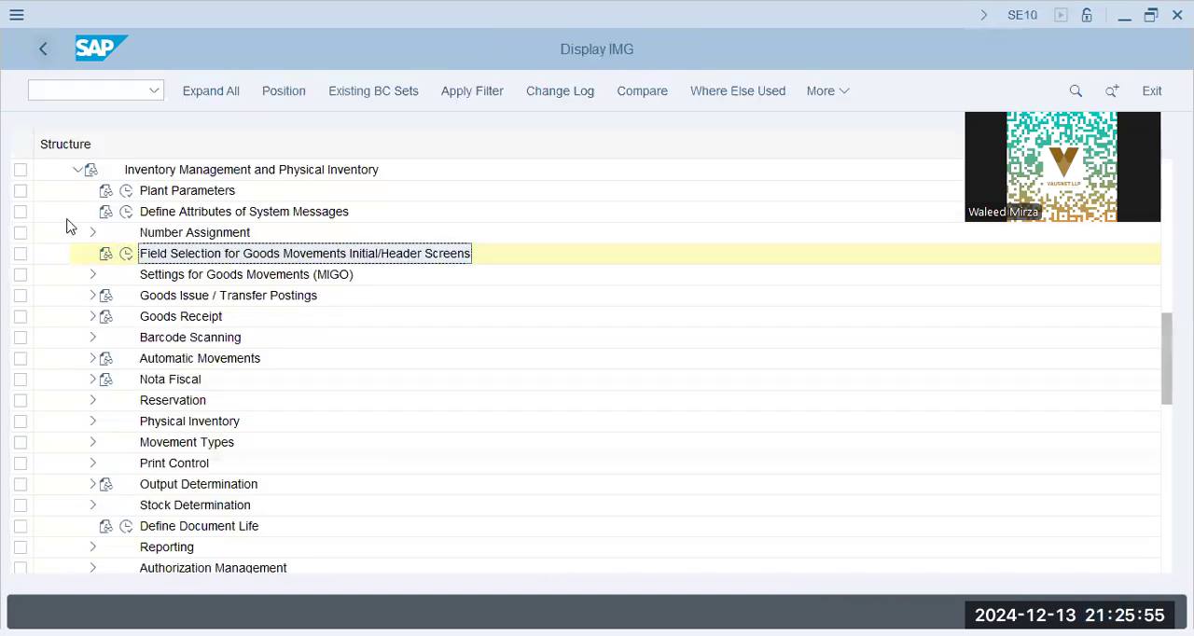
- Expand Settings for Goods Movements (MIGO) in the IMG and open Field Selection for MIGO
click(159, 277)
click(92, 274)
click(214, 295)
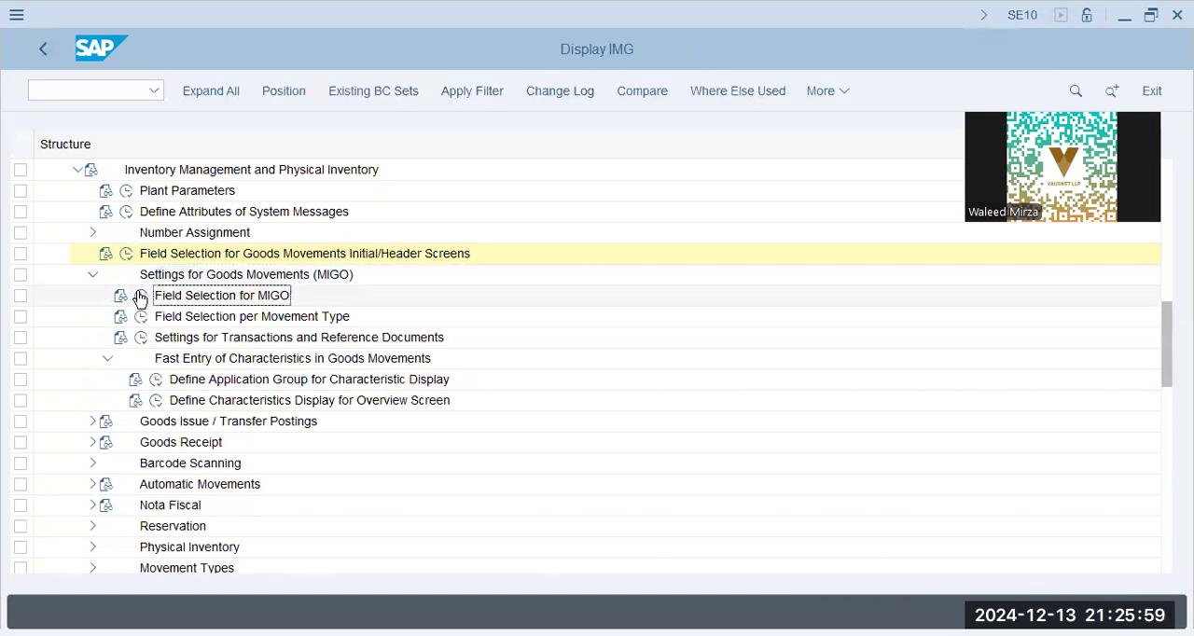
click(141, 295)
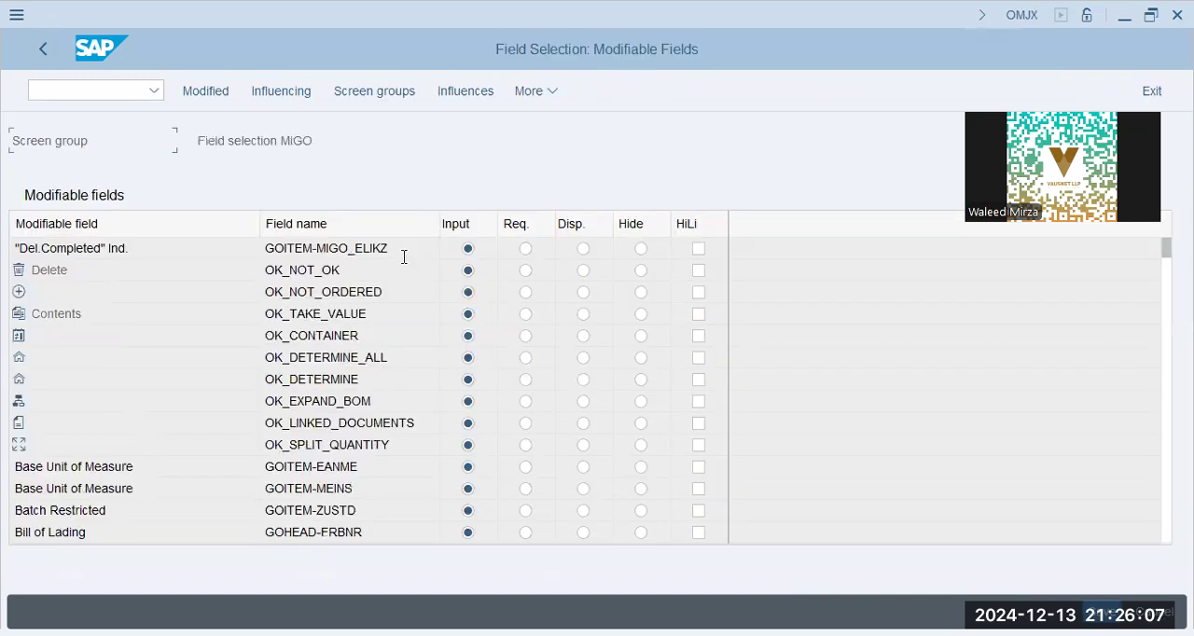
- Examine the MIGO modifiable fields and their input settings down to Goods Receipt/Issue Slip, then return to the IMG
click(144, 248)
click(128, 467)
click(56, 511)
scroll(138, 553, down, 5)
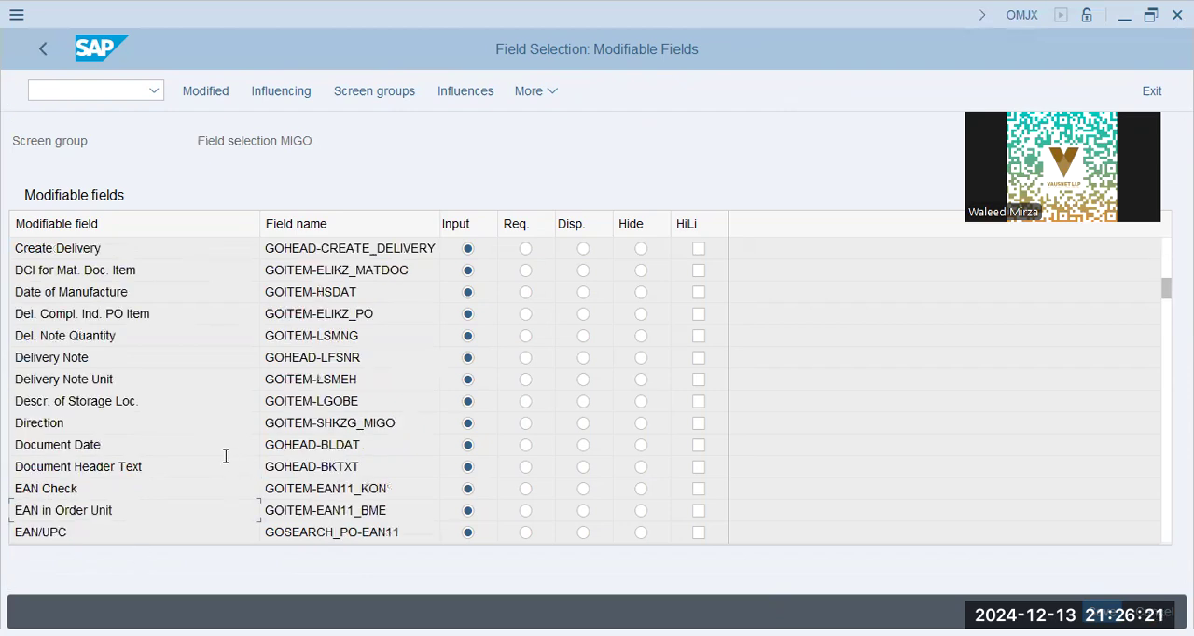
click(141, 509)
scroll(82, 498, down, 5)
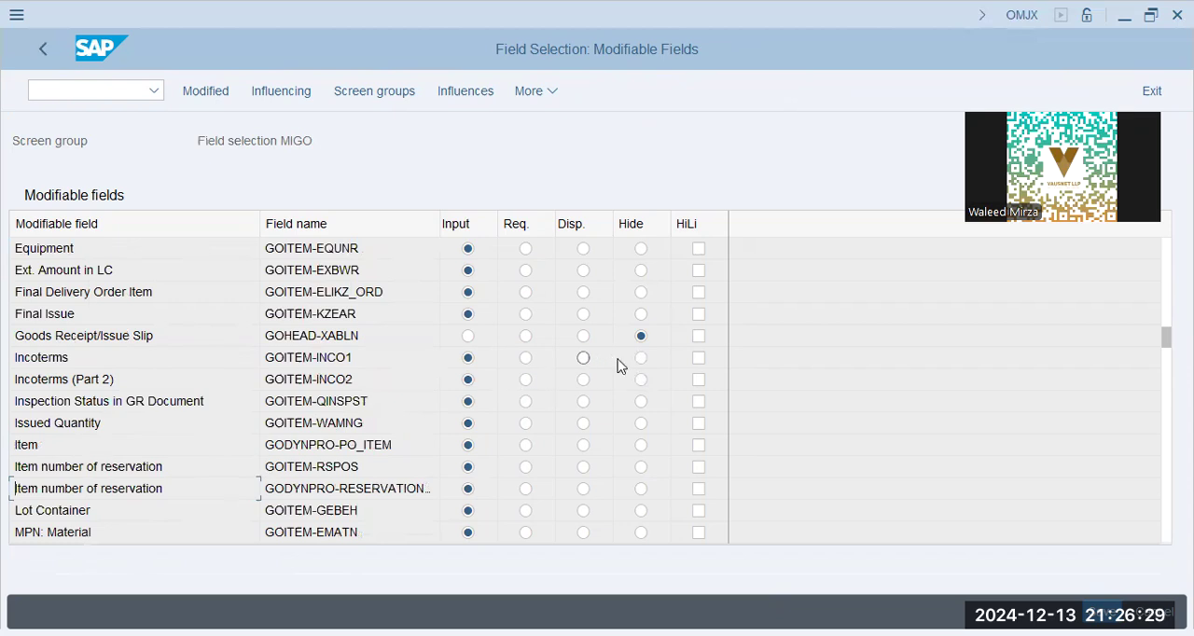
drag(177, 338, 2, 335)
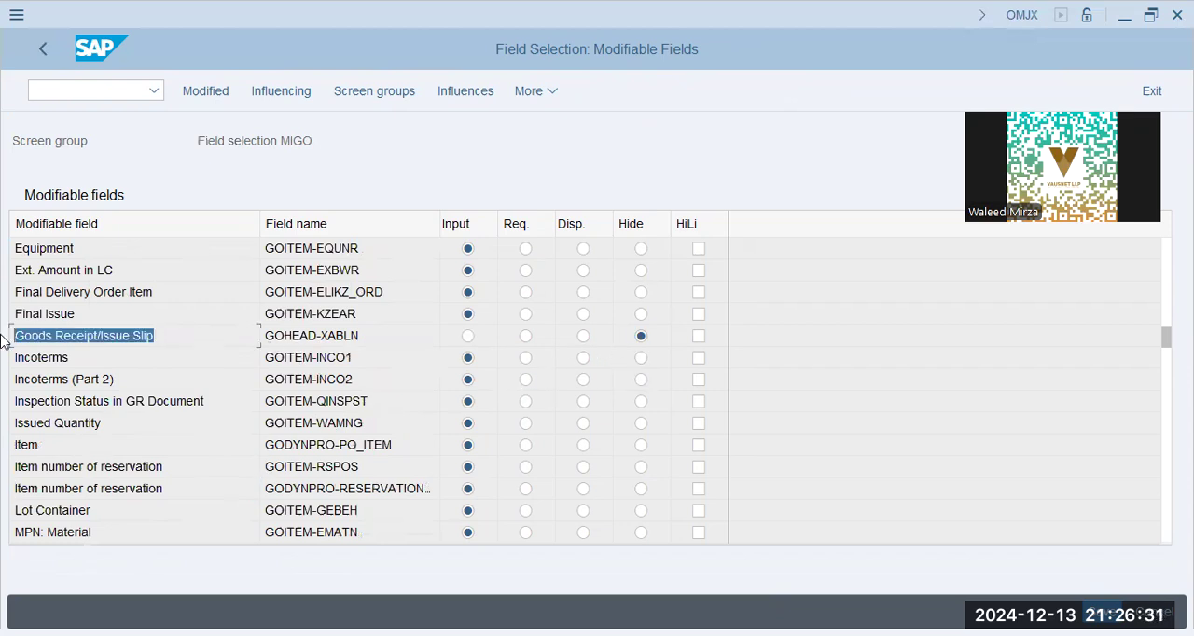
click(46, 47)
- Collapse the MIGO settings, expand Goods Issue / Transfer Postings and open its Create Storage Location Automatically activity
click(240, 320)
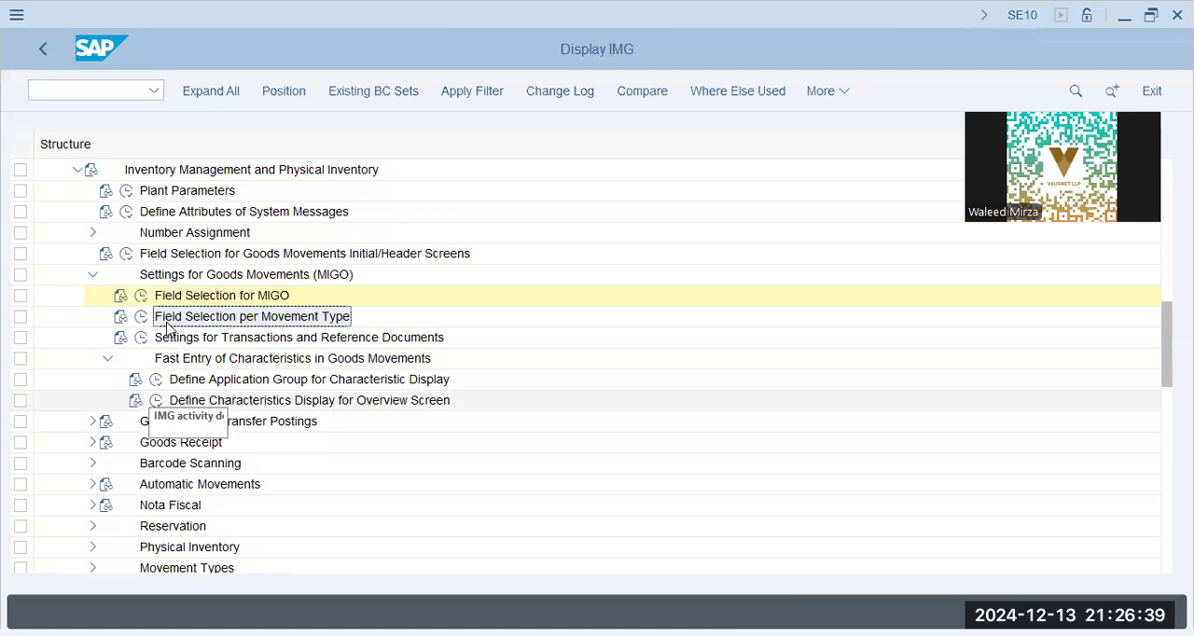
click(90, 276)
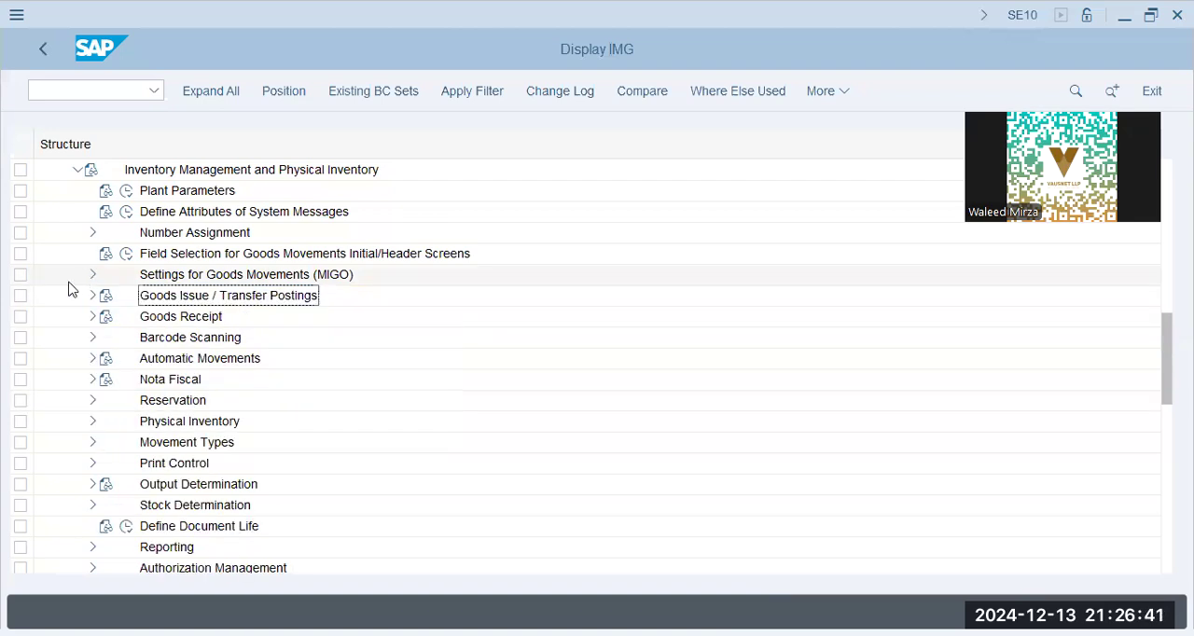
click(92, 295)
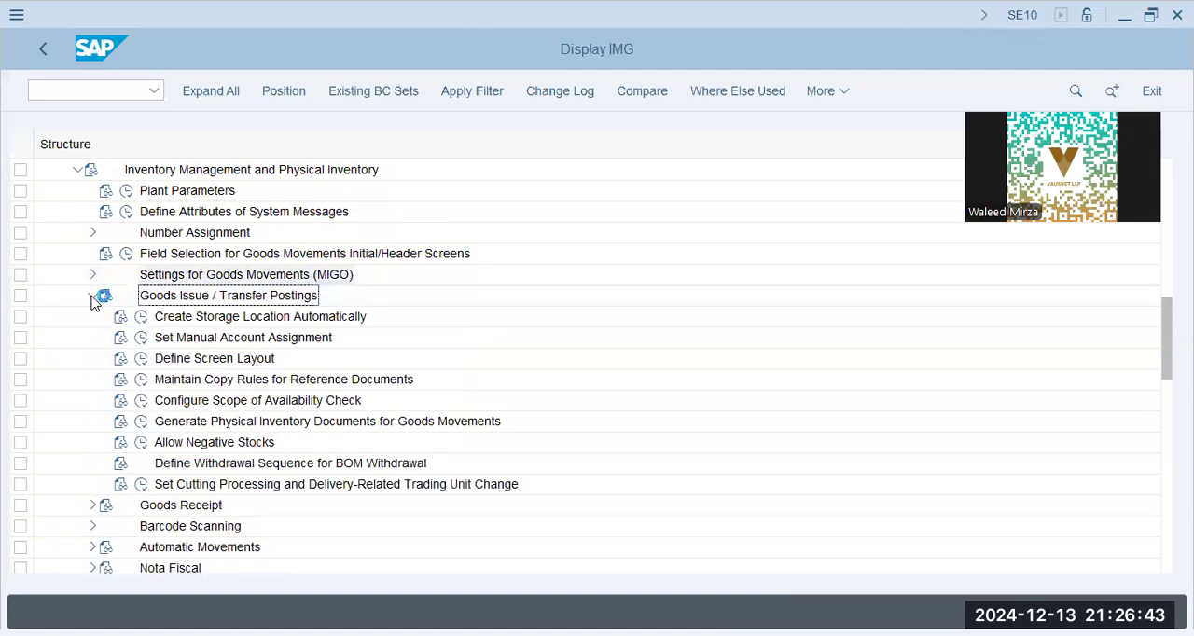
click(216, 320)
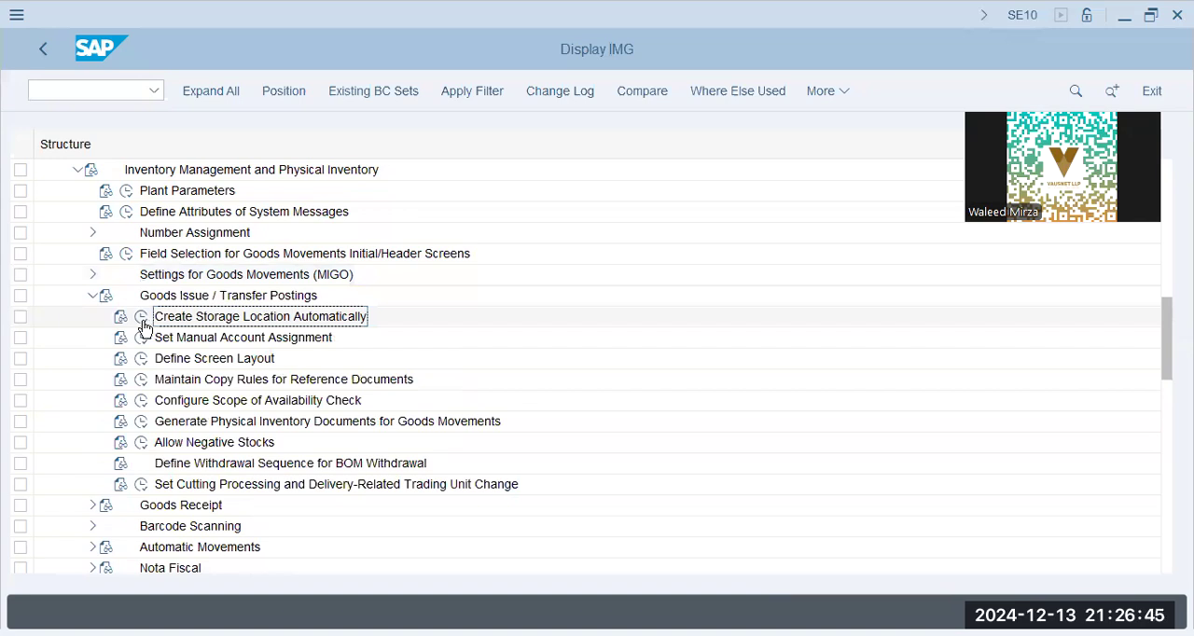
click(141, 319)
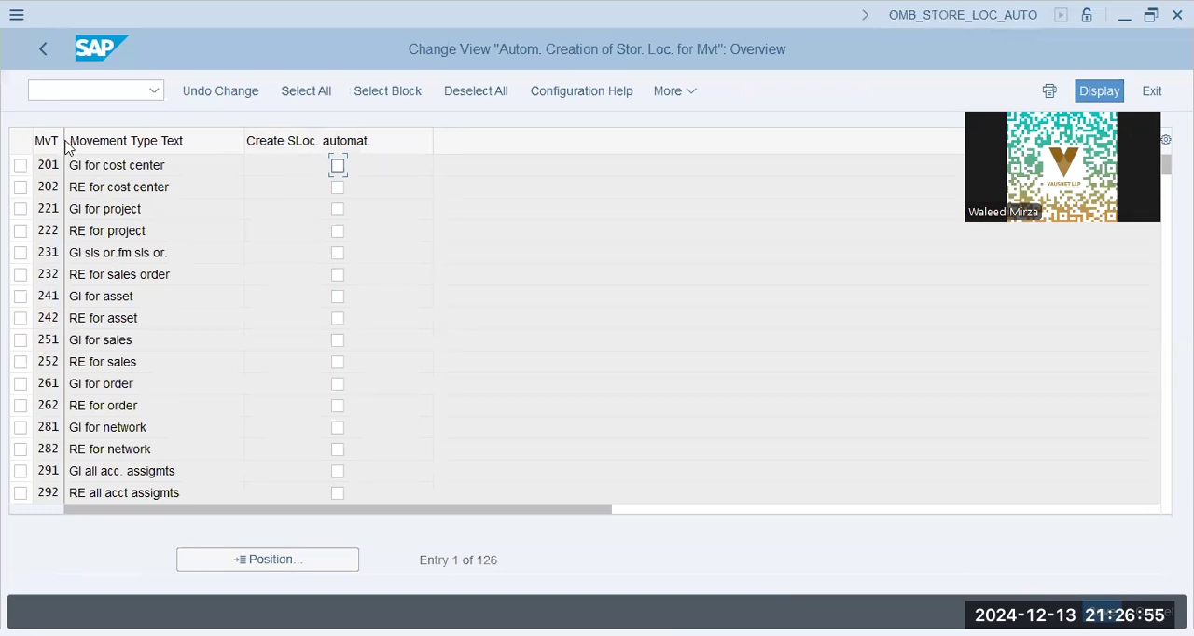
- Widen the MvT column and examine the goods issue movement types from 201 through 221
drag(63, 140, 136, 137)
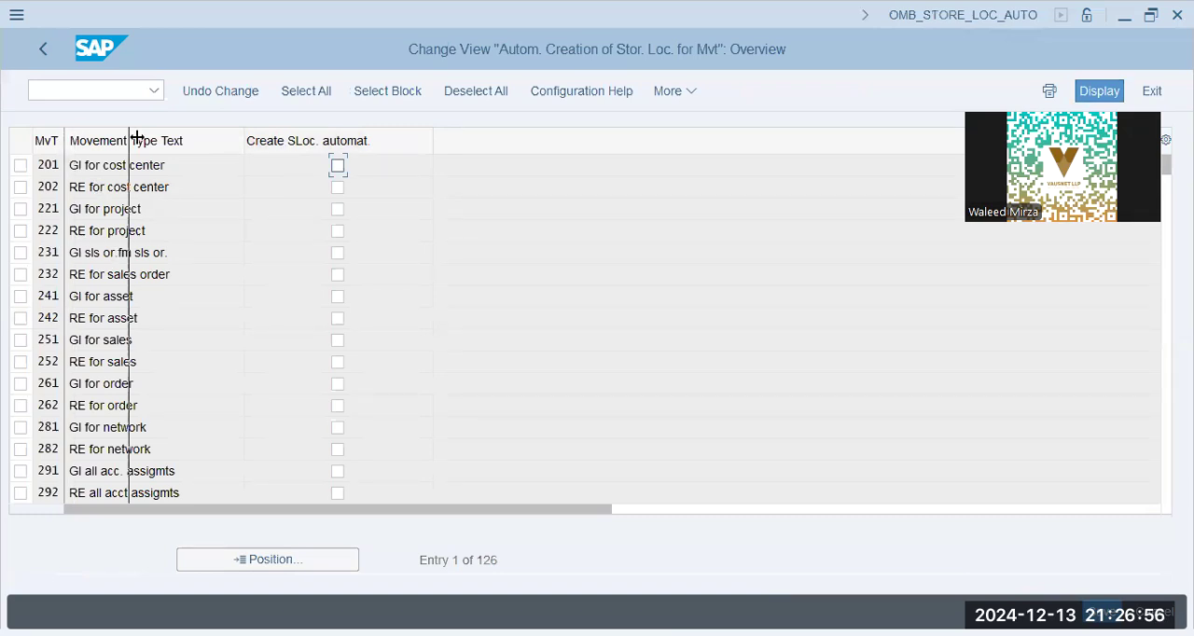
click(84, 261)
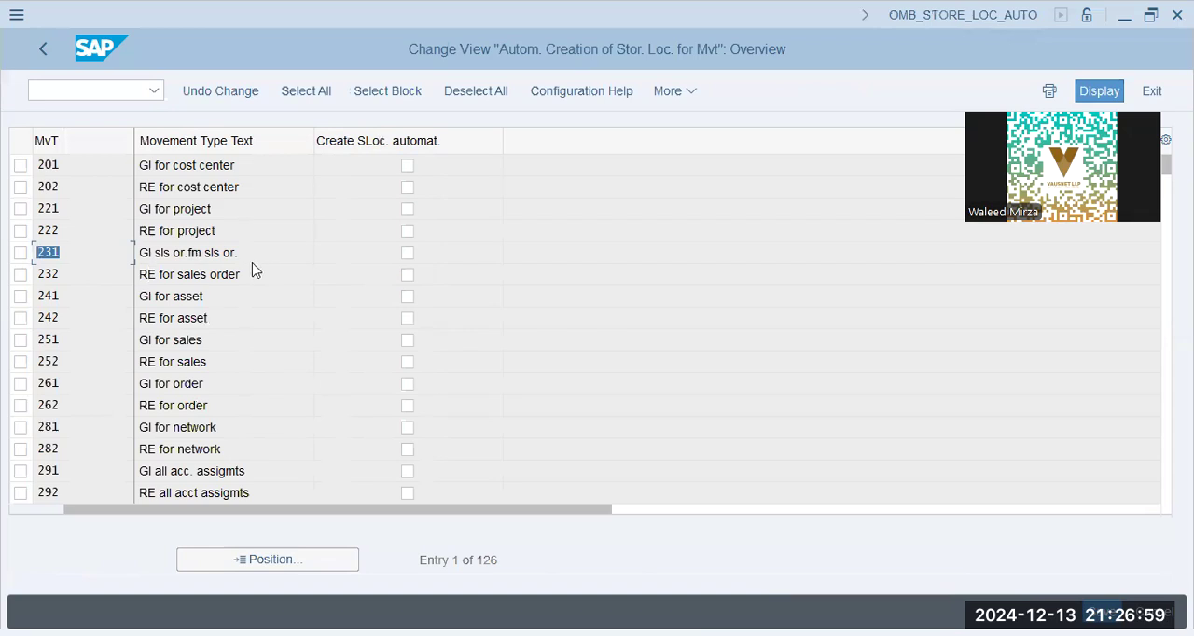
click(254, 170)
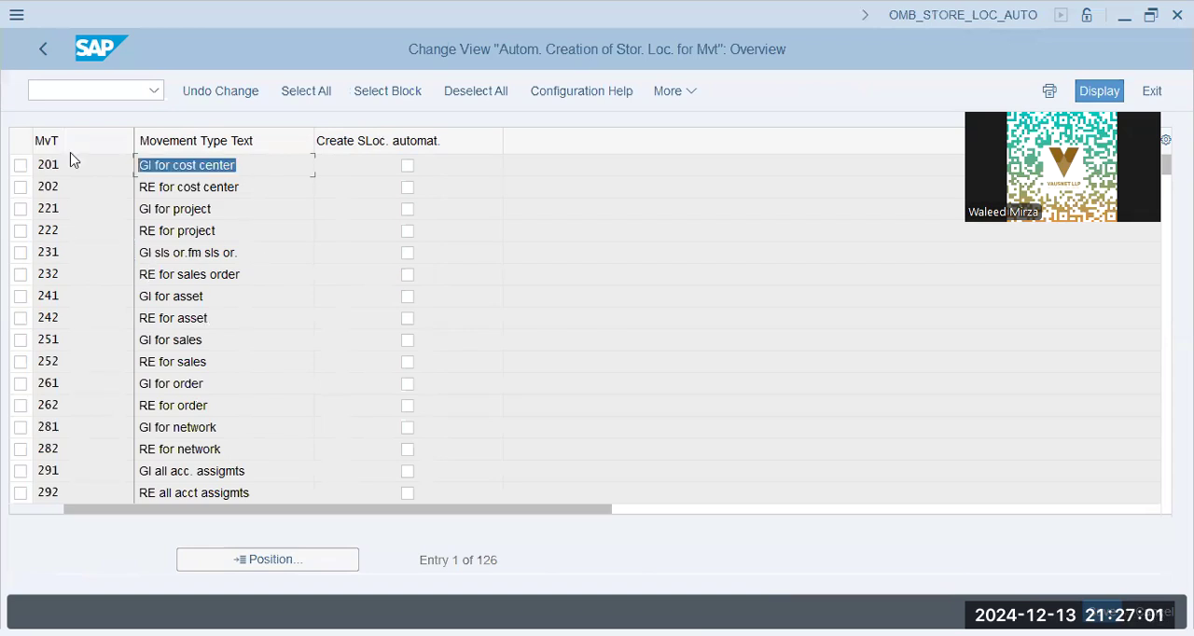
click(77, 161)
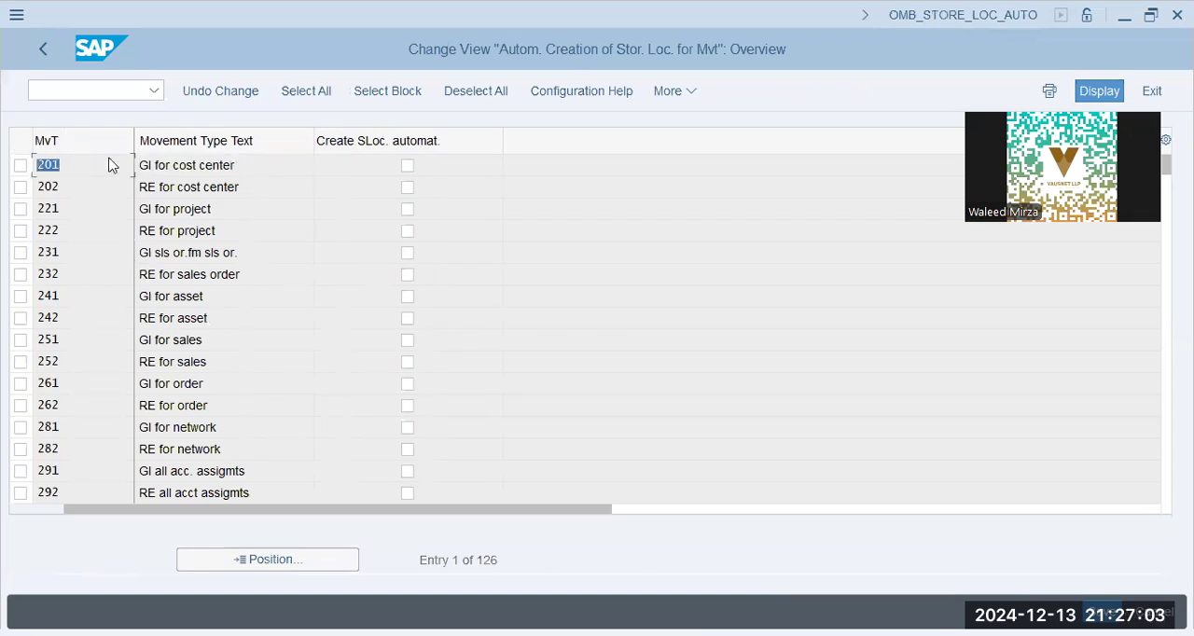
key(Tab)
click(82, 187)
drag(139, 209, 193, 216)
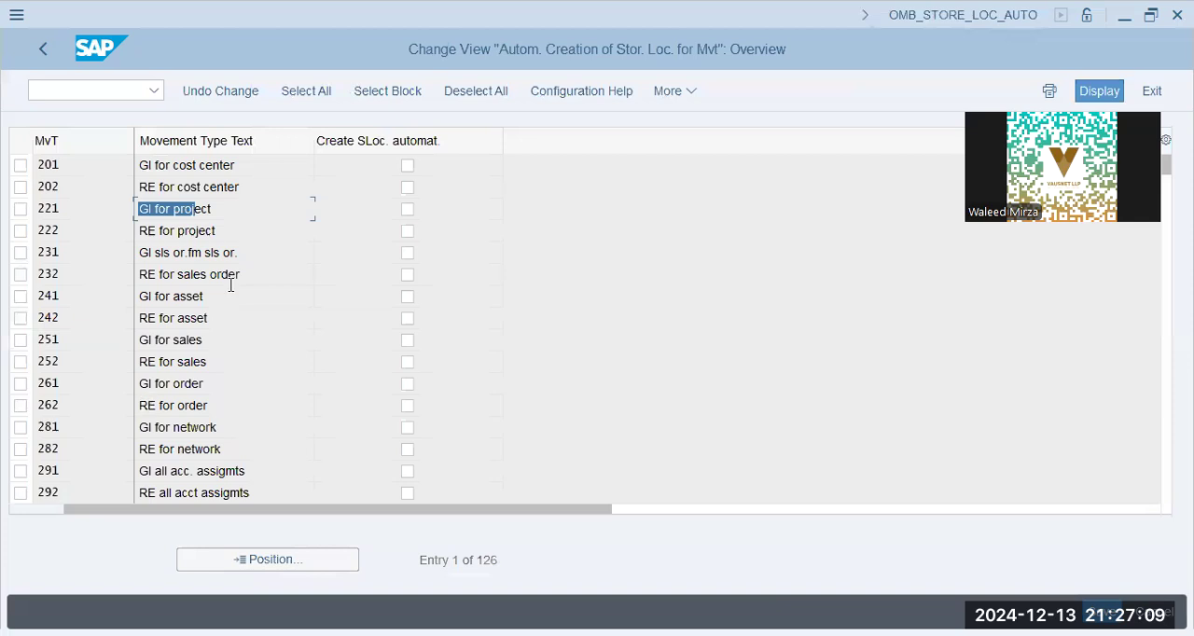
- Examine the sales order, order, network and all-account-assignment movement types from 232 through 292
drag(252, 283, 52, 277)
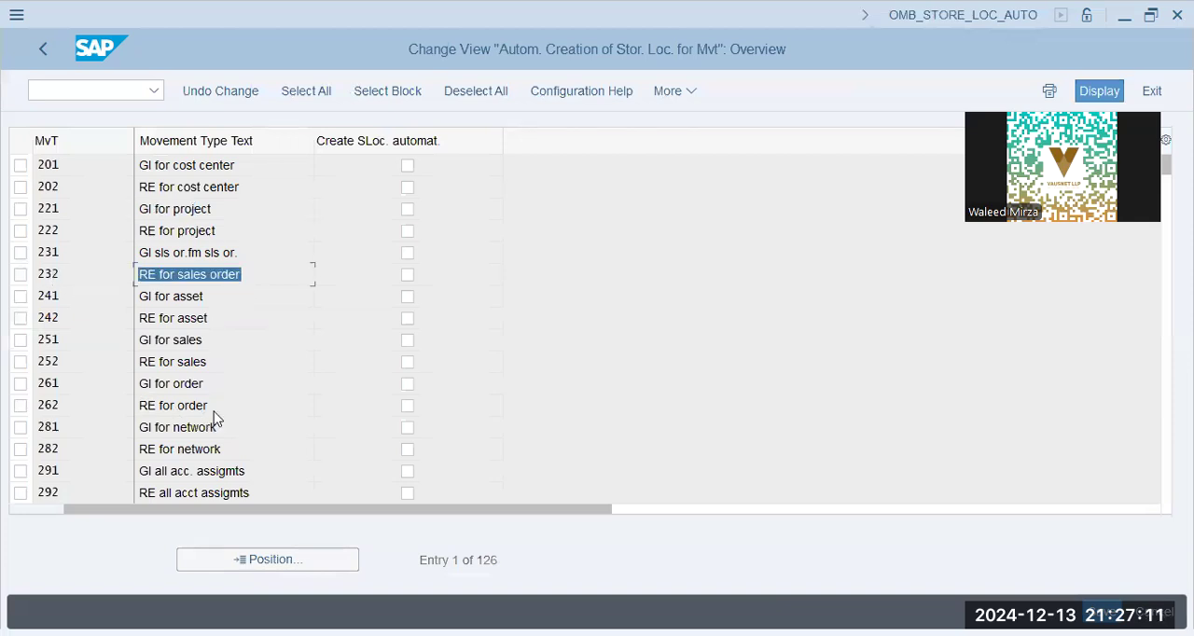
drag(216, 414, 107, 420)
drag(244, 456, 60, 429)
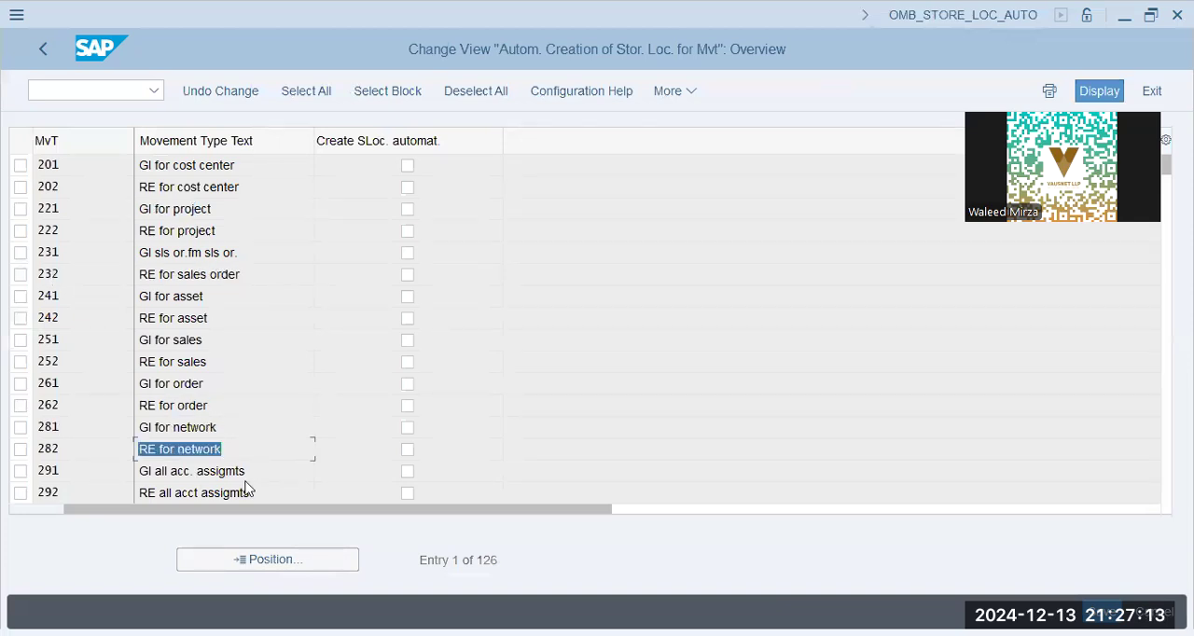
drag(241, 478, 138, 470)
drag(241, 493, 88, 481)
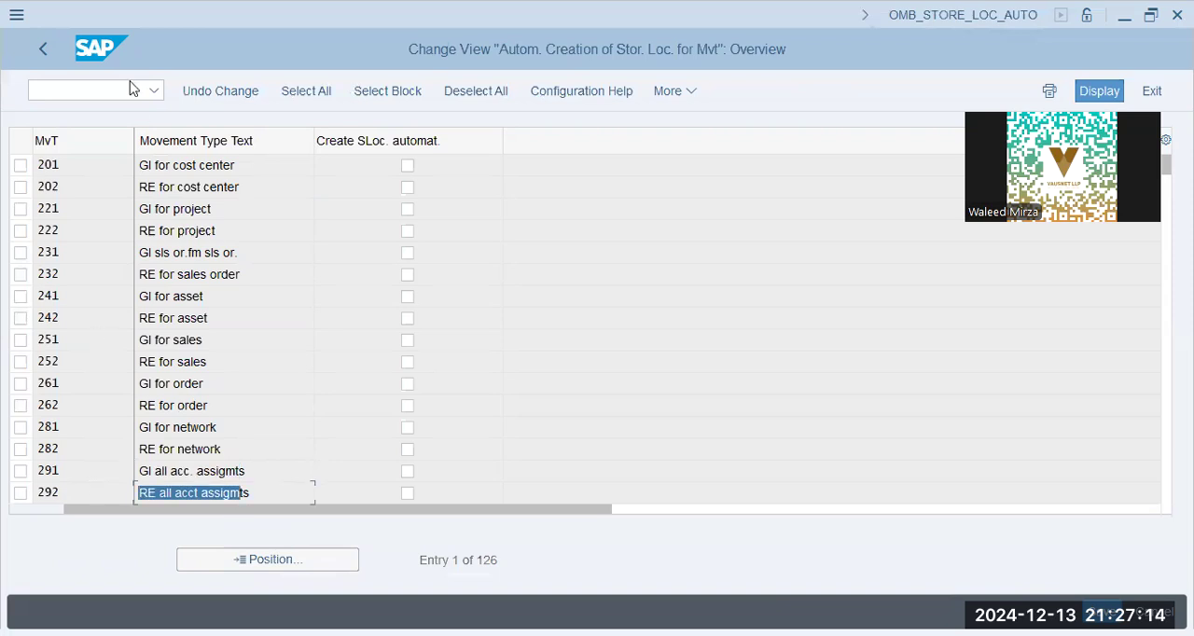
- Check the automatic storage location setting for transfer movement types such as 301 and 312, then return to the IMG
click(85, 58)
key(Page_Down)
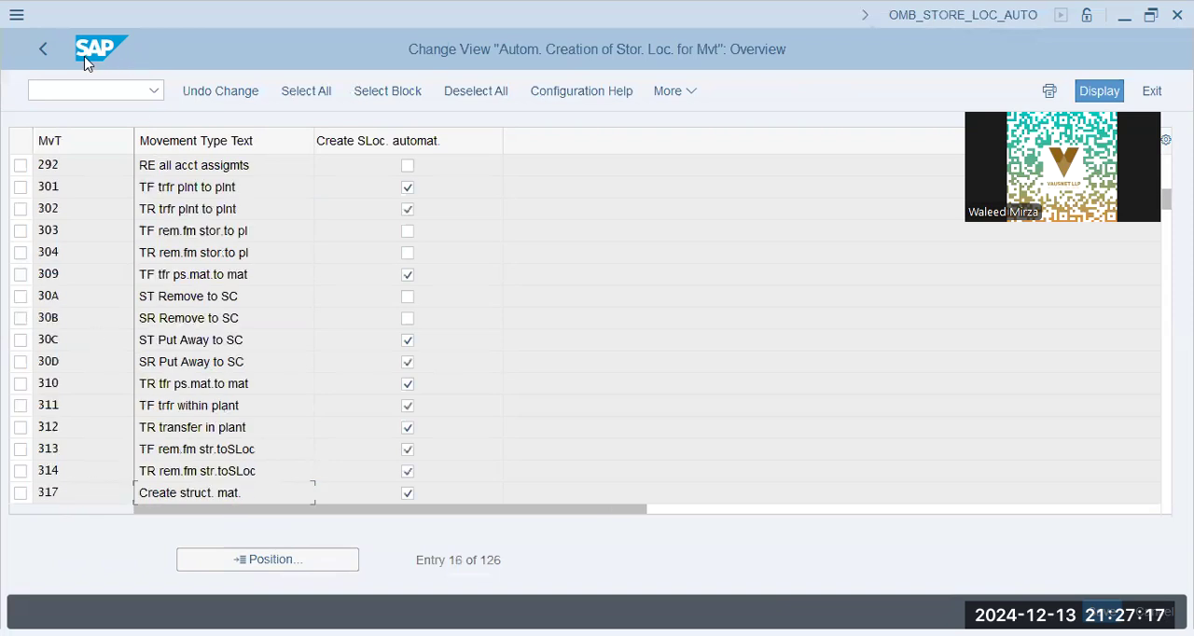
click(185, 191)
drag(138, 428, 255, 436)
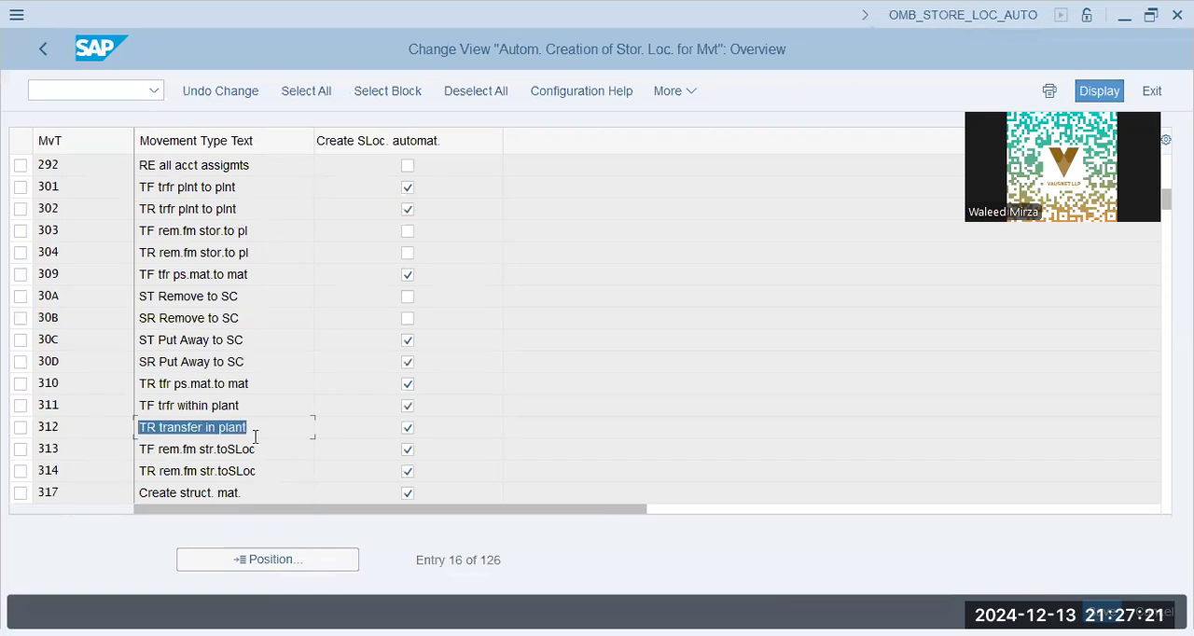
click(42, 53)
- Open Set Manual Account Assignment under Goods Issue / Transfer Postings and inspect the GI for cost center entry
double_click(445, 164)
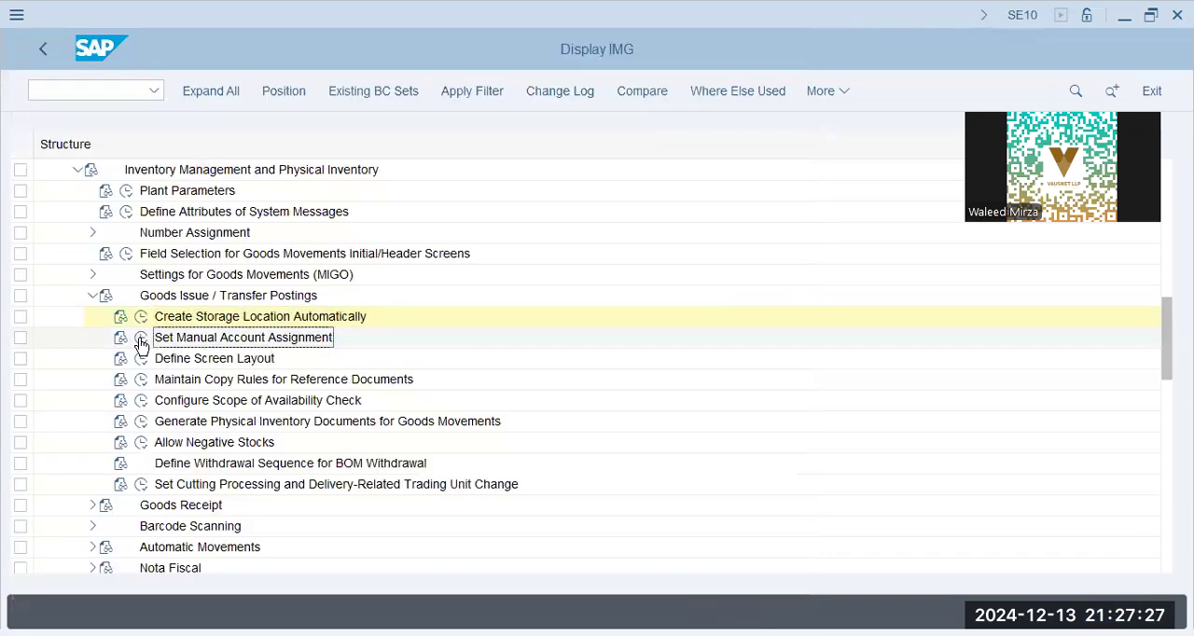
click(140, 341)
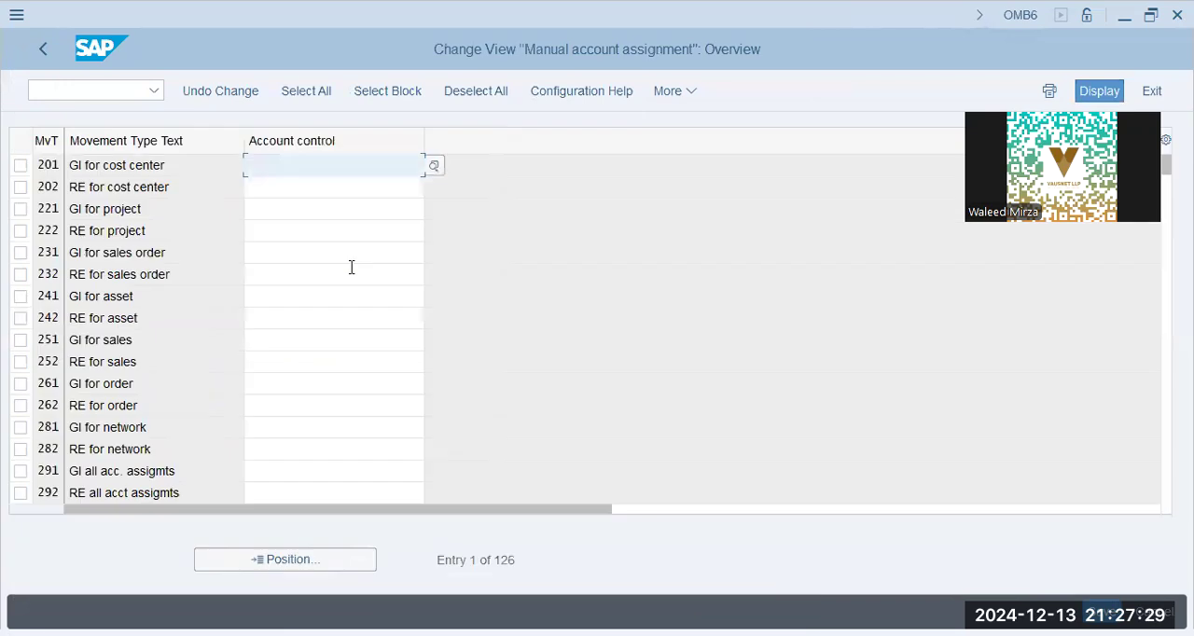
click(190, 167)
- Try account control value 3 for movement type 201 (GI for cost center) and clear the entry
click(338, 166)
click(434, 166)
text(3)
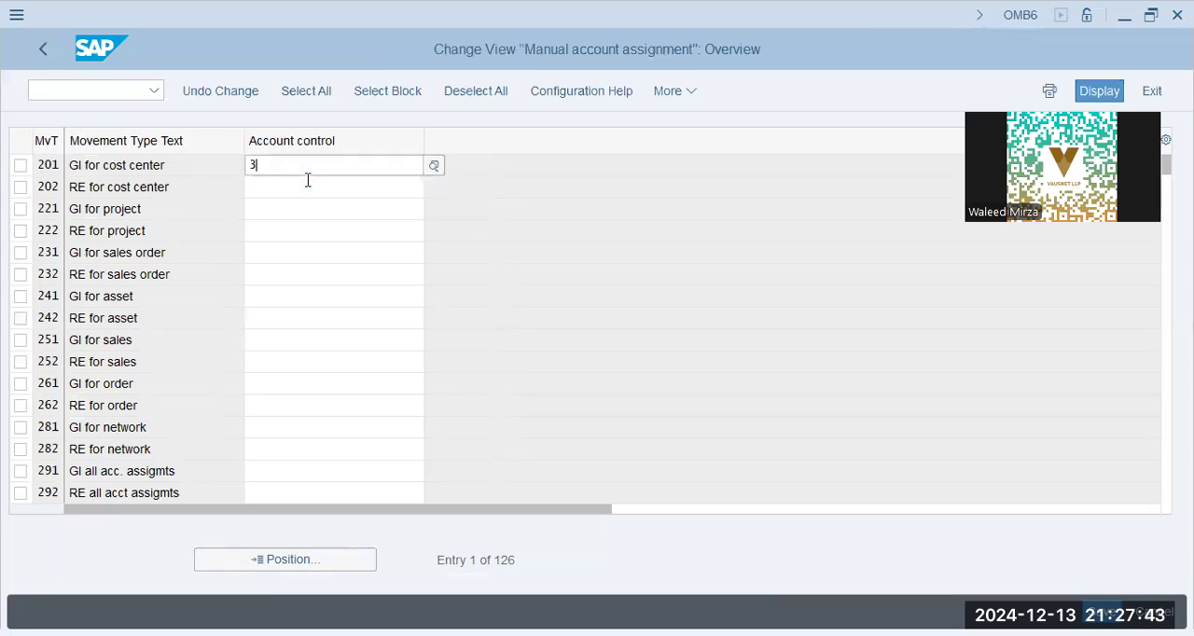
key(BackSpace)
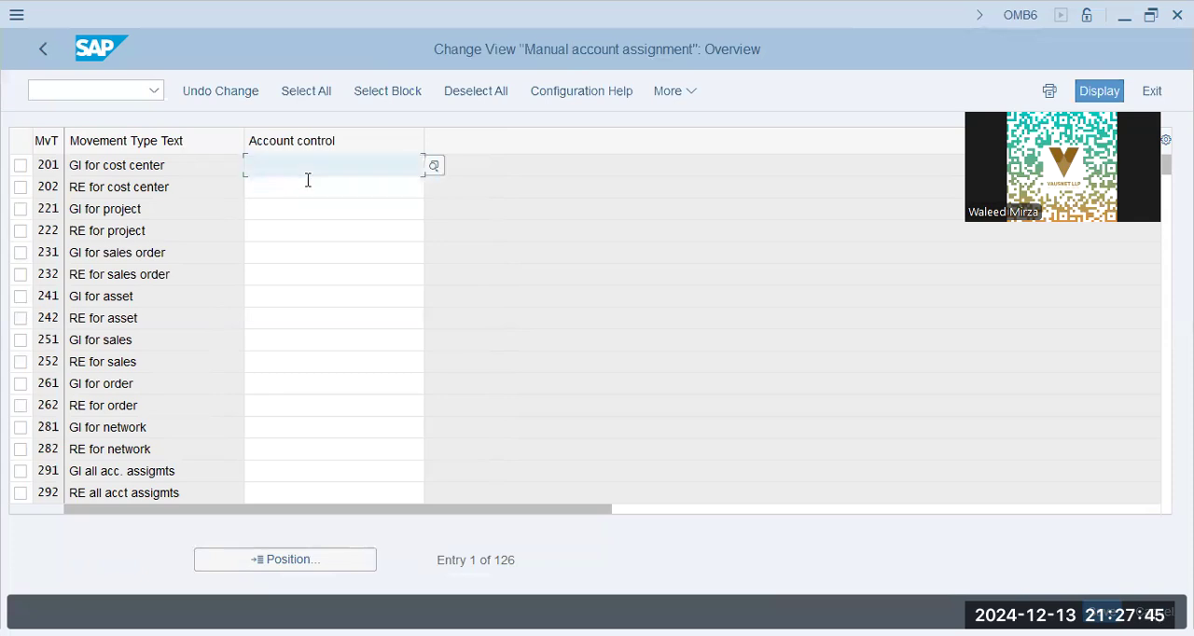
- Examine the account control settings for movement types 292 through 336 and leave the manual account assignment view
key(Page_Down)
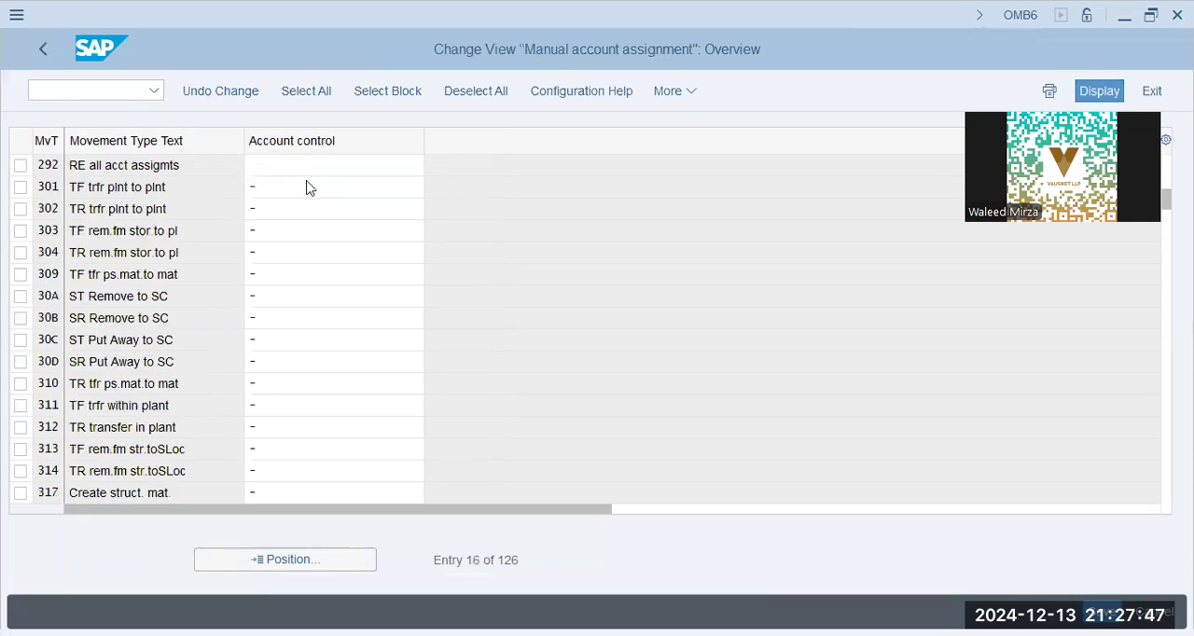
key(Page_Down)
click(173, 302)
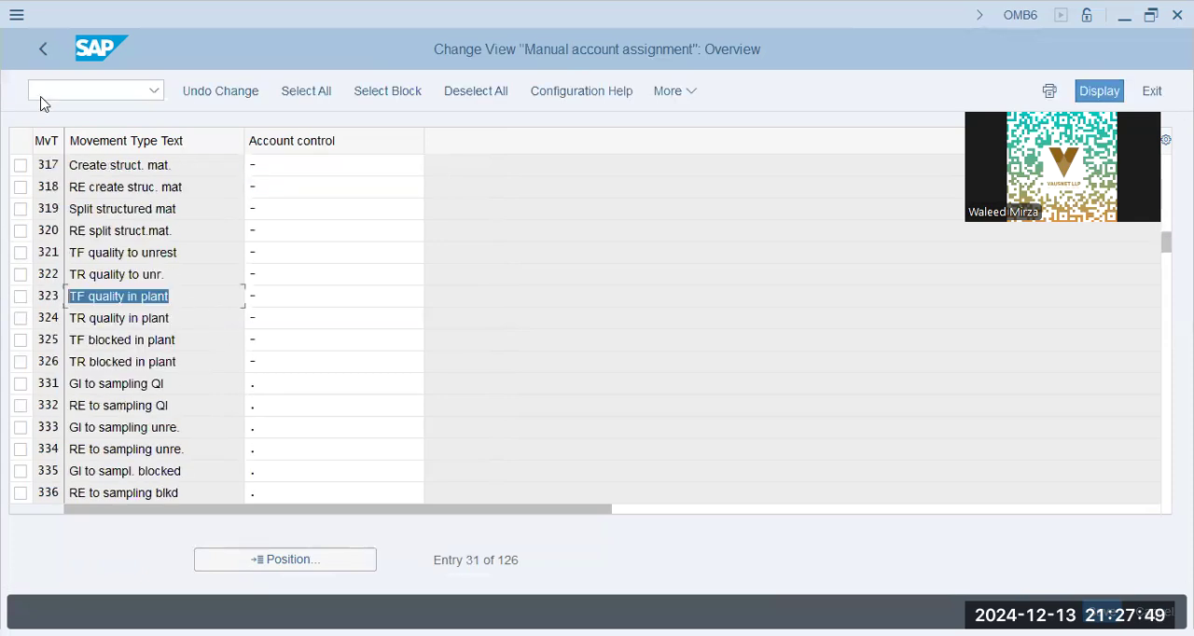
click(41, 54)
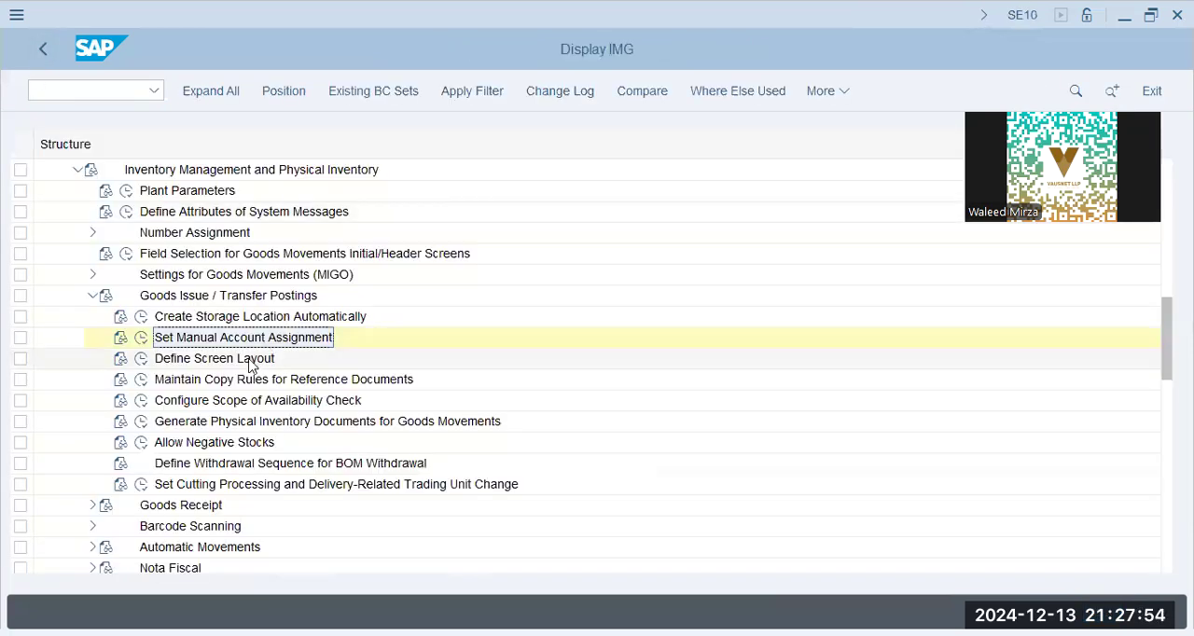
- Collapse Goods Issue / Transfer Postings, expand Goods Receipt and open Create Purchase Order Automatically
click(250, 359)
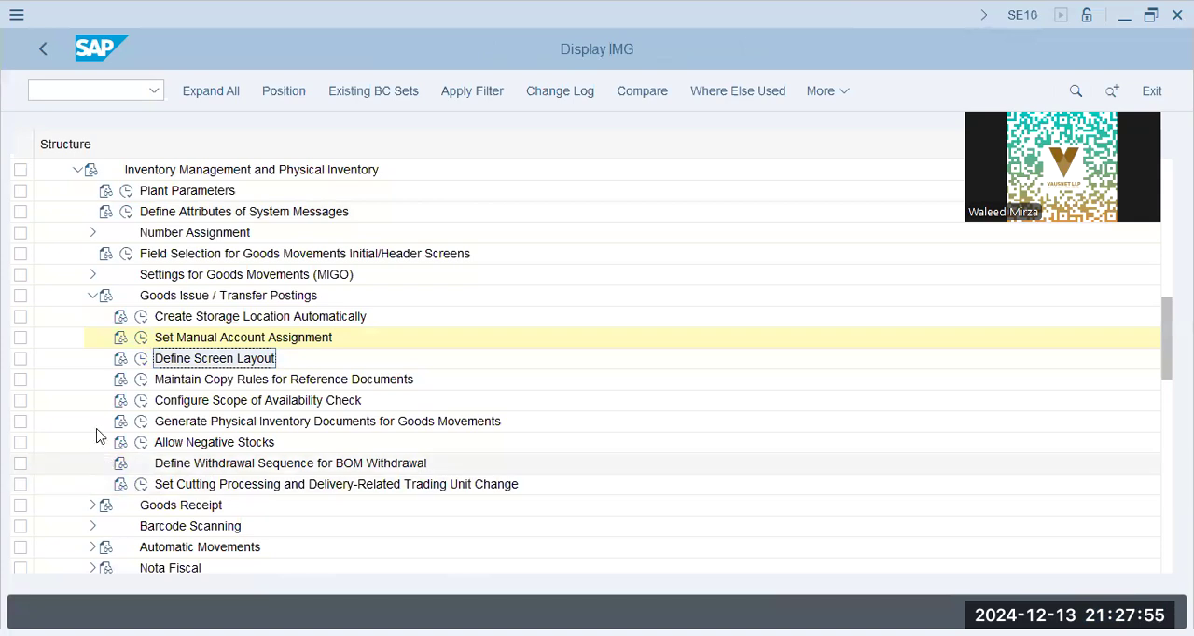
click(93, 296)
click(92, 317)
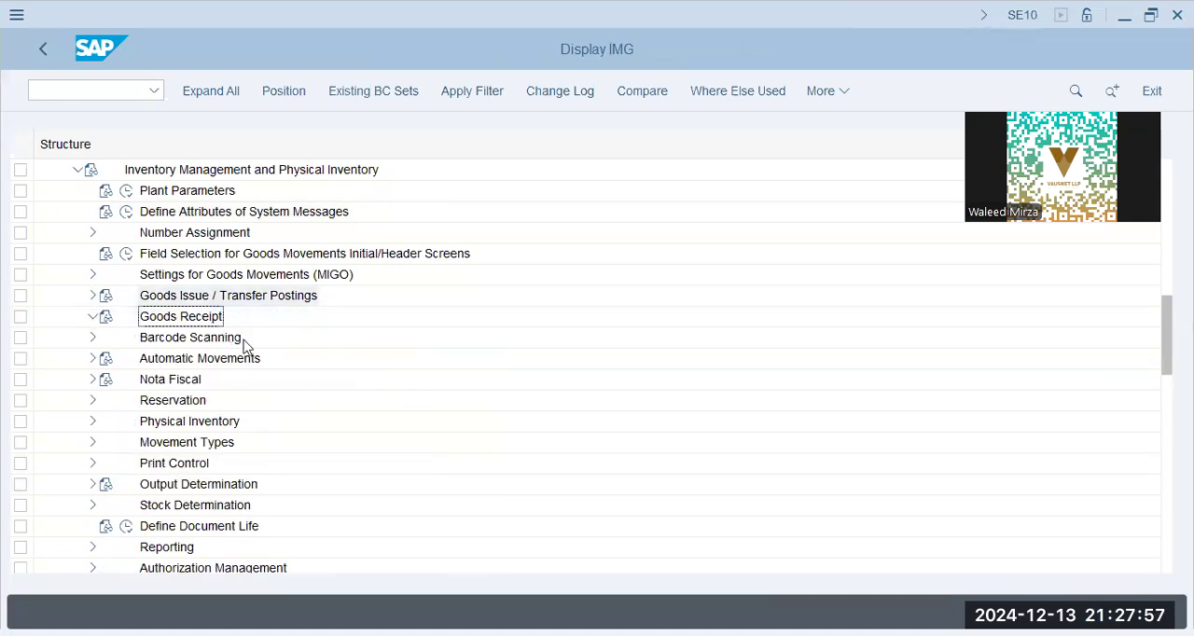
click(241, 340)
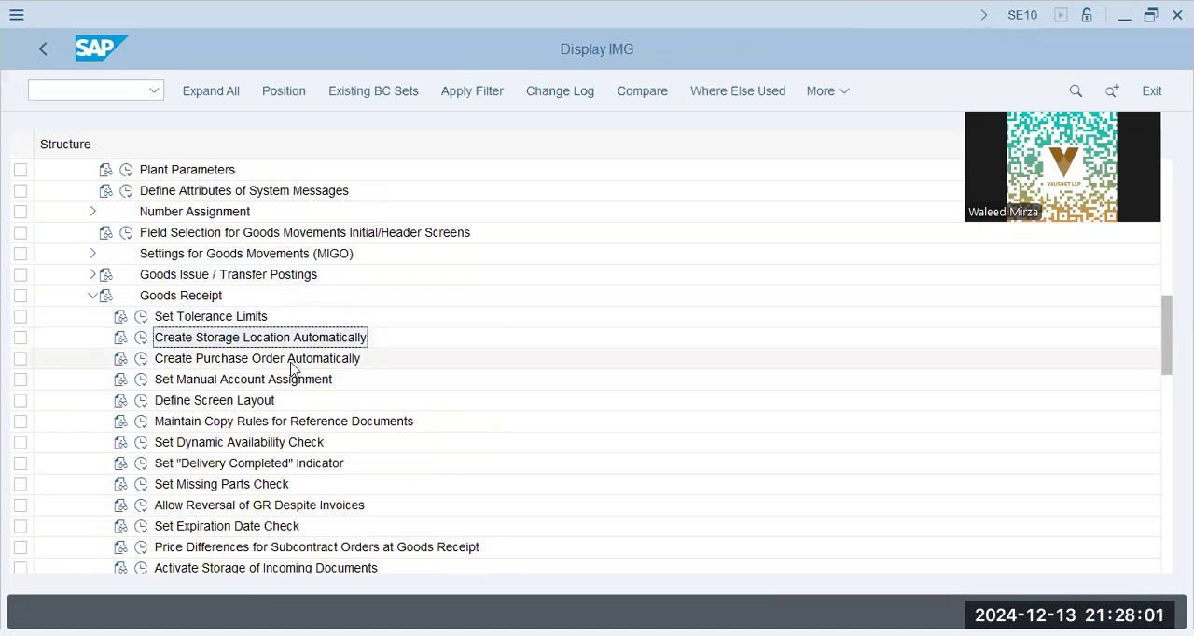
click(142, 358)
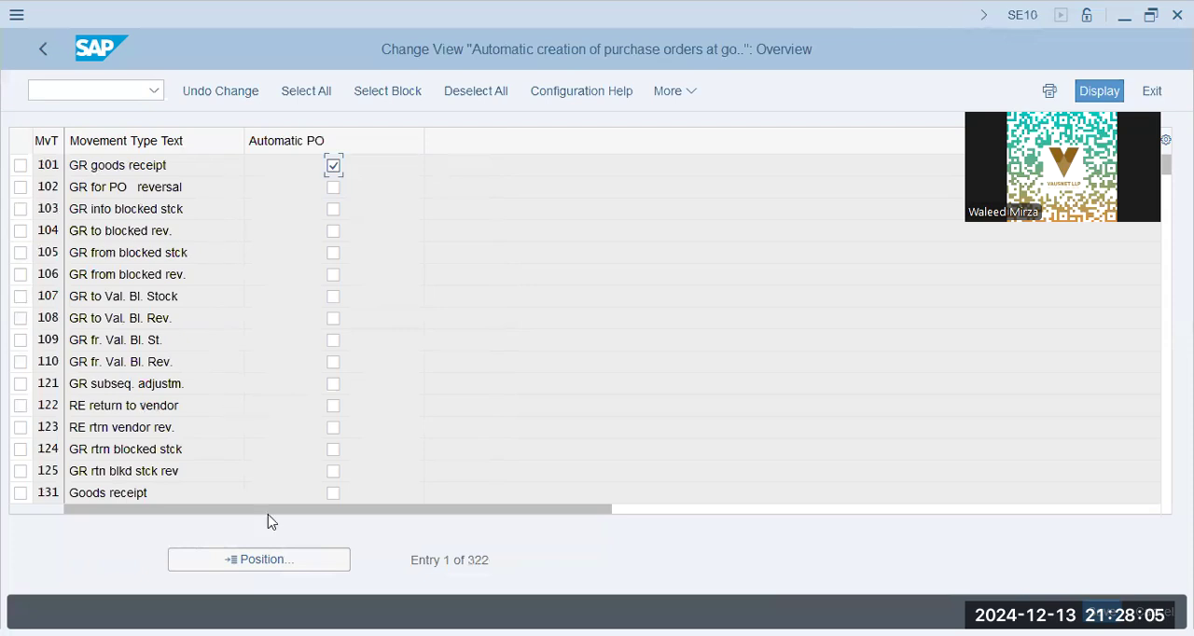
- Examine the automatic purchase order setting for movement type 101 (GR goods receipt) and return to the IMG structure
drag(168, 165, 8, 155)
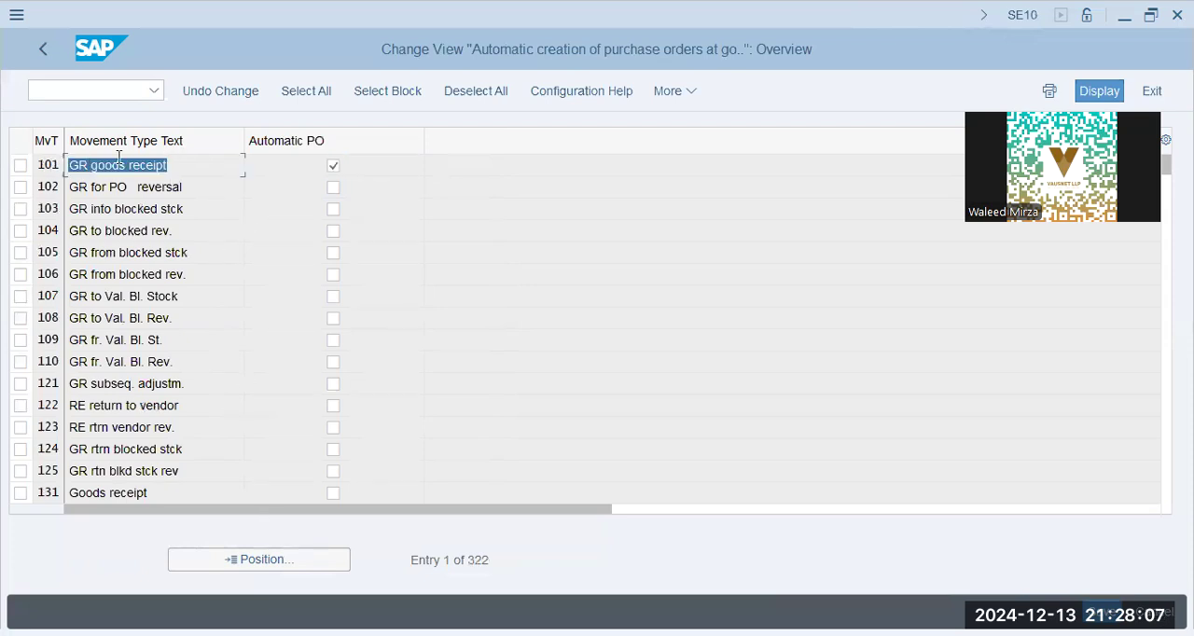
click(197, 173)
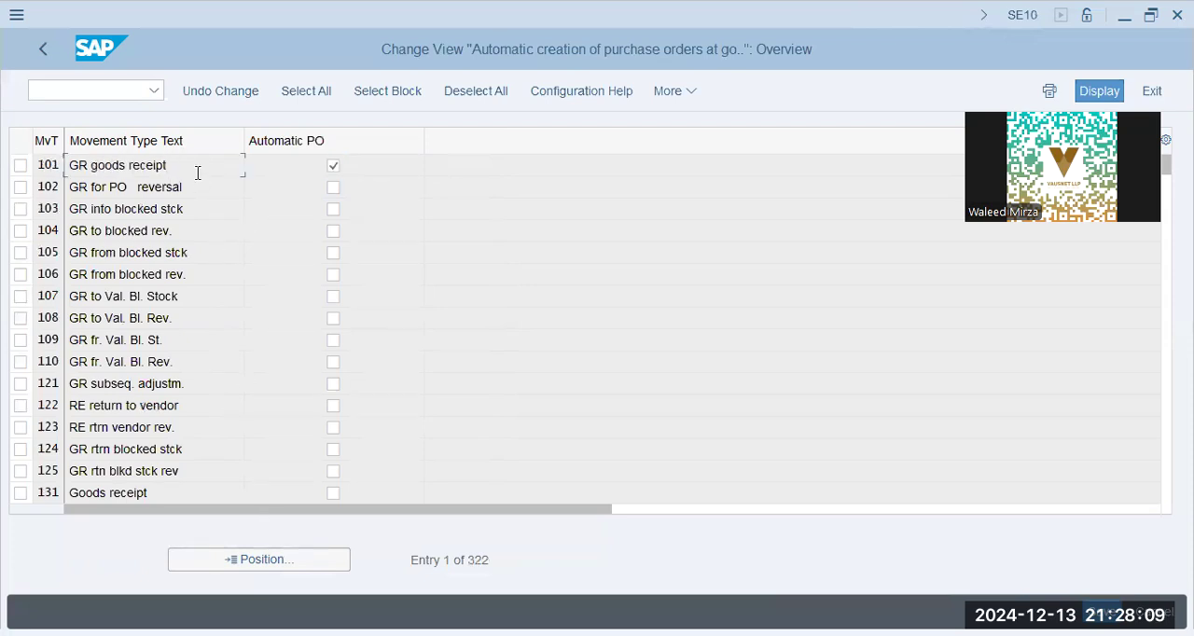
drag(192, 166, 77, 169)
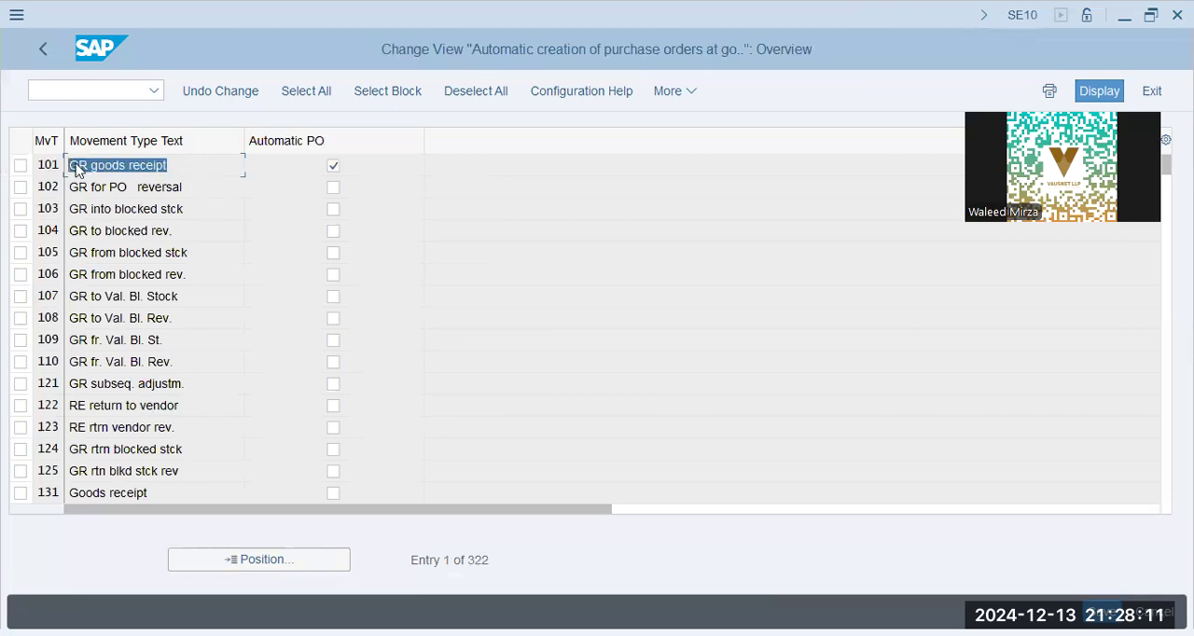
click(205, 173)
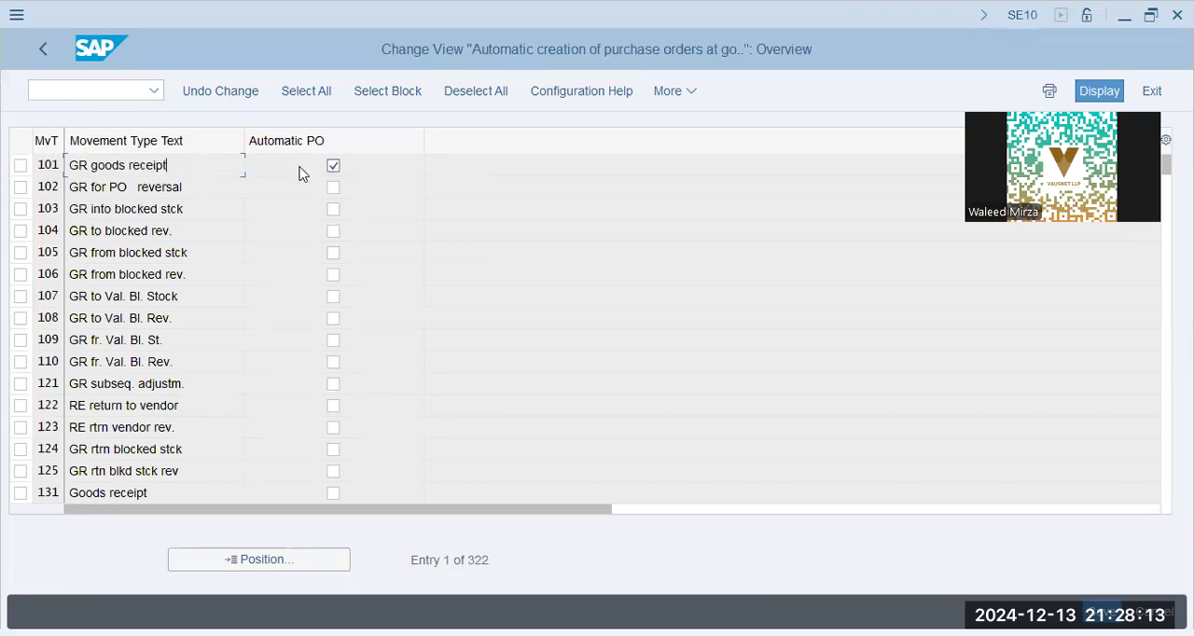
click(46, 50)
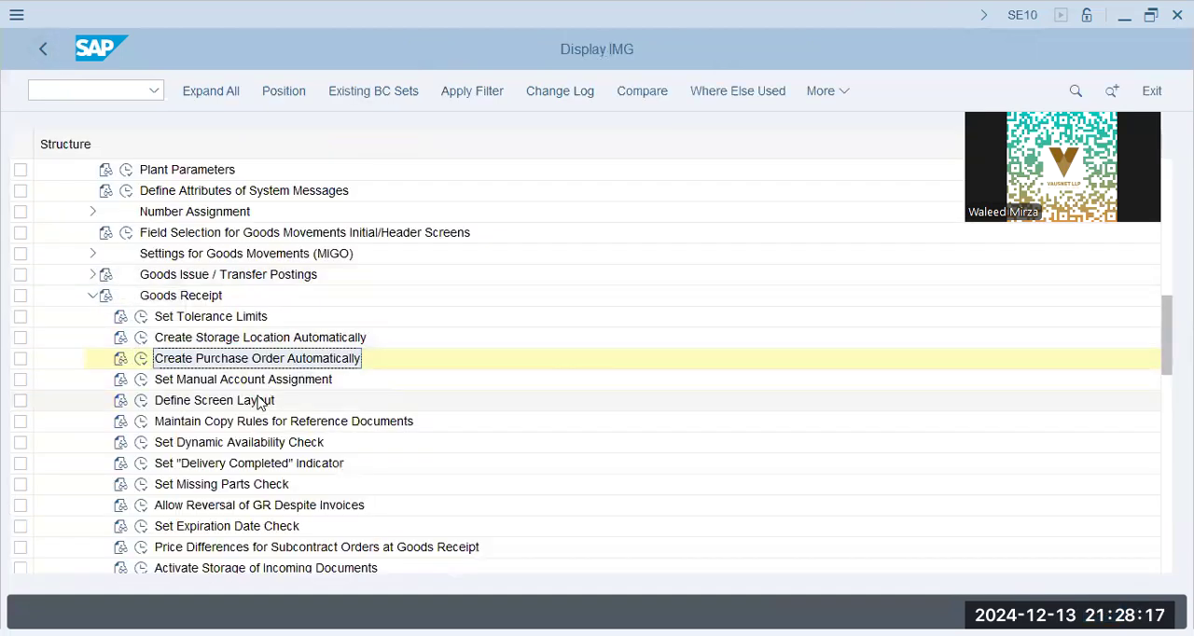
- Review the remaining Goods Receipt activities down to Activate Storage of Incoming Documents, and collapse the Goods Receipt node
scroll(249, 461, down, 3)
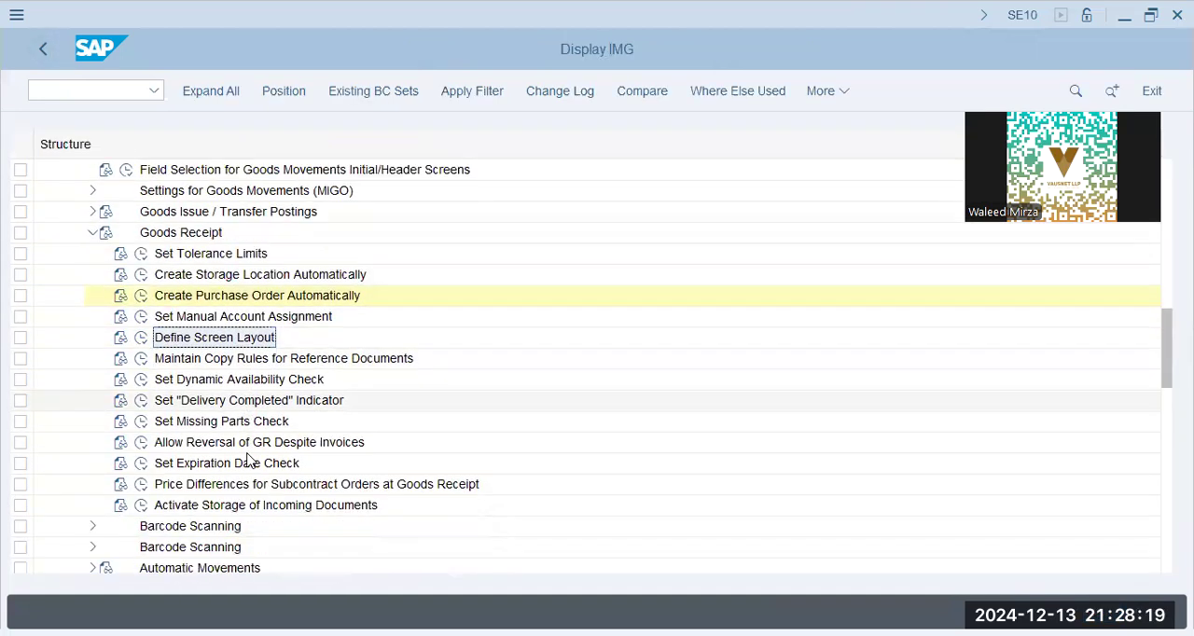
click(253, 491)
click(259, 509)
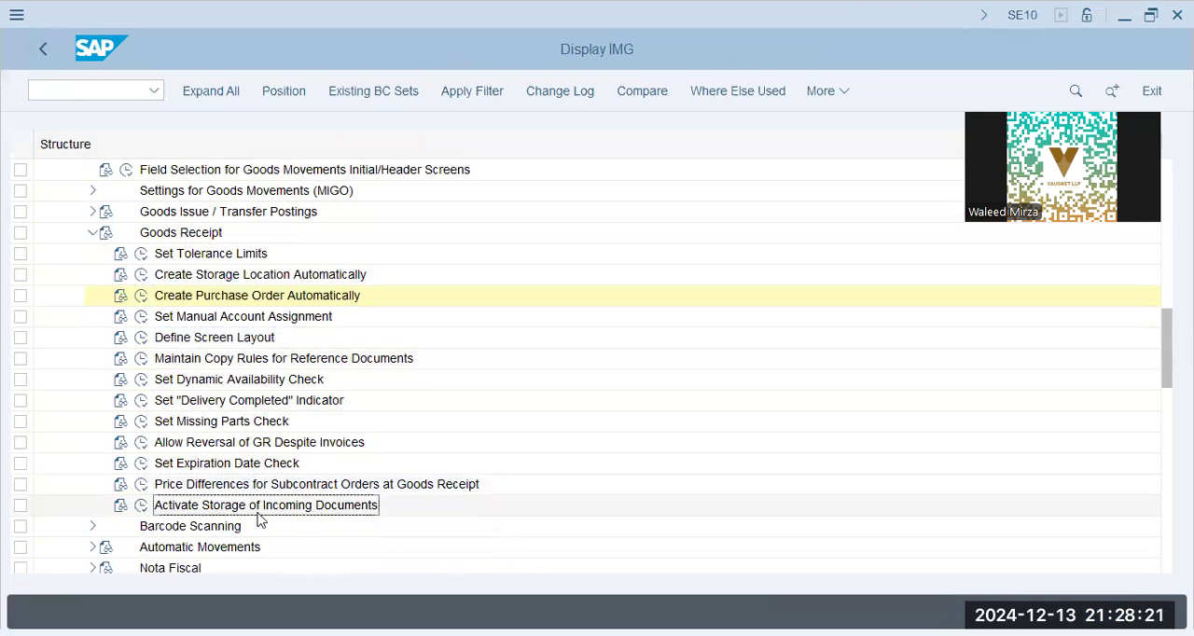
click(93, 234)
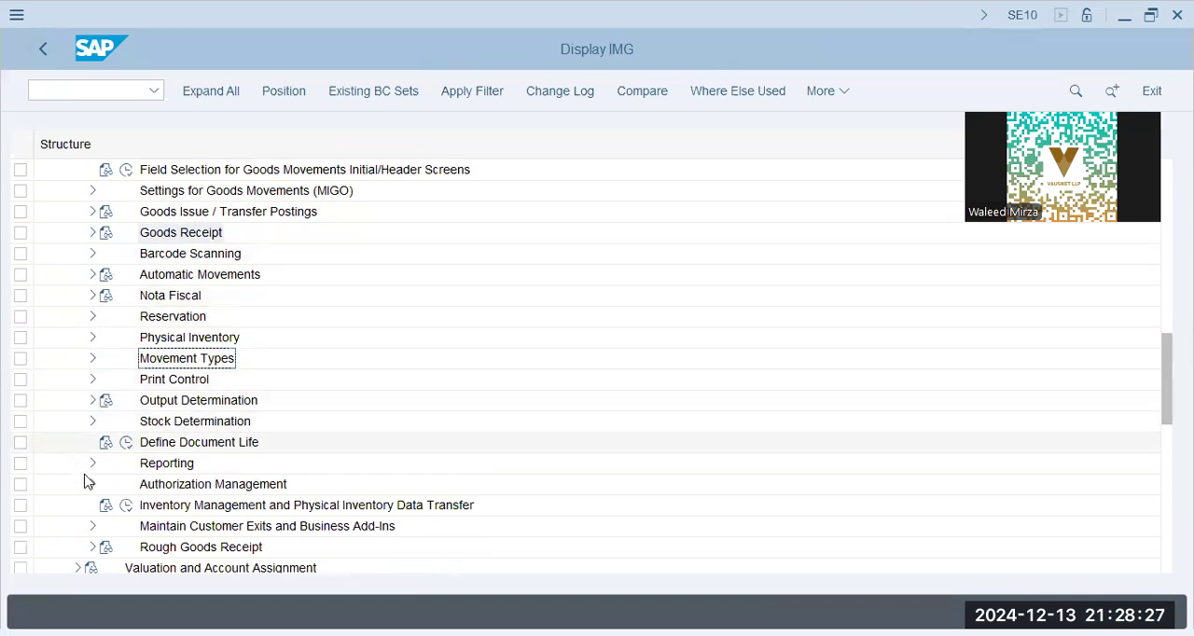
- Expand Valuation and Account Assignment and look through its activities, from price control to Valuation with the Material Ledger
scroll(84, 468, down, 1)
scroll(83, 468, down, 1)
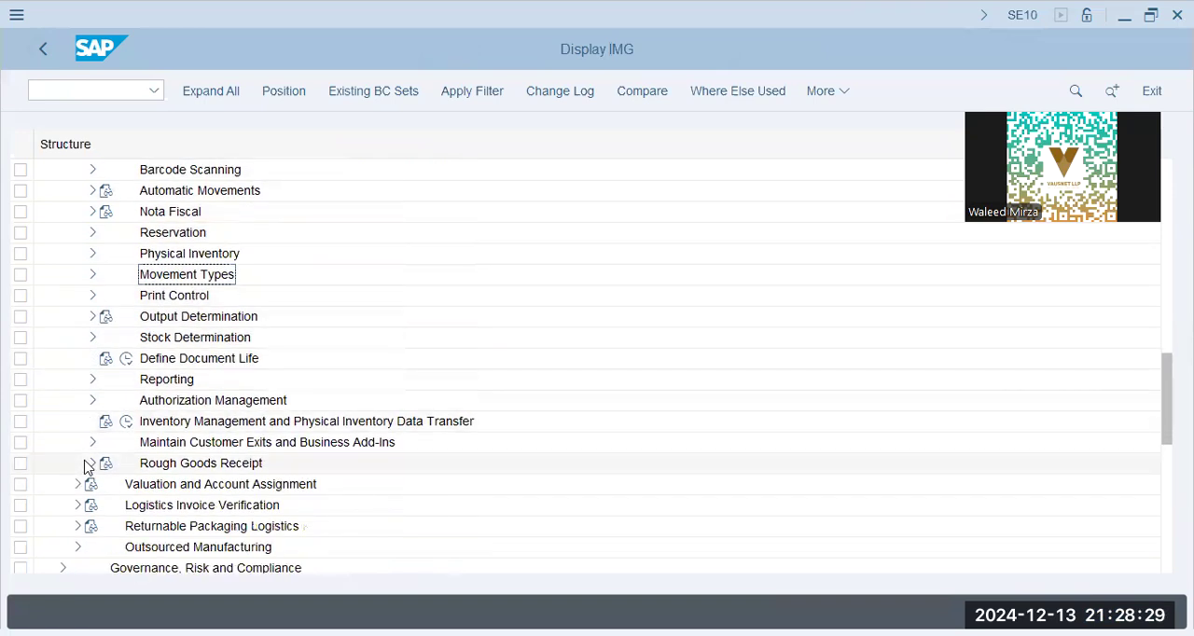
click(78, 485)
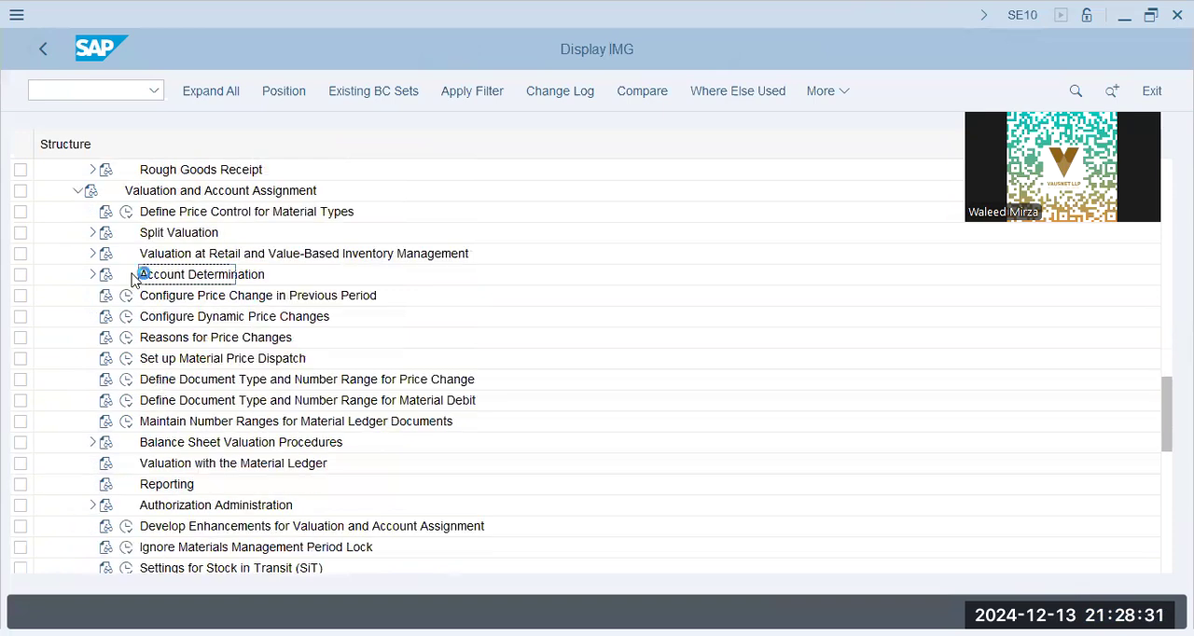
click(190, 217)
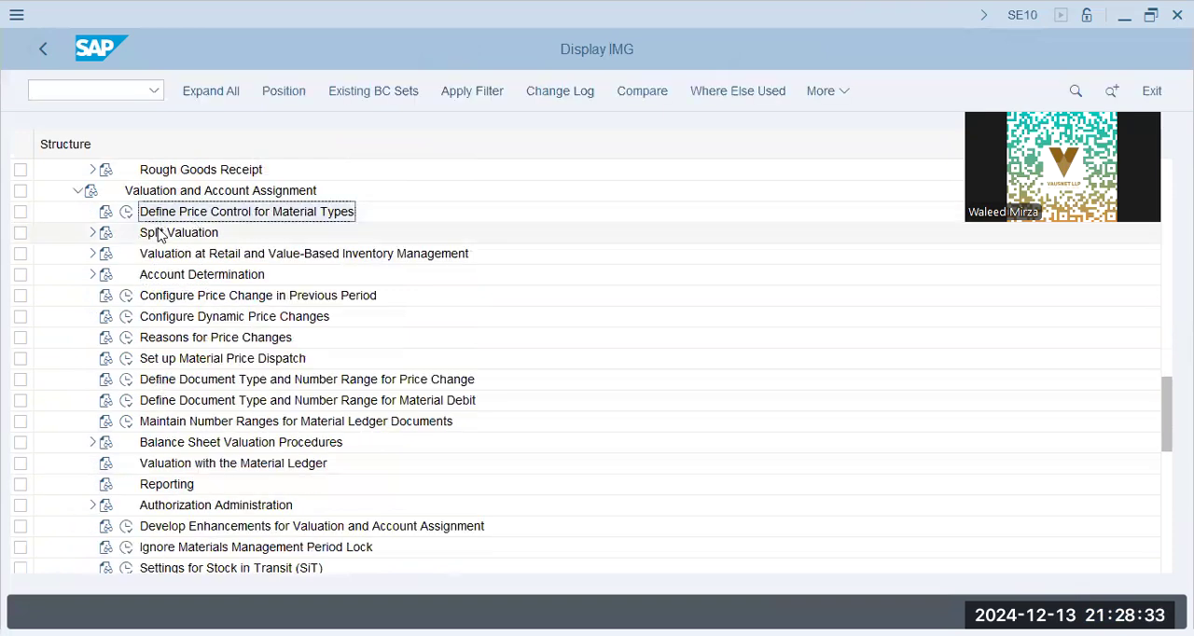
click(160, 233)
click(183, 255)
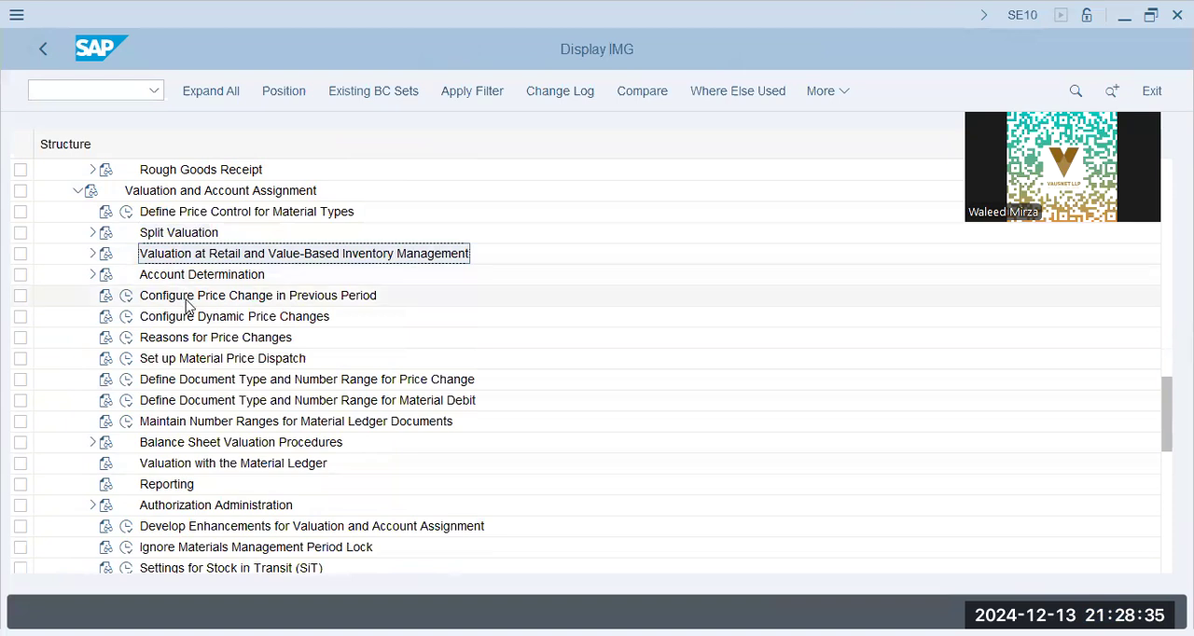
click(224, 447)
click(211, 466)
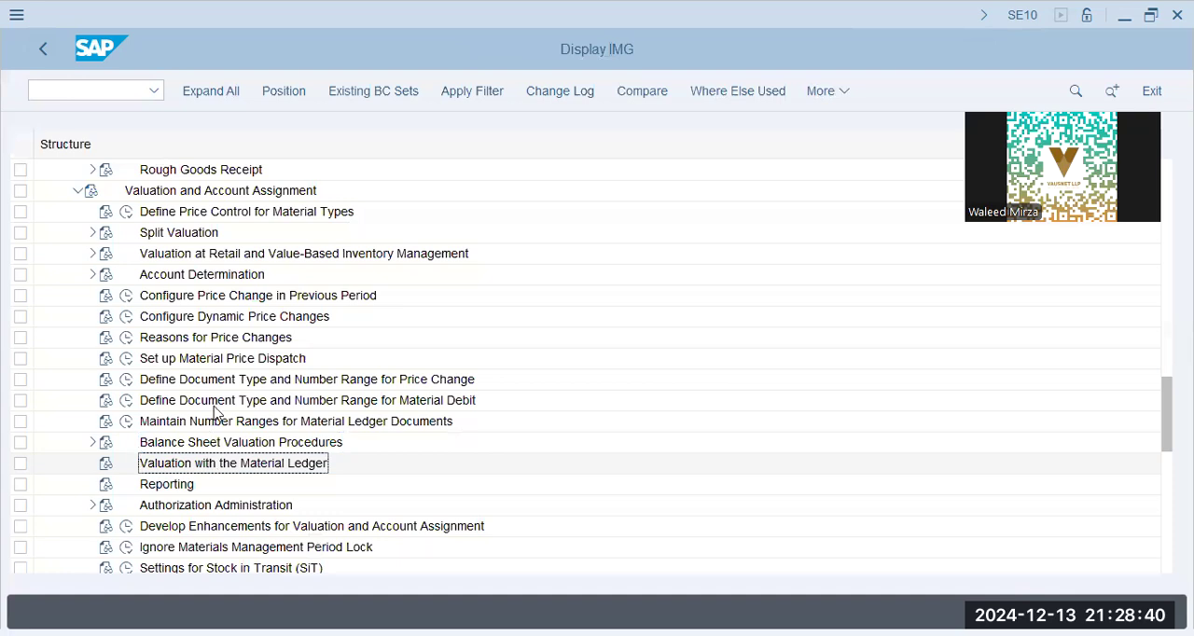
- Expand Balance Sheet Valuation Procedures down to the LIFO node under Configure LIFO/FIFO Methods and open Configure LIFO Valuation Areas
click(89, 444)
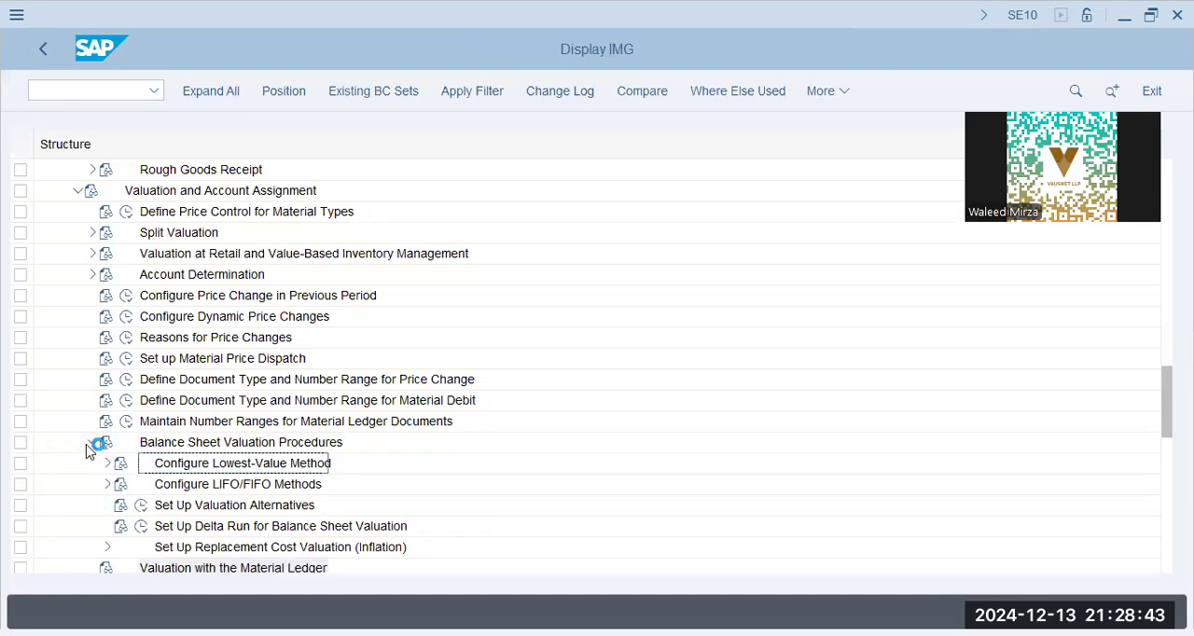
click(214, 486)
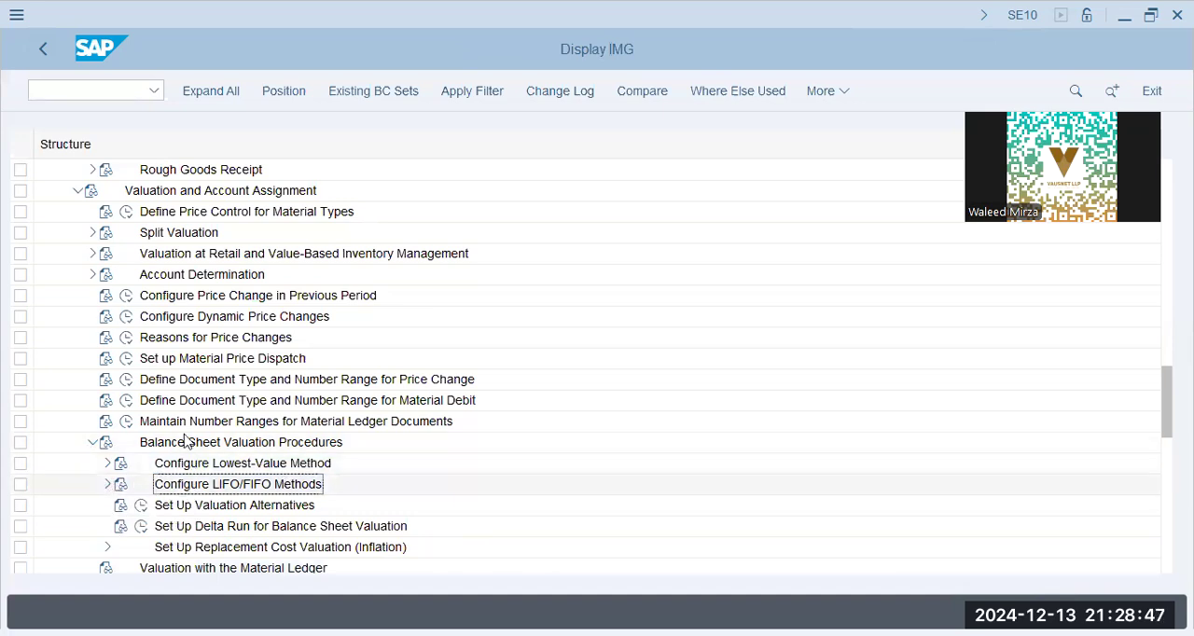
scroll(112, 462, down, 2)
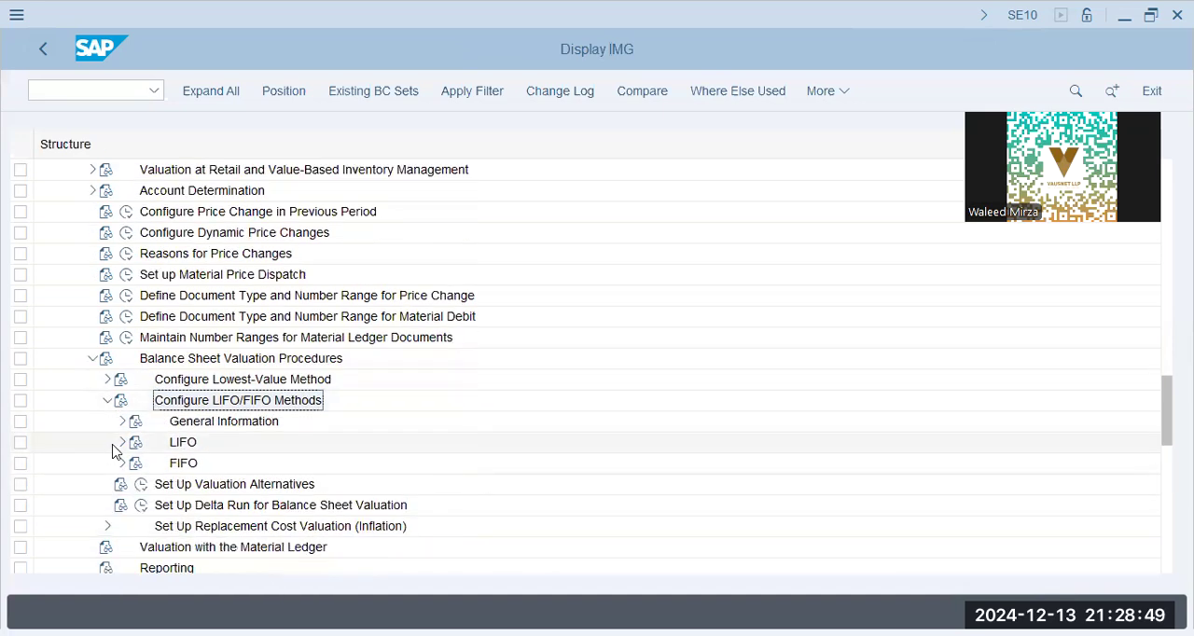
click(121, 443)
click(187, 467)
click(171, 465)
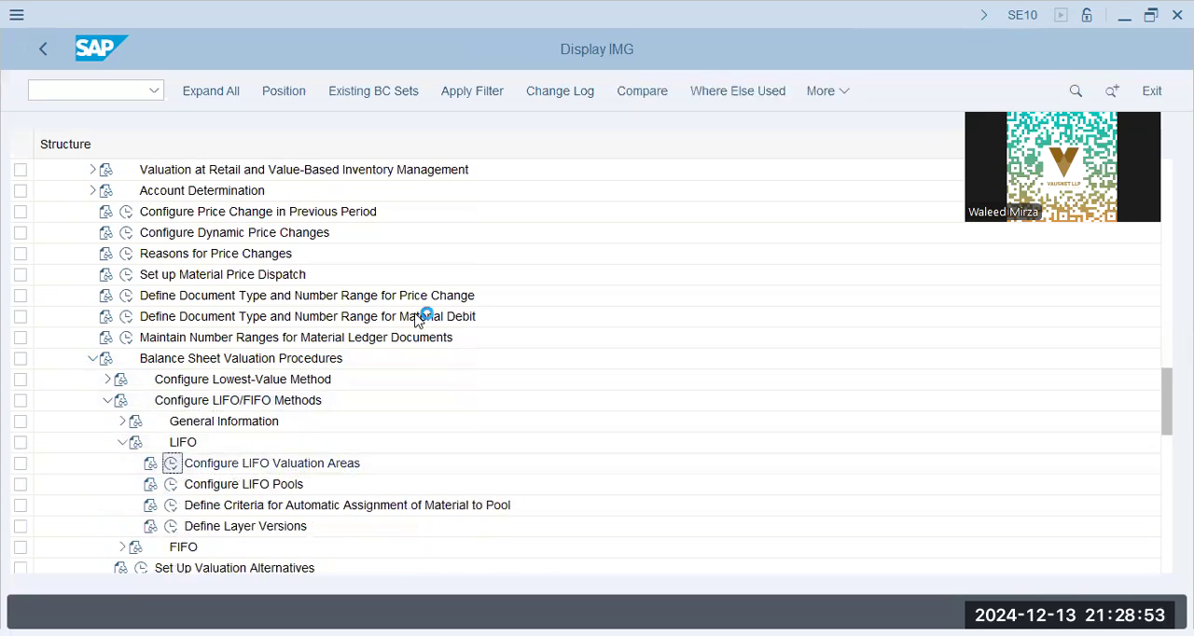
- Inspect the base year of LIFO valuation level 0001, leave the view and open Configure LIFO Pools
click(295, 170)
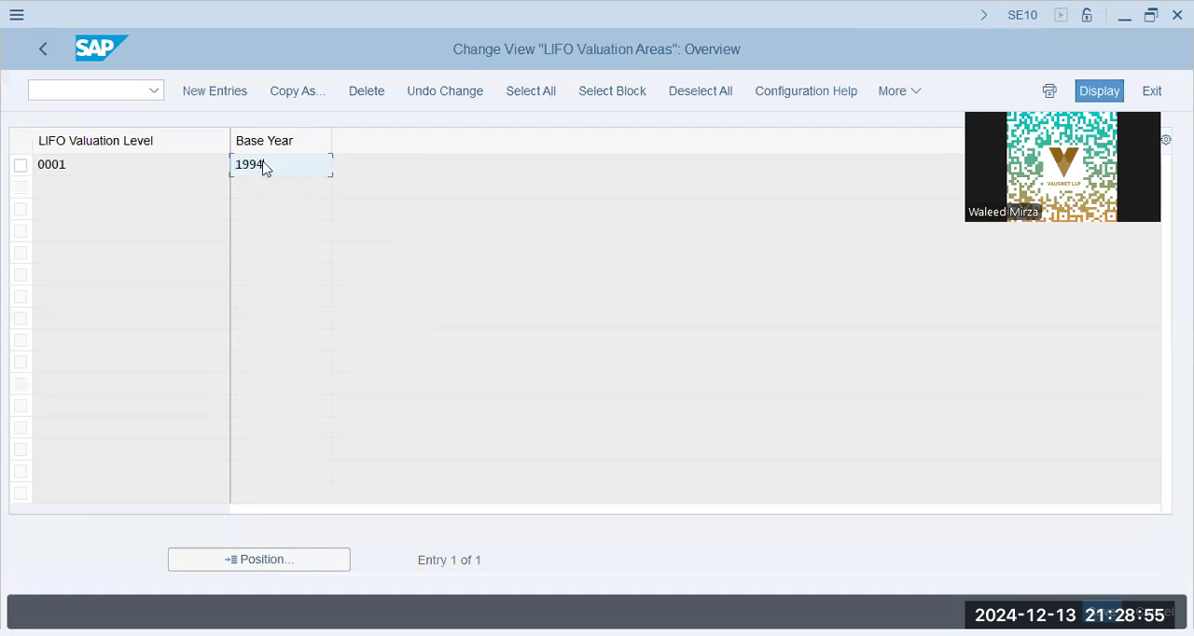
click(198, 165)
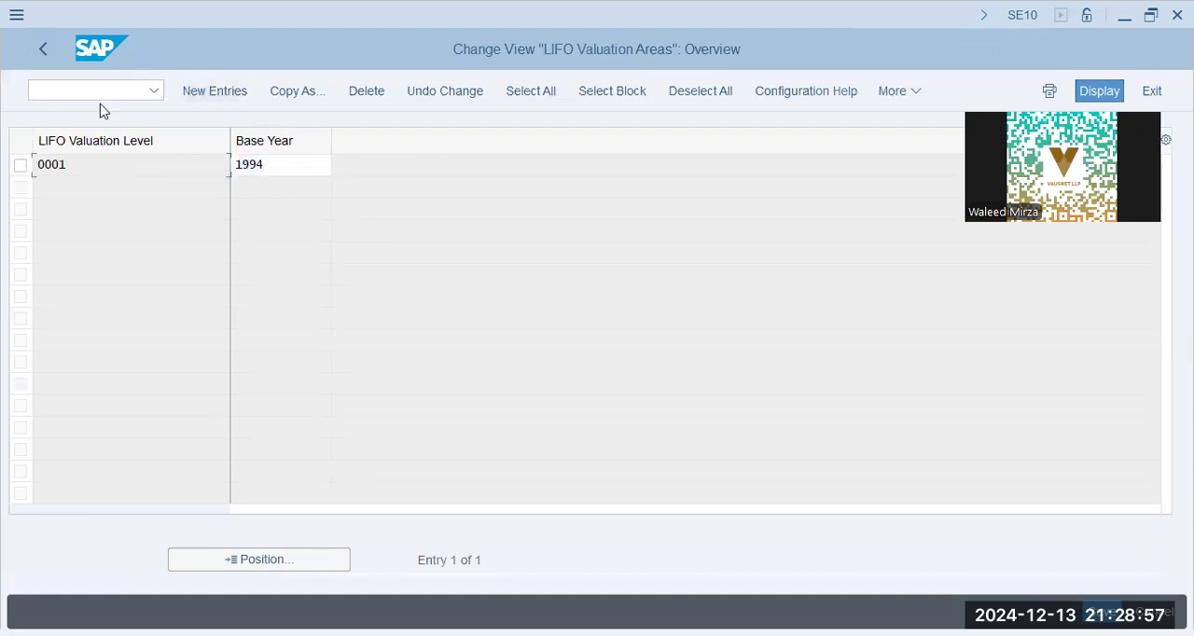
key(F3)
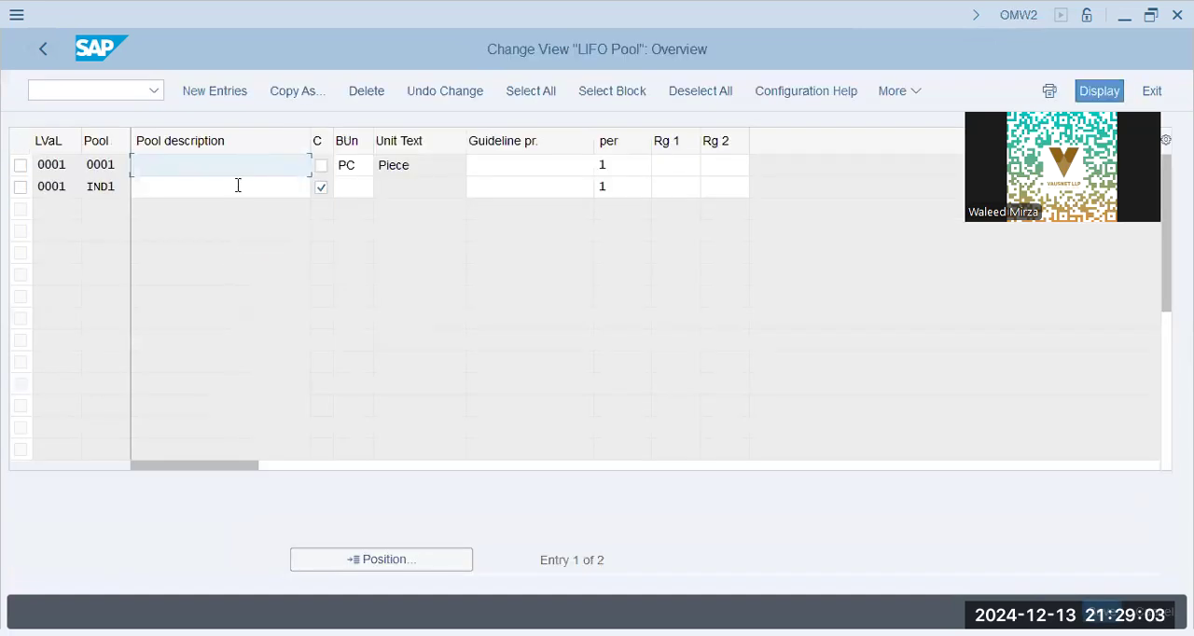
- Inspect the pool descriptions and base unit of the LIFO pool entries and return to the IMG structure
click(239, 187)
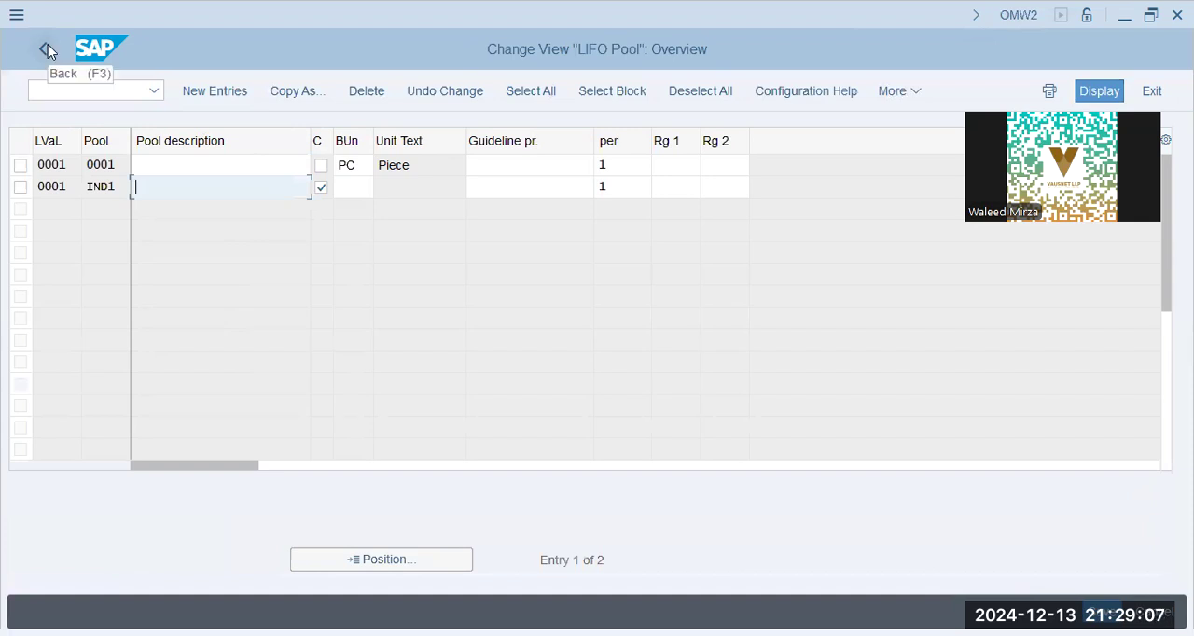
double_click(346, 166)
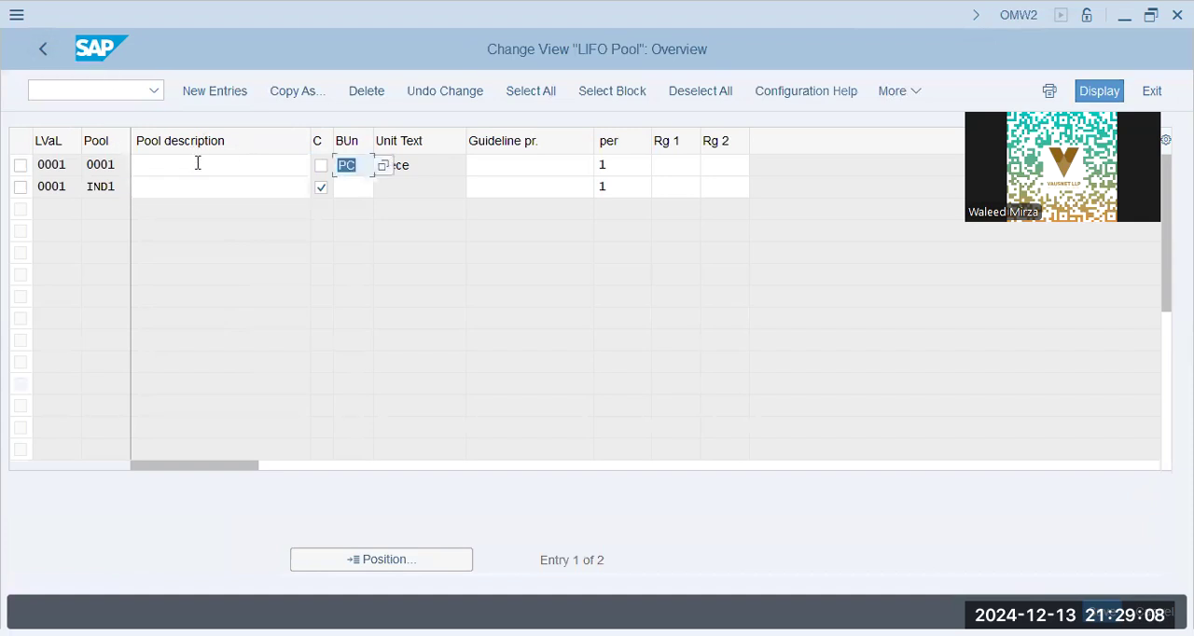
click(420, 163)
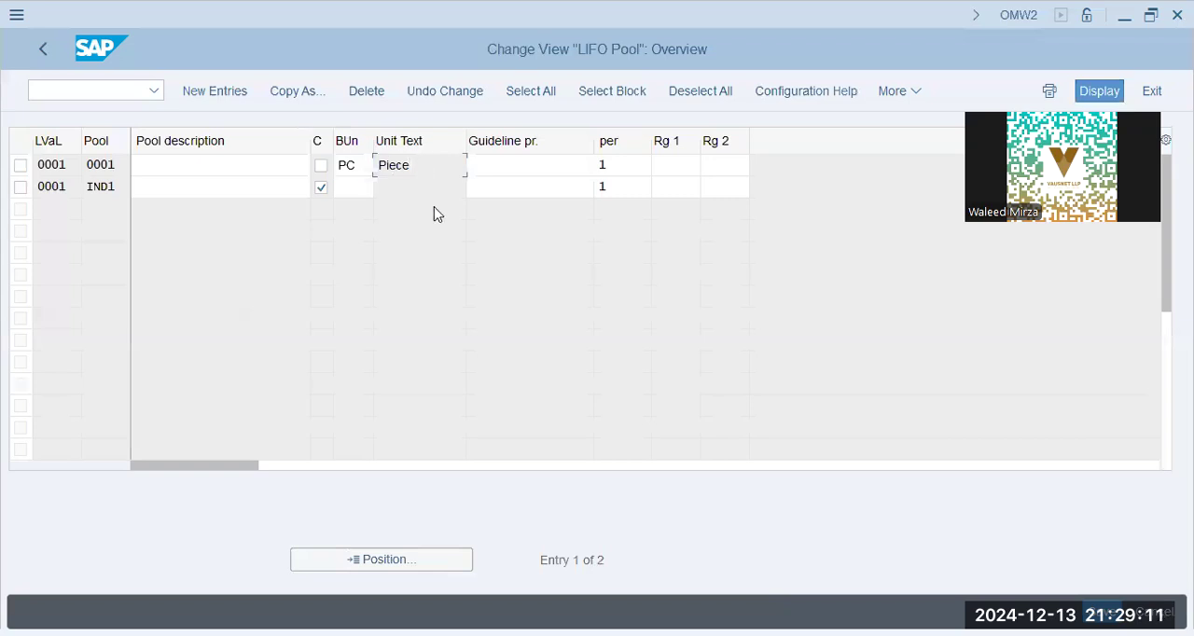
click(48, 47)
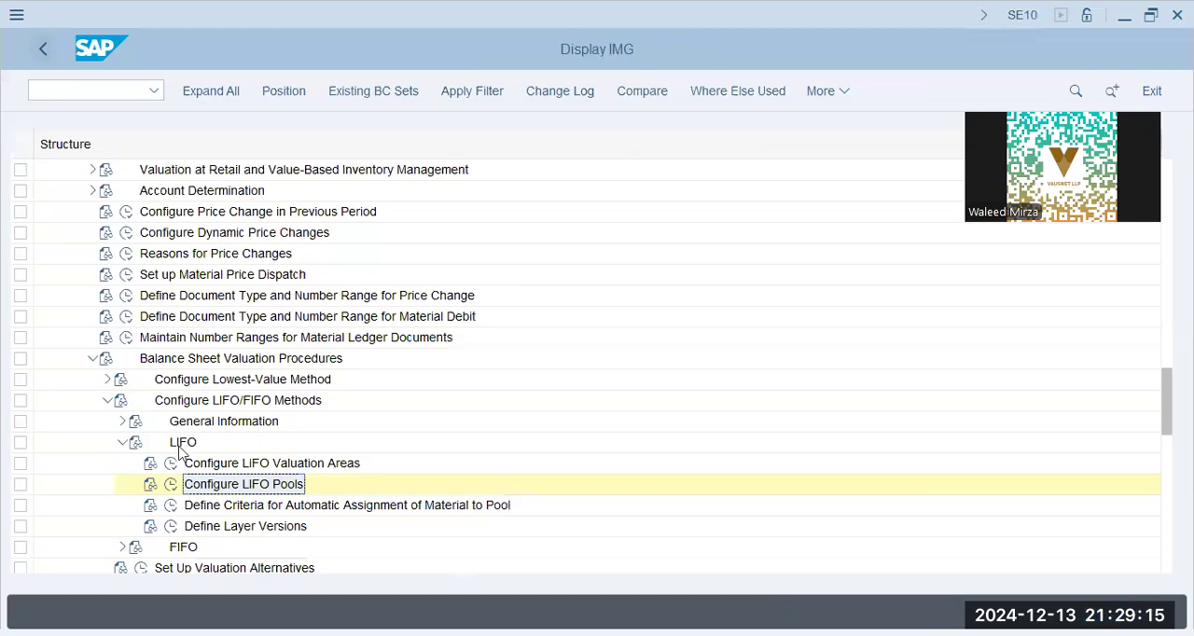
- Collapse LIFO, expand FIFO, and check the base year in Configure FIFO Valuation Areas before returning to the IMG structure
click(394, 509)
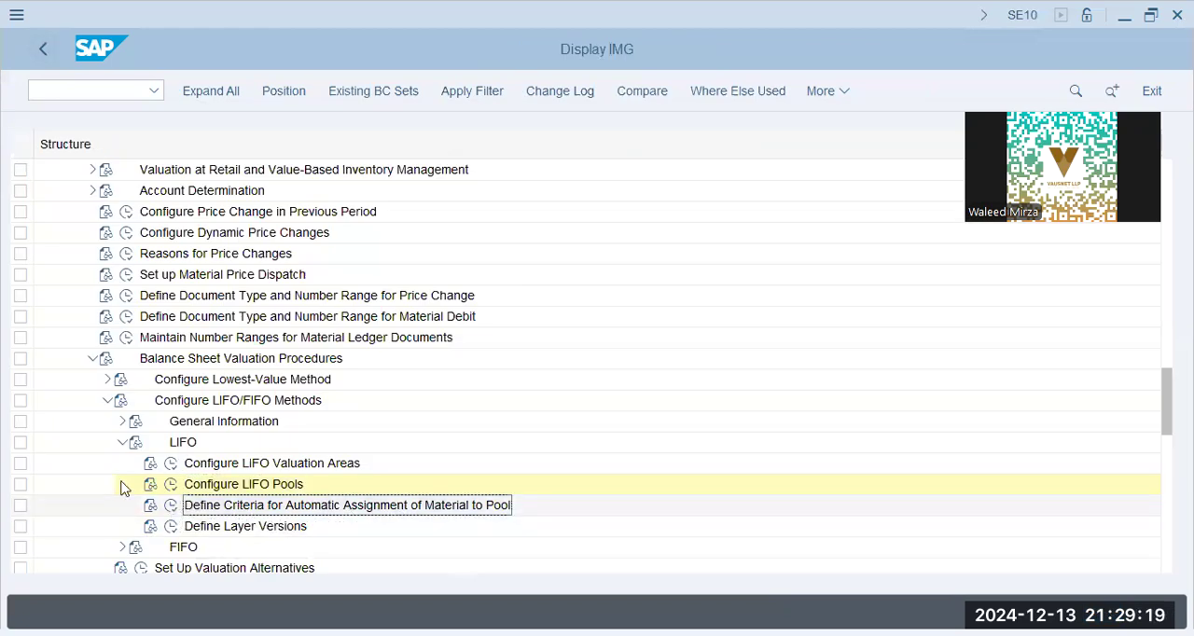
click(123, 444)
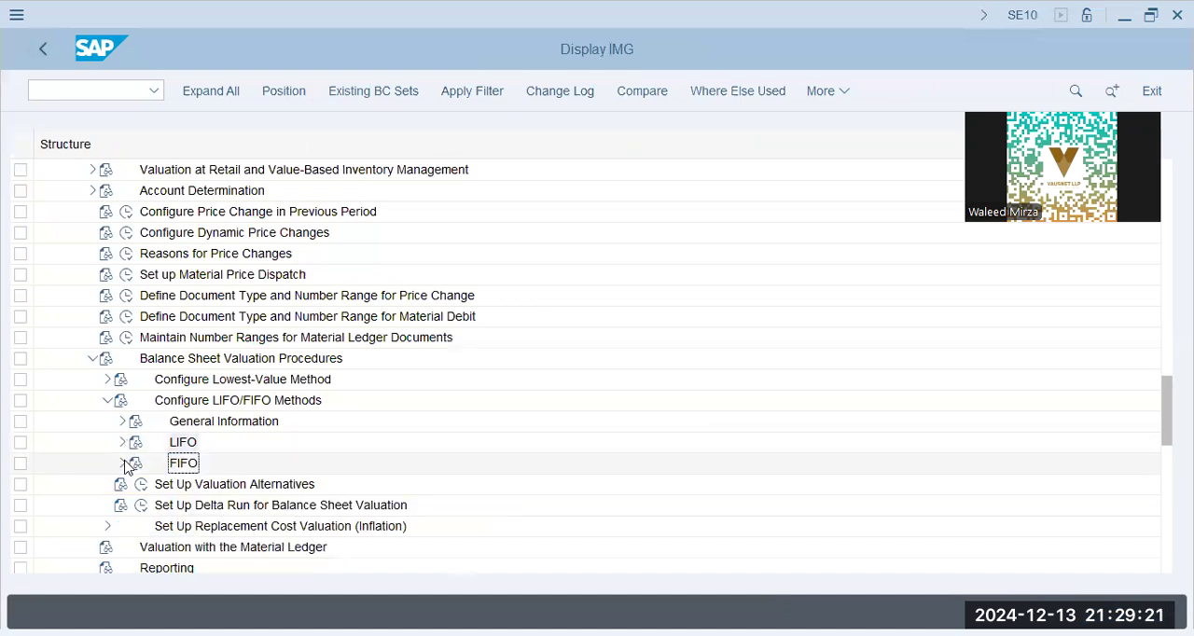
click(124, 464)
click(185, 486)
click(181, 487)
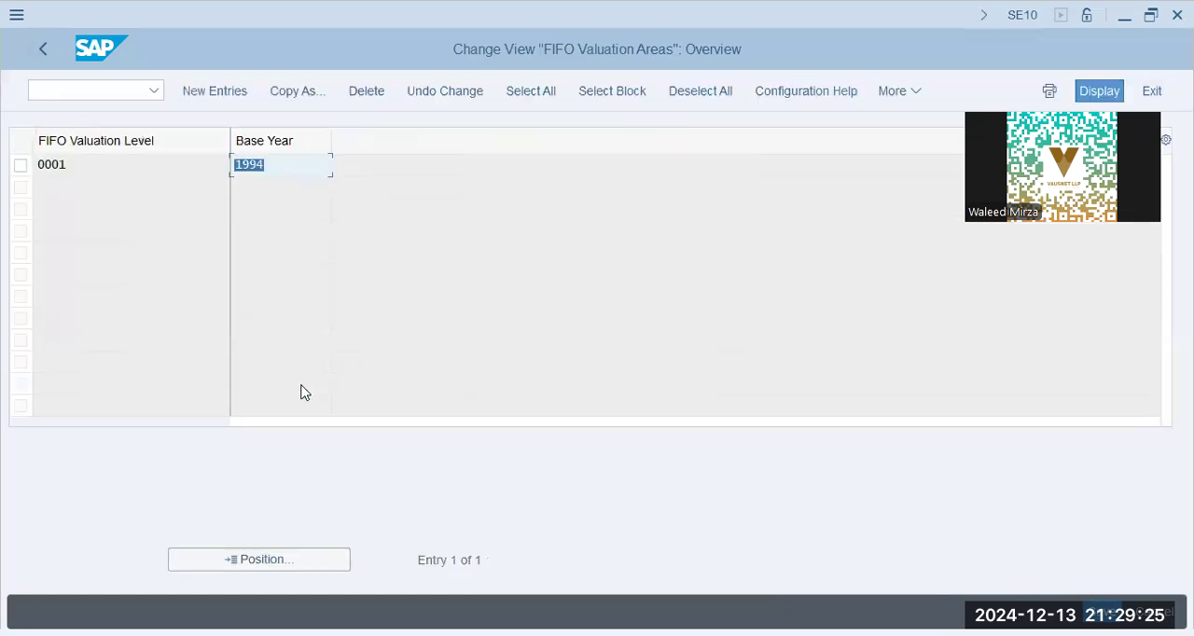
click(239, 161)
click(42, 51)
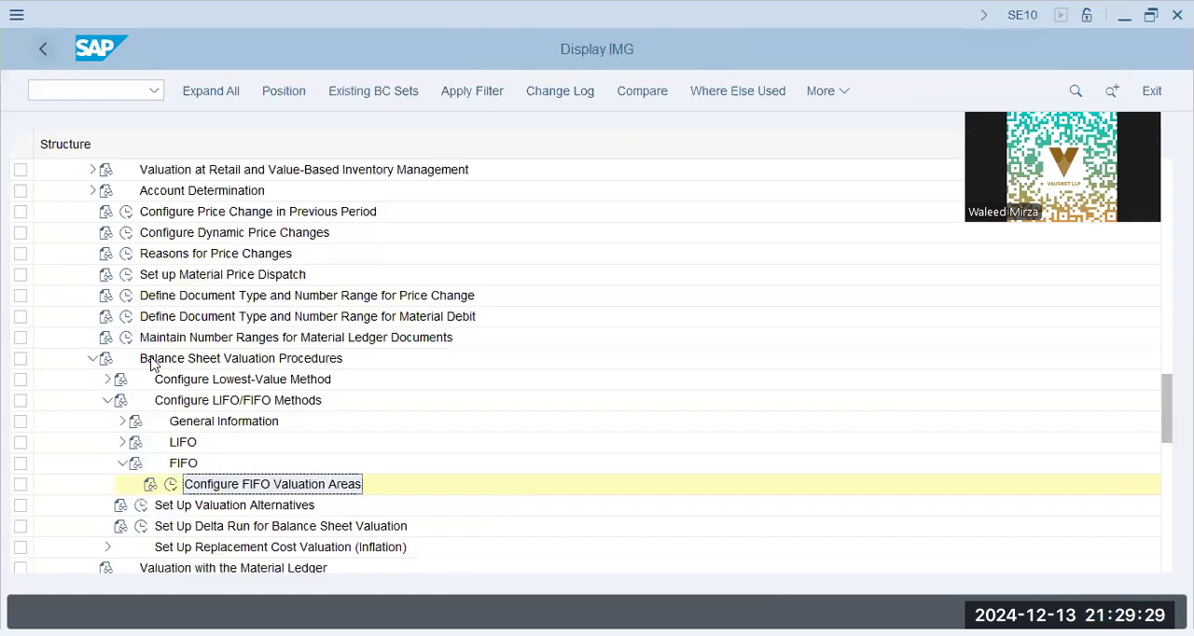
- Collapse Balance Sheet Valuation Procedures, expand Logistics Invoice Verification and review its system message, tax jurisdiction and automatic posting activities
click(92, 359)
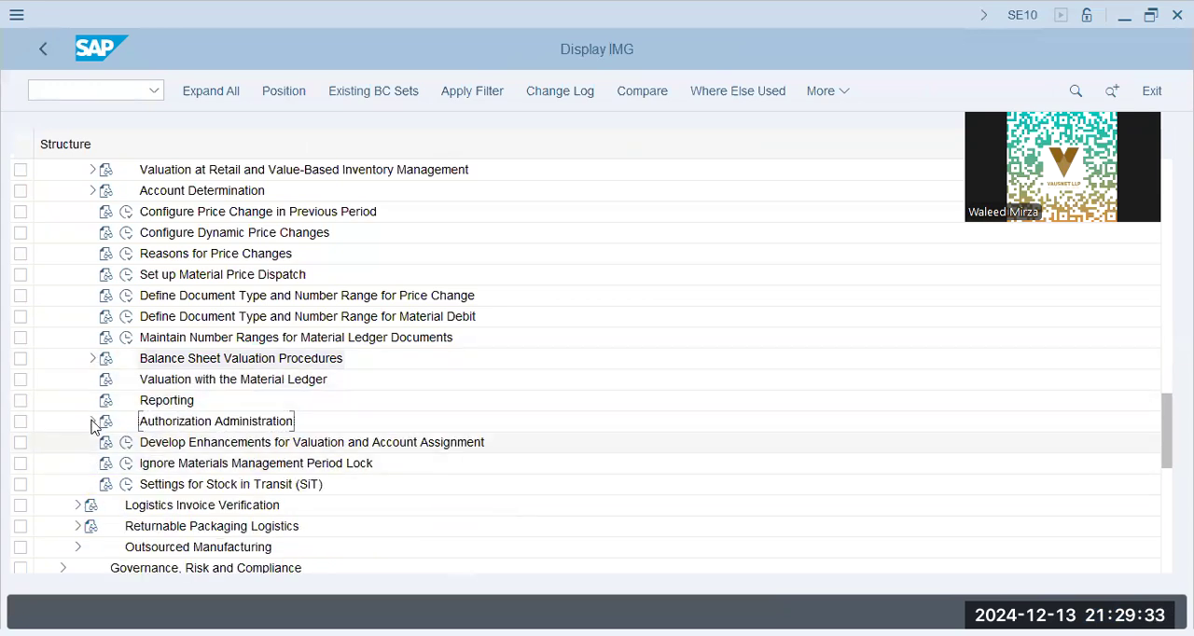
click(78, 505)
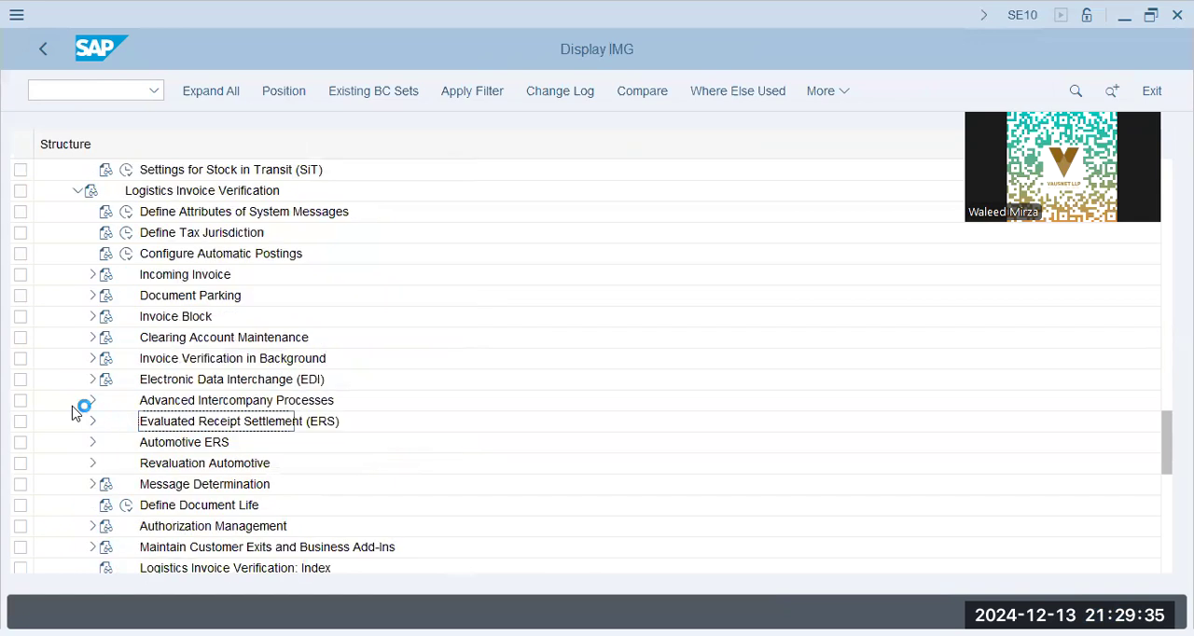
click(166, 211)
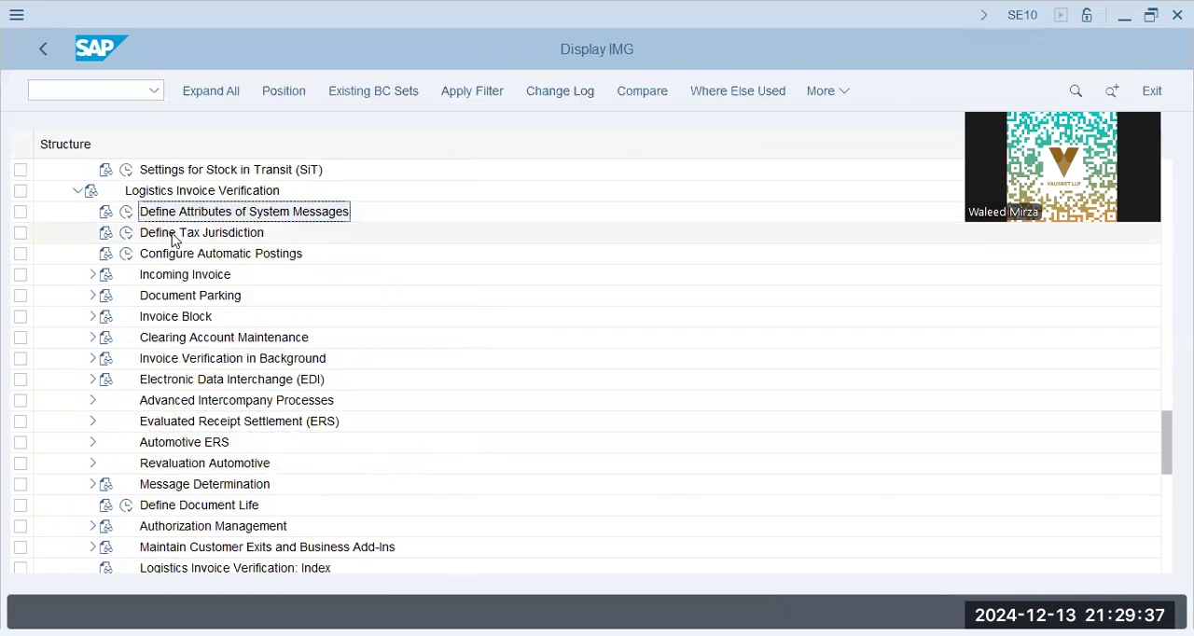
click(176, 235)
click(193, 258)
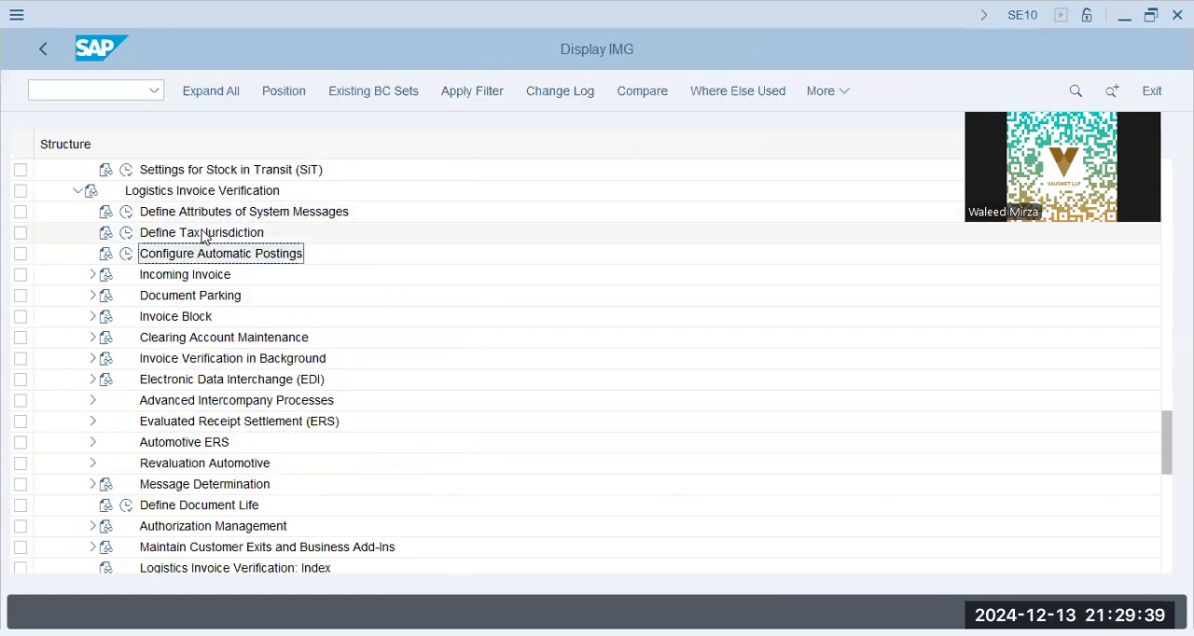
click(204, 237)
click(189, 279)
- Expand Incoming Invoice and open the Tax Treatment in Invoice Reduction activity
click(93, 275)
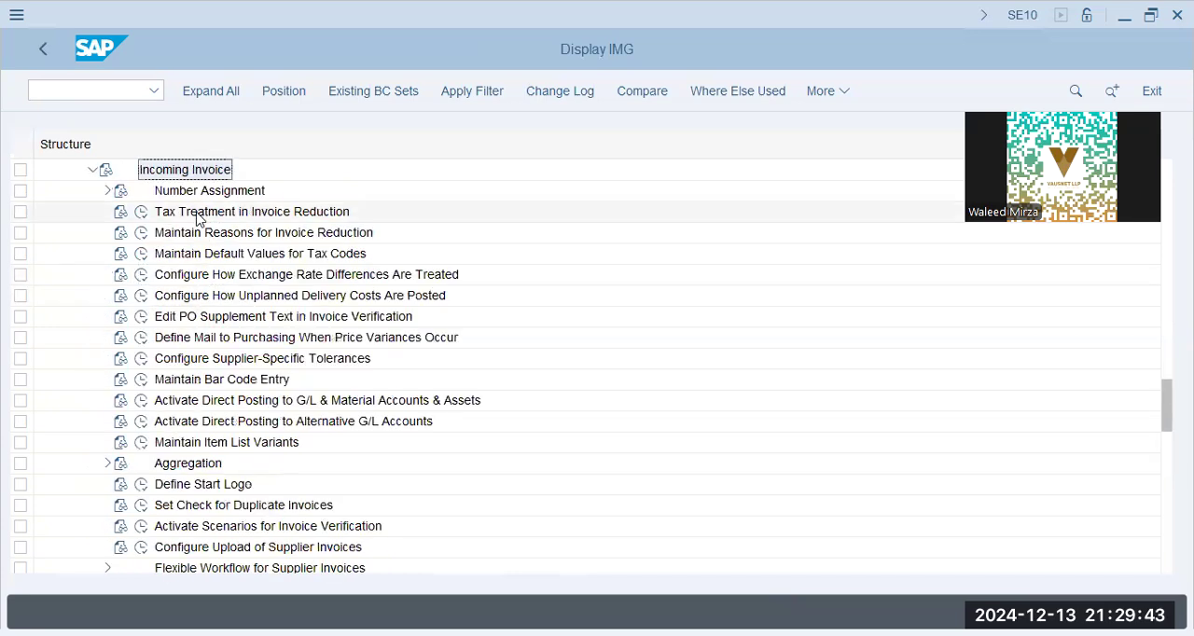
click(196, 213)
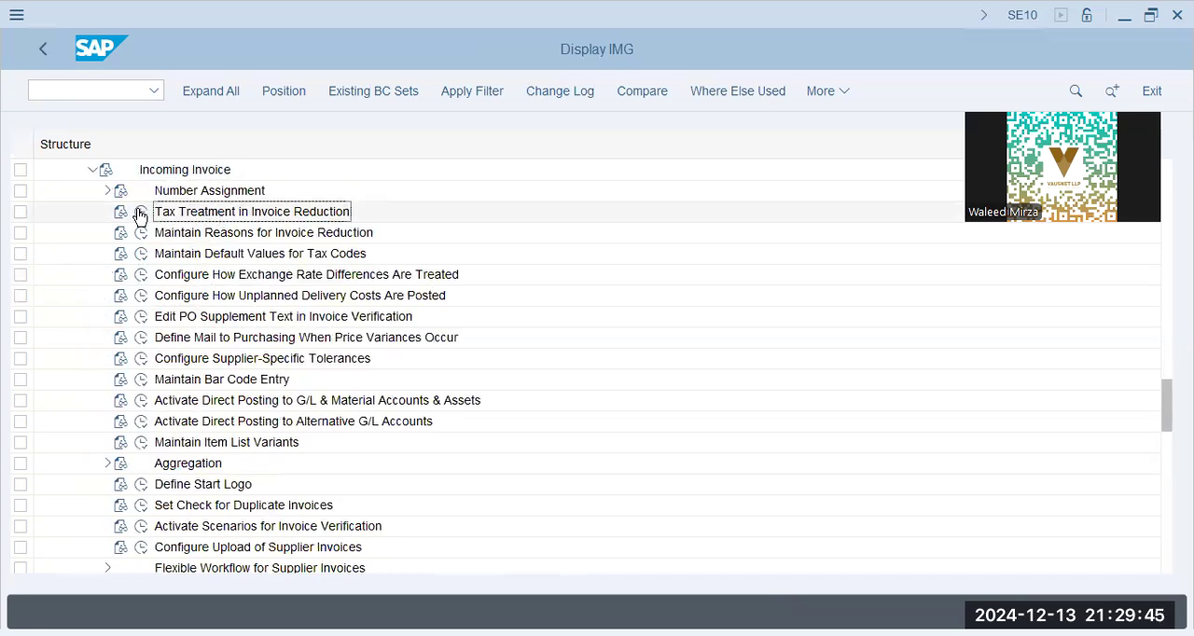
click(139, 213)
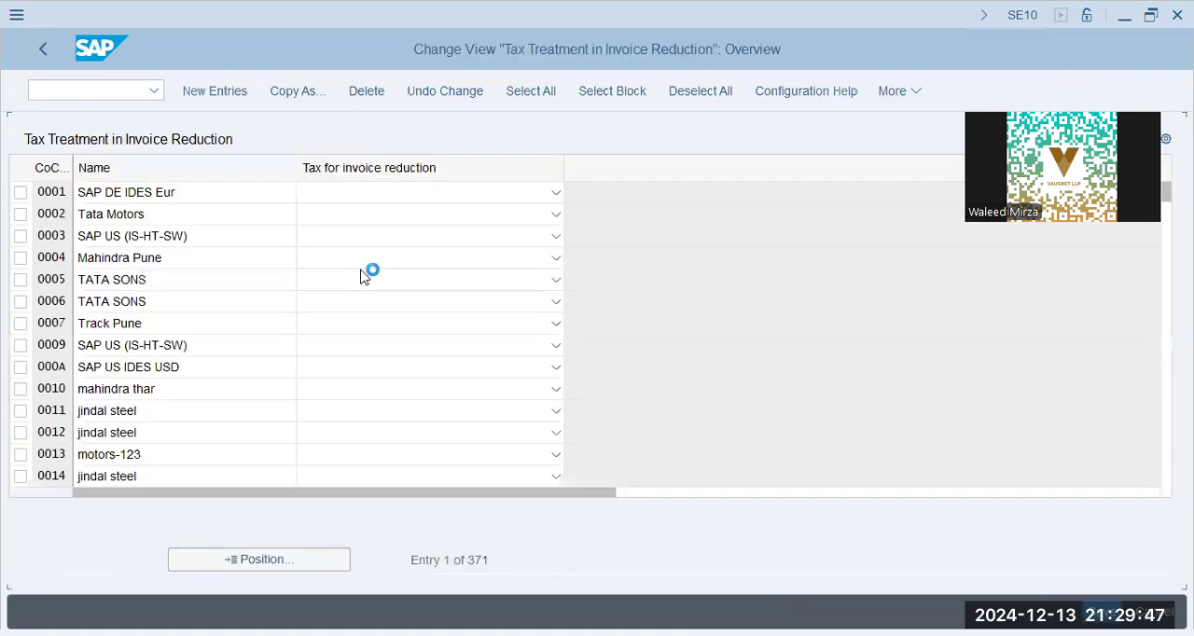
- Look up company code BBPG in the Tax Treatment in Invoice Reduction table
click(189, 210)
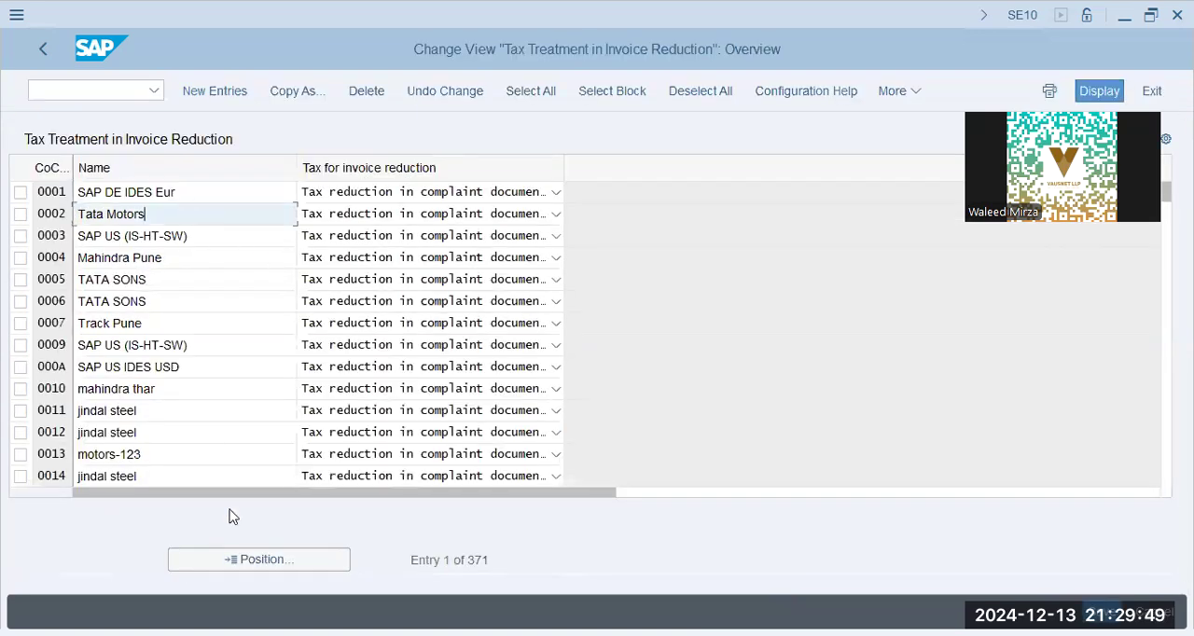
click(246, 560)
text(bbpg)
key(Return)
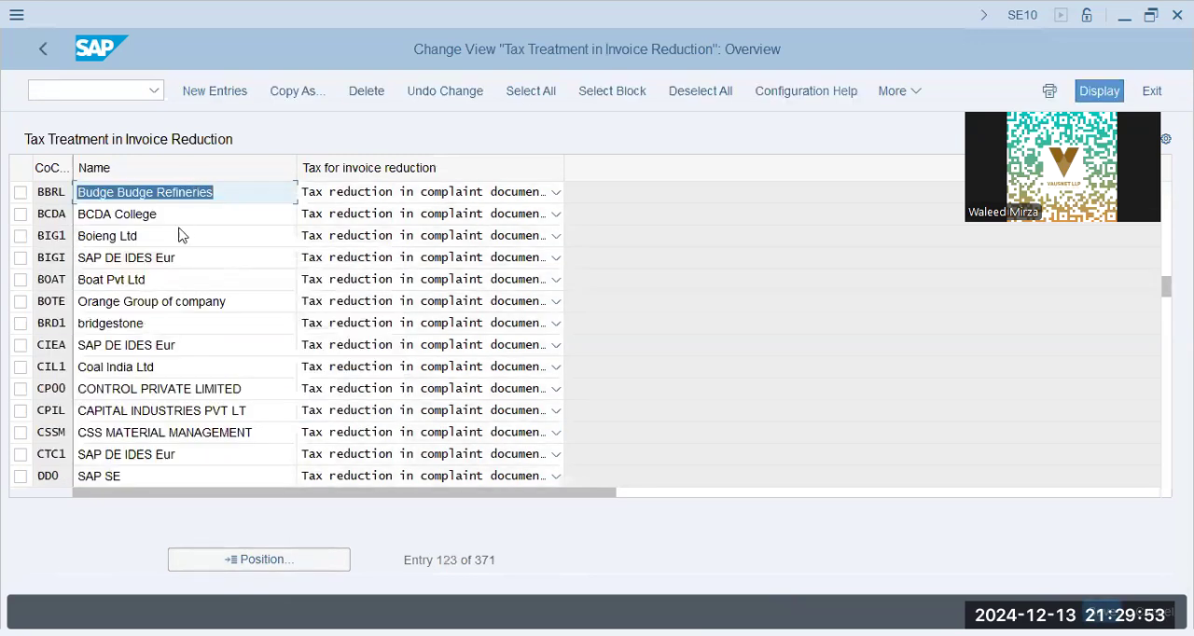
- Add a new Tax Treatment in Invoice Reduction entry for company code BBPG
click(226, 91)
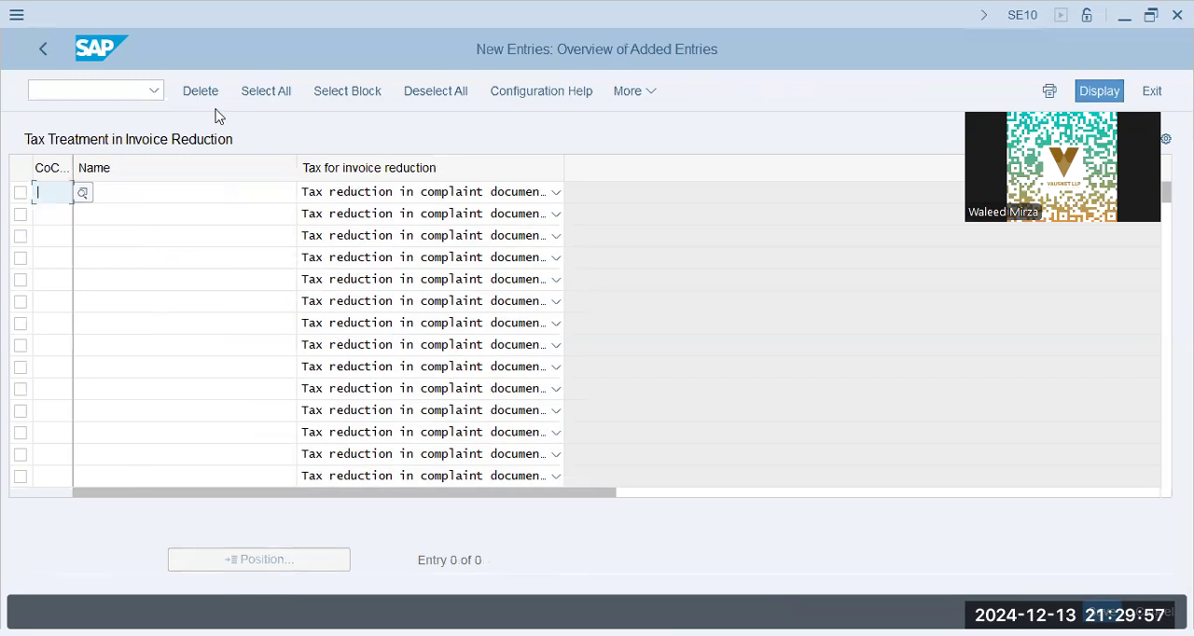
text(bbpg)
key(Tab)
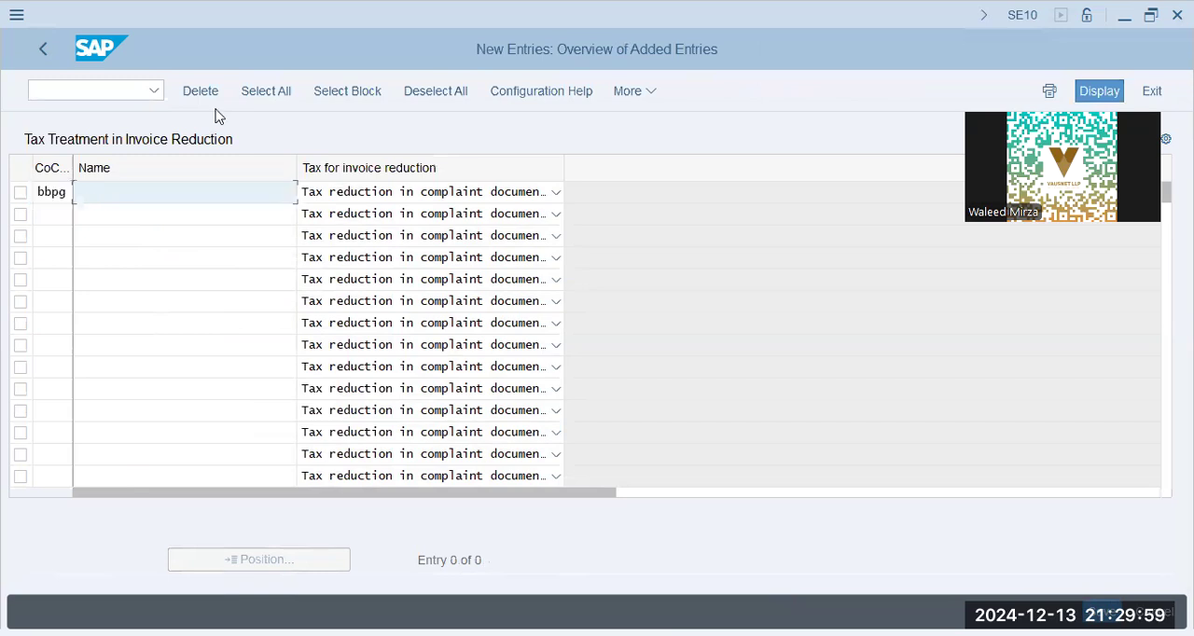
text(Invoice)
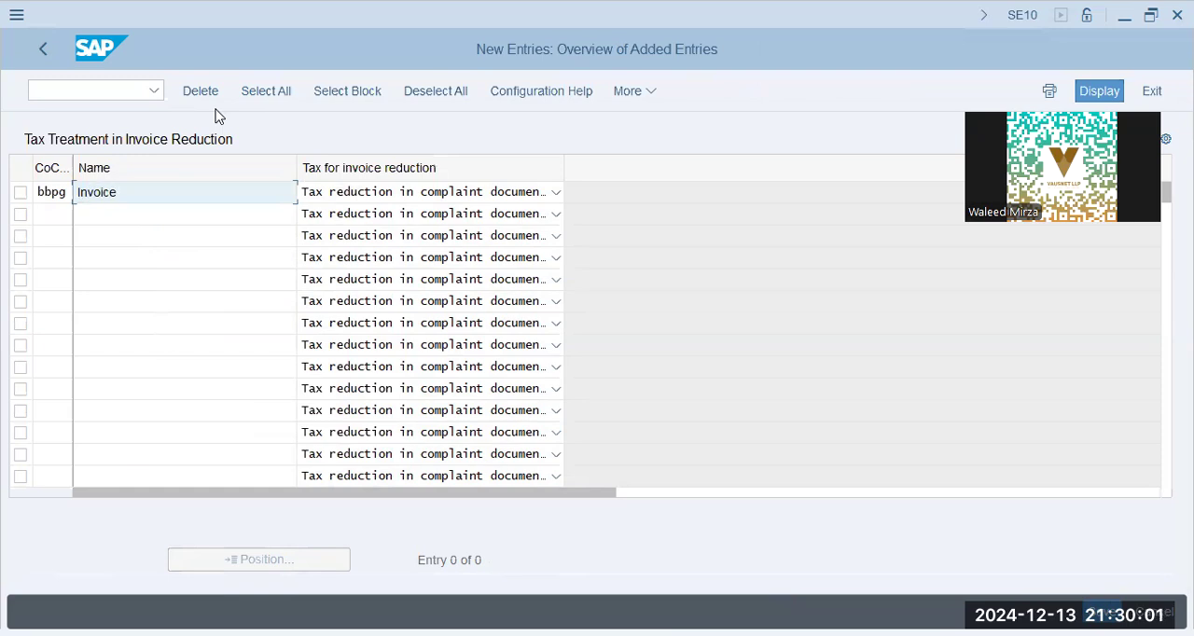
text( Reduce - Tax T)
key(BackSpace)
key(BackSpace)
key(BackSpace)
text(es)
key(Return)
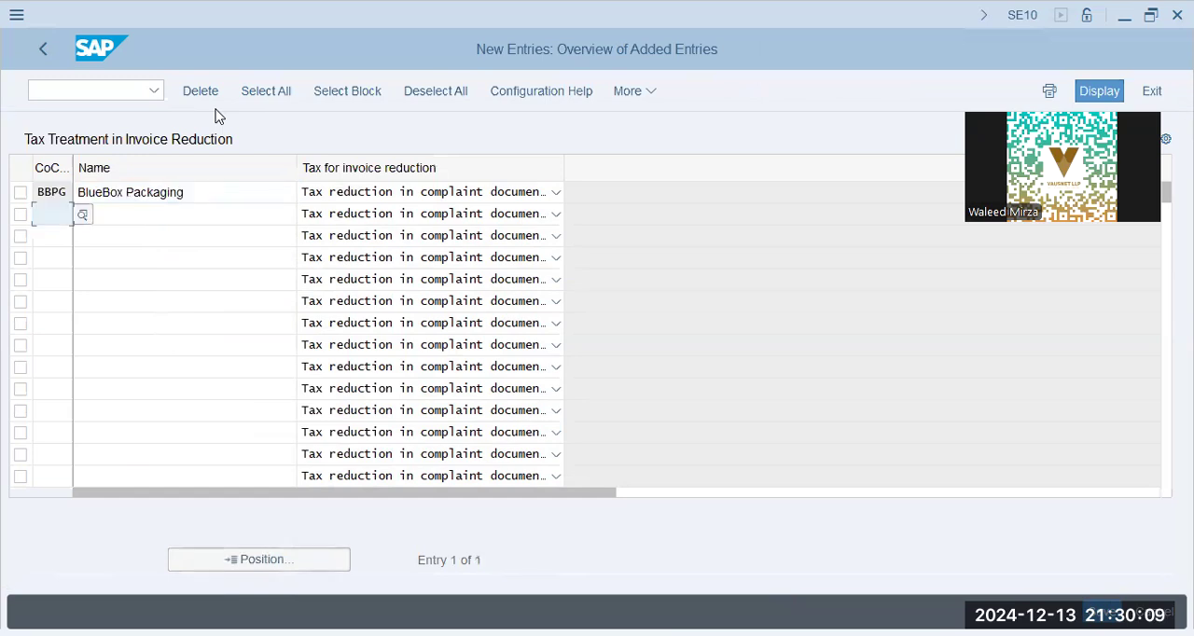
- Keep "Tax reduction in complaint document" for BBPG, save the entry to the customizing request and return to the IMG structure
click(415, 198)
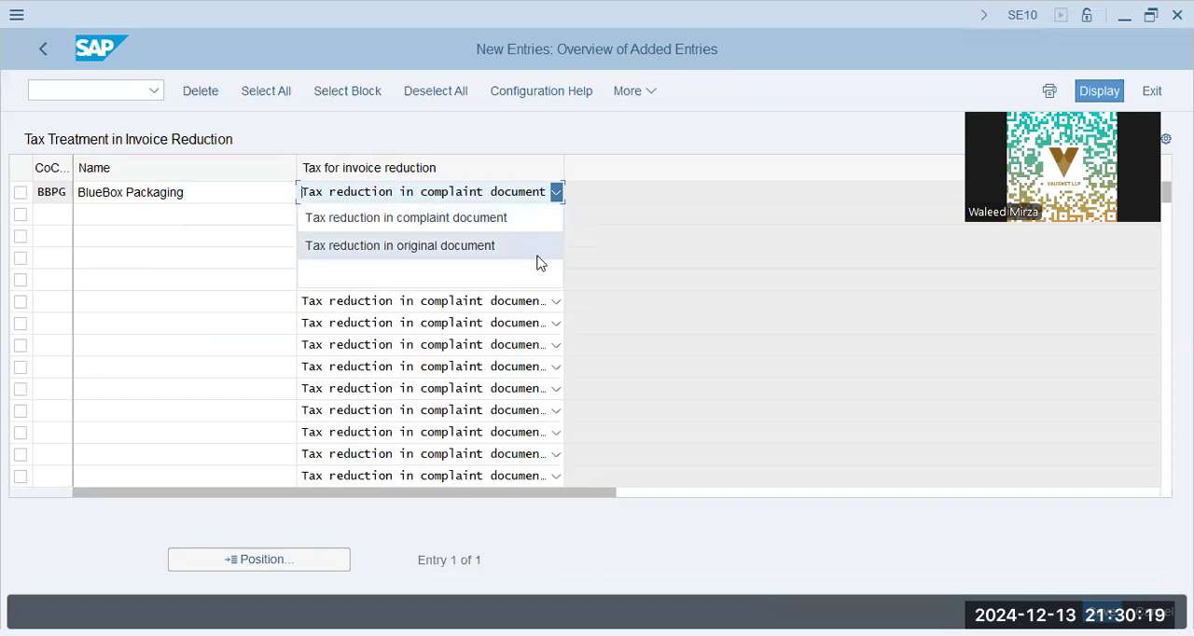
click(693, 260)
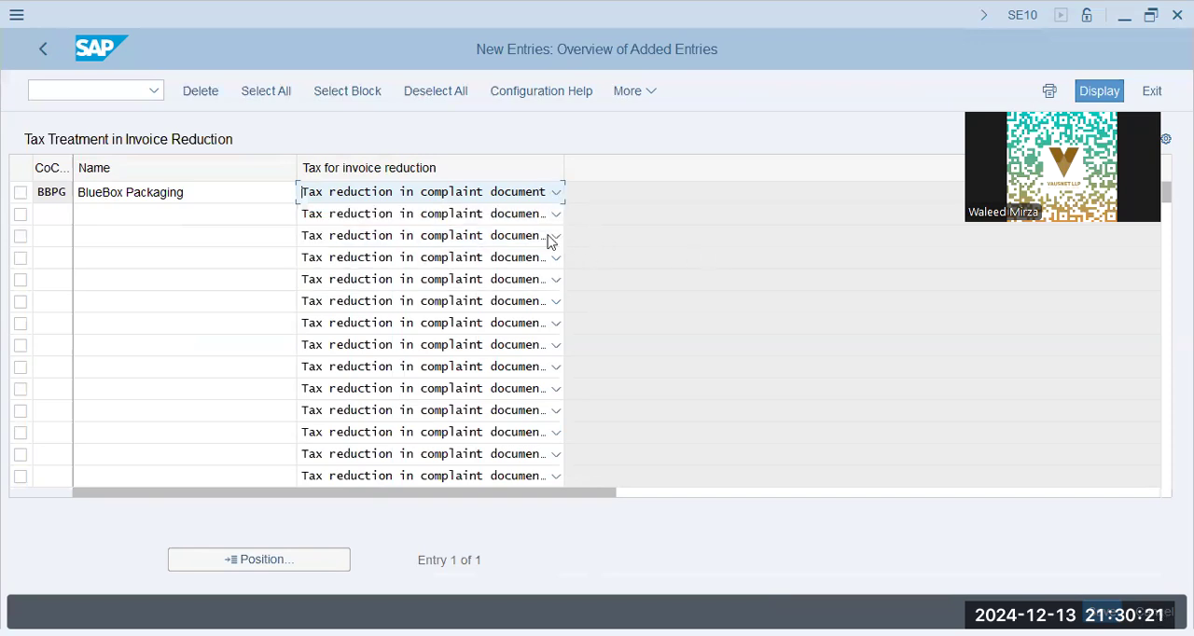
click(1102, 612)
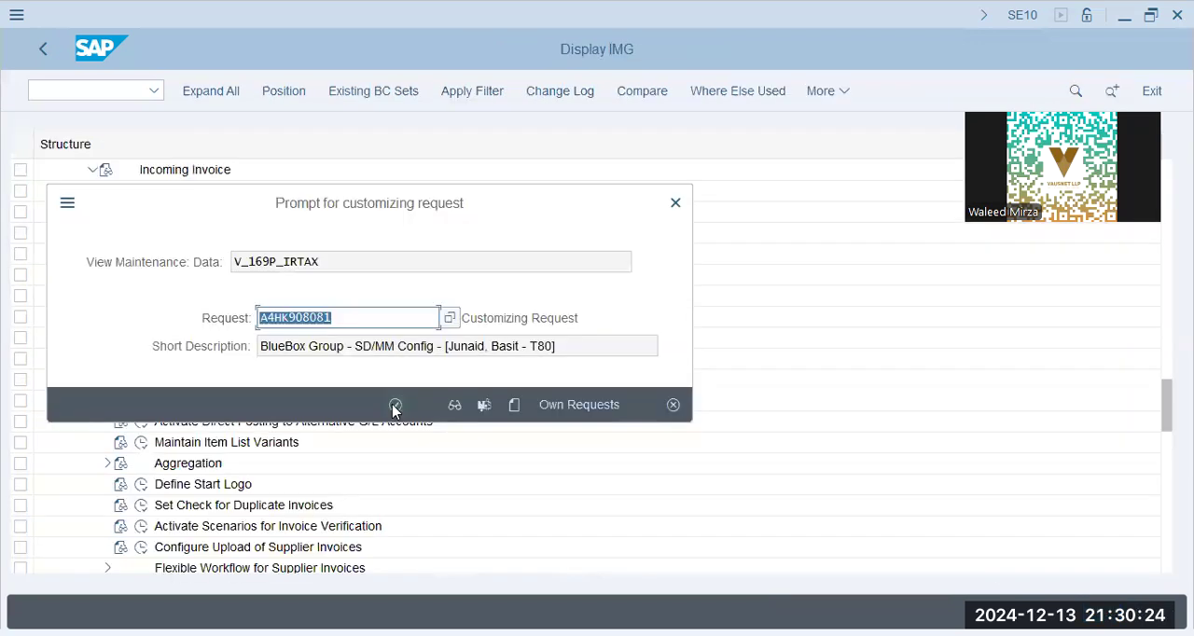
click(395, 407)
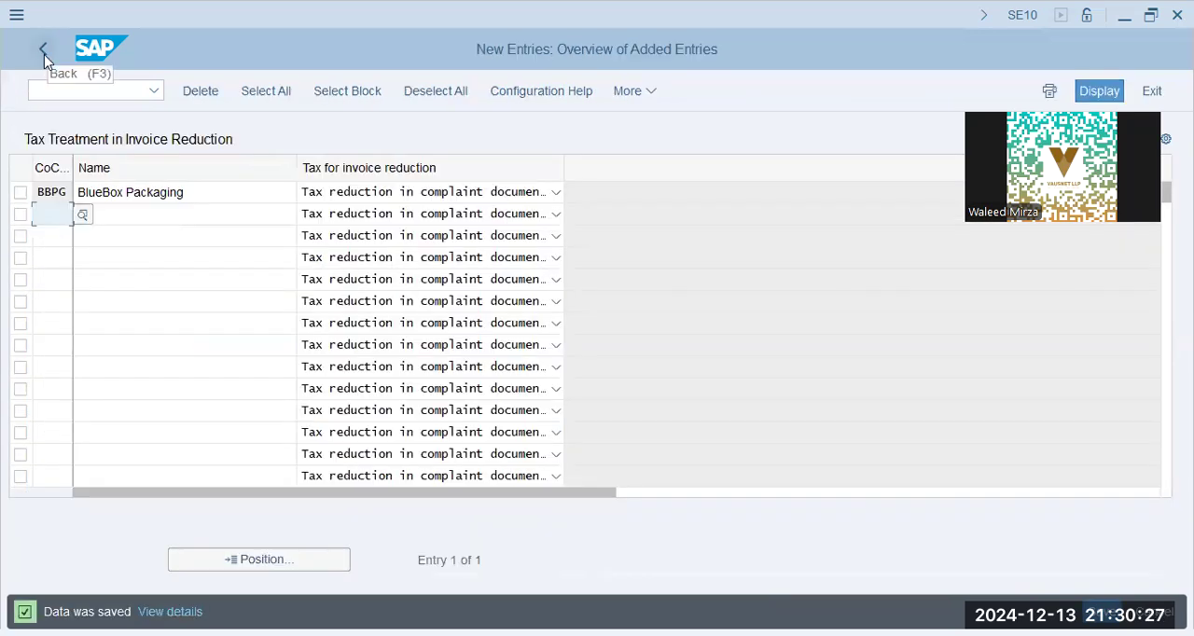
click(44, 54)
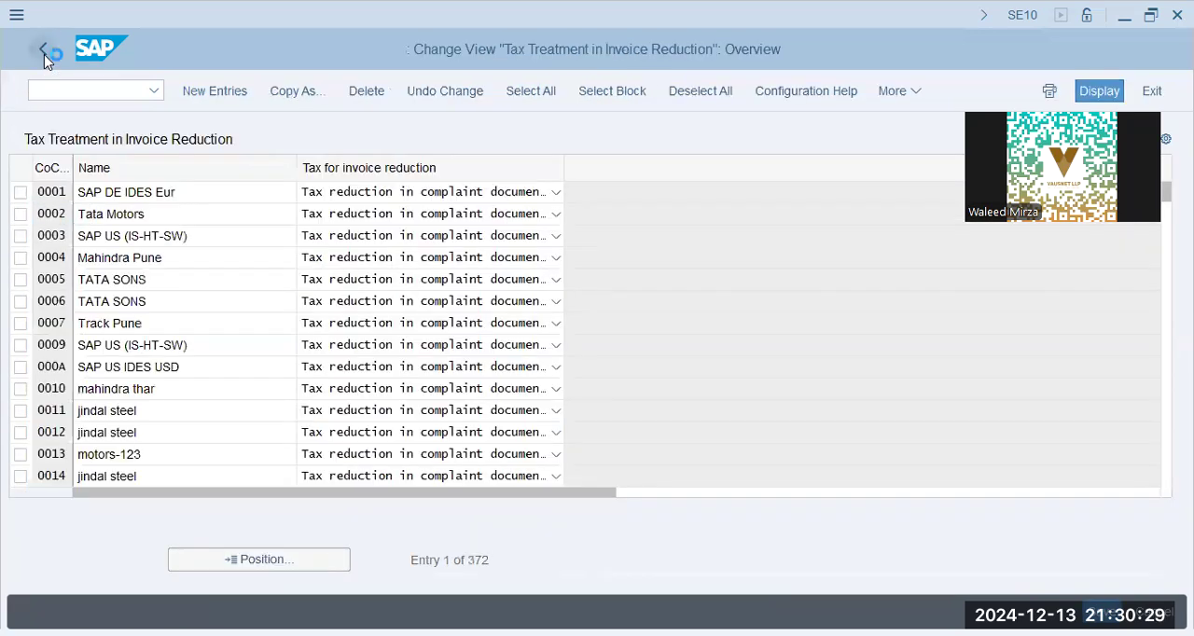
click(44, 54)
- Open Maintain Reasons for Invoice Reduction and start a new complaints reason with the code WH
click(191, 233)
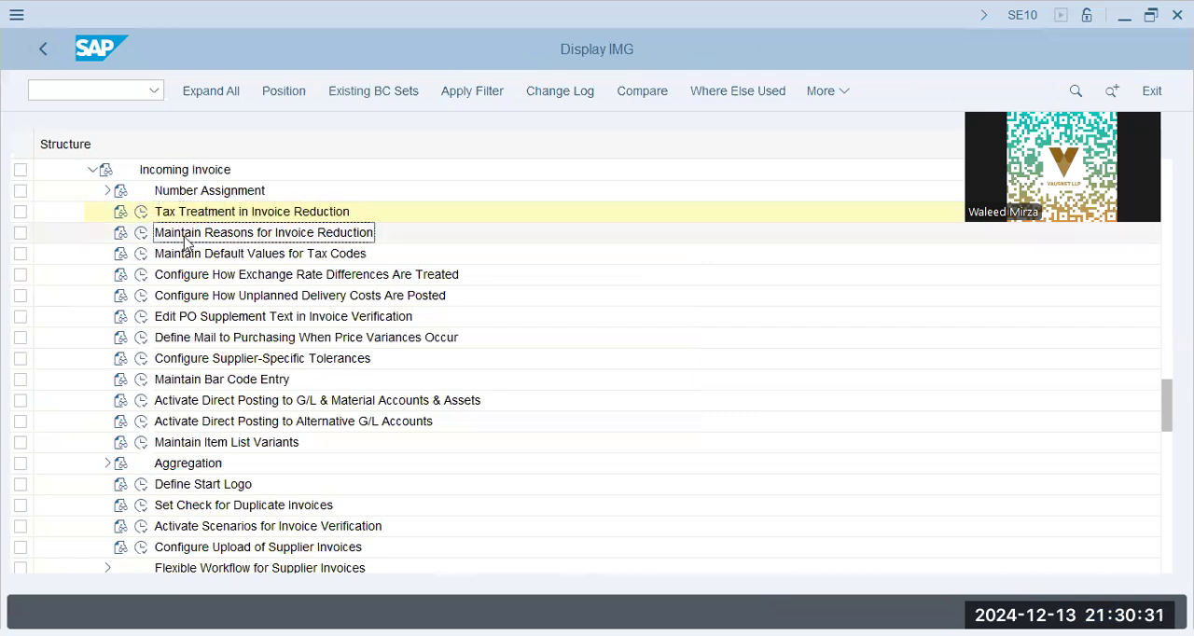
click(140, 233)
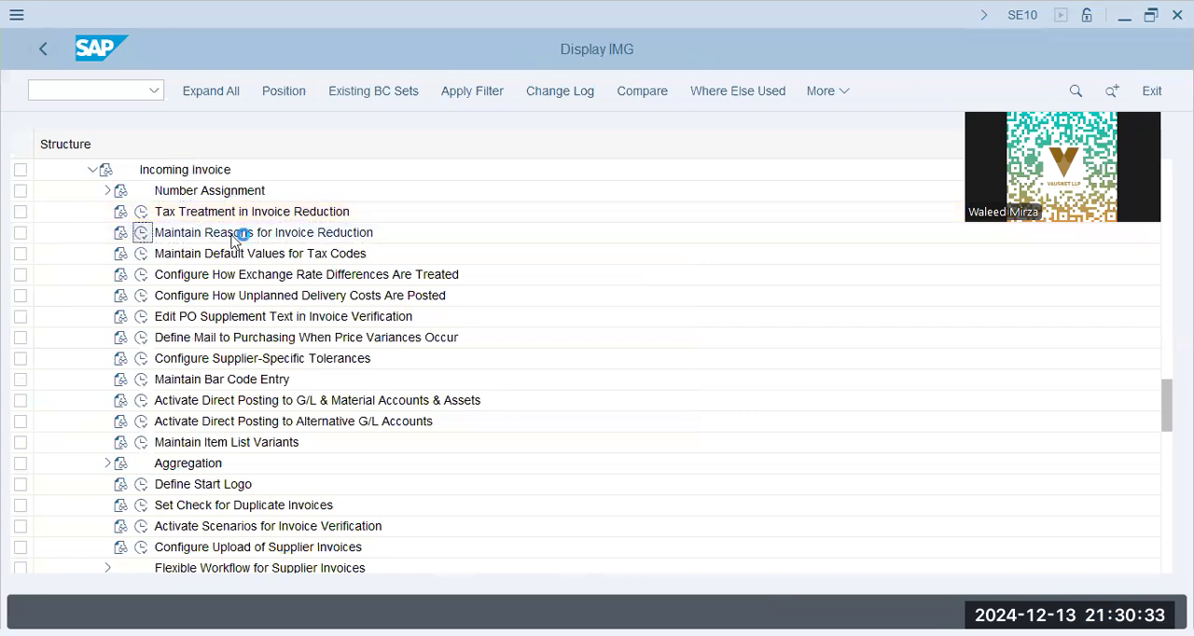
click(224, 92)
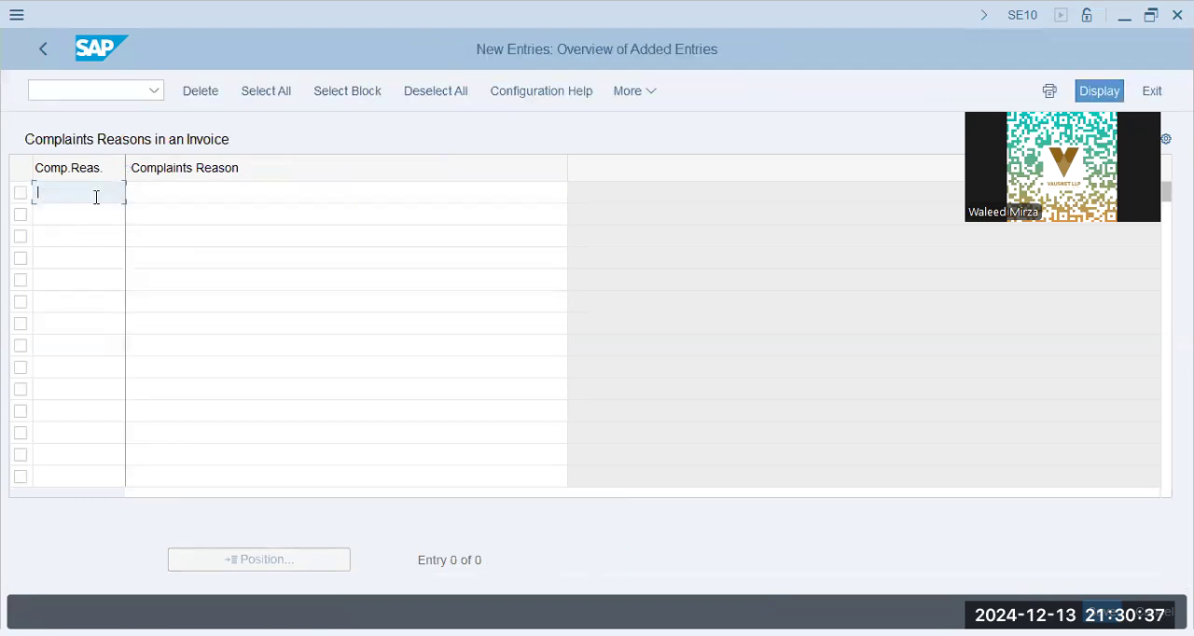
text(WHWH)
key(Tab)
- Describe complaints reason WH as "Withholding Taxes (Reduction of Vendor invoice)"
text(Wi)
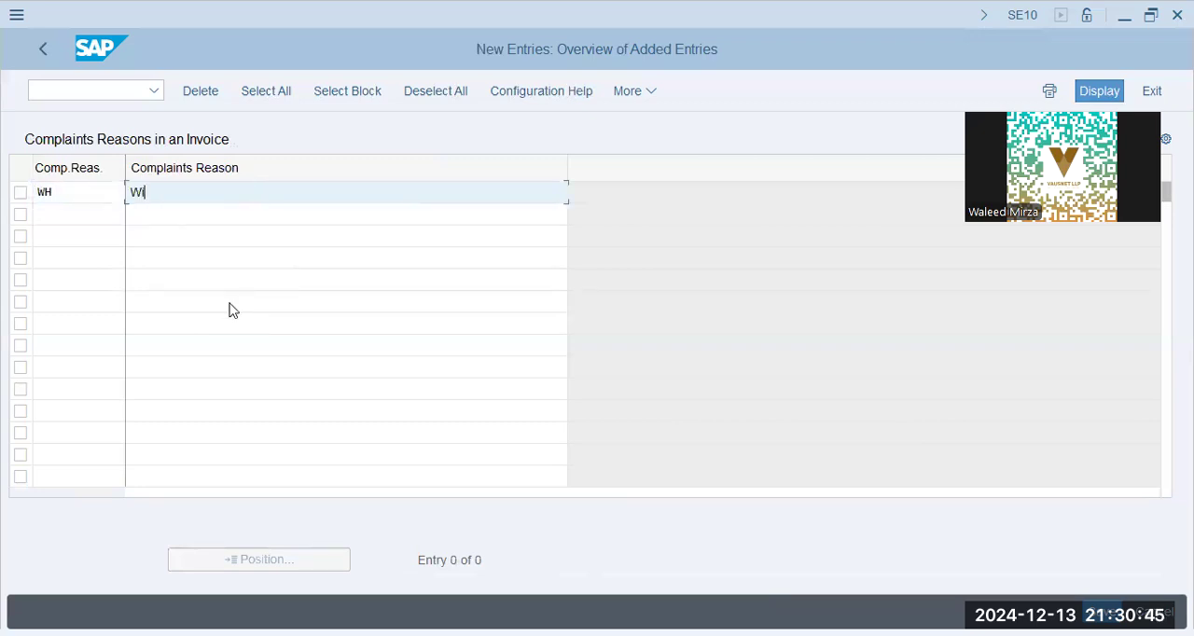
text(thoholding Taxes (R)
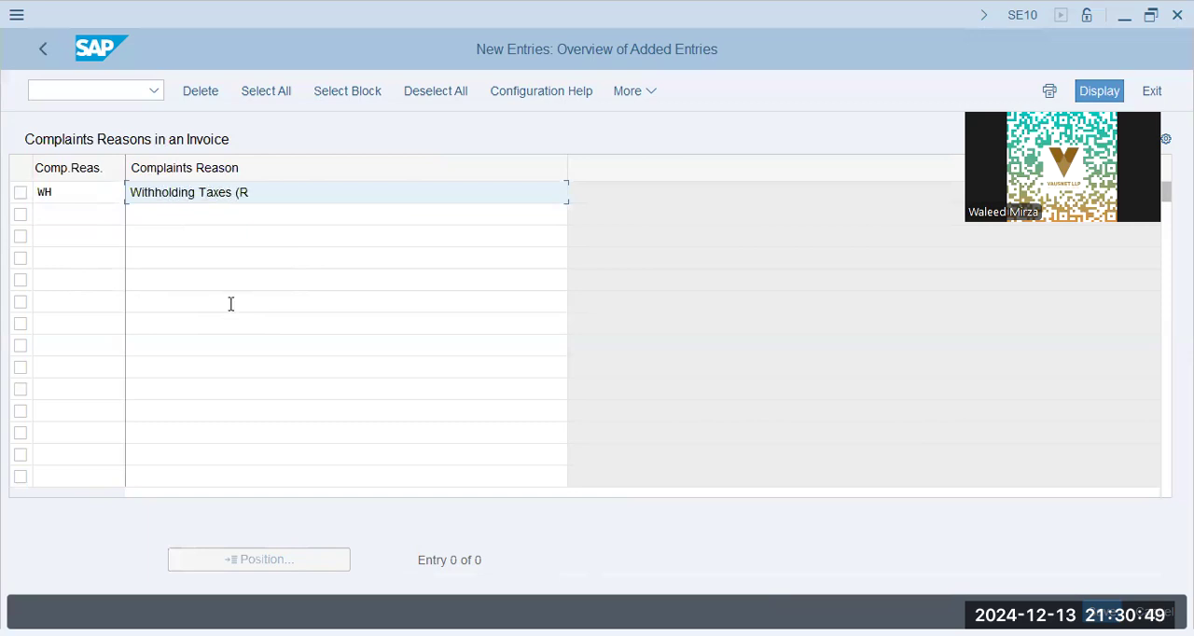
text(ecu)
key(BackSpace)
text(uction of Vendor)
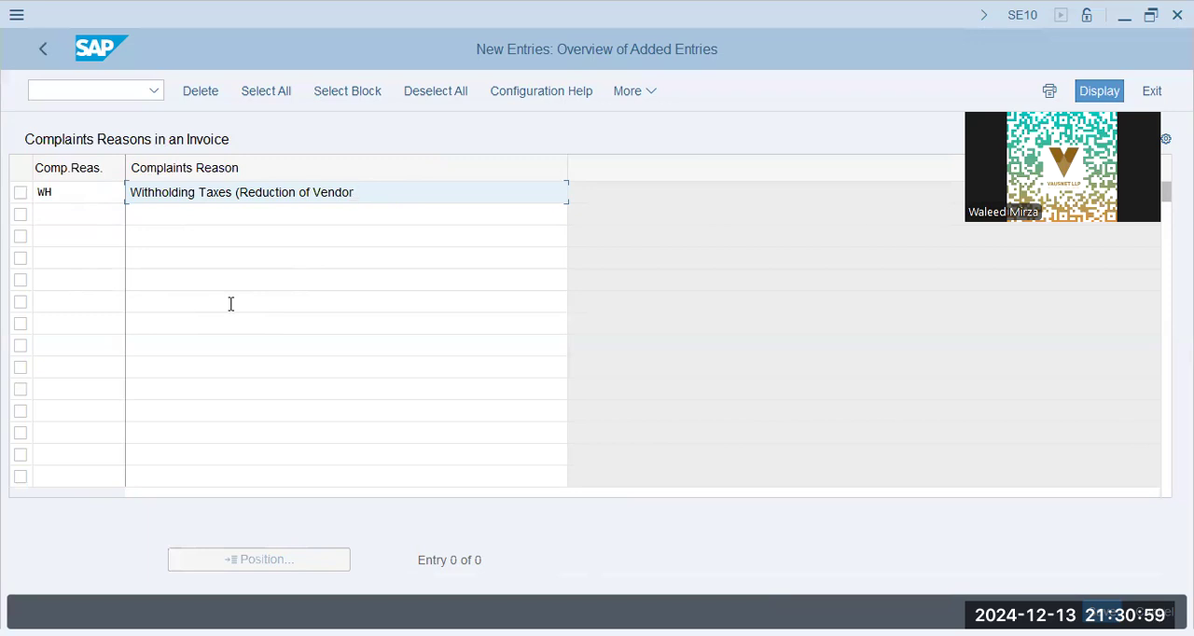
text(invoice )
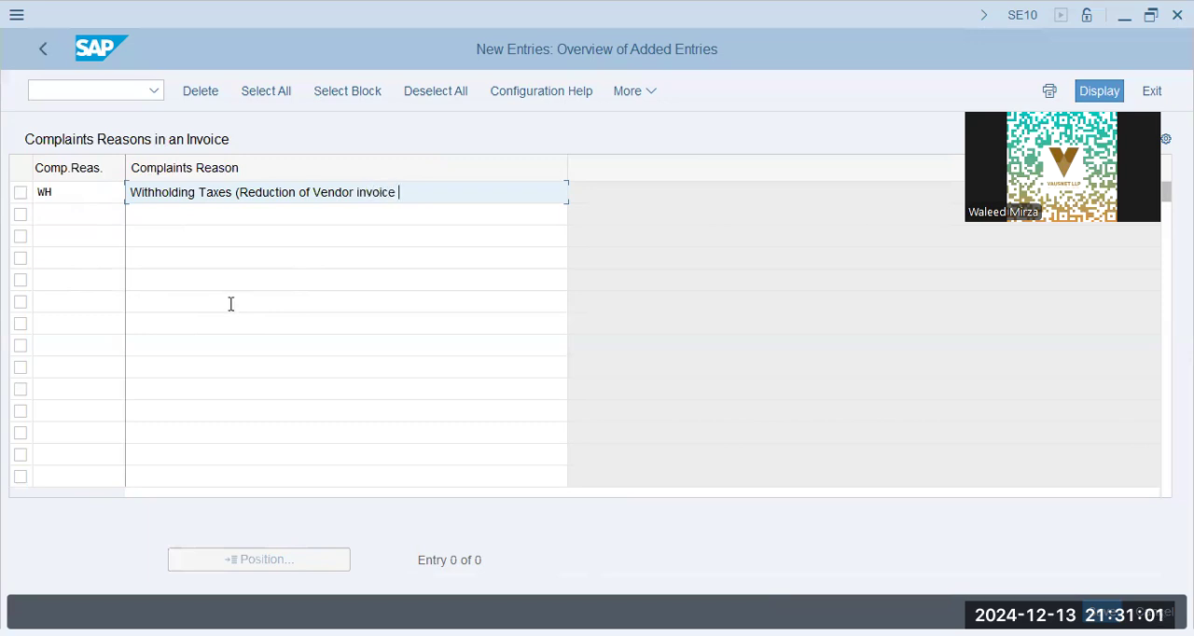
text(val)
key(BackSpace)
key(BackSpace)
key(BackSpace)
text(val)
key(BackSpace)
key(BackSpace)
key(BackSpace)
key(BackSpace)
text())
key(Return)
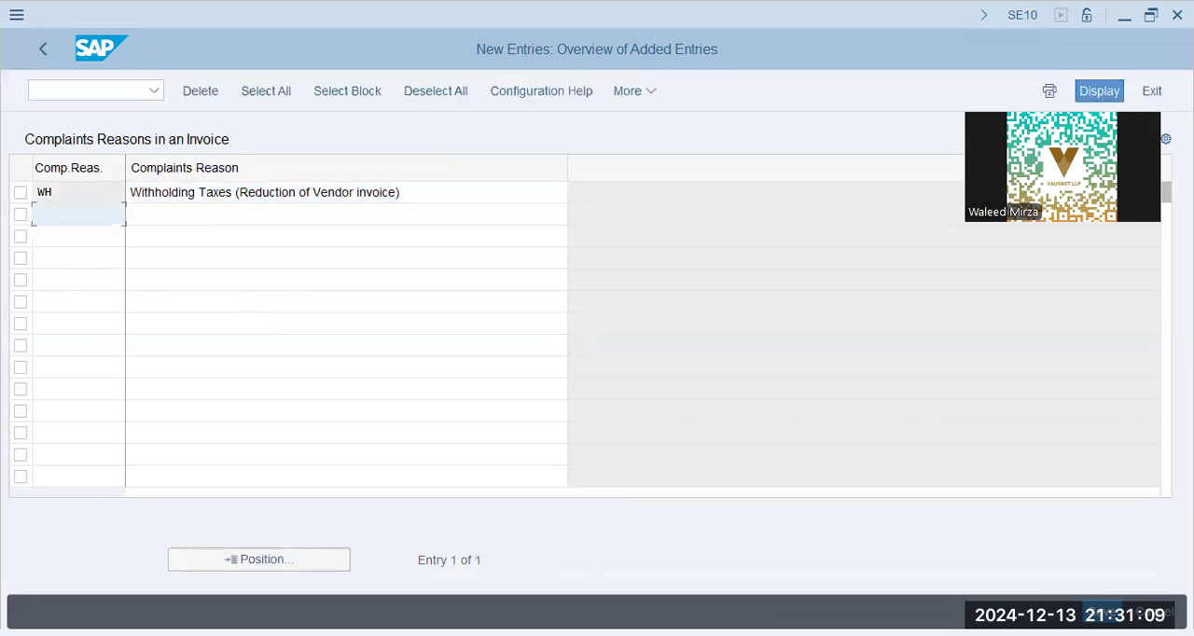
- Save the WH complaints reason to the customizing request and return to the IMG structure
click(1103, 613)
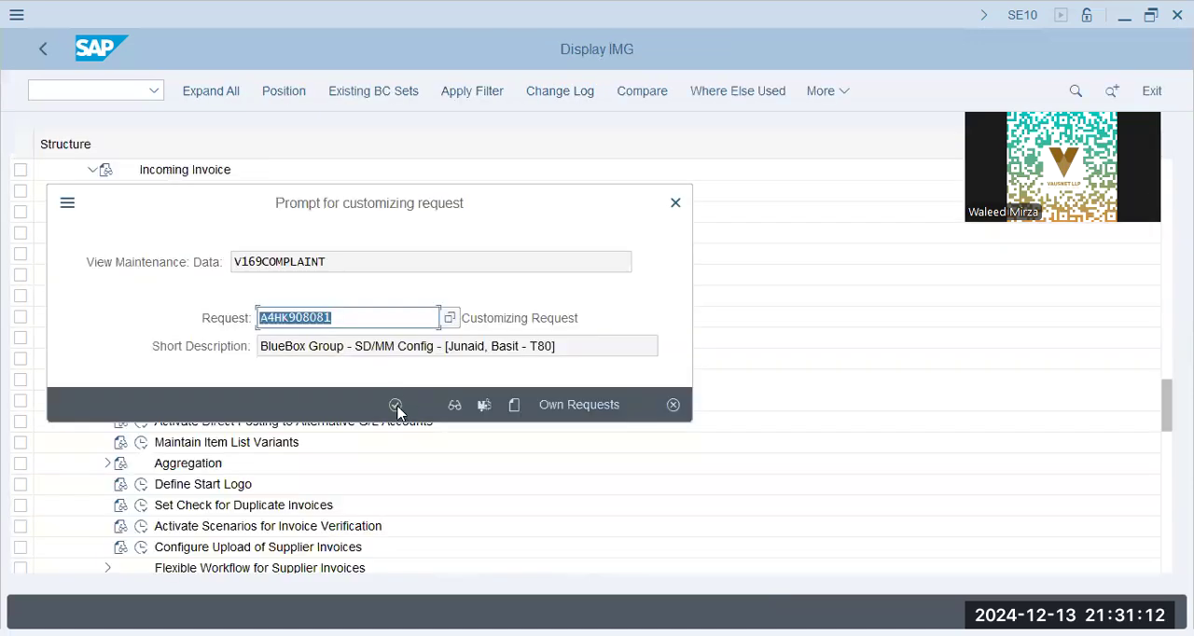
click(396, 405)
click(46, 51)
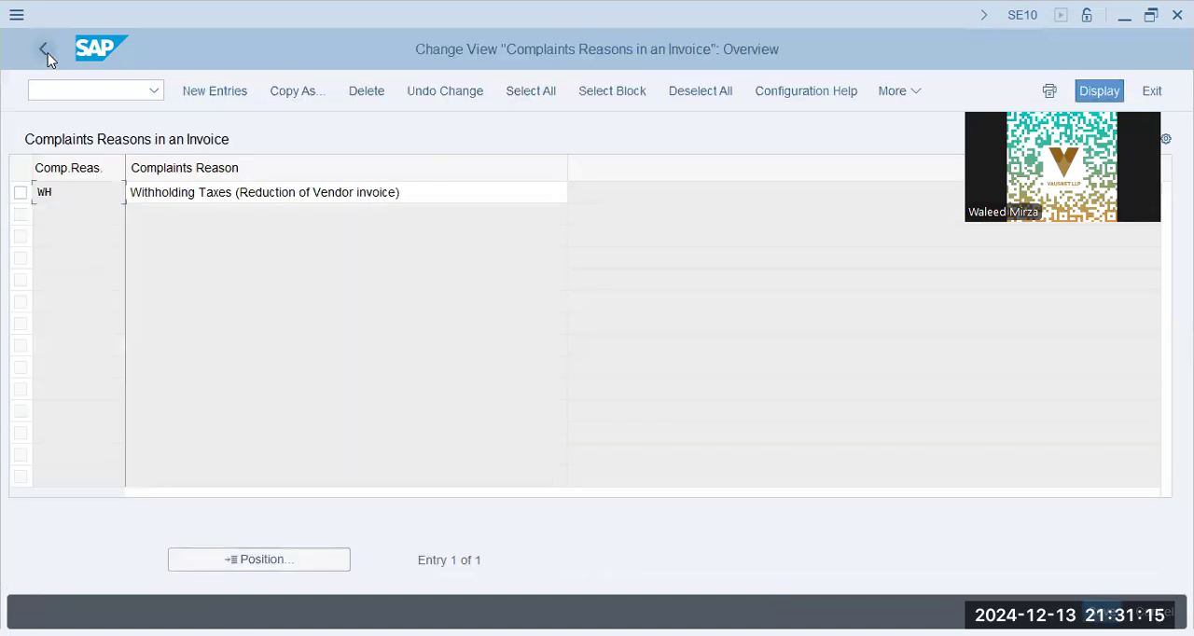
click(45, 51)
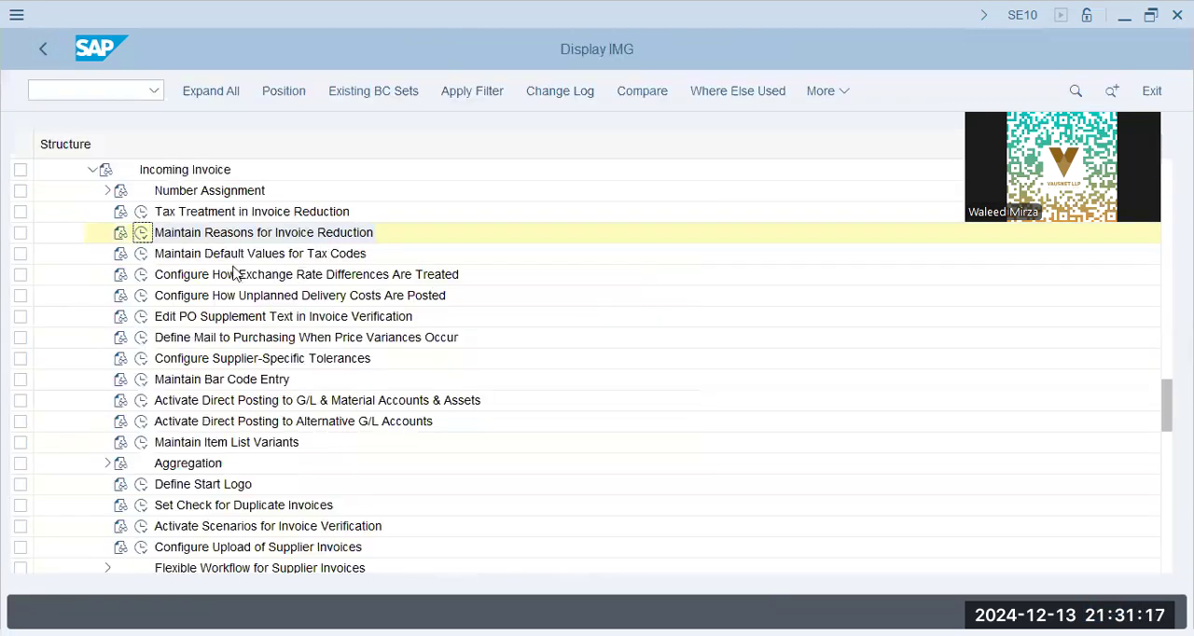
- Open Maintain Default Values for Tax Codes and look up company code BBPG in its table
click(241, 254)
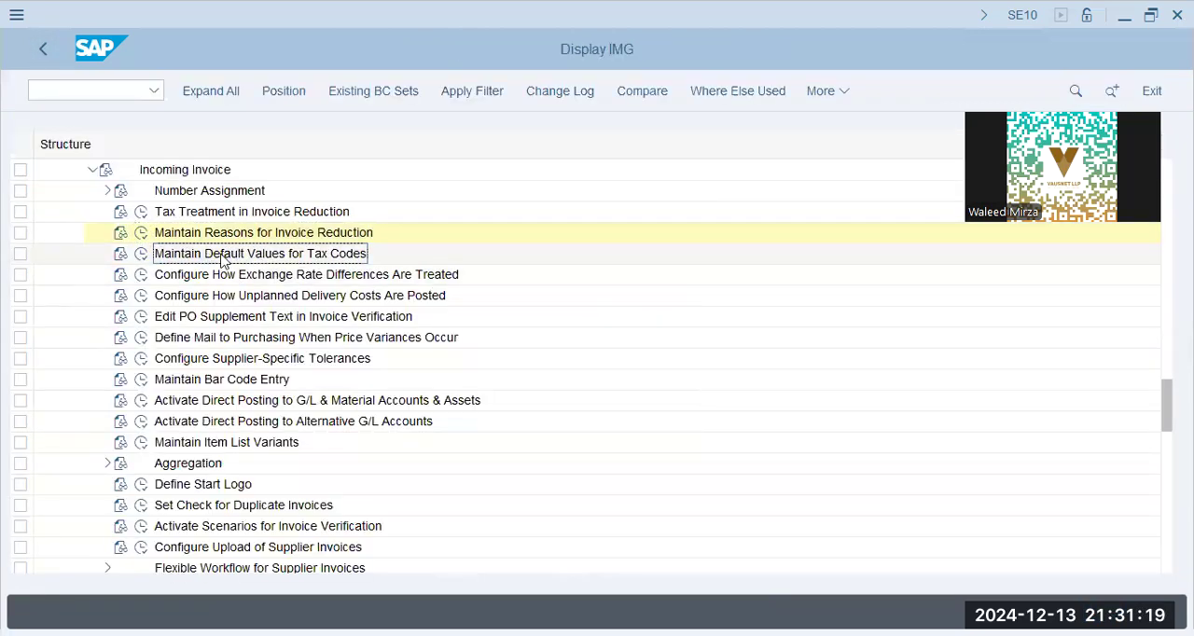
click(142, 255)
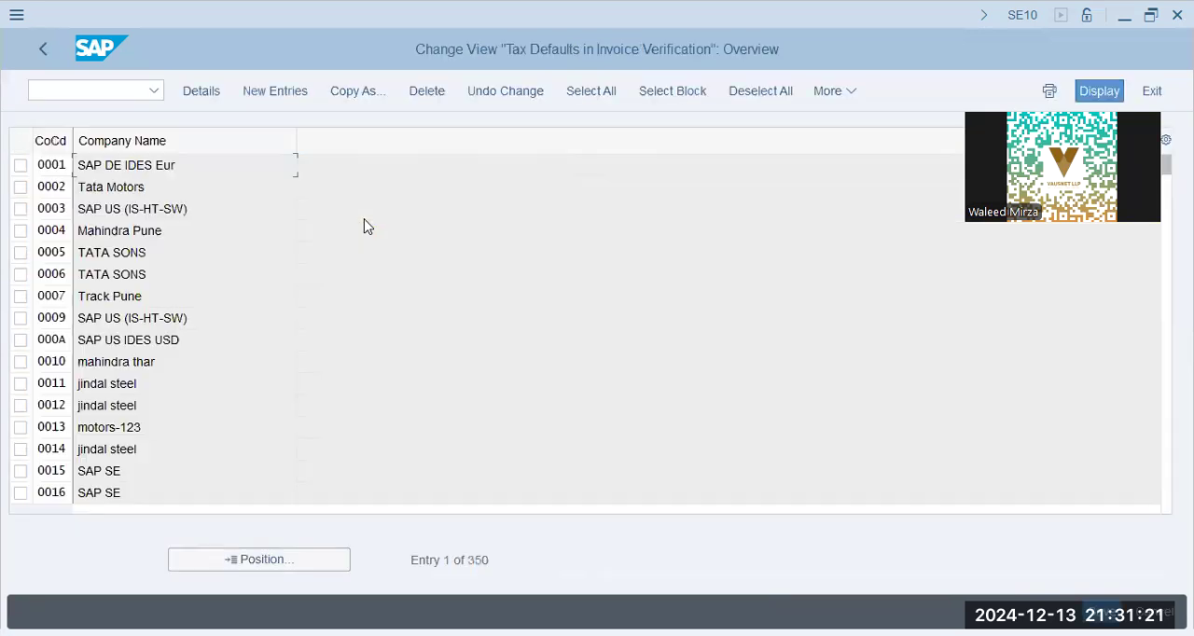
click(140, 187)
click(247, 561)
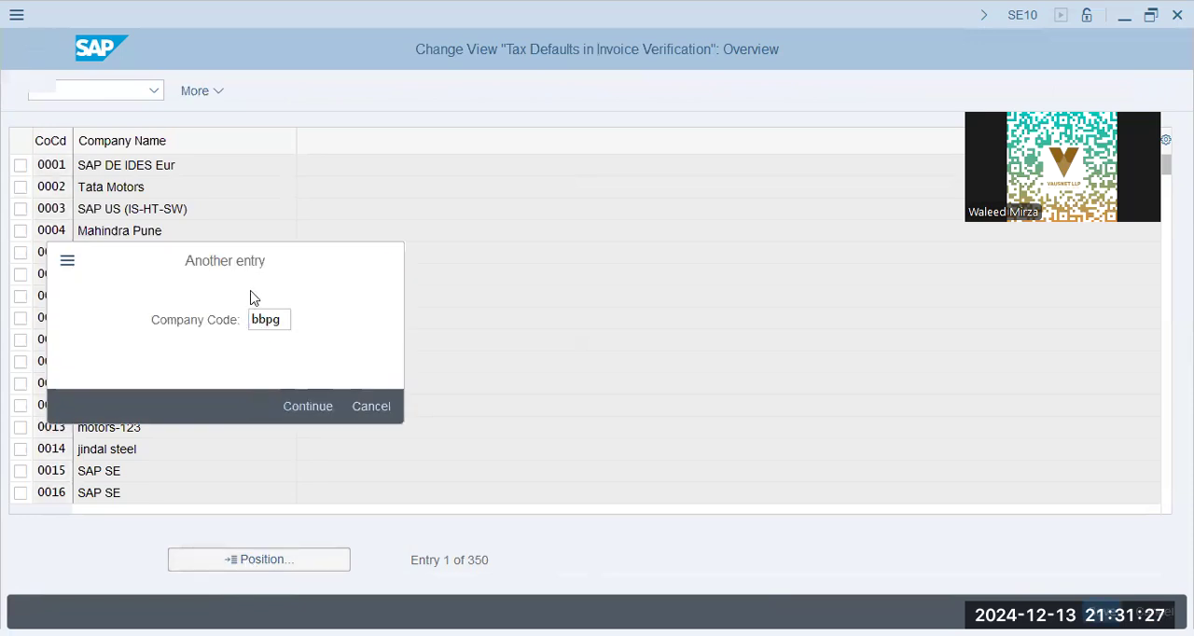
key(Return)
- Create a new tax defaults entry for company code BBPG
click(275, 90)
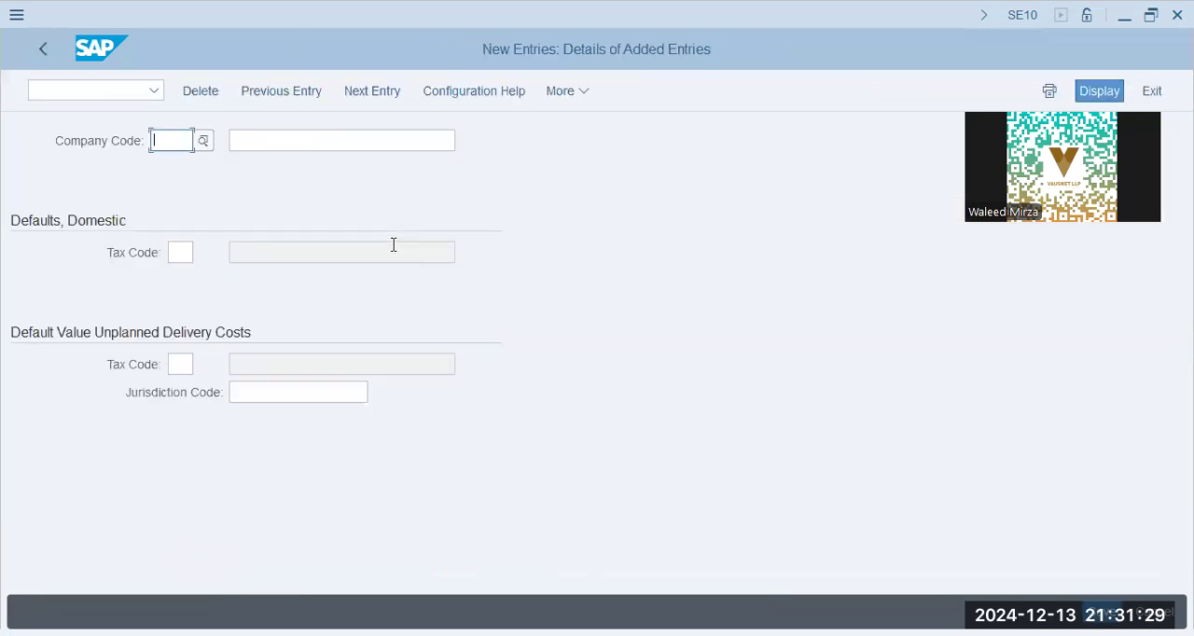
text(bbpg)
text(Def)
text(. VAlues)
key(BackSpace)
key(BackSpace)
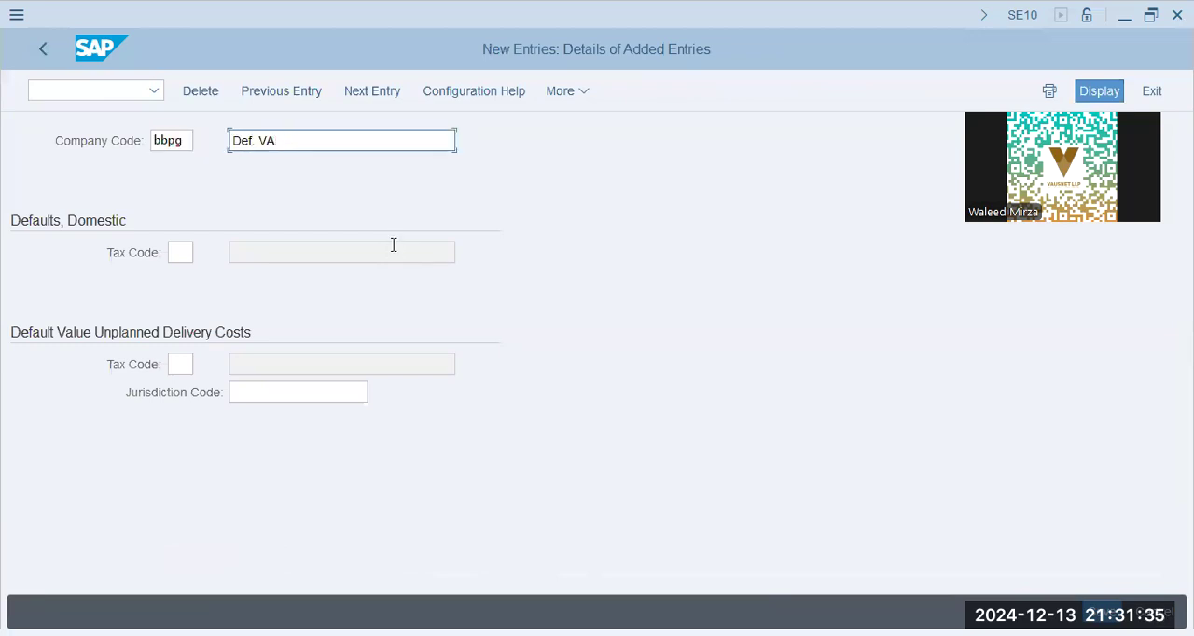
text(. Taxes)
key(Return)
key(Return)
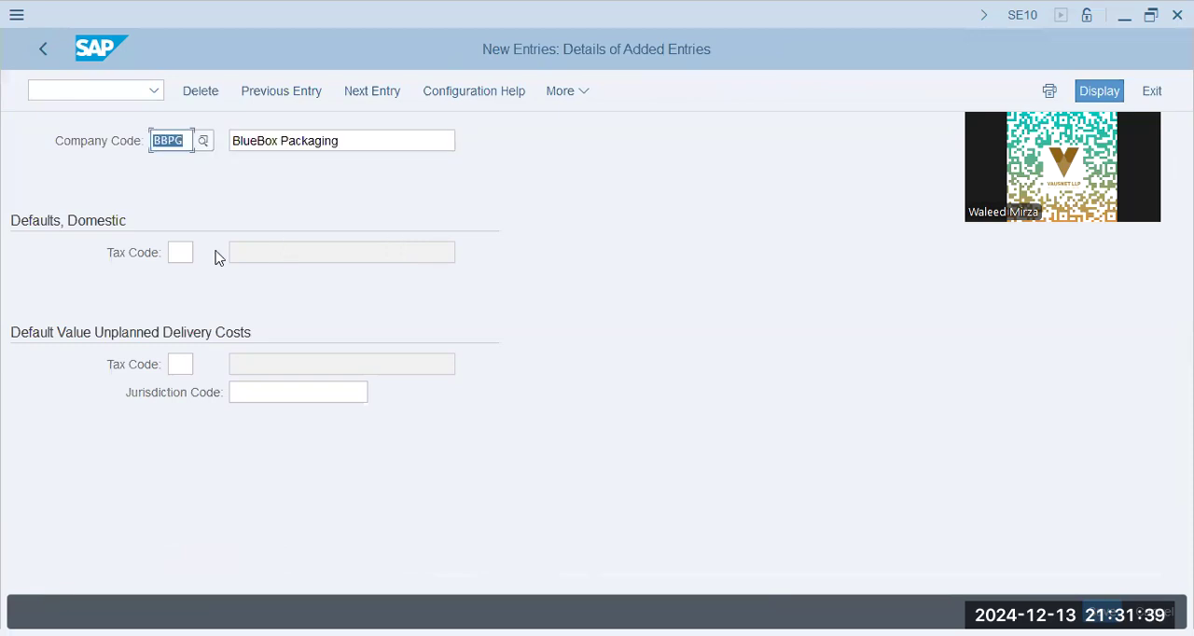
- Leave the domestic and unplanned delivery cost tax codes blank, save the BBPG tax defaults entry and exit its details
click(185, 253)
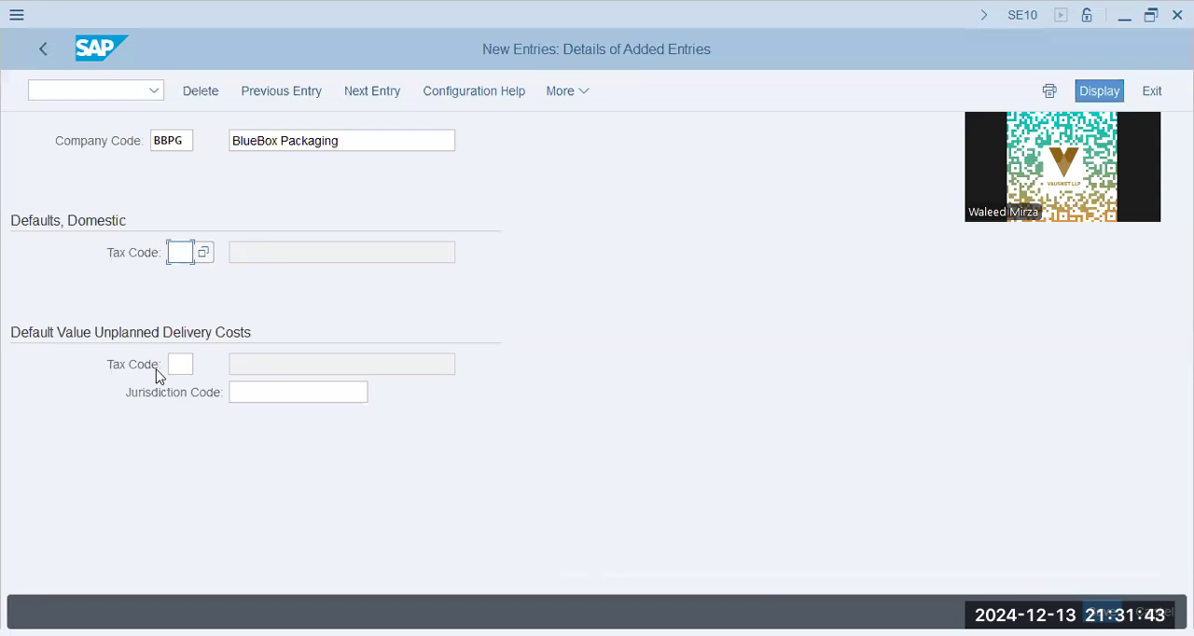
click(183, 365)
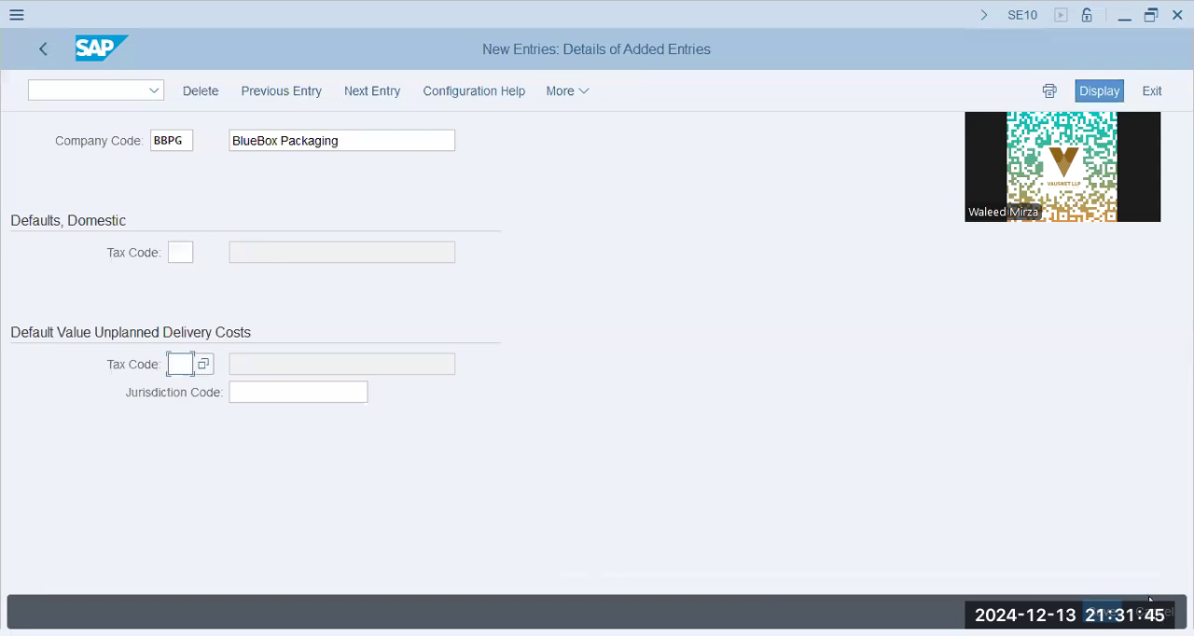
key(ctrl+s)
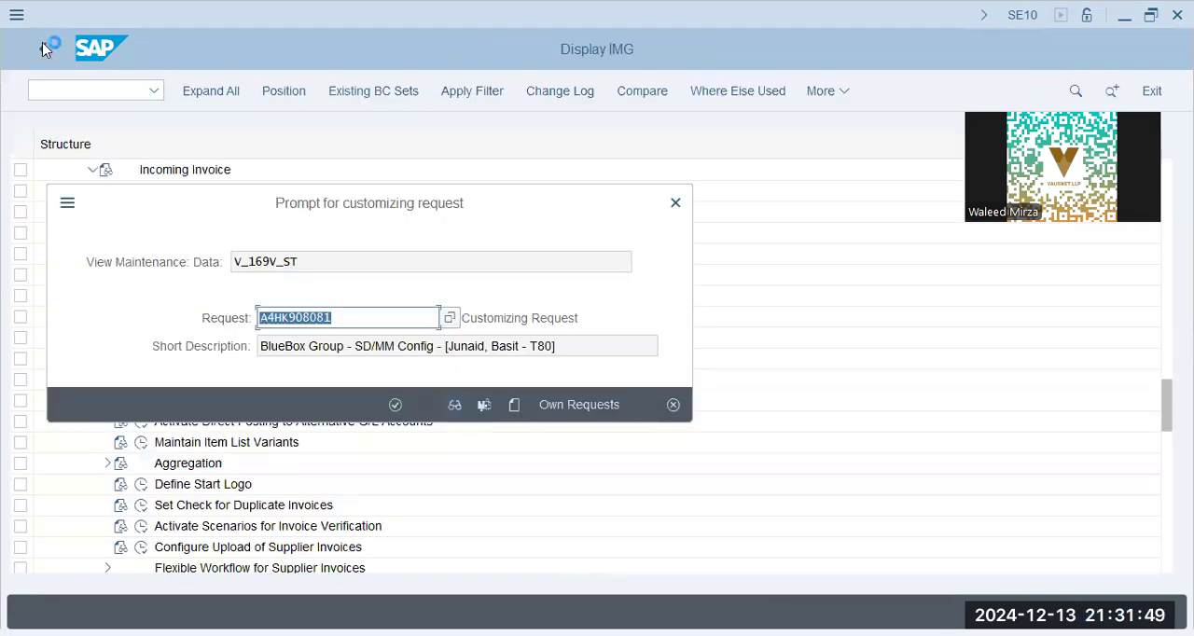
click(45, 53)
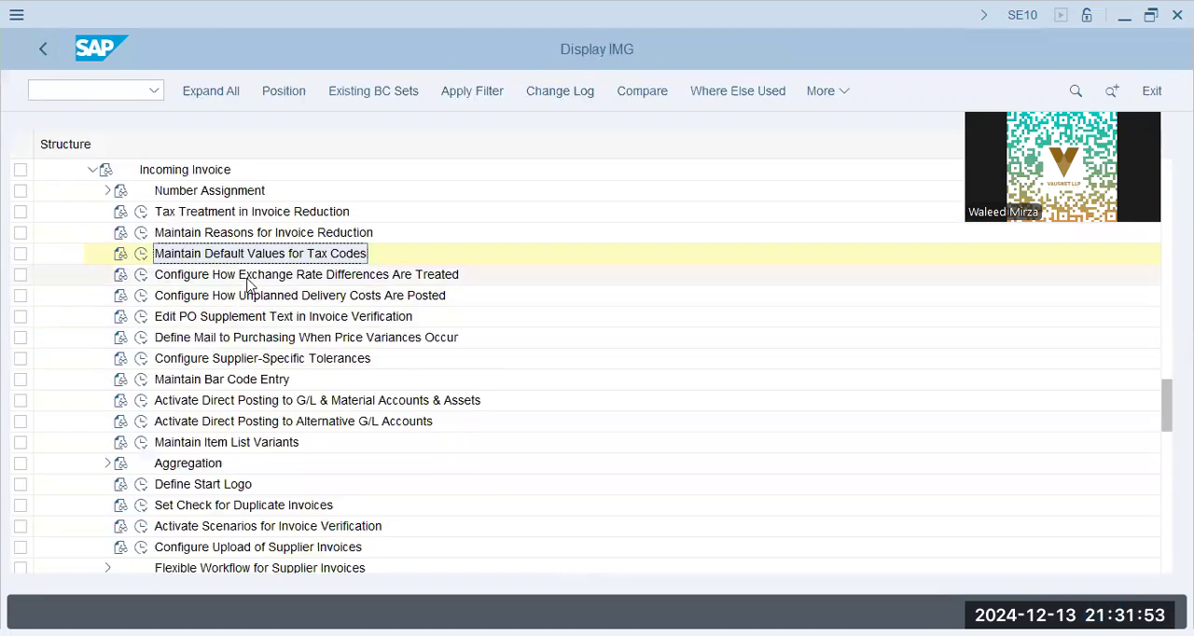
- Review the exchange rate, item list variant and bar code activities under Incoming Invoice, and collapse that node
click(248, 278)
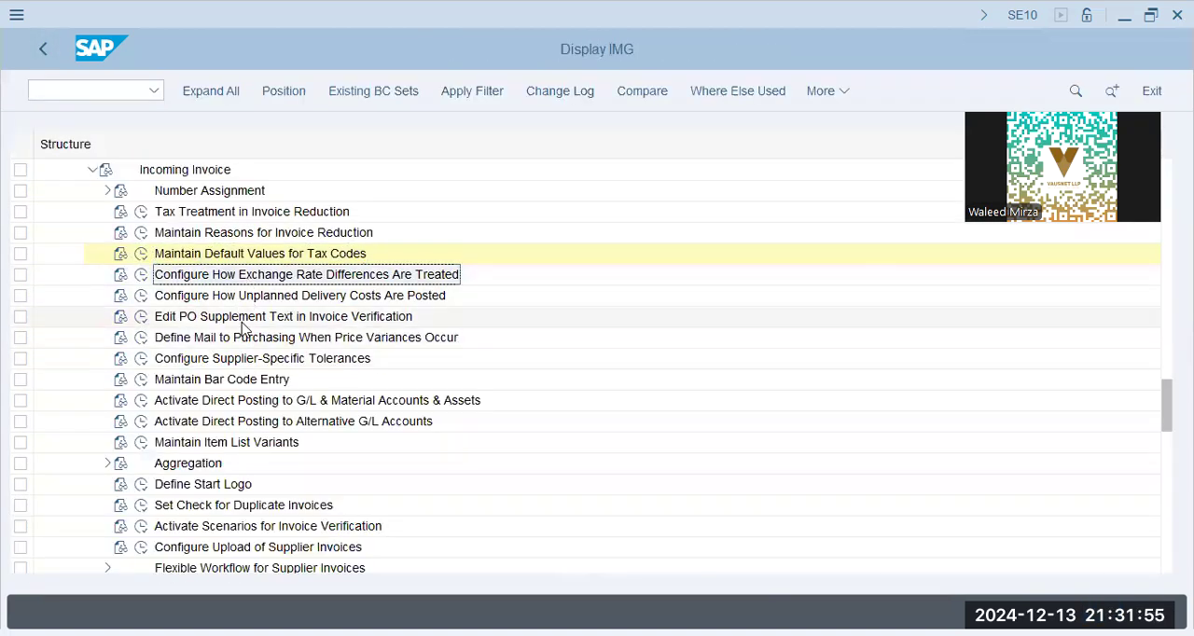
click(241, 440)
click(242, 382)
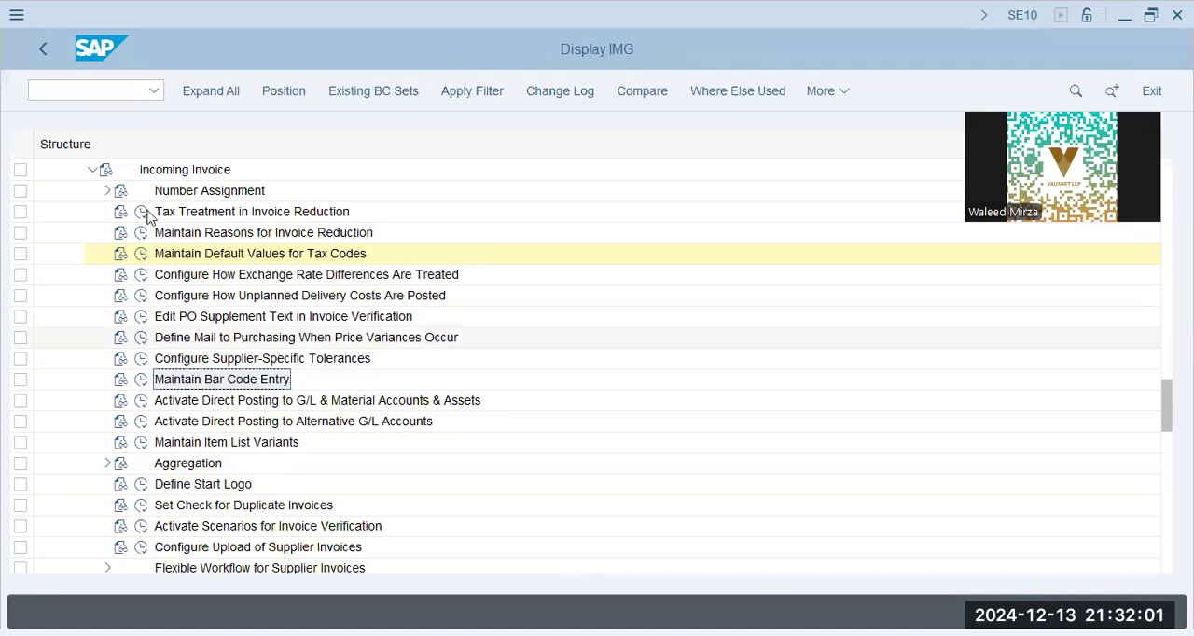
click(93, 169)
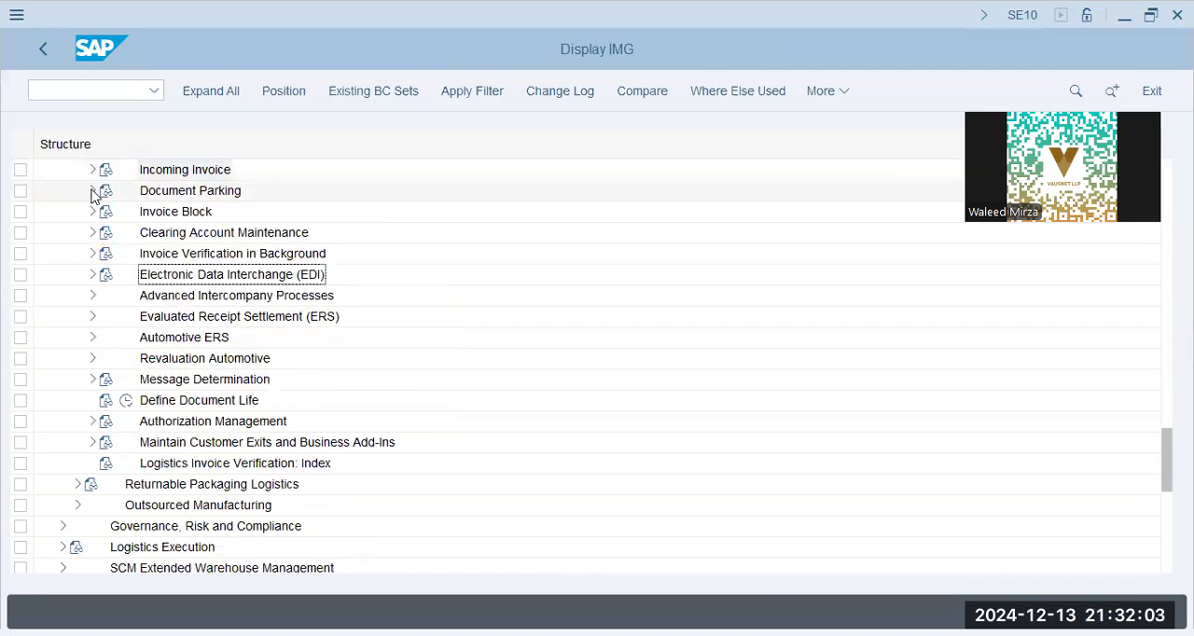
- Expand Document Parking and review its document completion workflow and Define Release Criteria activities
click(93, 192)
click(257, 212)
click(228, 235)
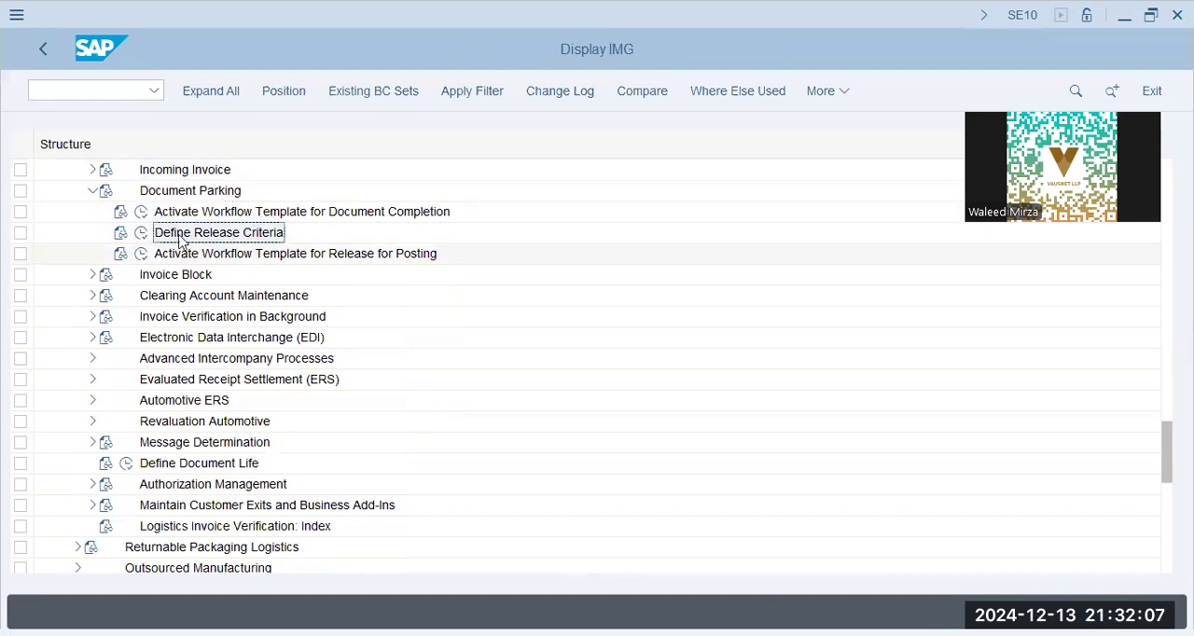